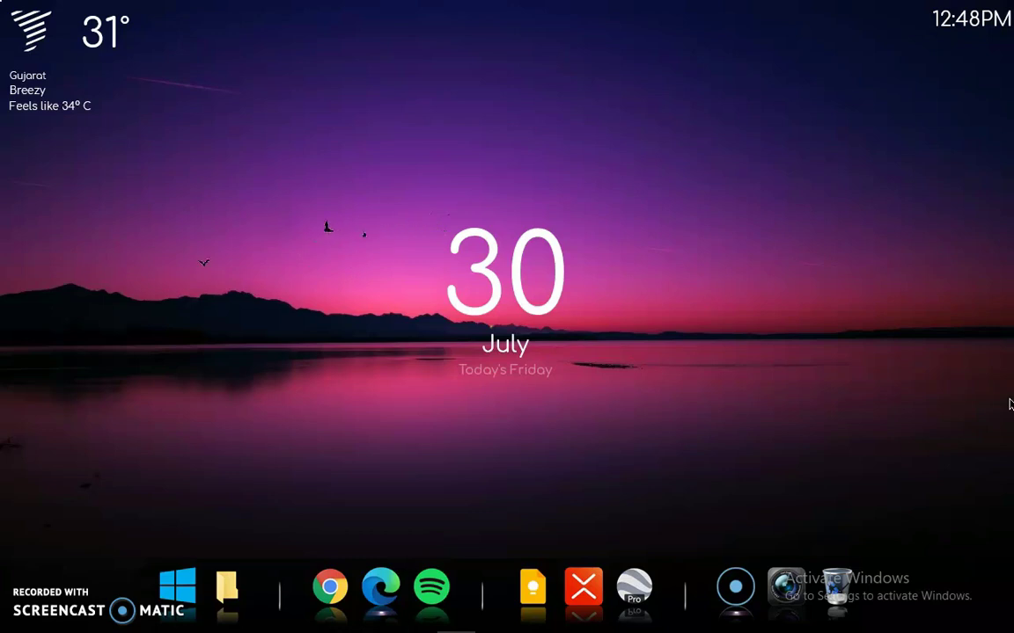
Step: Switch to Chrome with the existing user profile and open the Notion website from the new tab page's shortcut folder
click(335, 567)
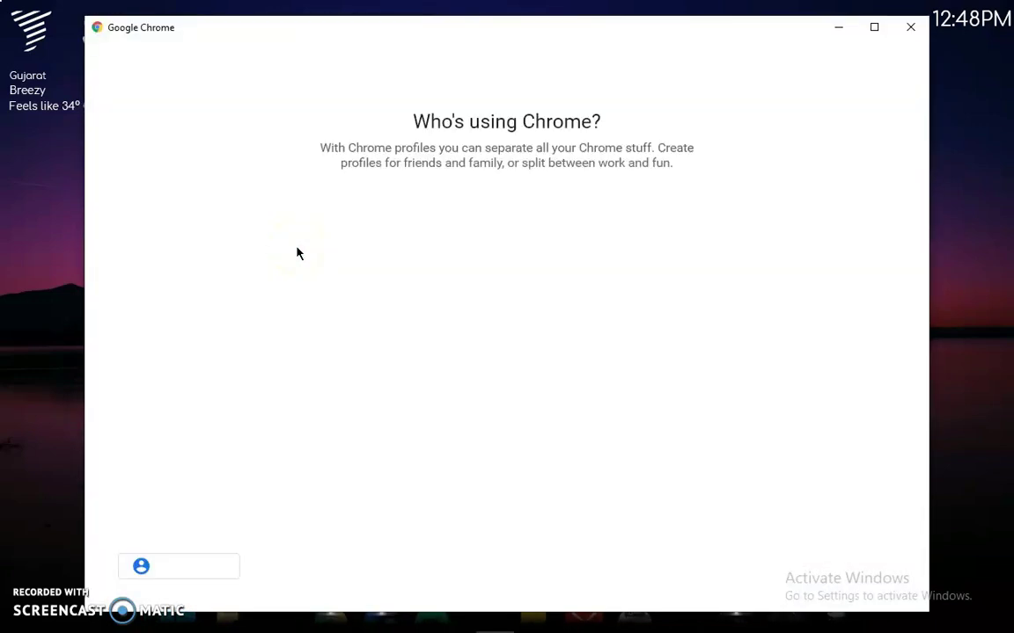
click(453, 283)
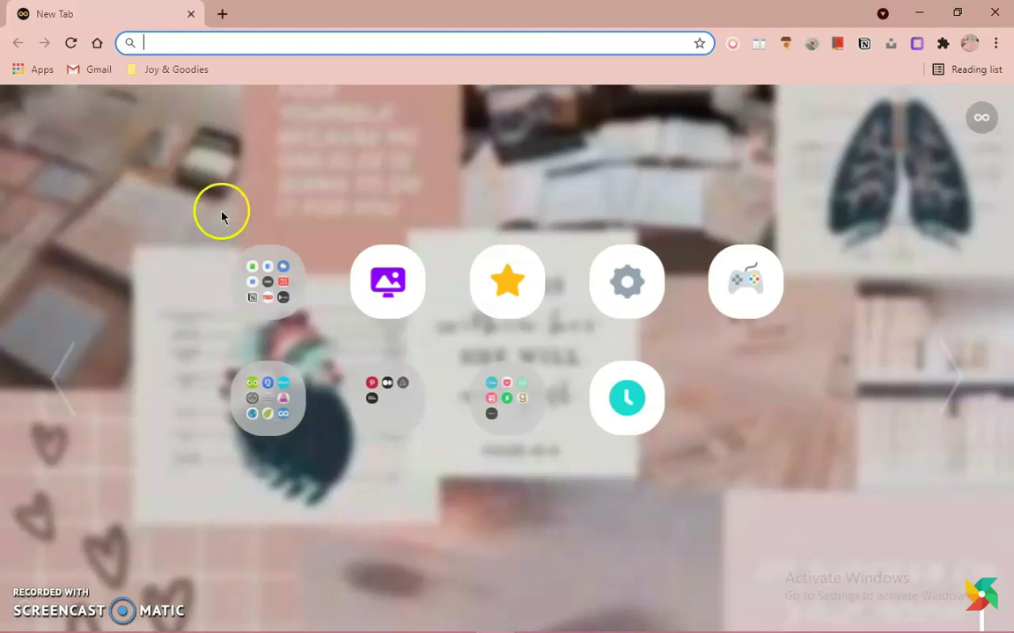
click(266, 290)
click(423, 421)
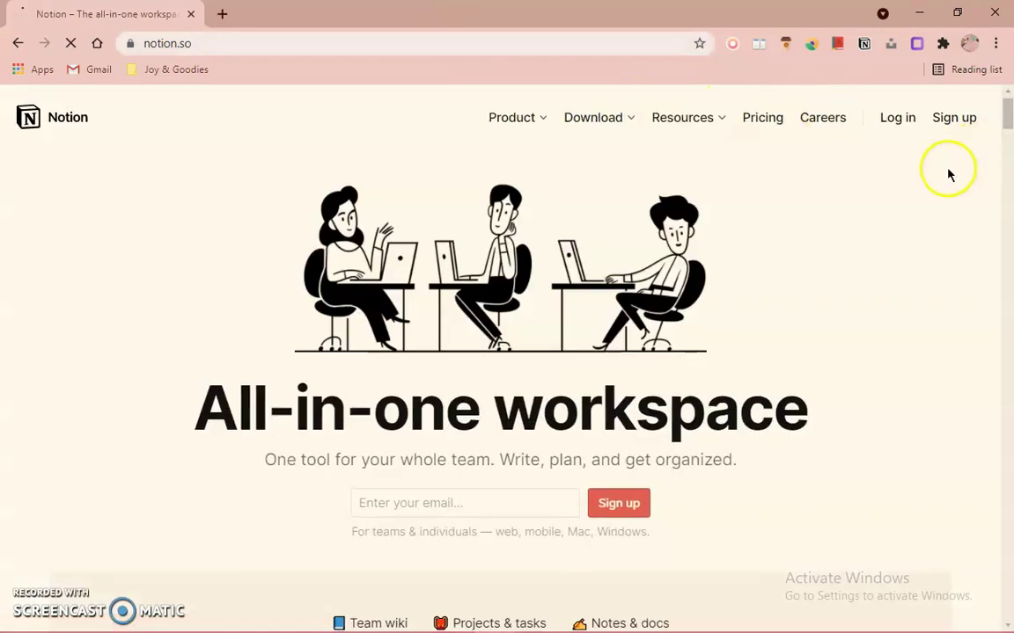
Step: Disable the screen-tinting browser extension for 1 hour and return to the Notion site
click(809, 49)
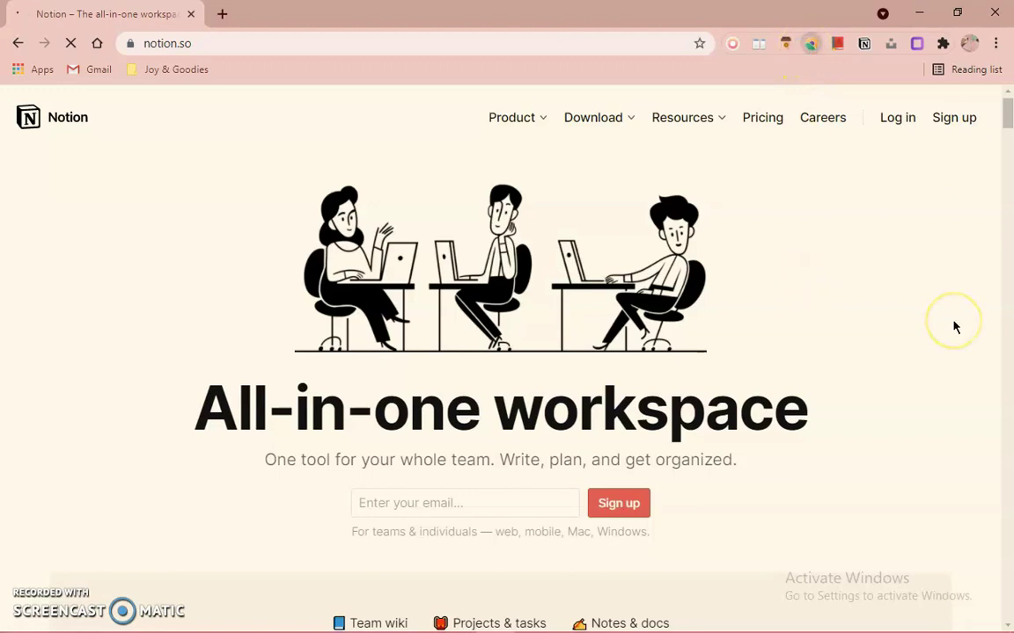
click(793, 91)
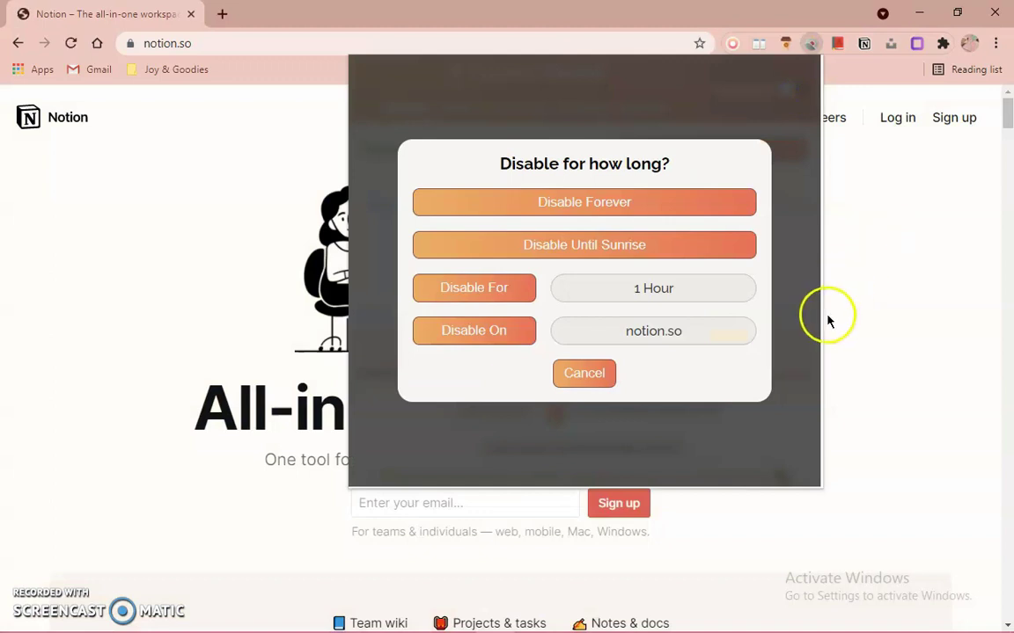
click(718, 278)
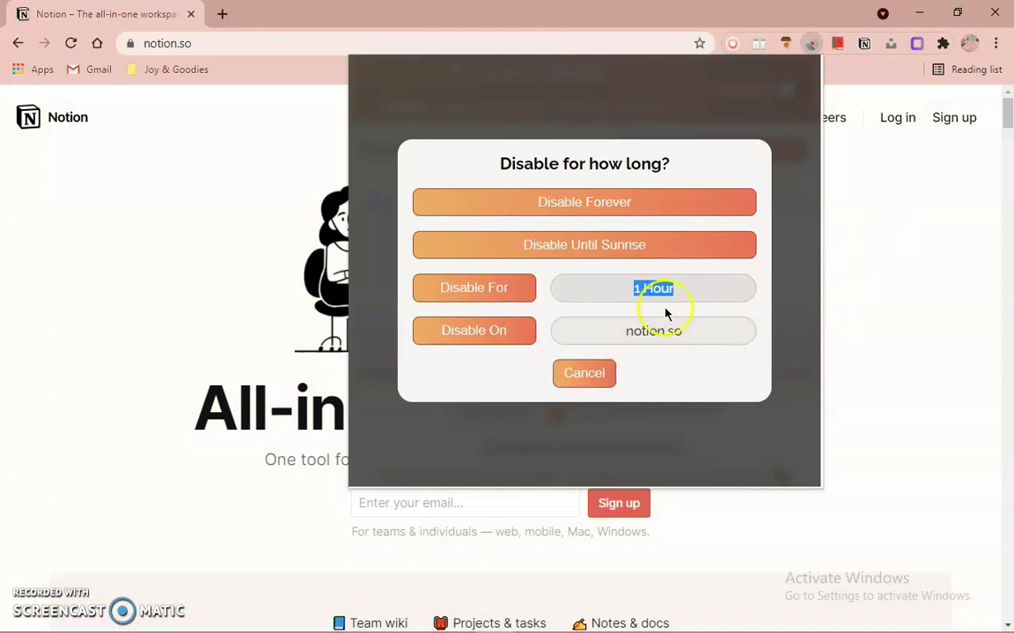
click(522, 295)
click(935, 261)
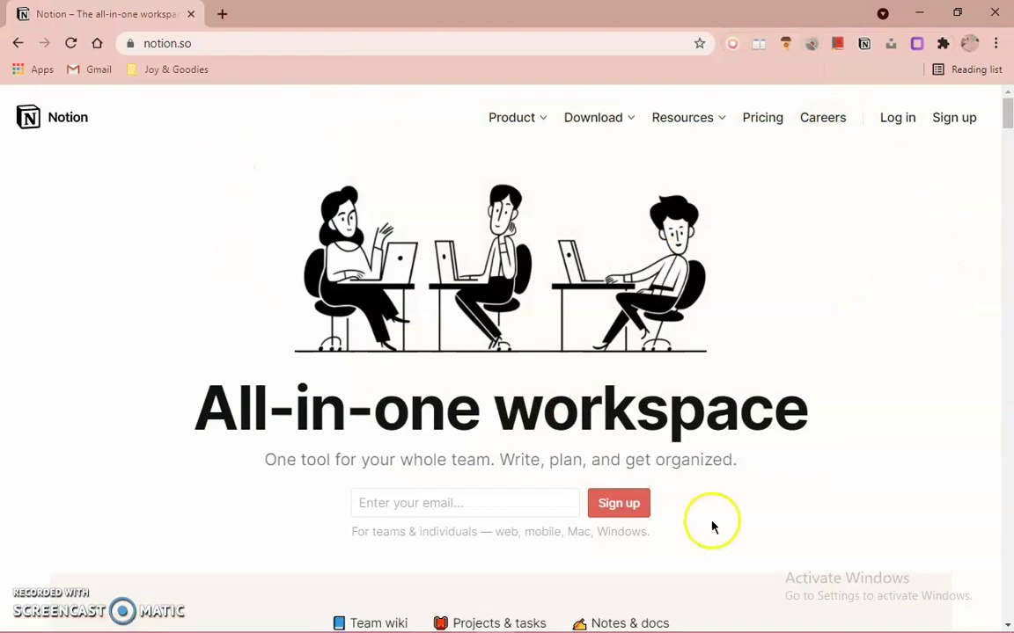
Step: Log in to Notion by continuing with the existing Google account
click(435, 502)
click(898, 123)
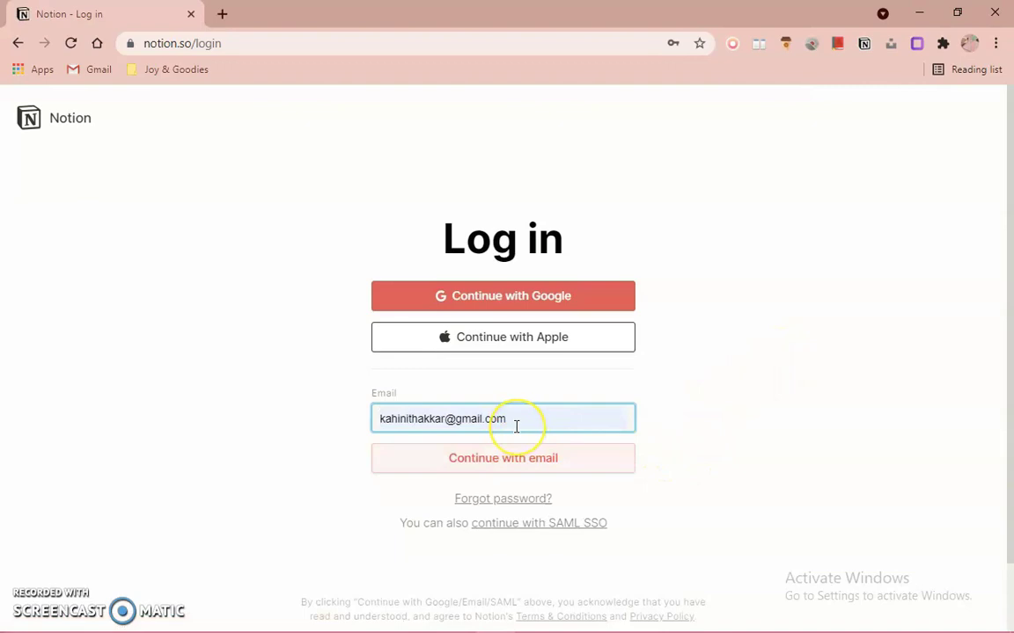
click(562, 292)
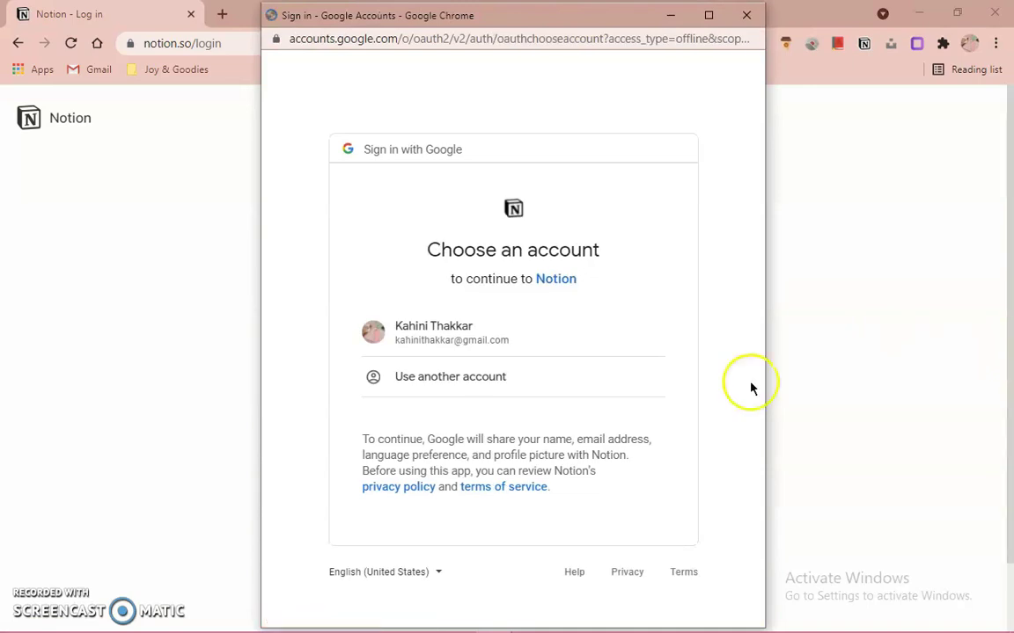
click(504, 328)
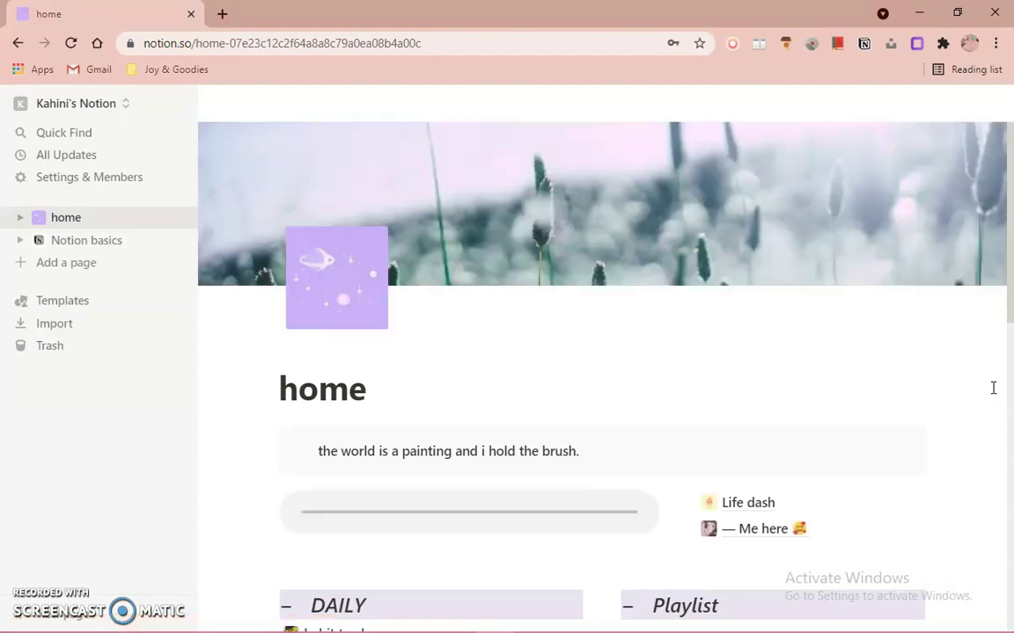
Step: Look over the existing home page from its cover down to the Daily, Playlist and image sections
scroll(992, 388, down, 5)
scroll(993, 388, down, 5)
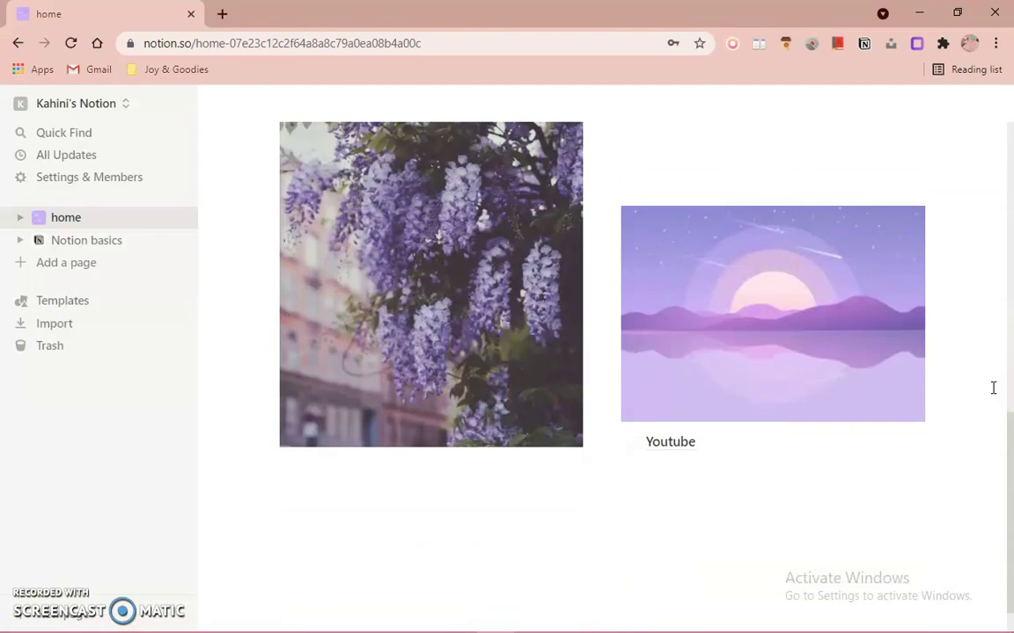
scroll(990, 456, up, 10)
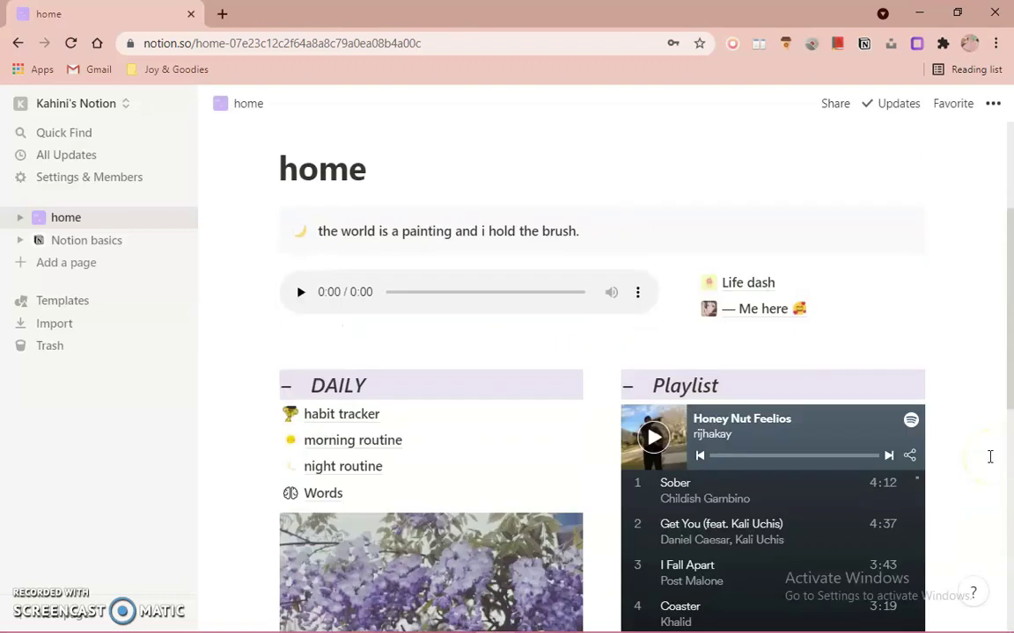
scroll(990, 457, down, 8)
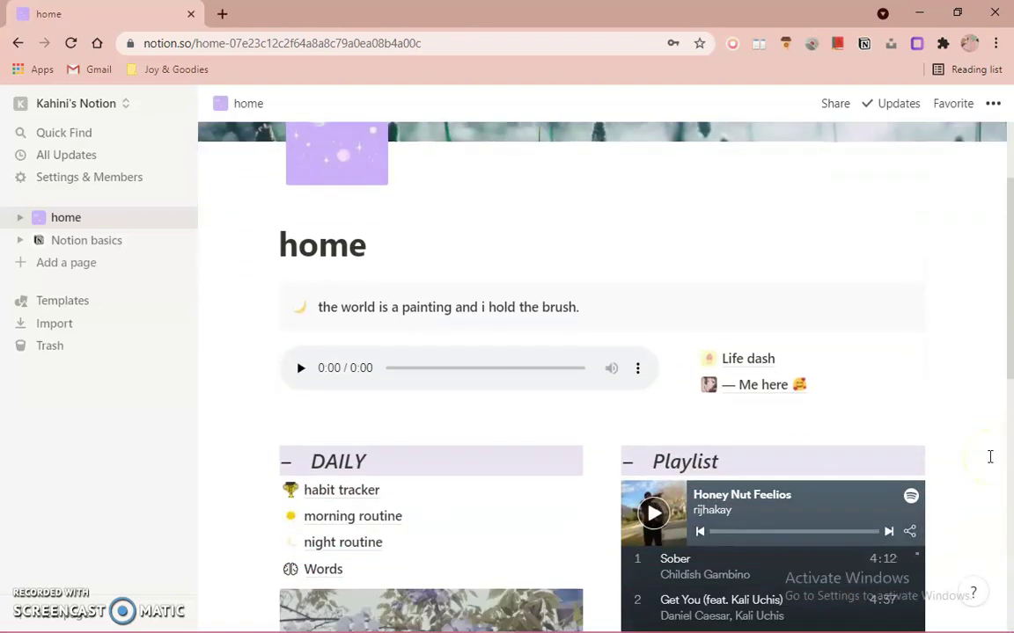
scroll(990, 456, up, 10)
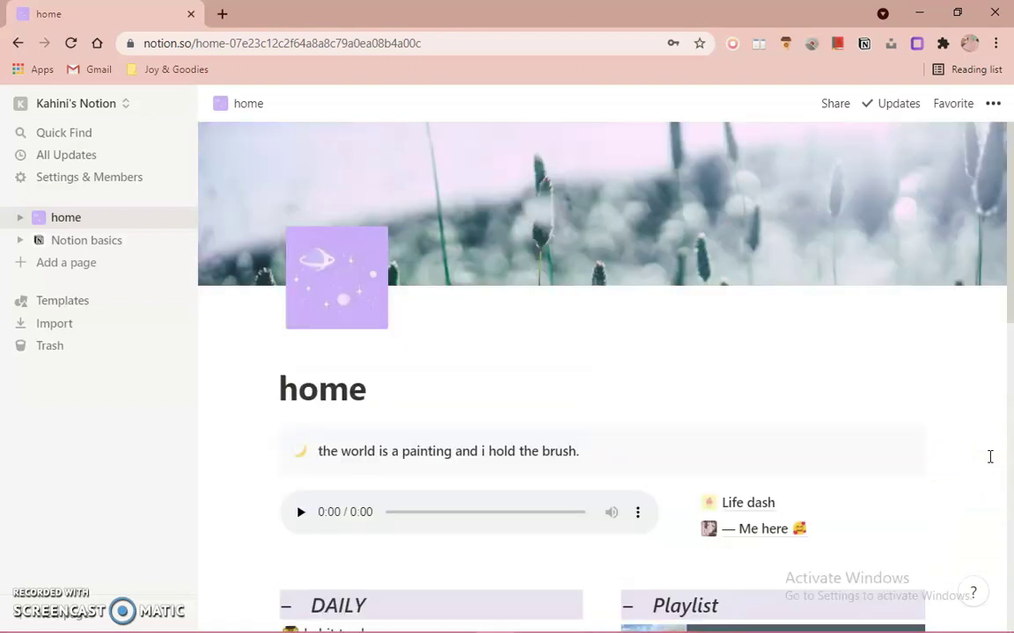
scroll(989, 456, down, 6)
scroll(990, 456, up, 6)
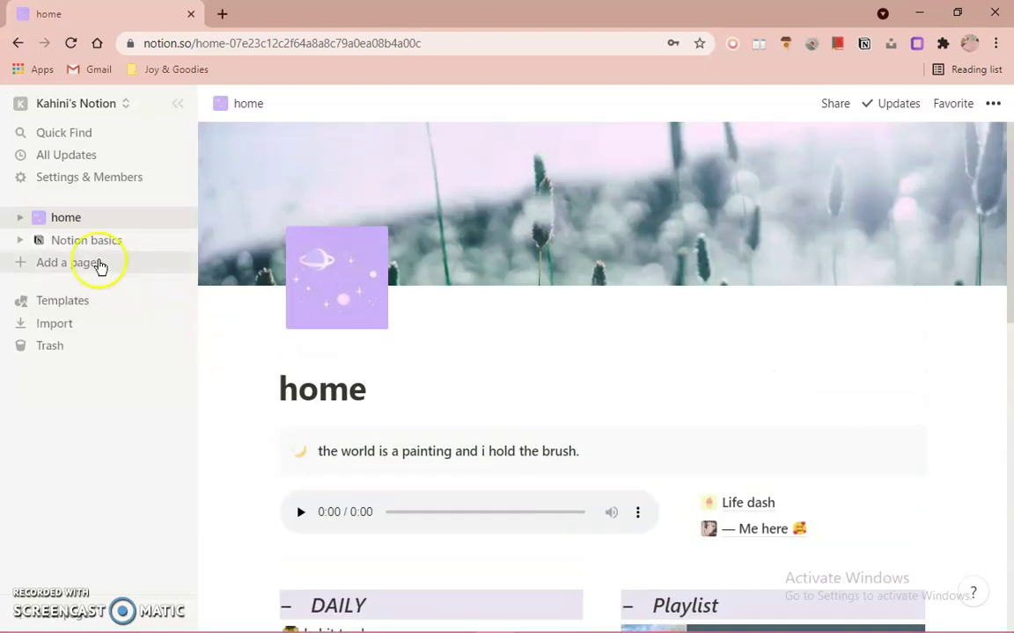
Step: Open the Getting Started subpage of Notion basics and review its checklist and embedded tutorial videos
click(84, 243)
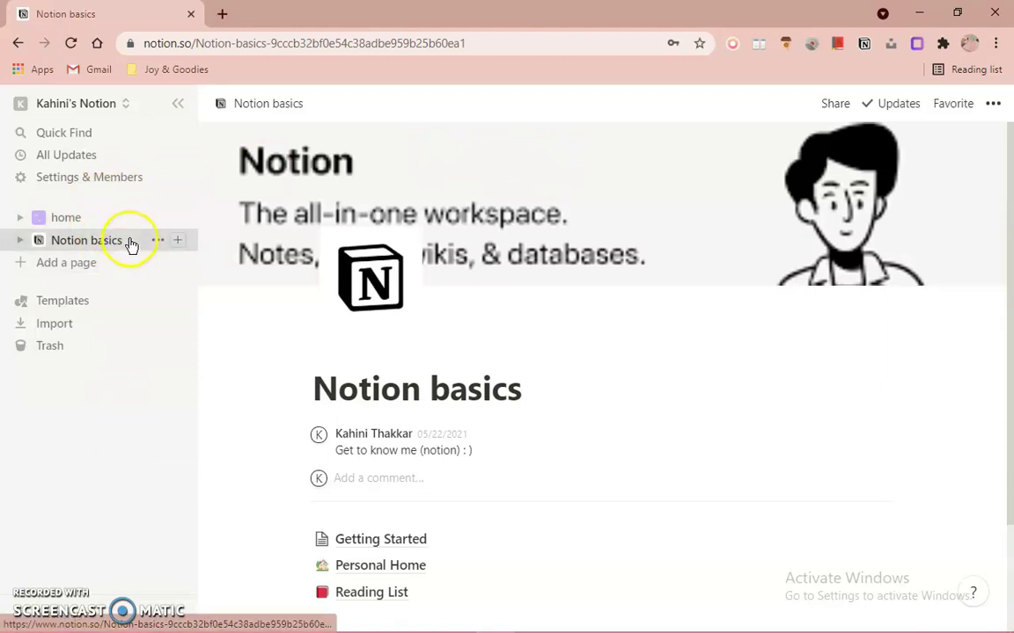
scroll(677, 328, down, 1)
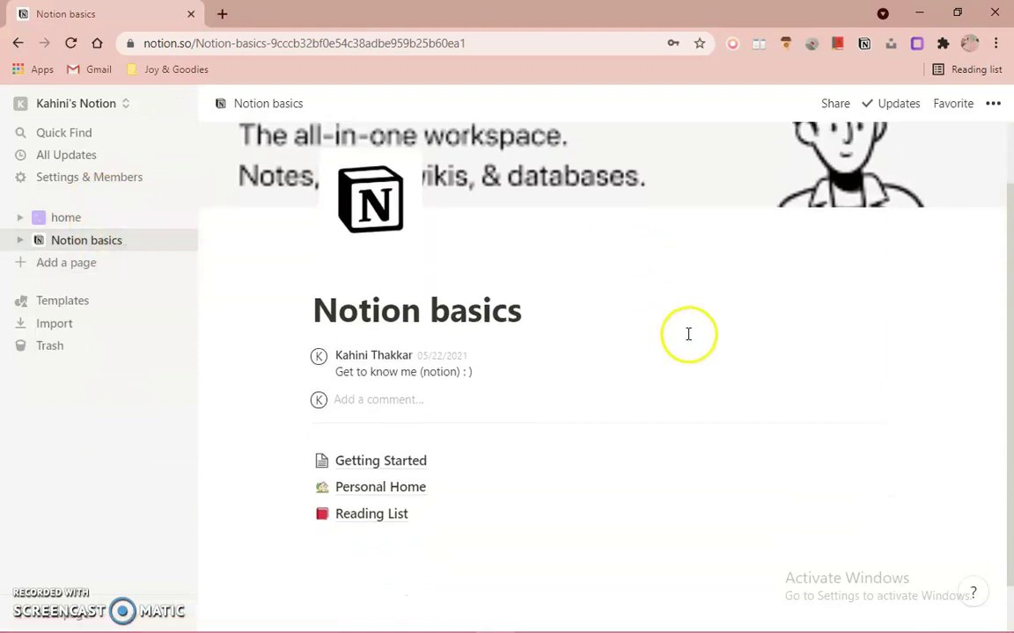
click(471, 462)
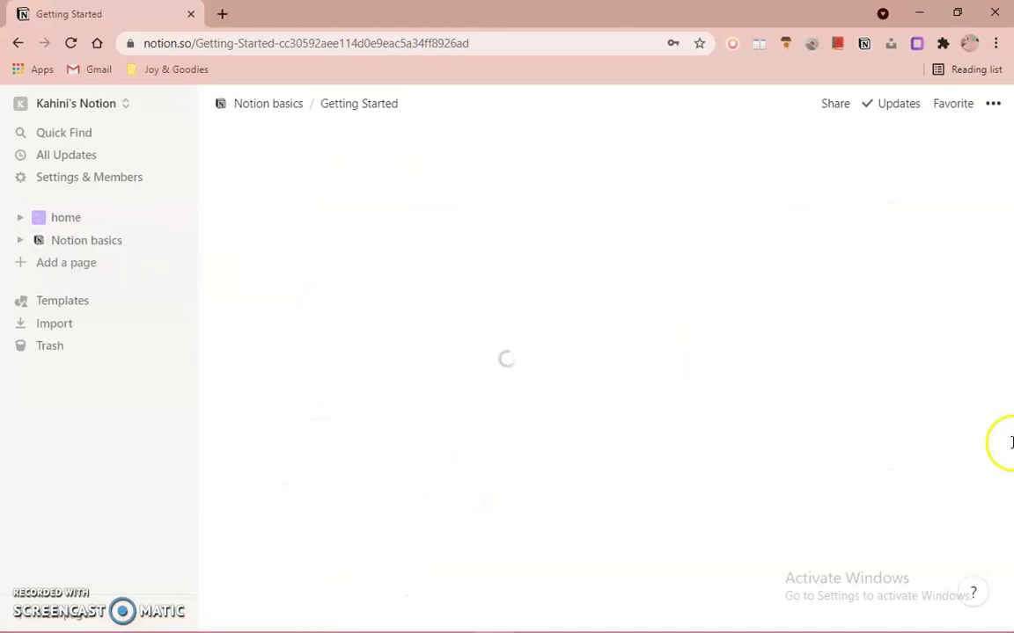
scroll(1010, 419, down, 3)
scroll(1010, 419, down, 7)
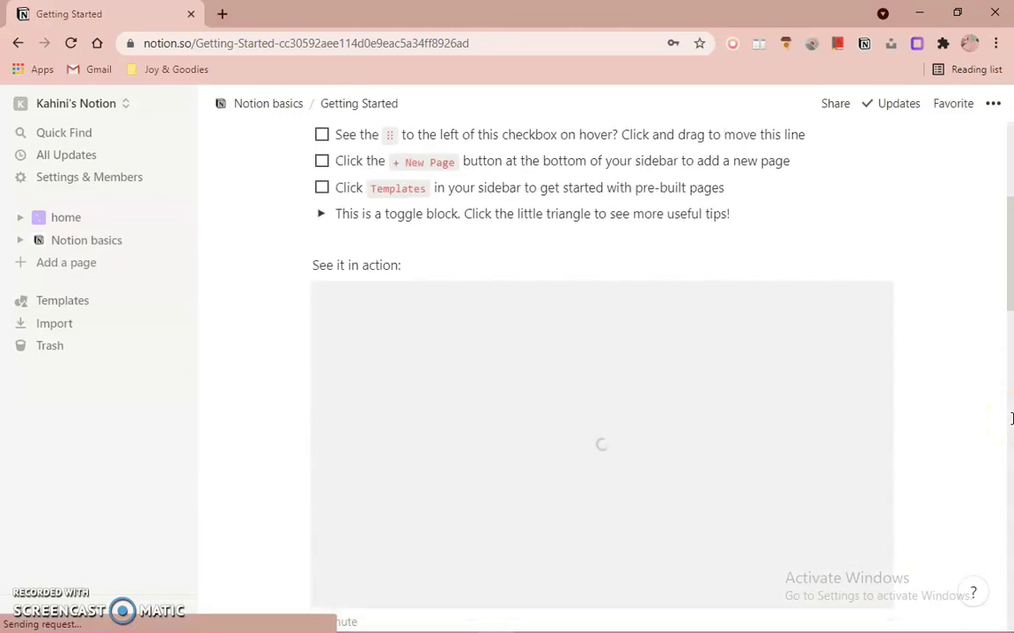
scroll(1010, 419, up, 10)
scroll(1010, 419, down, 8)
scroll(920, 421, down, 7)
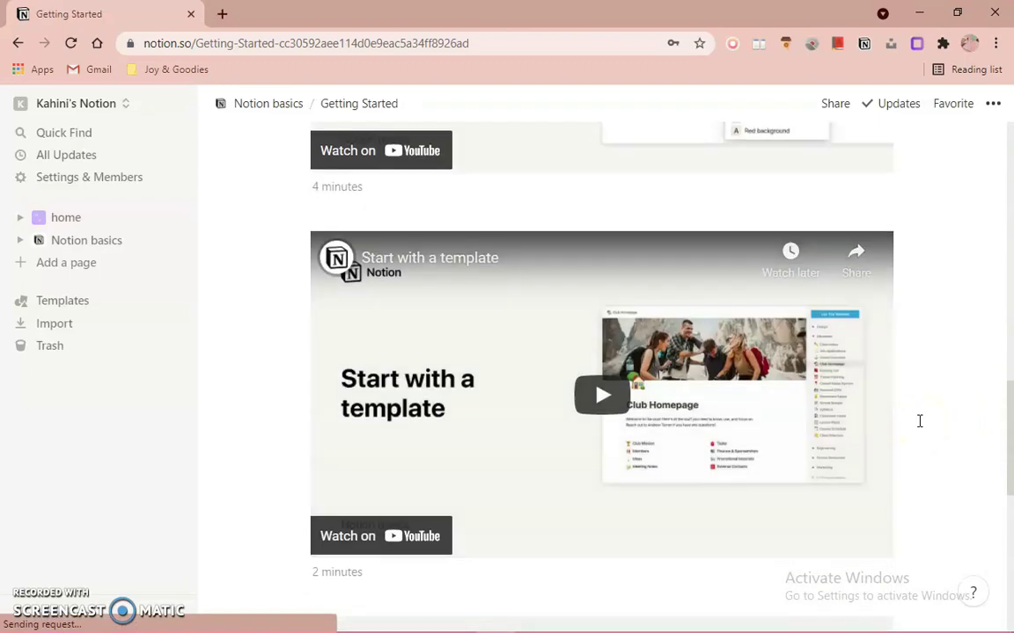
scroll(920, 422, up, 4)
scroll(919, 422, up, 1)
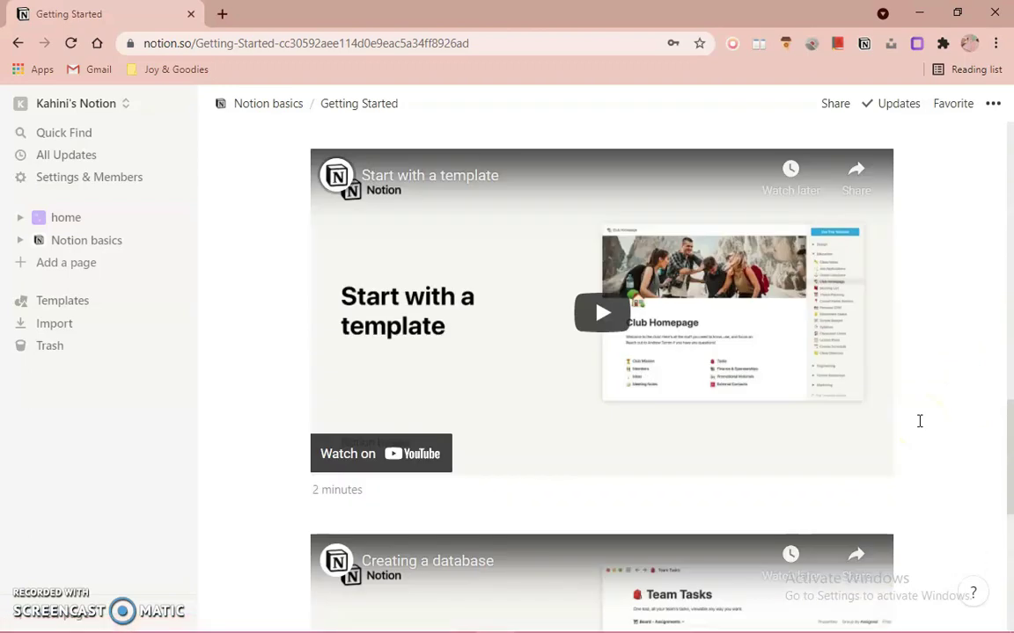
mouse_move(340, 176)
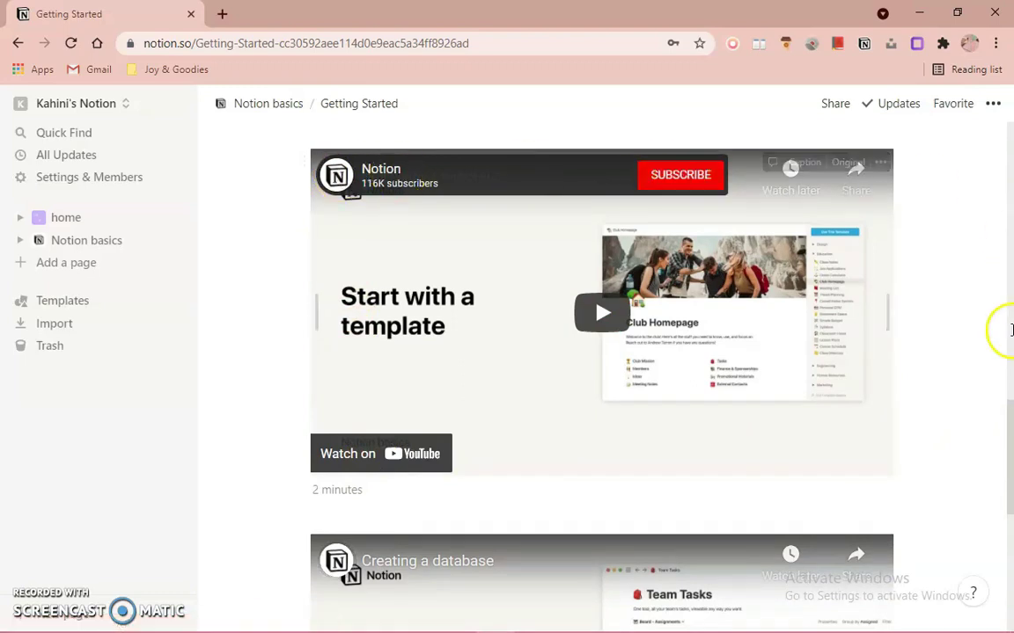
scroll(1010, 330, up, 5)
scroll(1010, 329, up, 10)
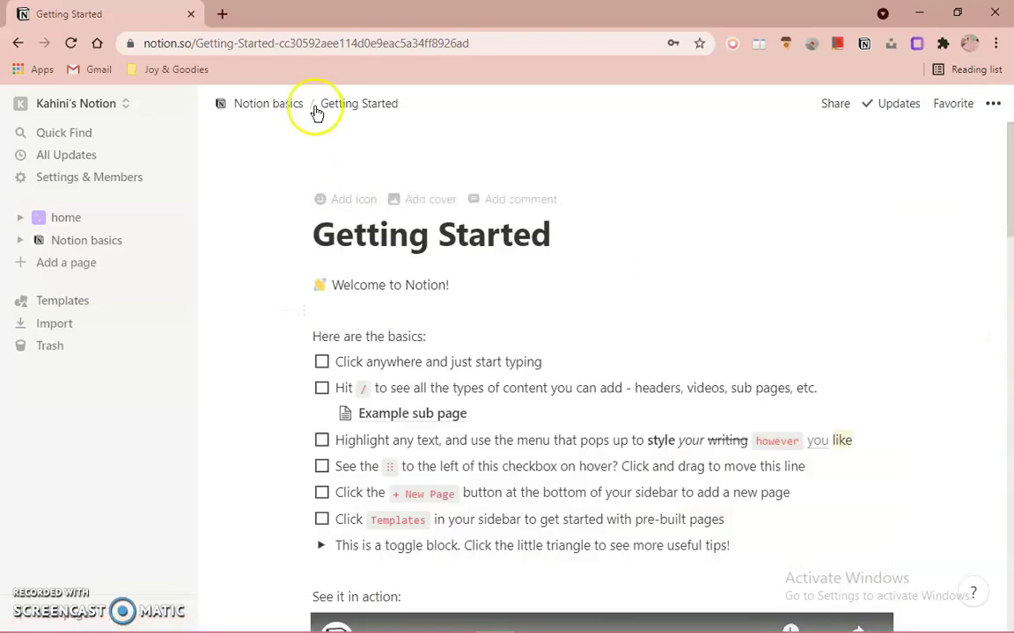
Step: View the Personal Home subpage of Notion basics and return to the parent page
click(285, 104)
scroll(971, 316, down, 2)
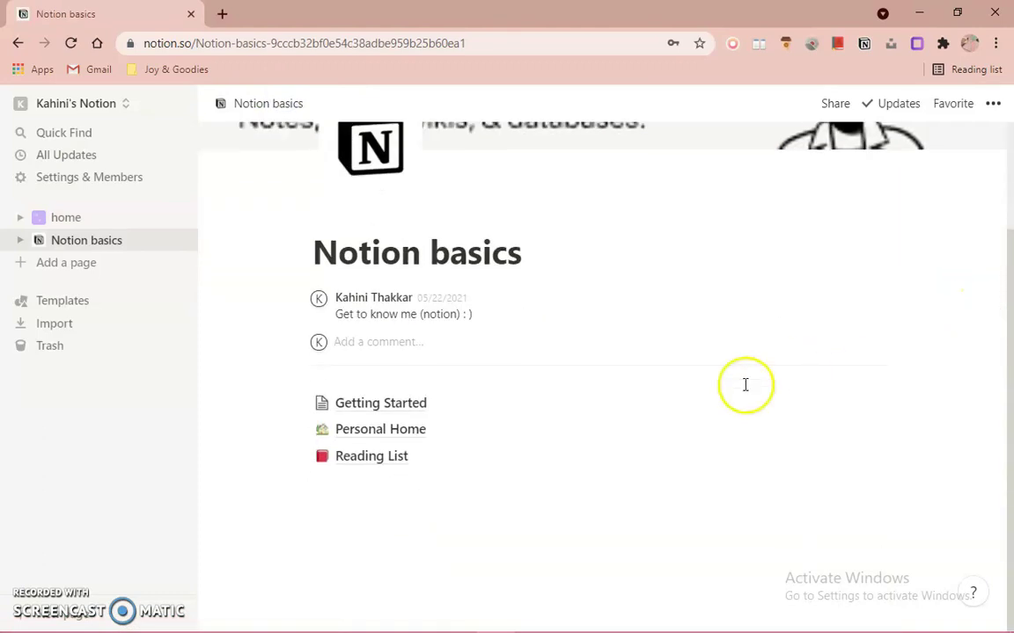
click(581, 432)
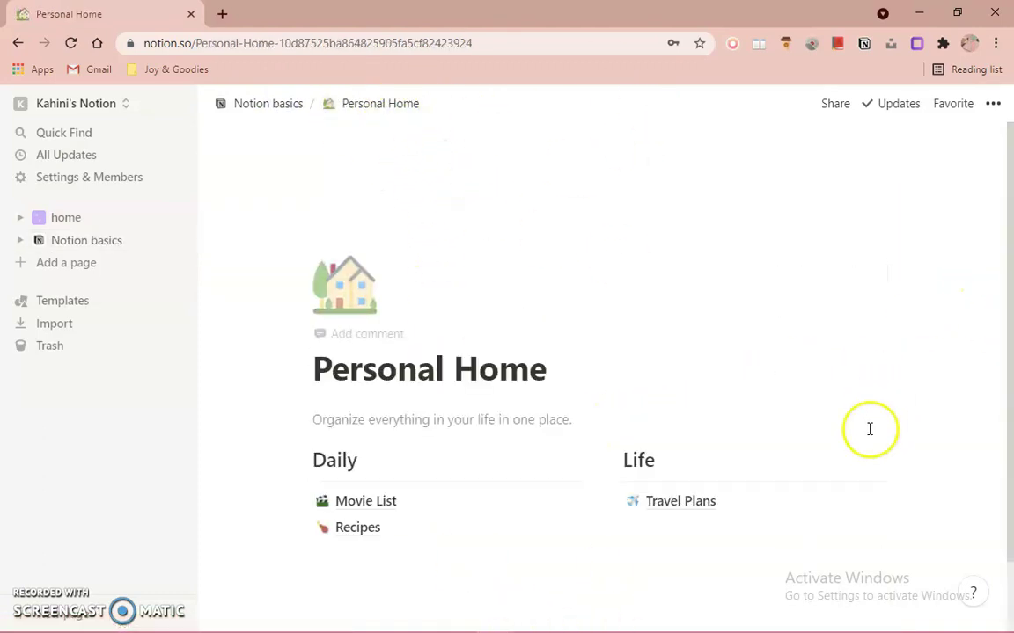
click(238, 105)
scroll(906, 393, down, 2)
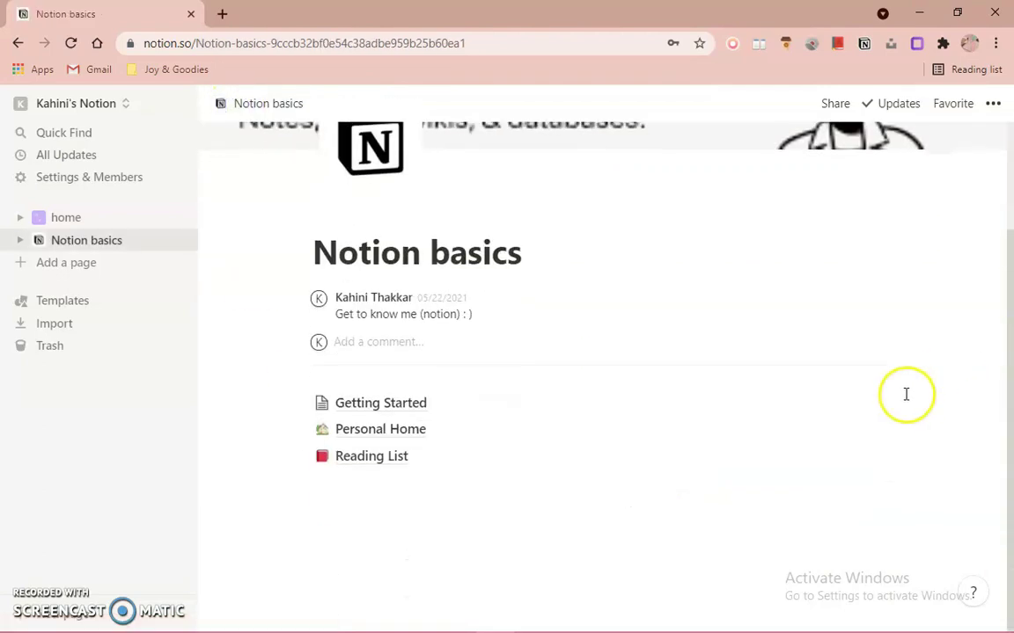
Step: Examine the Reading List subpage's description and Media section, and go back to Notion basics
click(331, 452)
click(589, 455)
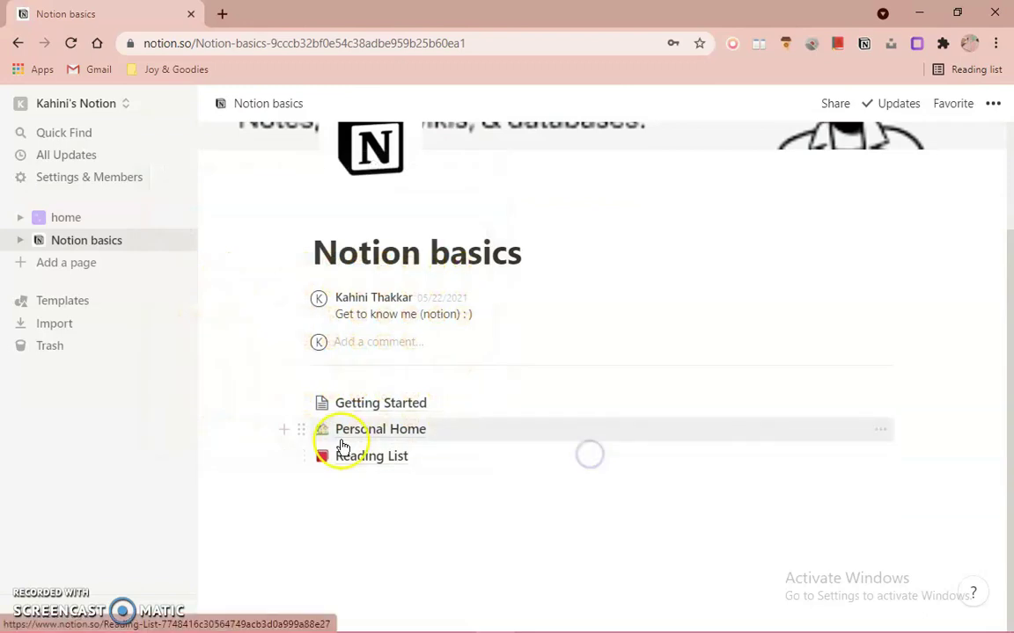
click(367, 455)
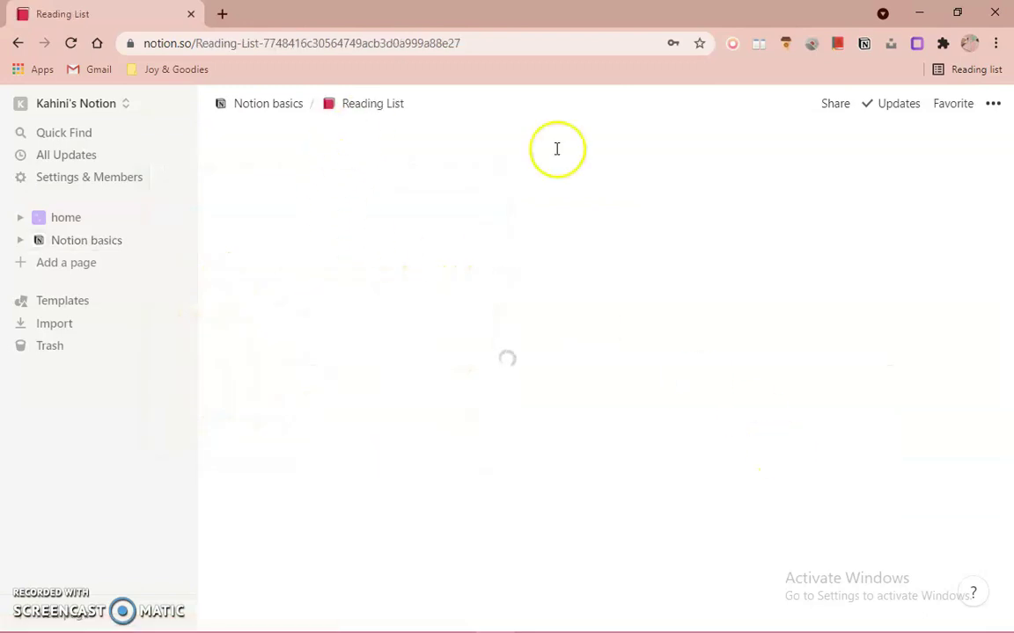
scroll(954, 360, down, 2)
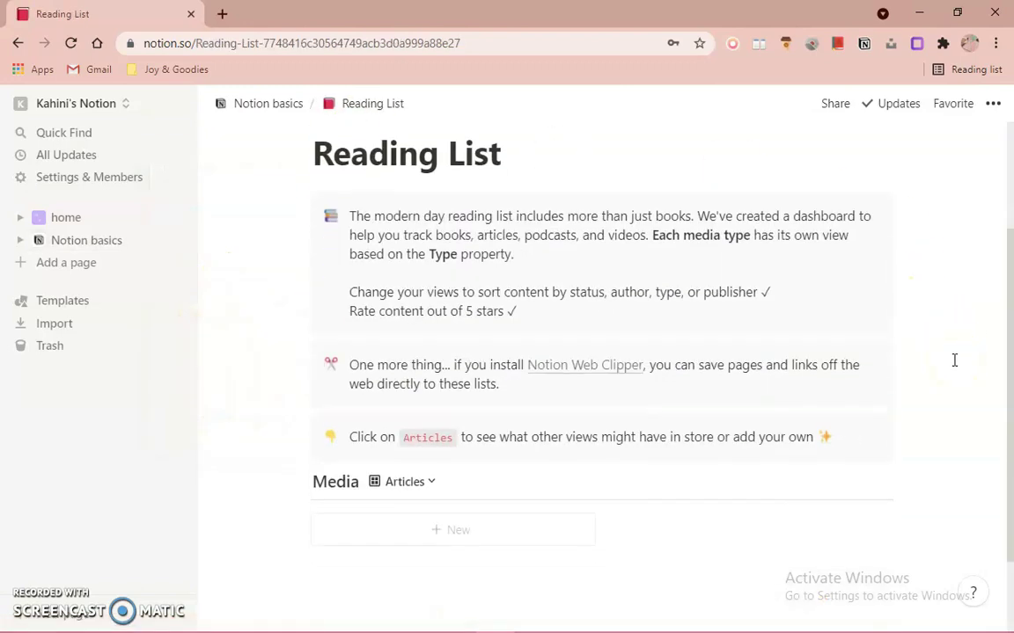
scroll(954, 360, down, 1)
scroll(954, 360, up, 3)
click(666, 260)
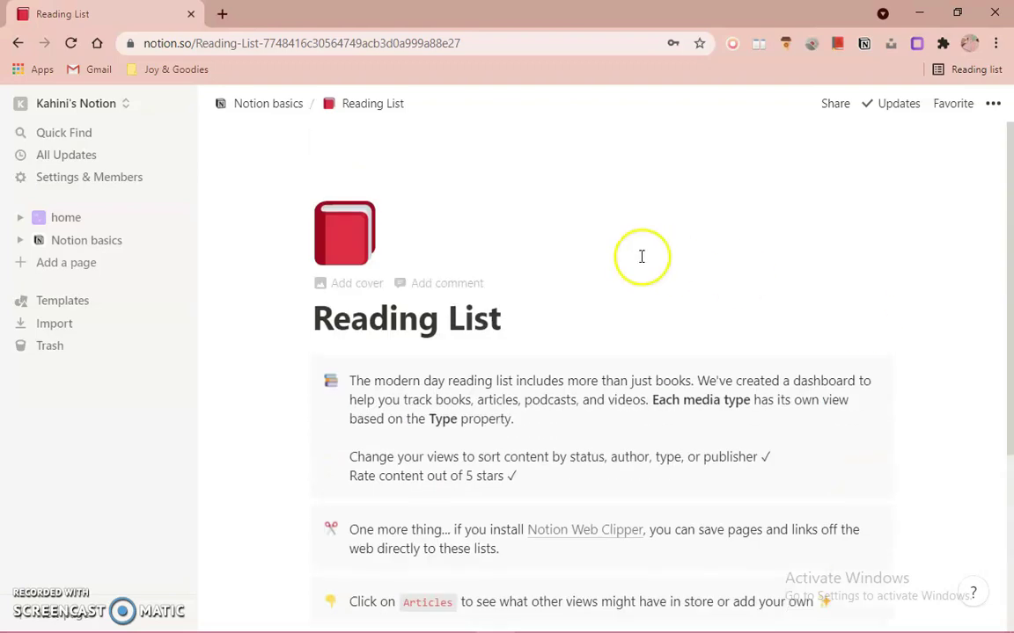
click(249, 105)
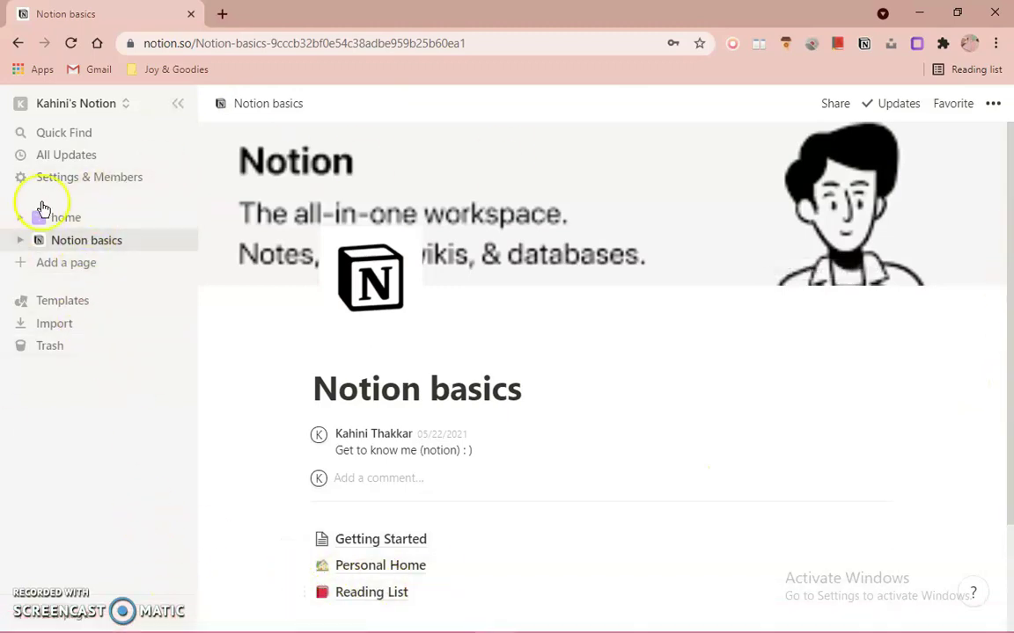
Step: Add a new page to the workspace and title it "home"
click(63, 262)
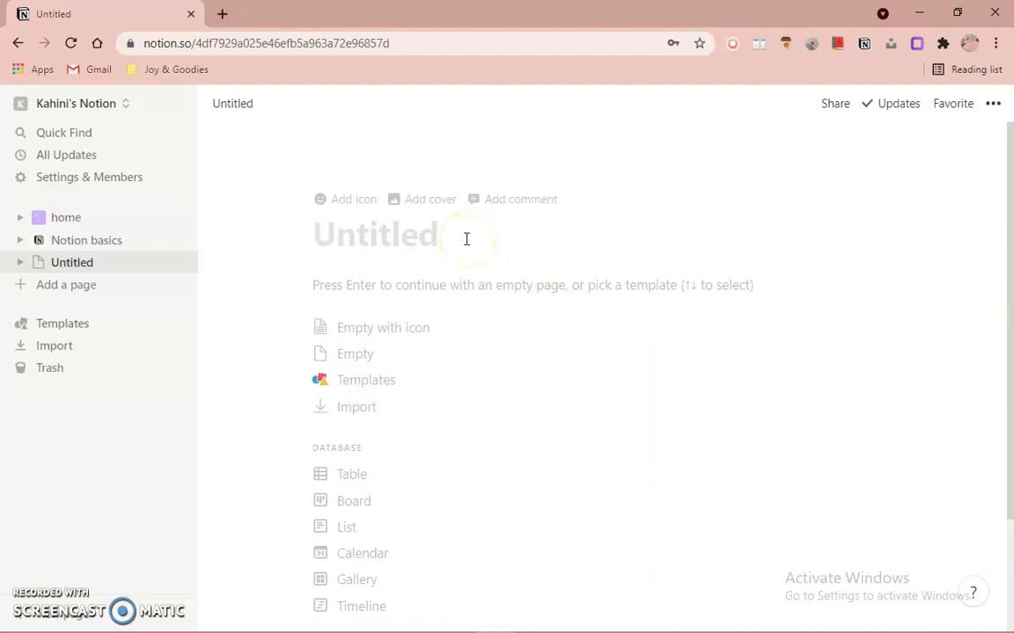
text(home)
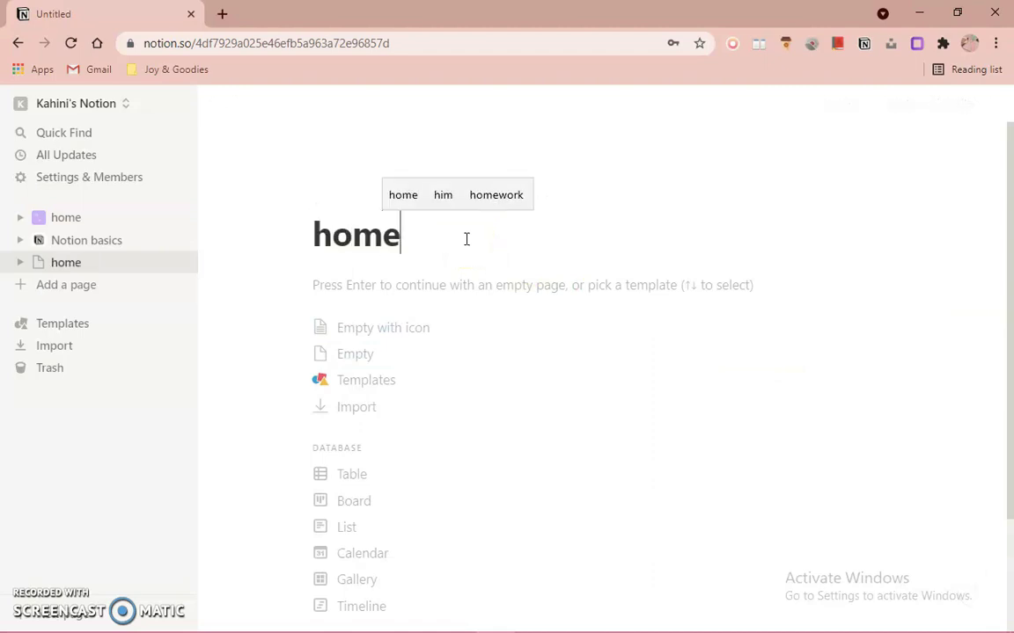
click(550, 232)
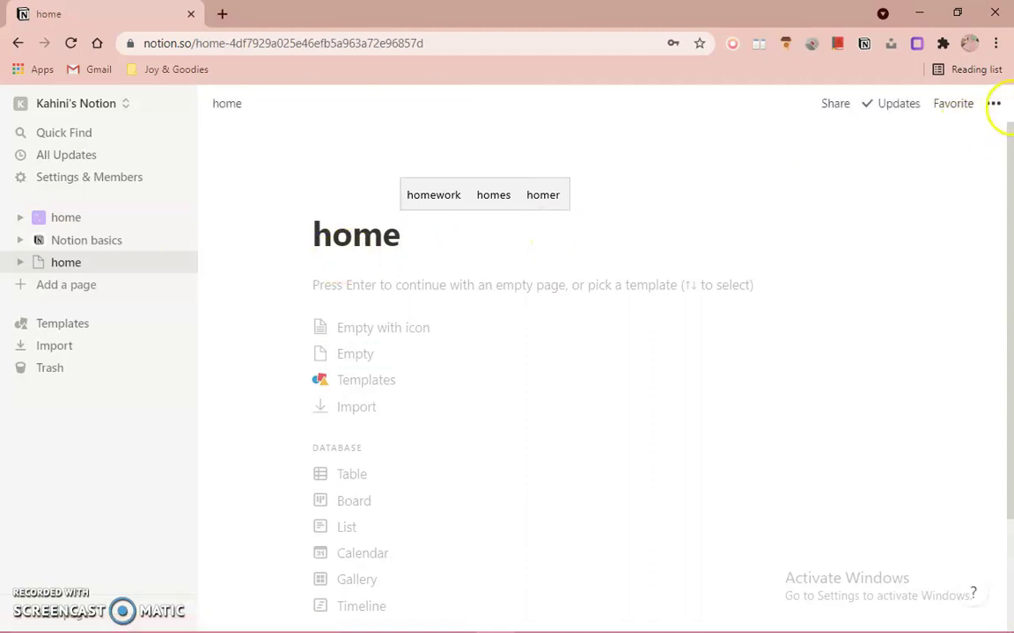
Step: Compare the Default, Serif and Mono text styles on the new home page, and set the style to Mono
click(994, 104)
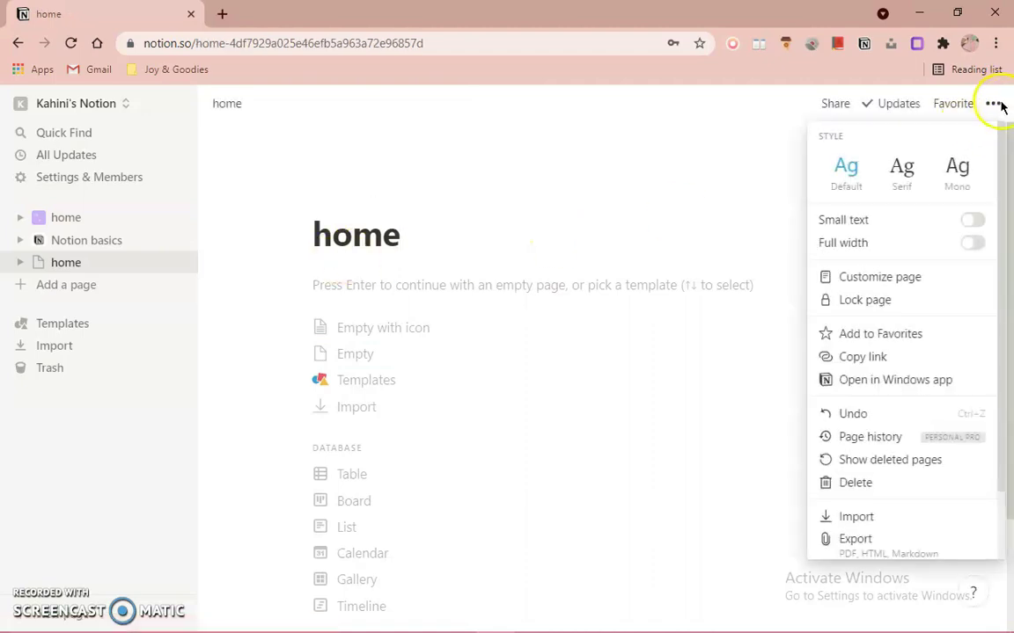
click(904, 171)
click(964, 179)
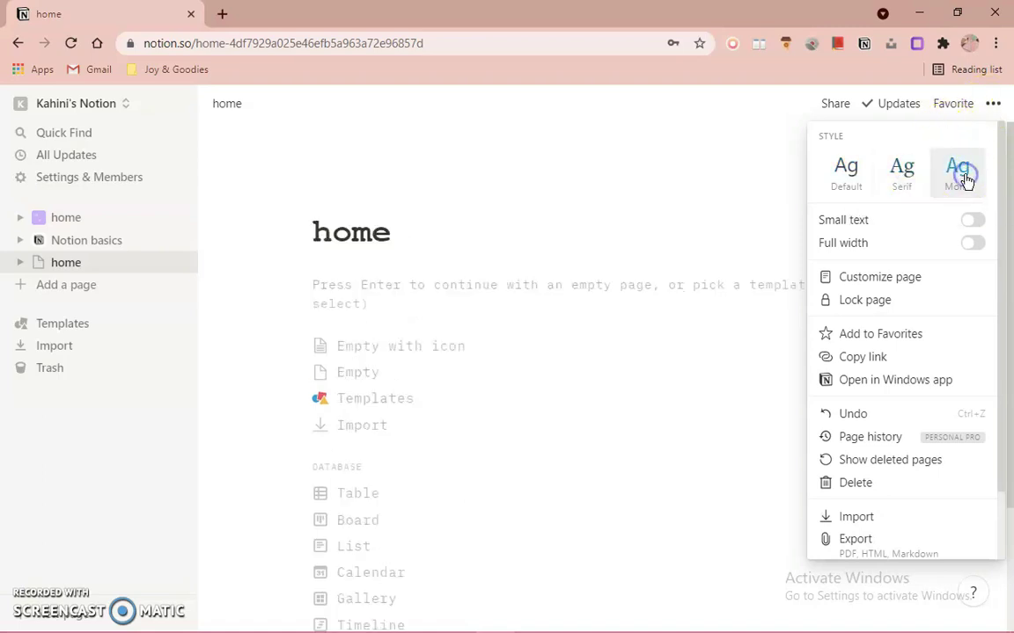
click(843, 171)
click(899, 183)
click(960, 179)
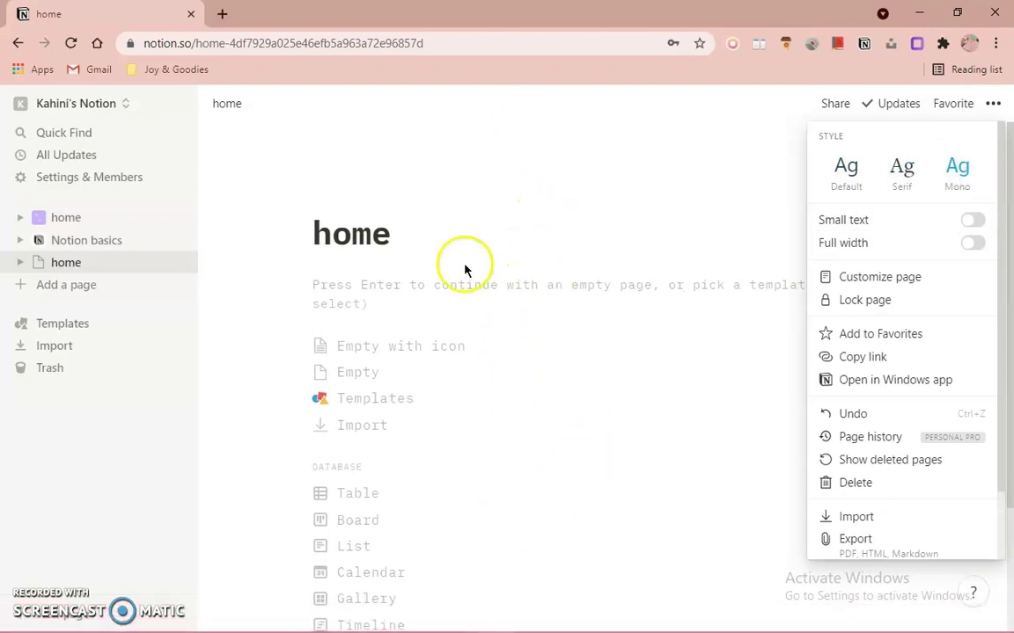
click(883, 171)
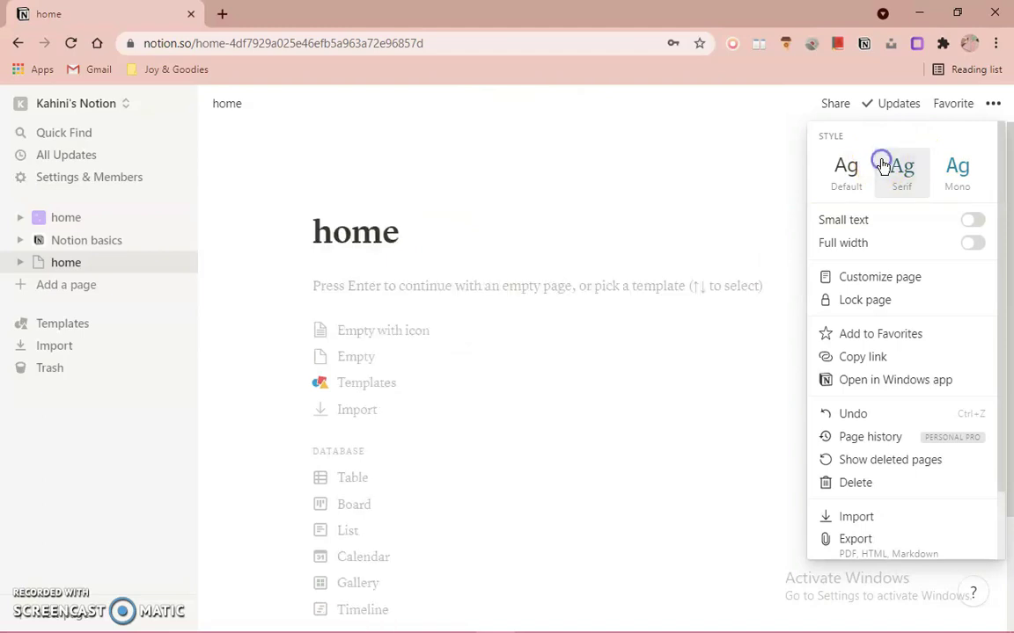
click(843, 173)
click(903, 172)
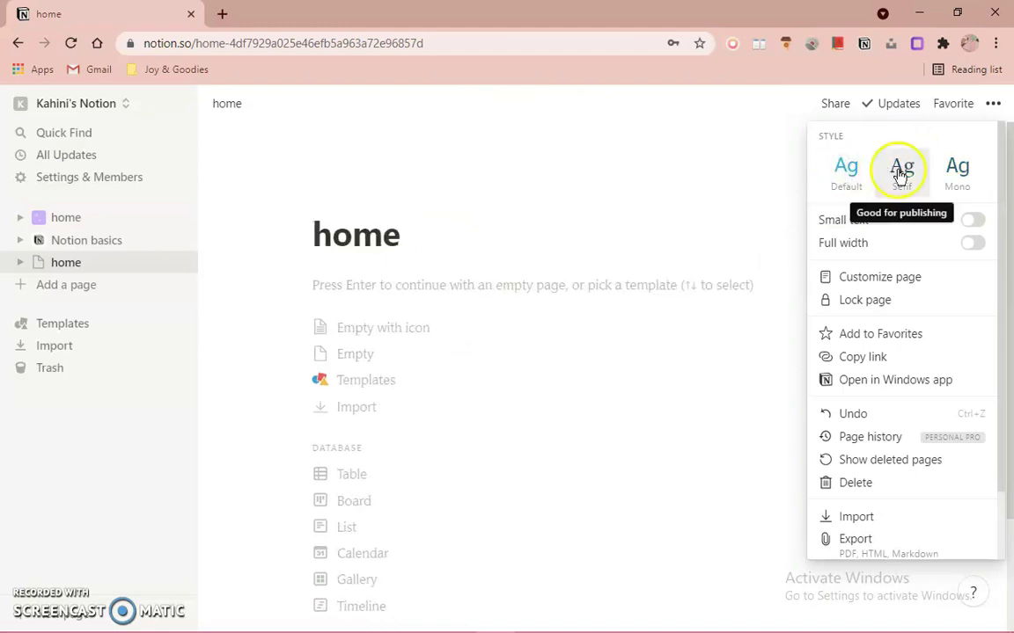
click(978, 174)
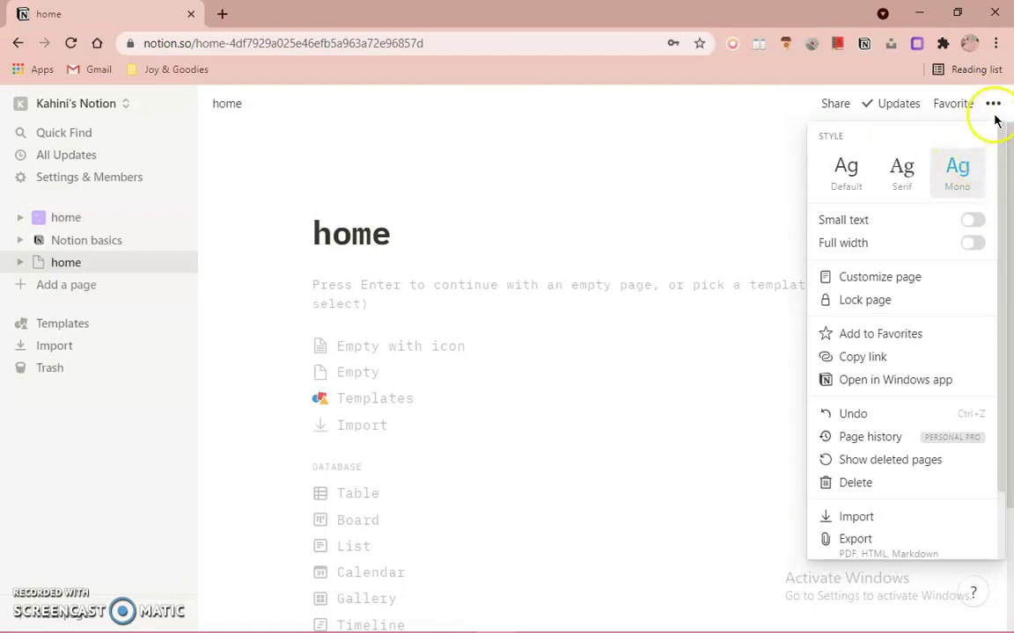
click(992, 104)
Step: Add an icon to the home page and browse the available emojis for it
click(367, 200)
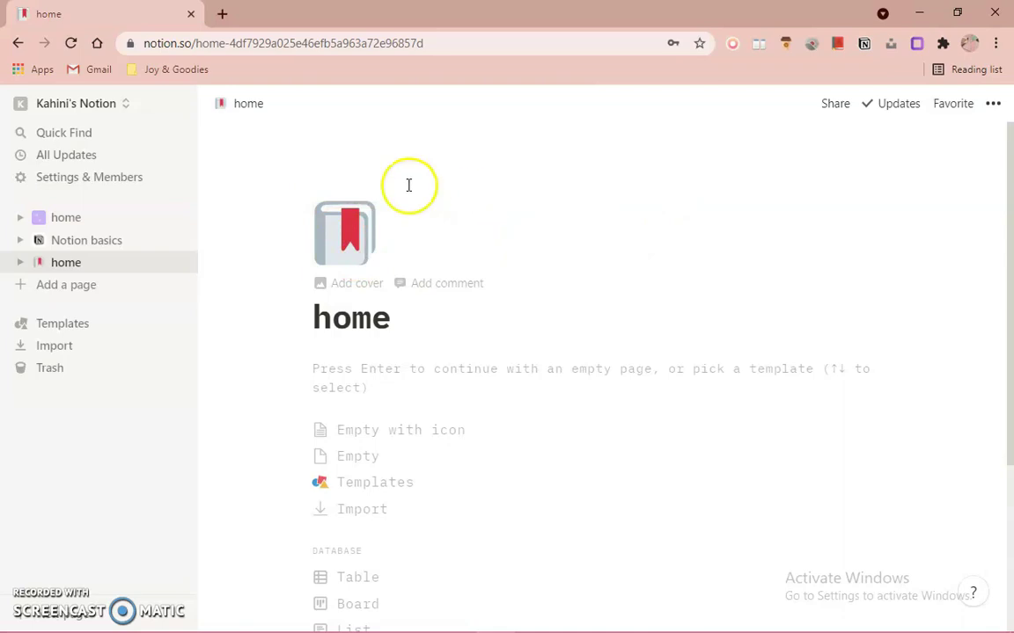
click(338, 228)
scroll(384, 376, down, 5)
scroll(385, 373, down, 15)
click(317, 417)
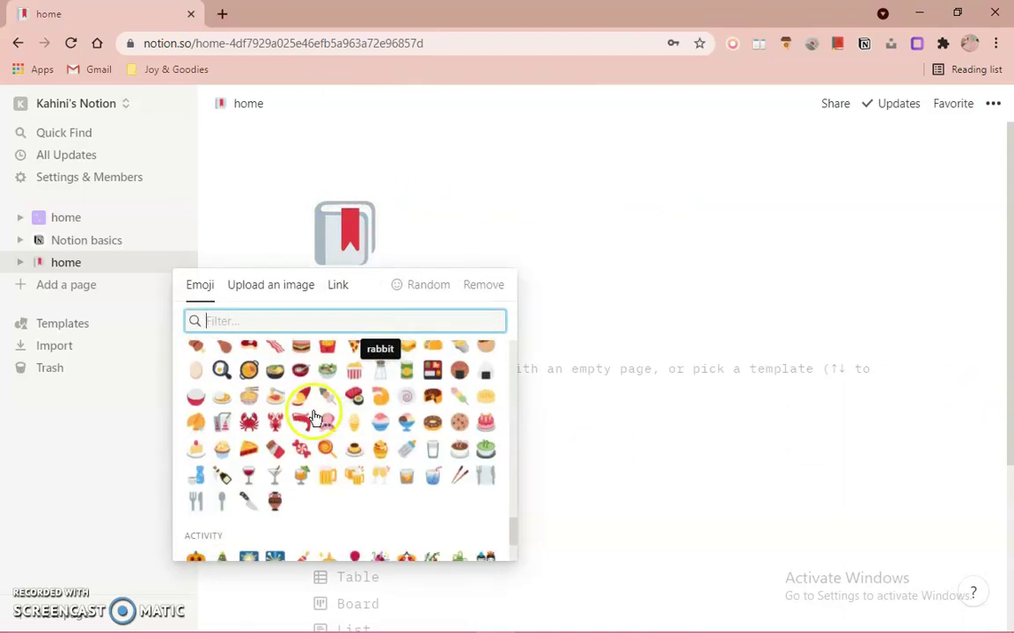
scroll(317, 417, up, 20)
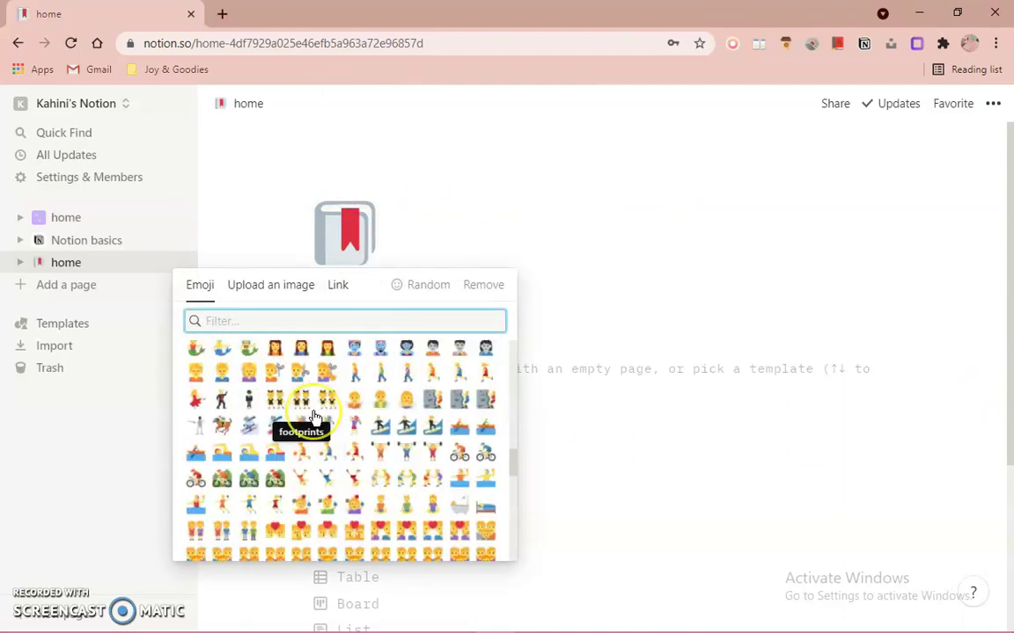
Step: Upload the image file "download" with the MSN News logo as the page icon
click(286, 300)
click(365, 348)
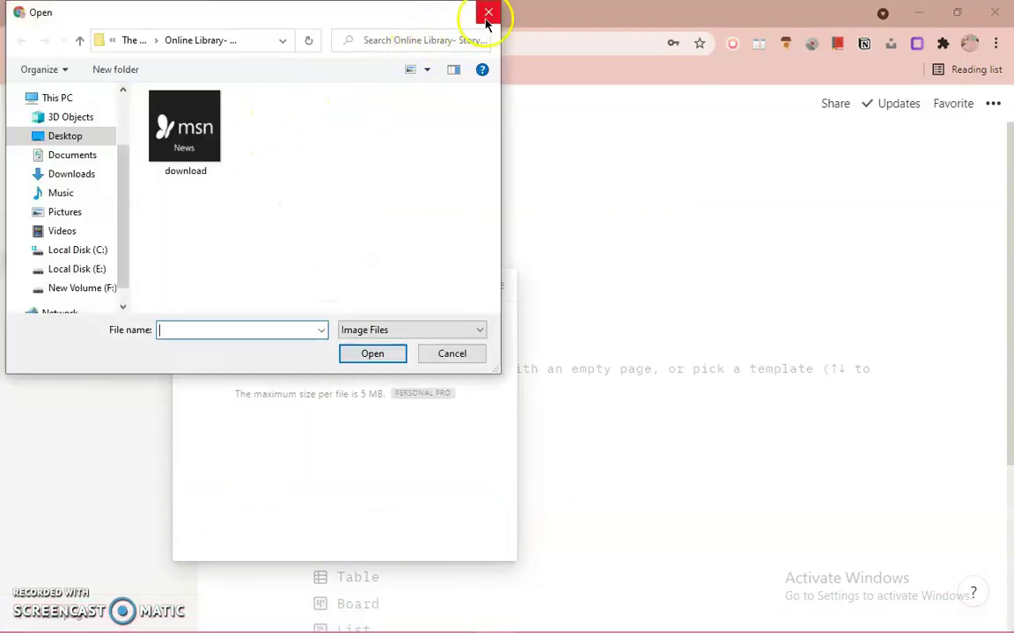
click(201, 111)
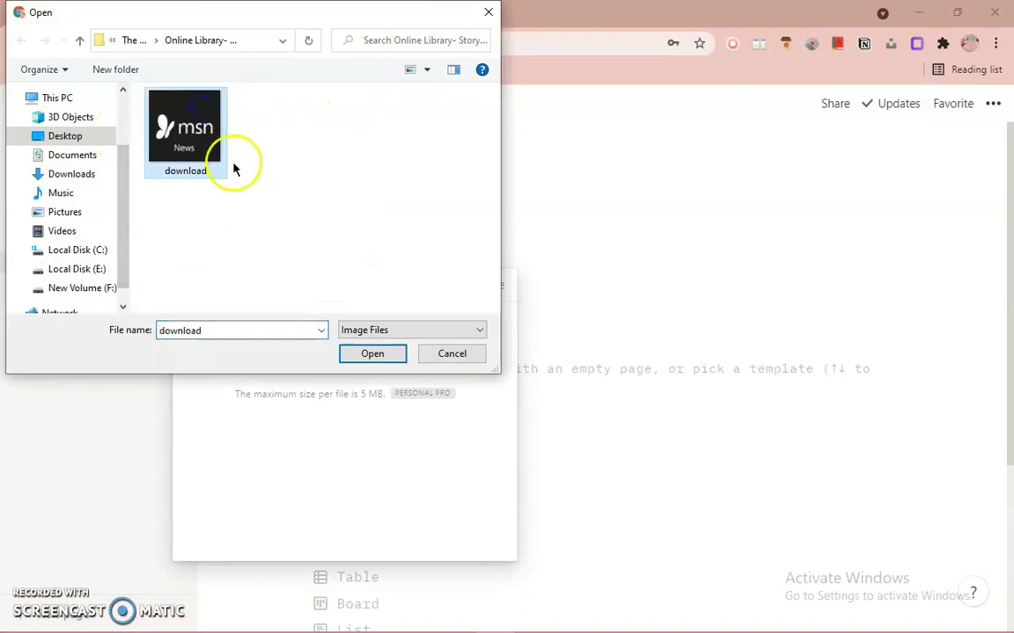
click(373, 353)
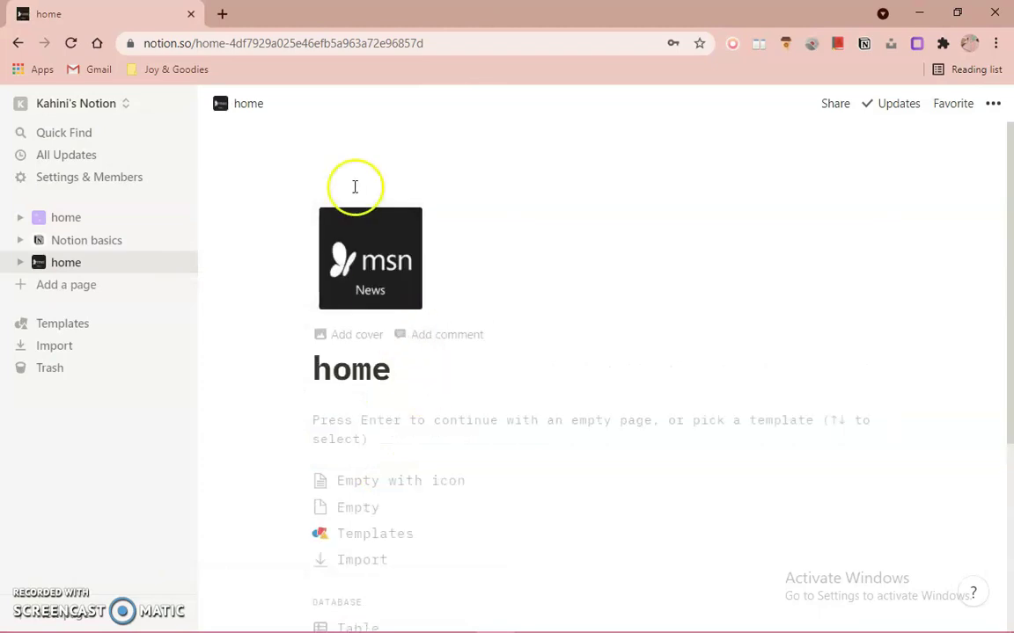
Step: View the page icon's image link and image upload options, and close them without changing the icon
click(373, 282)
click(362, 342)
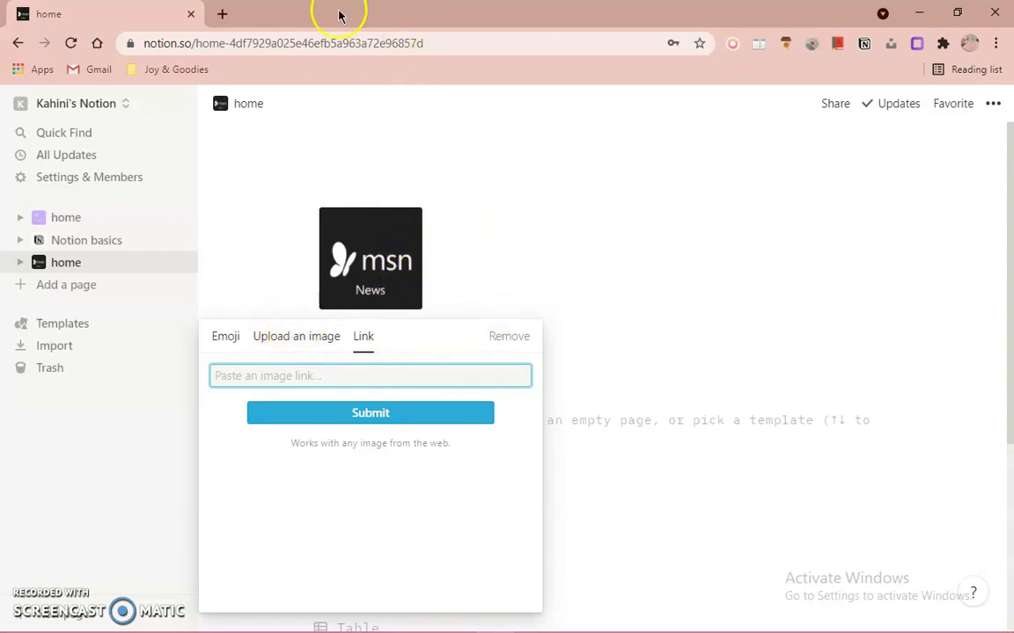
click(303, 336)
click(511, 247)
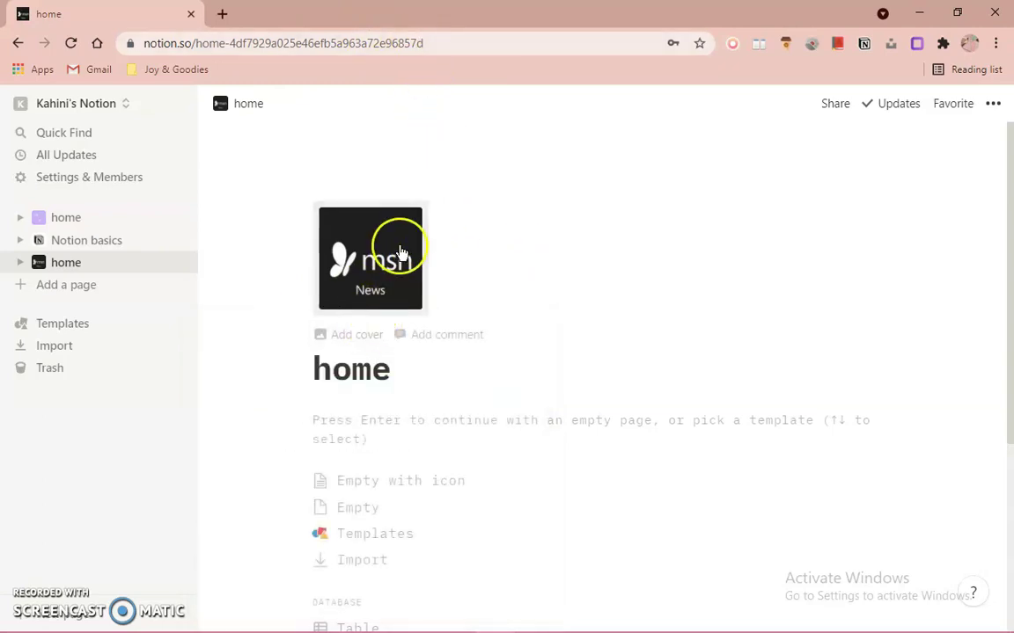
Step: Try a random emoji as the page icon, and set the icon to the grinning face with smiling eyes
click(417, 296)
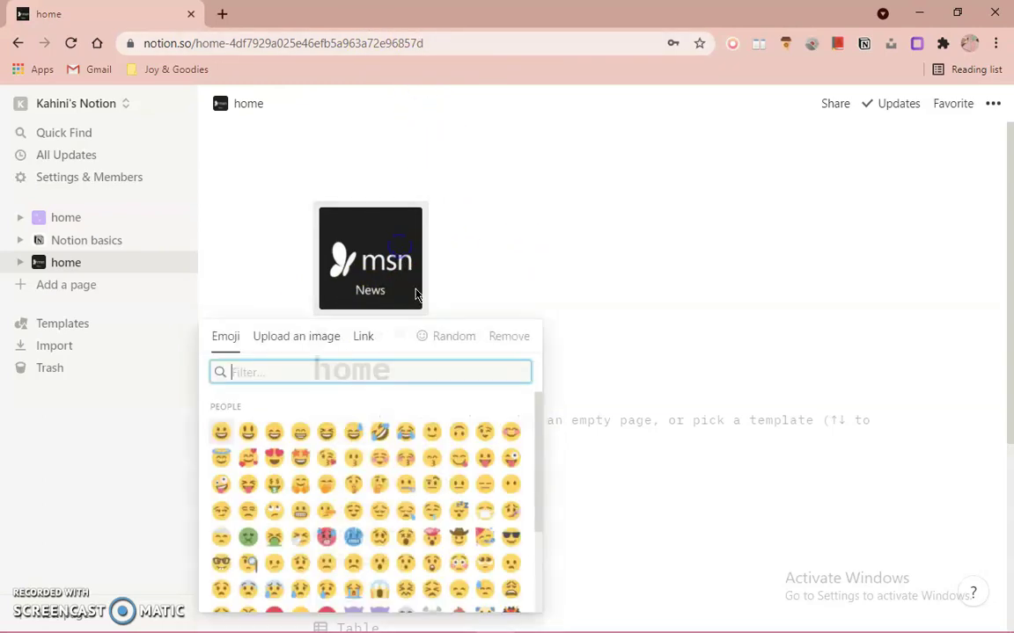
click(470, 338)
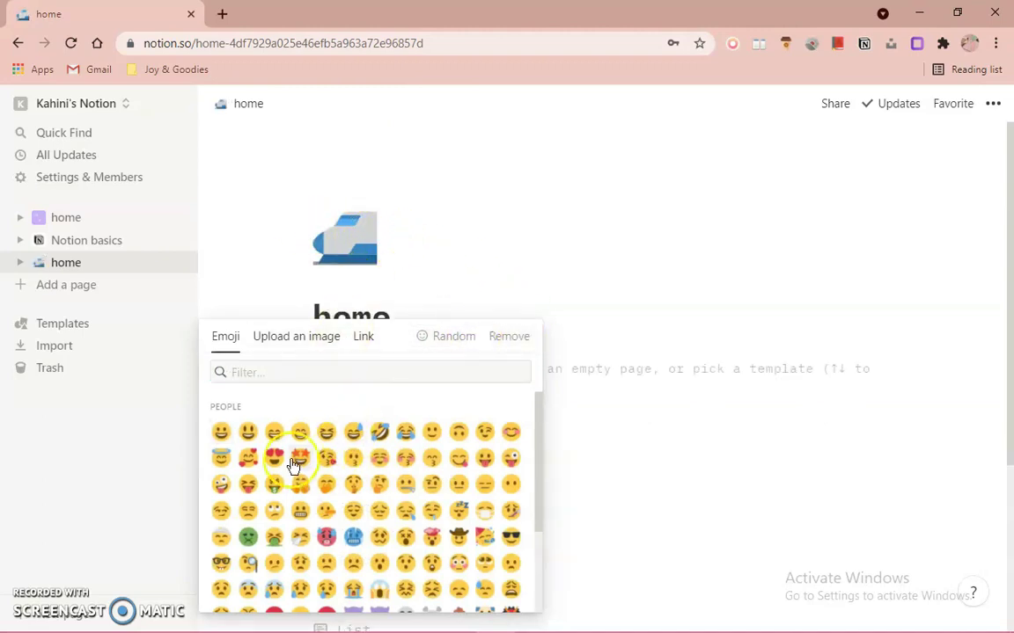
click(275, 432)
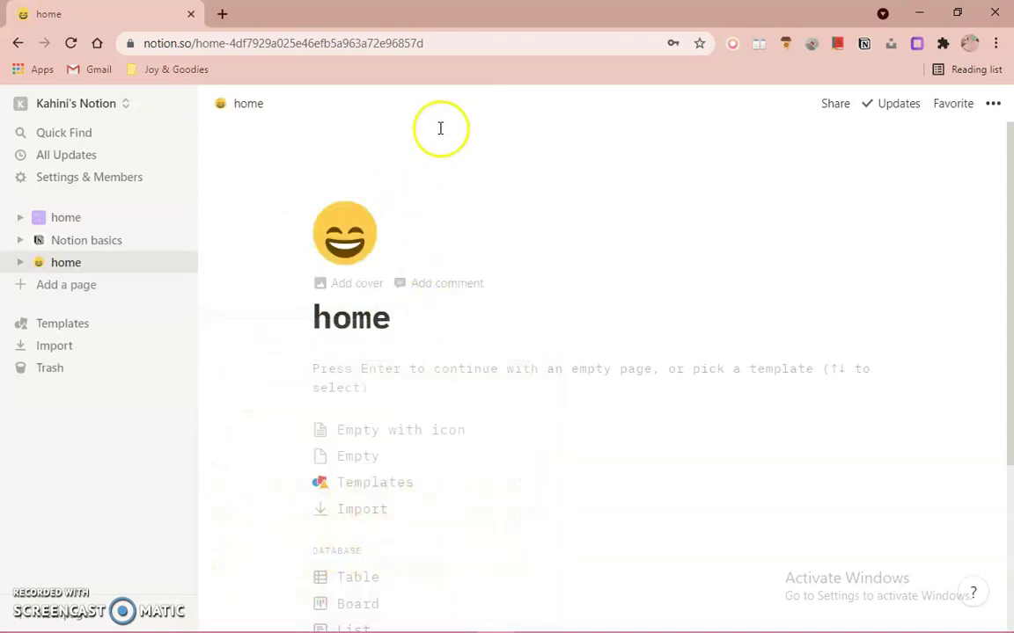
Step: Add a cover to the home page, adjust the image's vertical placement and save the position
click(386, 281)
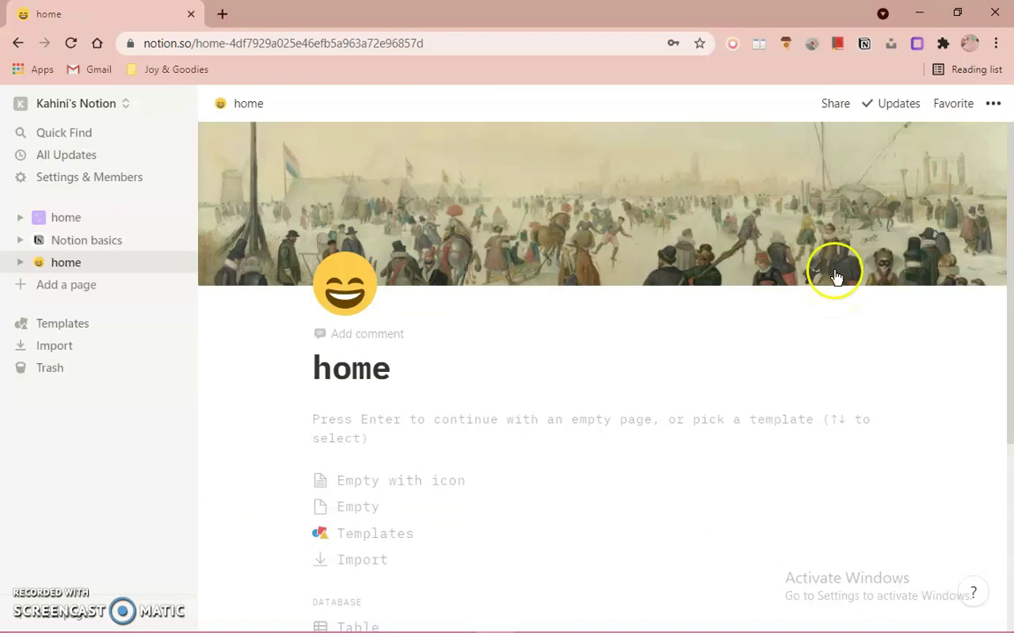
click(858, 269)
drag(649, 158, 697, 199)
mouse_move(697, 246)
mouse_down()
mouse_move(717, 150)
mouse_move(723, 299)
mouse_up()
drag(716, 174, 705, 261)
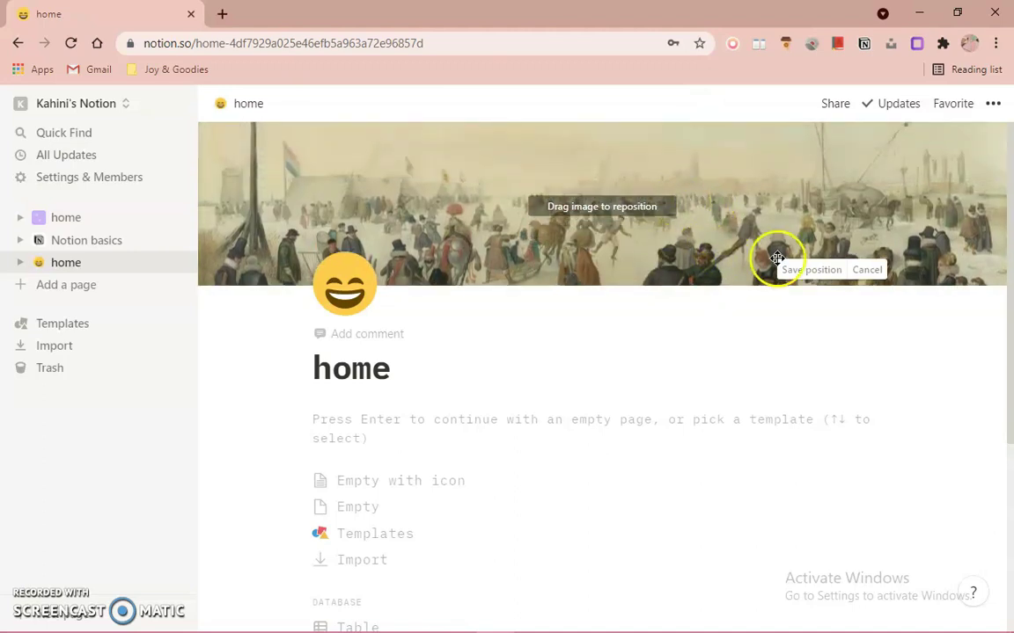
click(808, 262)
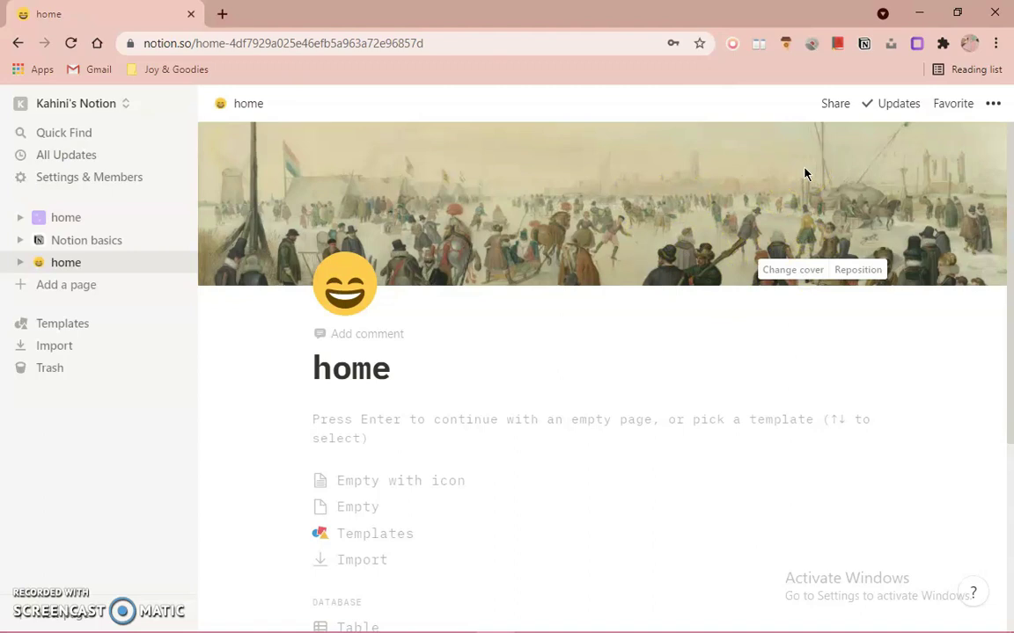
Step: Browse the cover gallery's collections and set the Met Museum Japanese print of two figures in straw hats as the cover
click(776, 273)
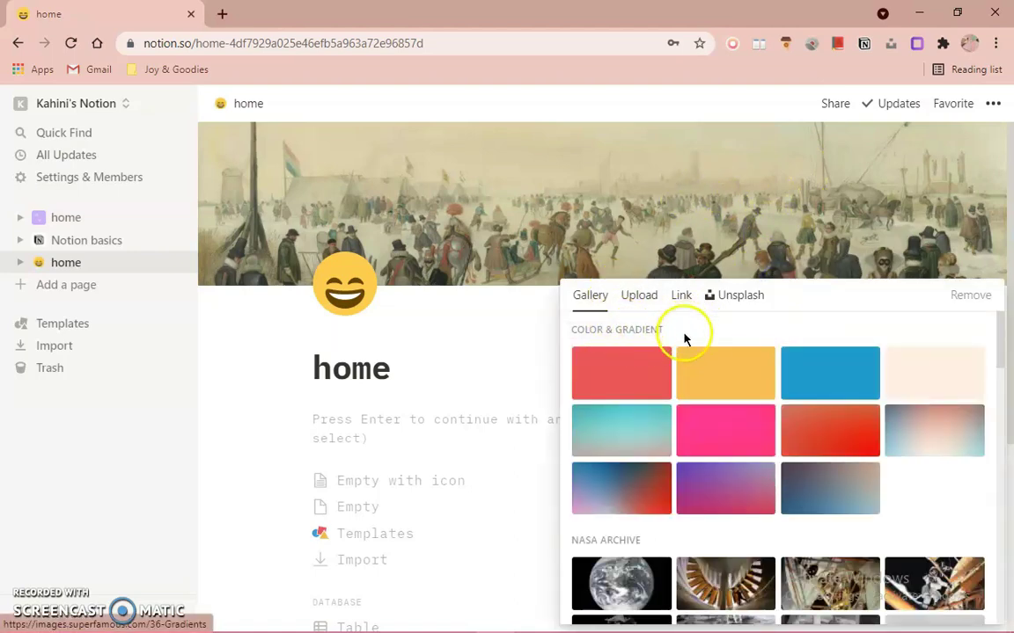
scroll(804, 422, down, 2)
scroll(610, 396, up, 1)
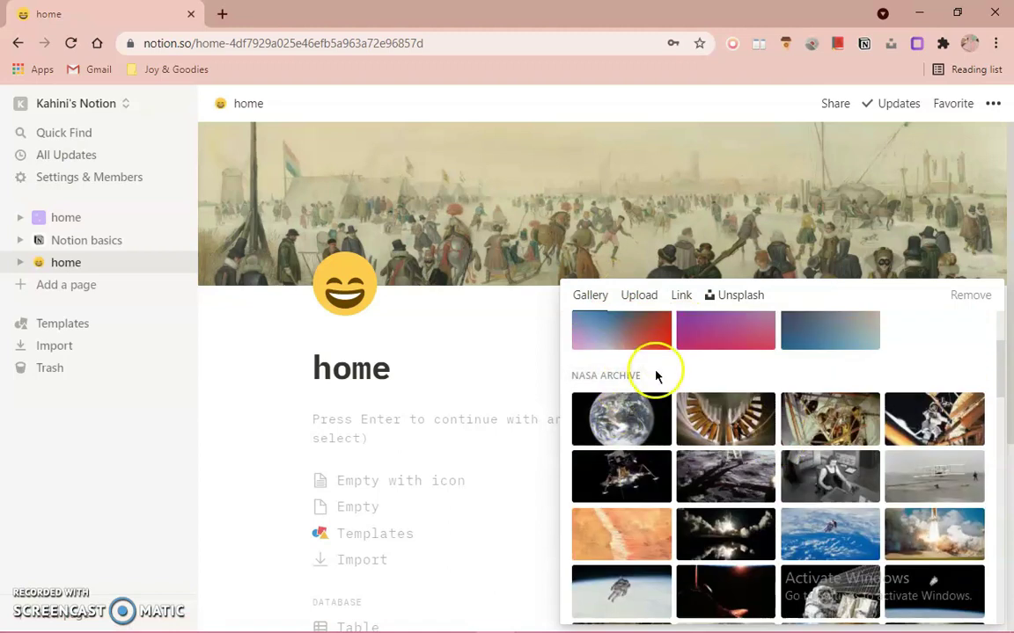
scroll(656, 376, down, 4)
scroll(814, 419, up, 1)
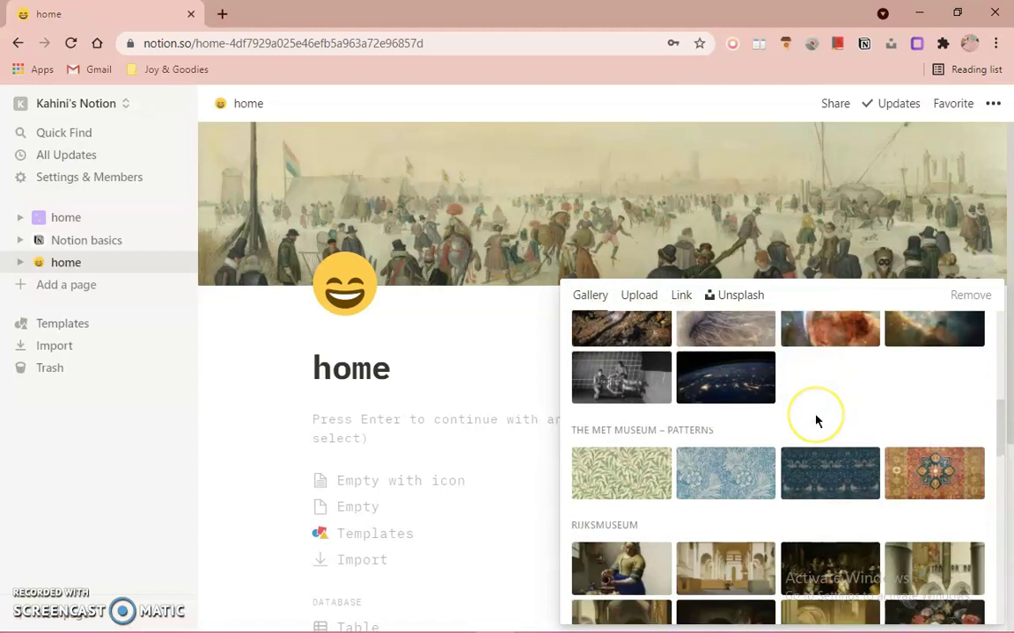
scroll(815, 419, down, 1)
scroll(817, 422, down, 2)
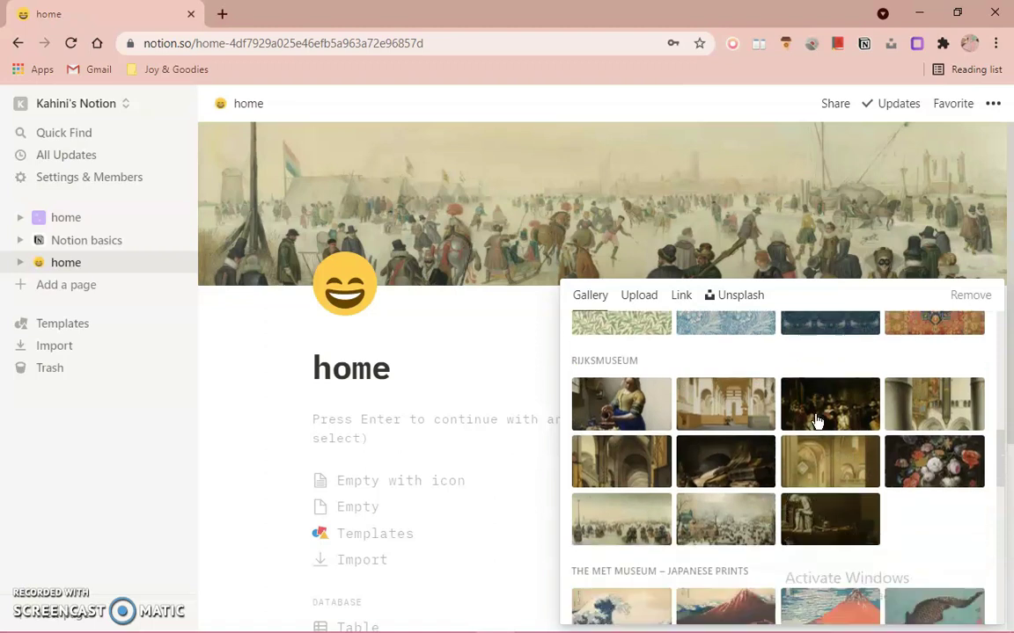
scroll(818, 423, up, 1)
scroll(664, 436, down, 1)
scroll(663, 435, down, 6)
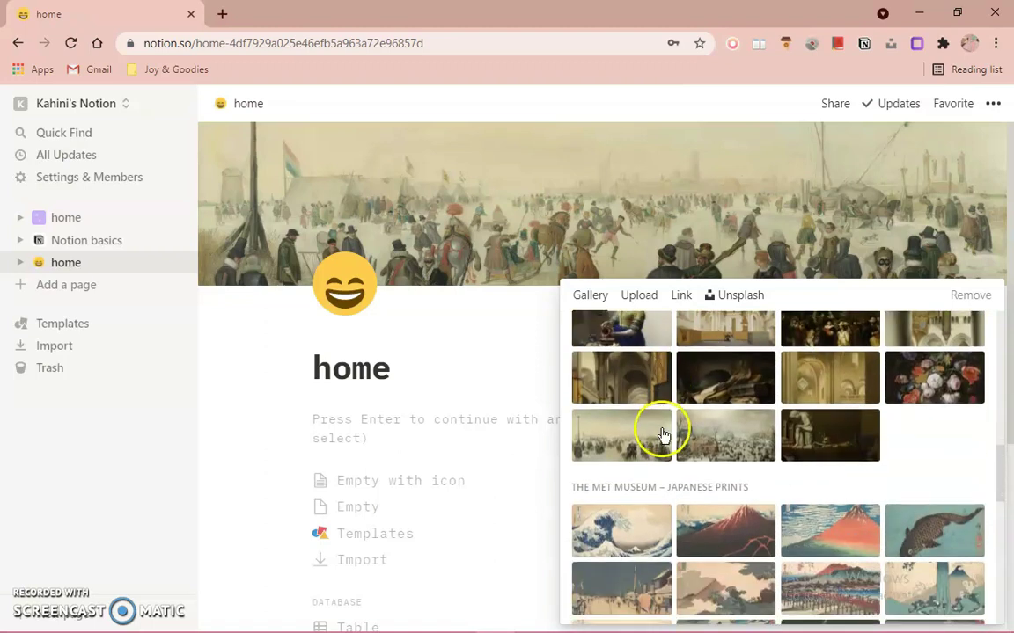
scroll(682, 436, down, 1)
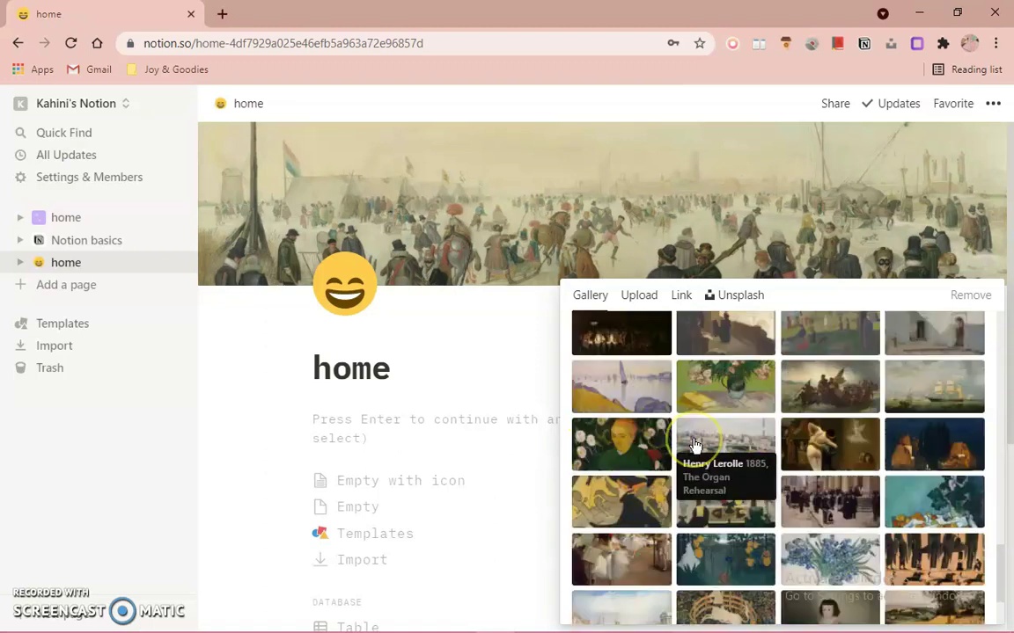
scroll(724, 509, up, 2)
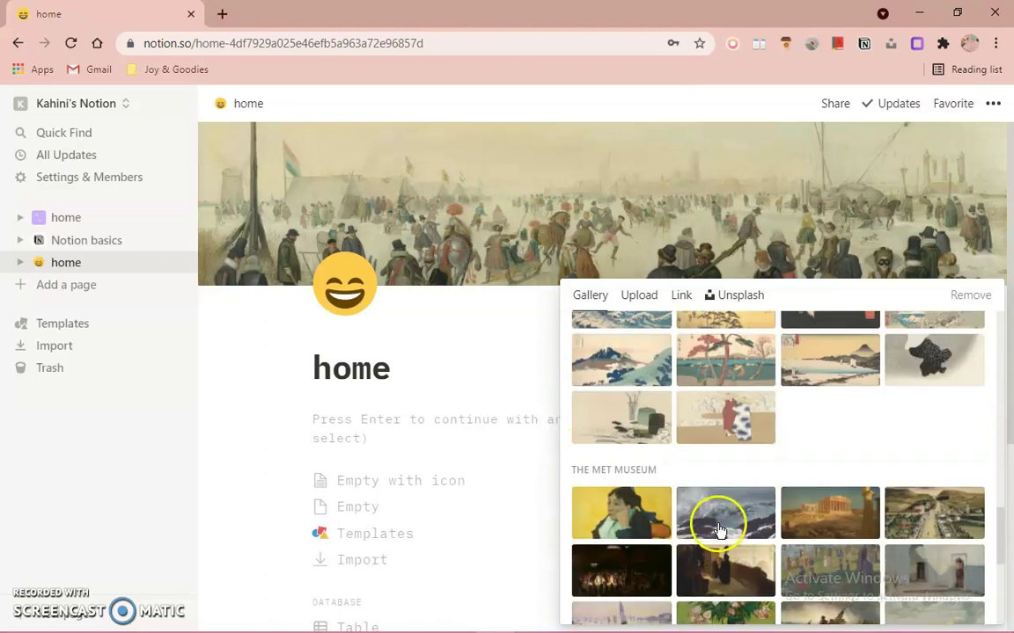
scroll(720, 520, up, 1)
click(721, 503)
Step: Upload the "Aesthetic BG PIC!😎😎" image from the Lively Pictures folder as the page cover
scroll(789, 511, up, 12)
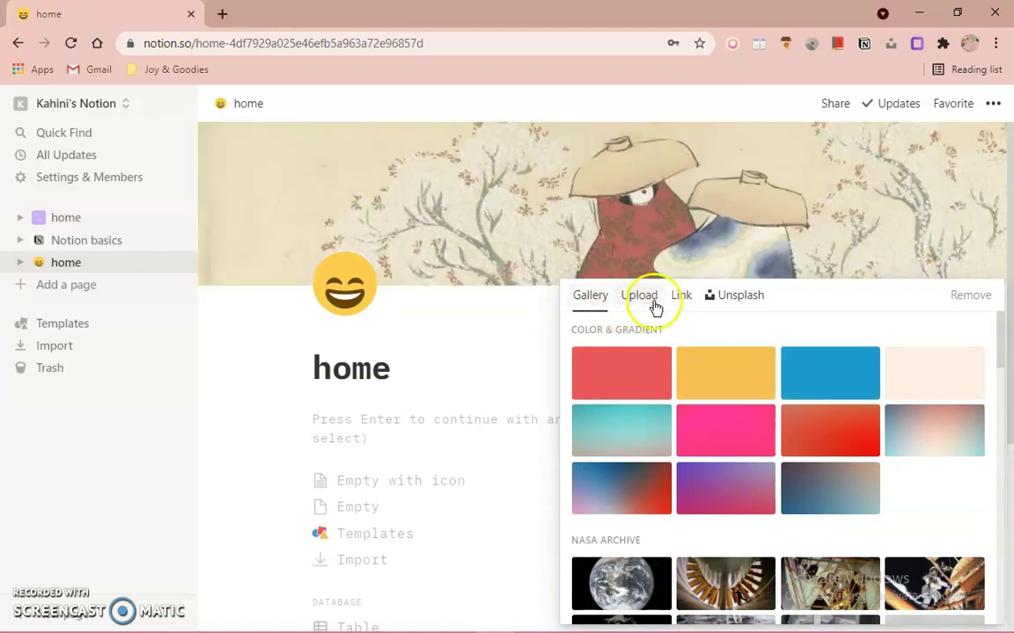
click(637, 304)
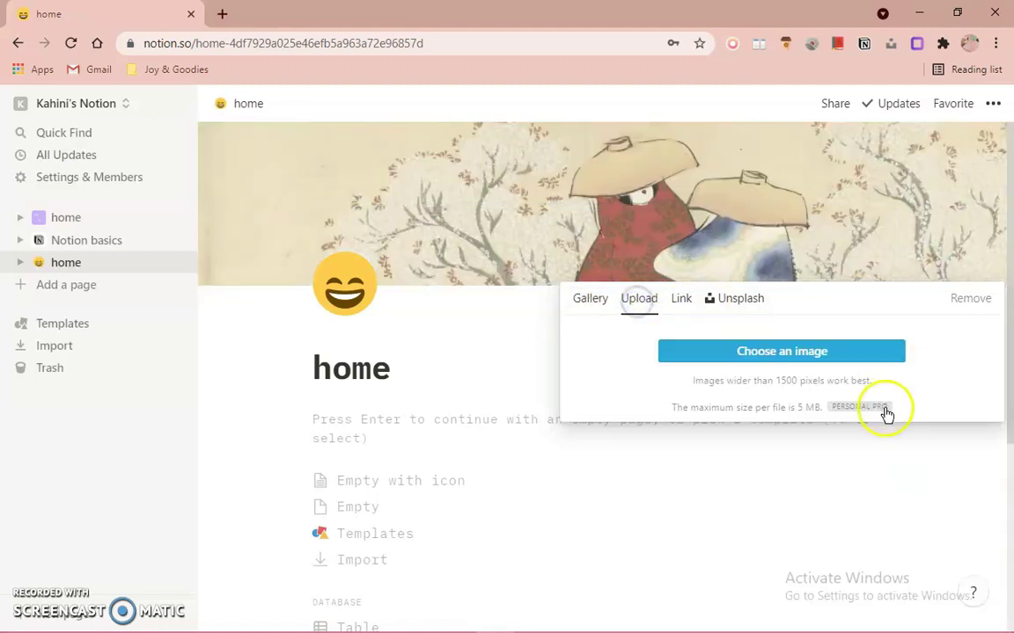
click(815, 348)
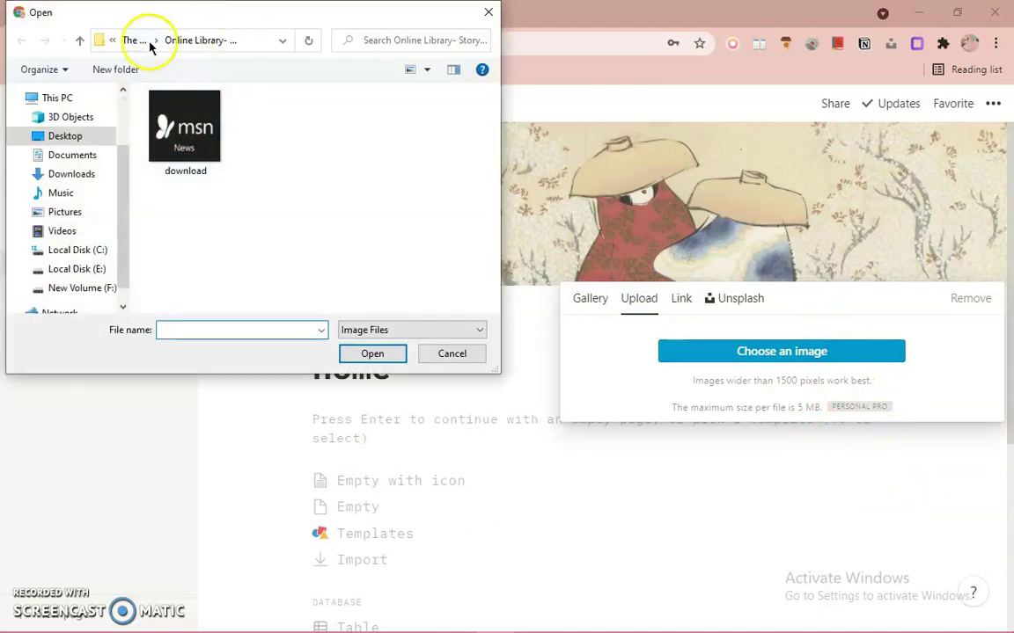
click(129, 40)
double_click(264, 182)
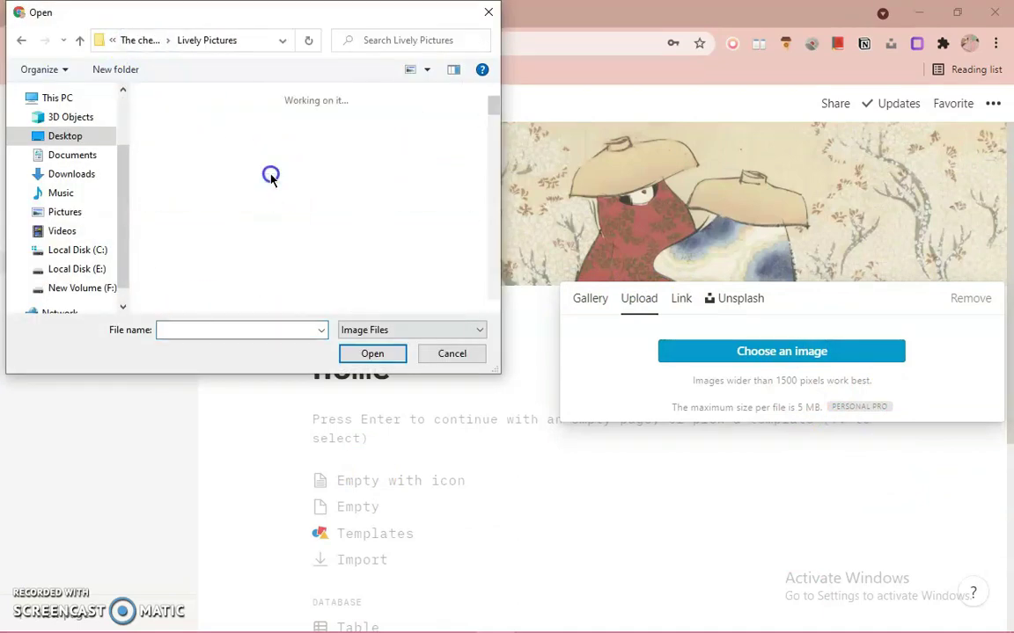
click(356, 145)
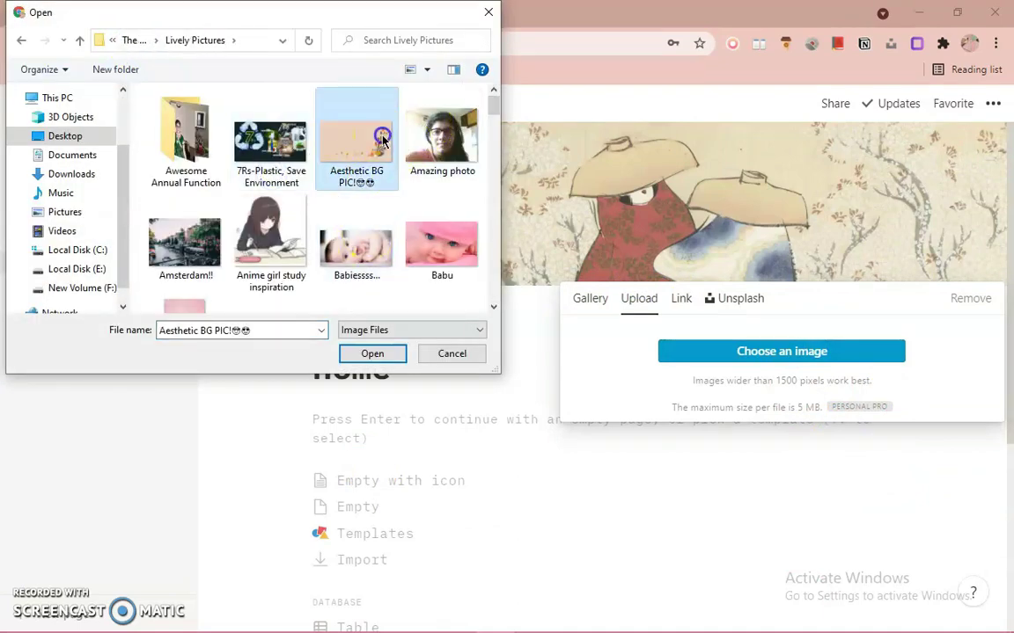
click(374, 352)
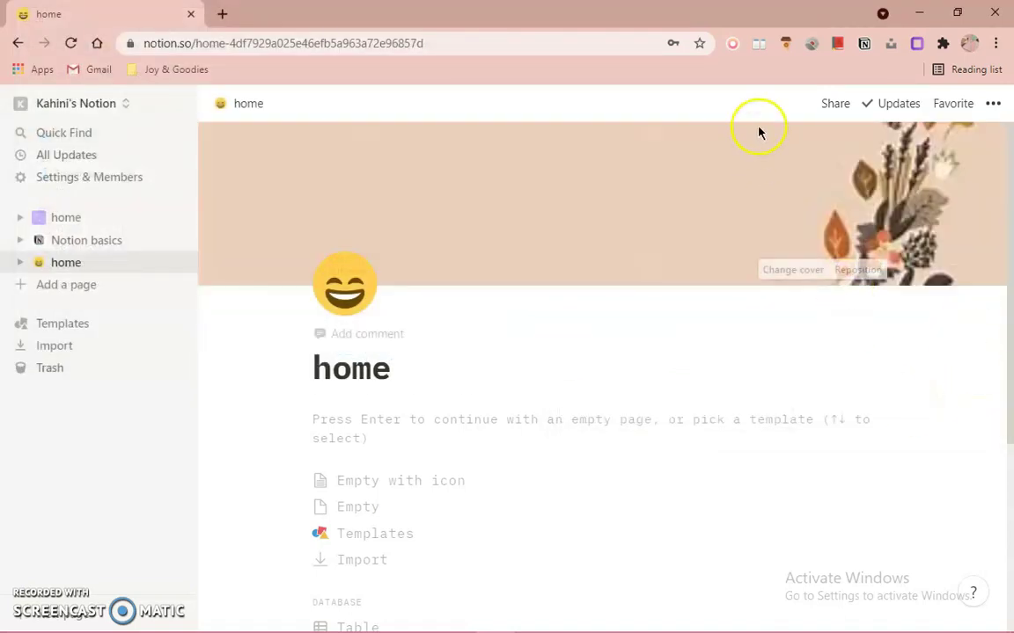
Step: Search Unsplash for "home" and set the photo of a grey sofa with a blue cushion beside a potted plant as the page cover
click(785, 270)
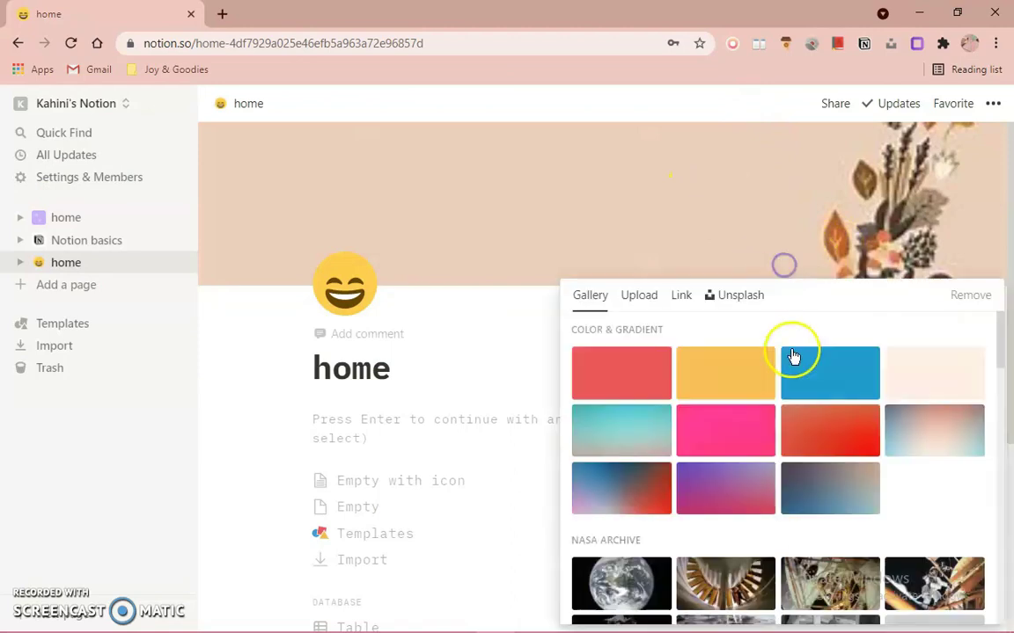
click(680, 299)
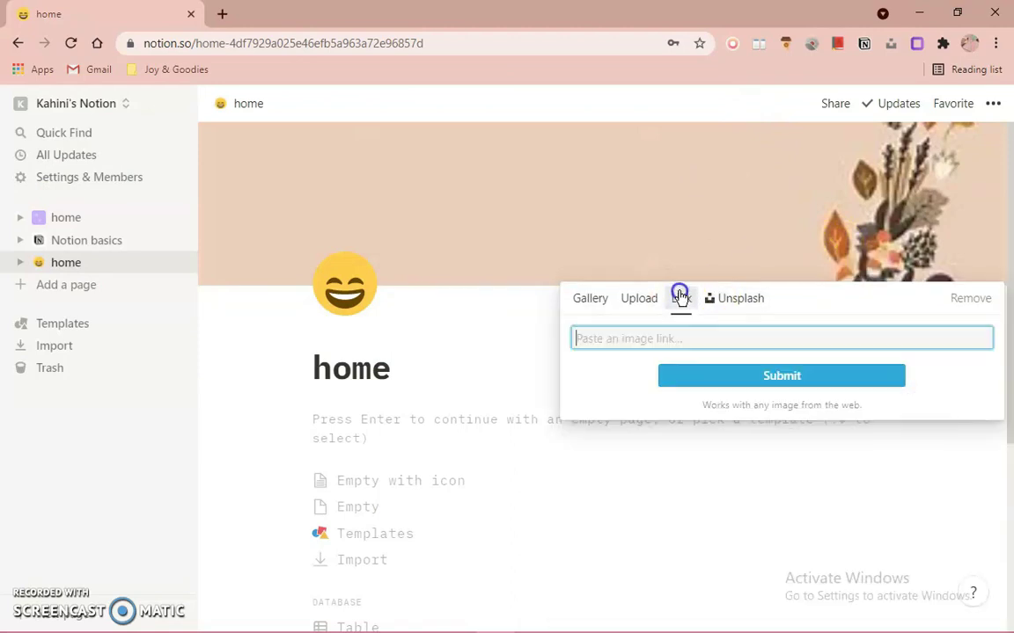
click(744, 301)
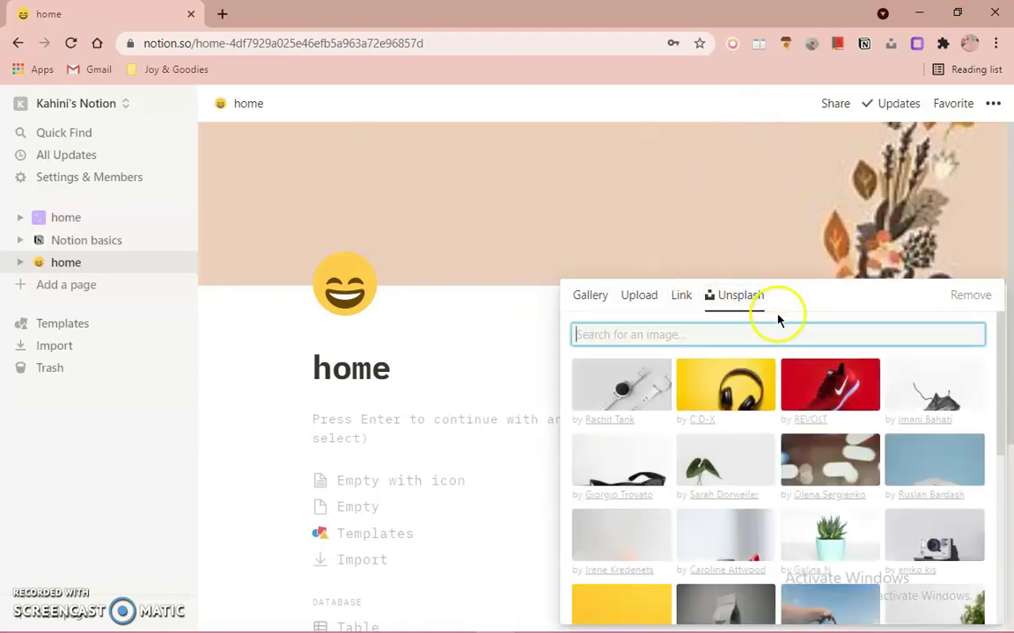
scroll(776, 415, down, 3)
scroll(904, 502, down, 2)
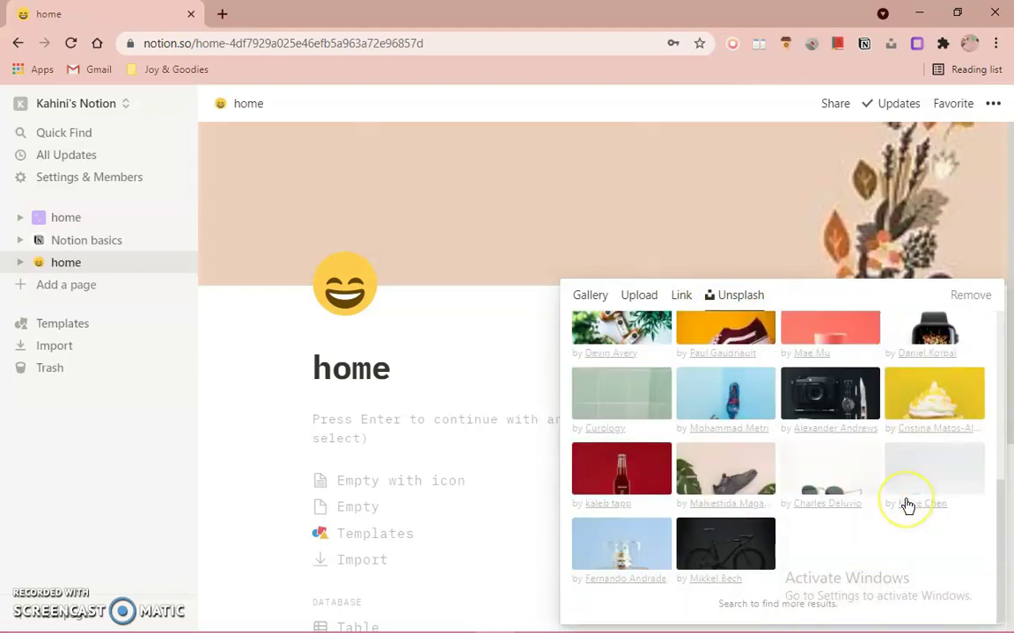
scroll(906, 504, up, 5)
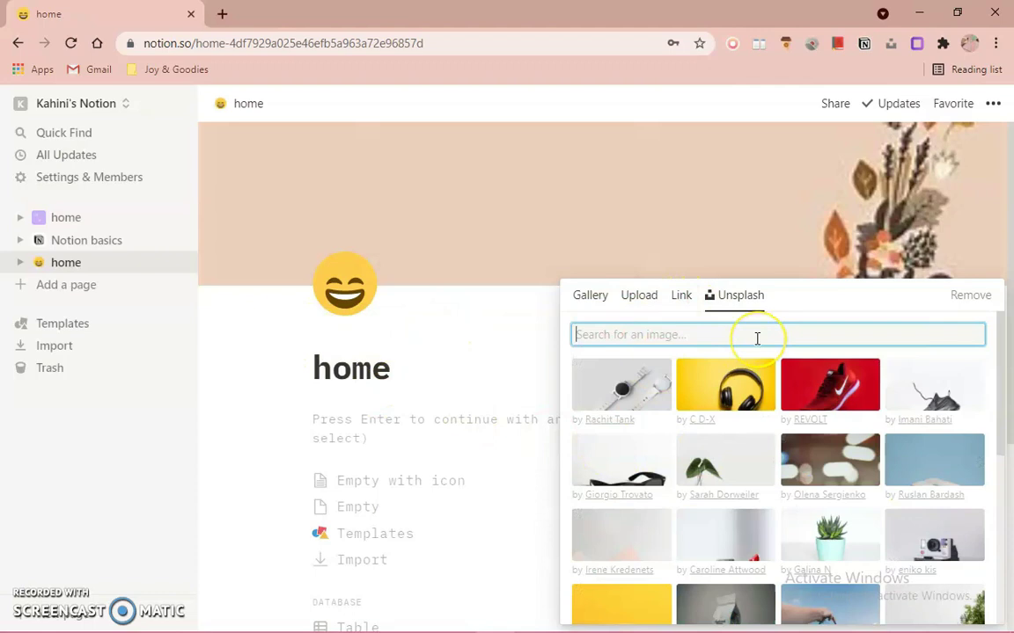
text(home)
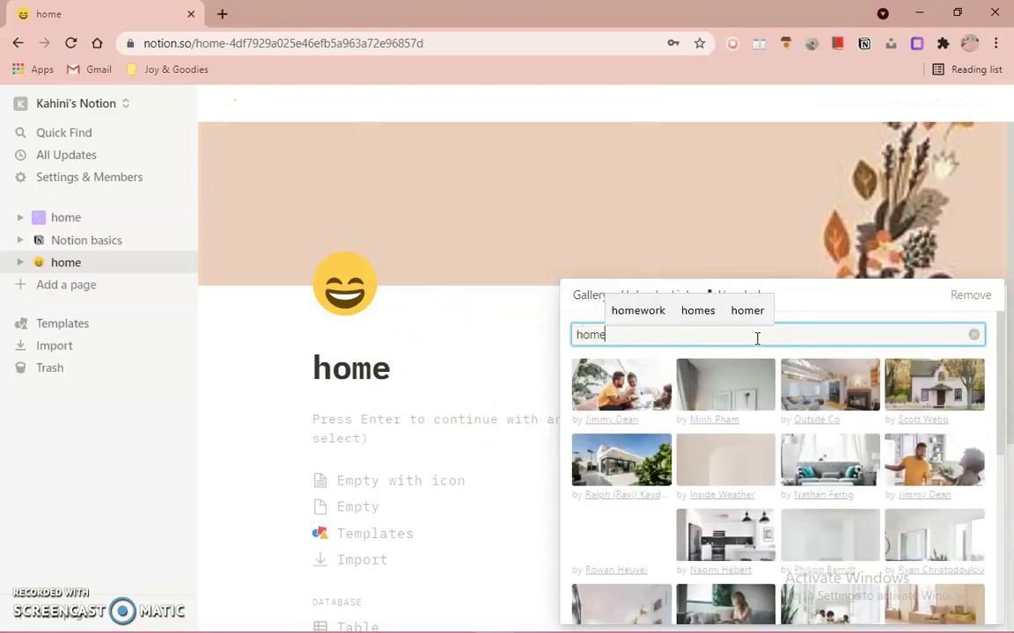
scroll(879, 432, down, 3)
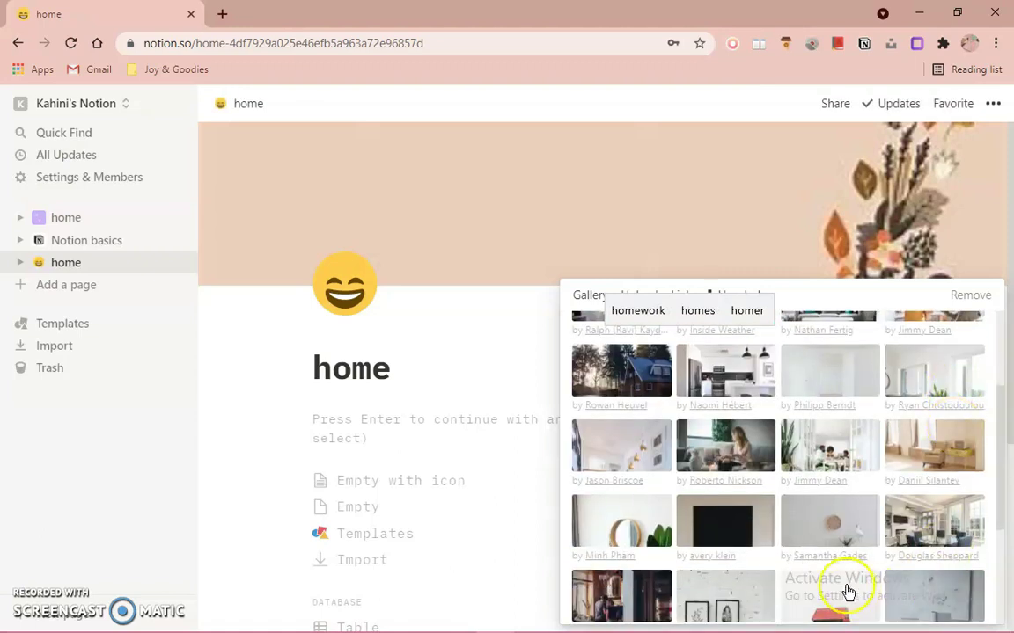
scroll(880, 501, down, 3)
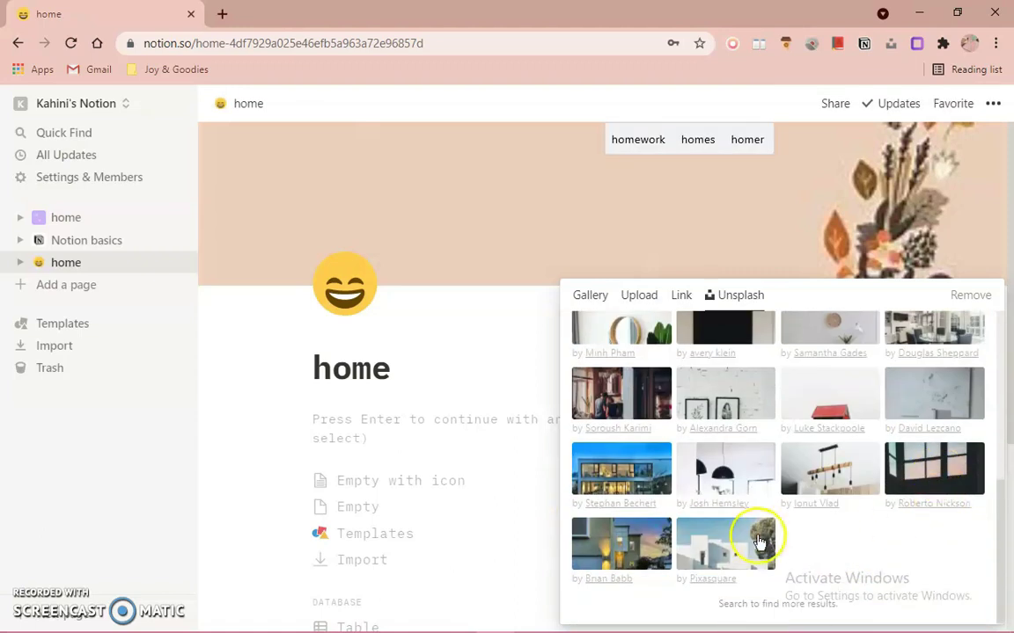
scroll(966, 576, up, 3)
click(948, 409)
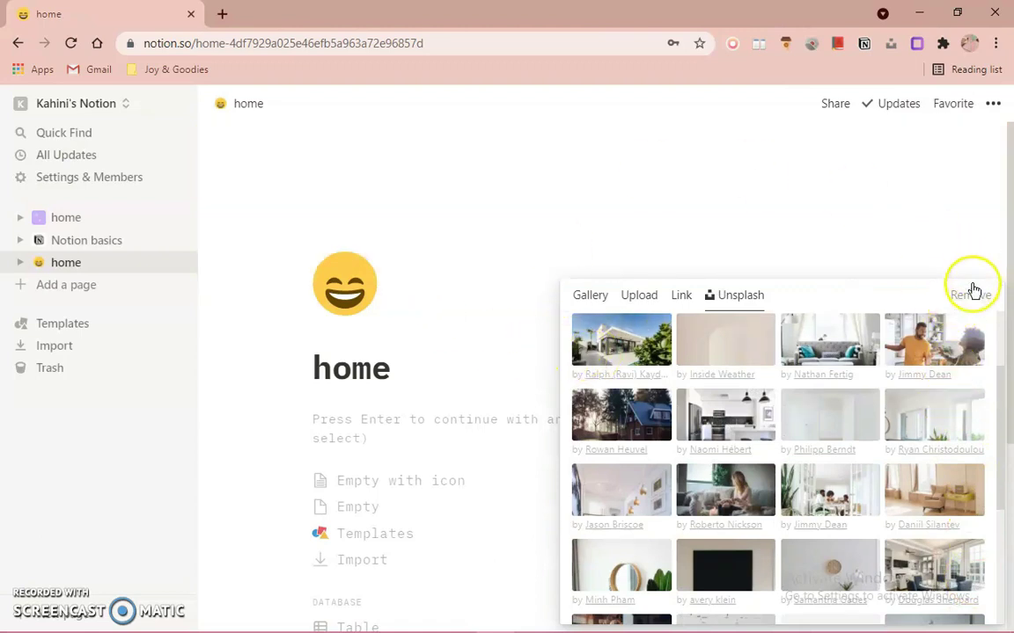
click(533, 342)
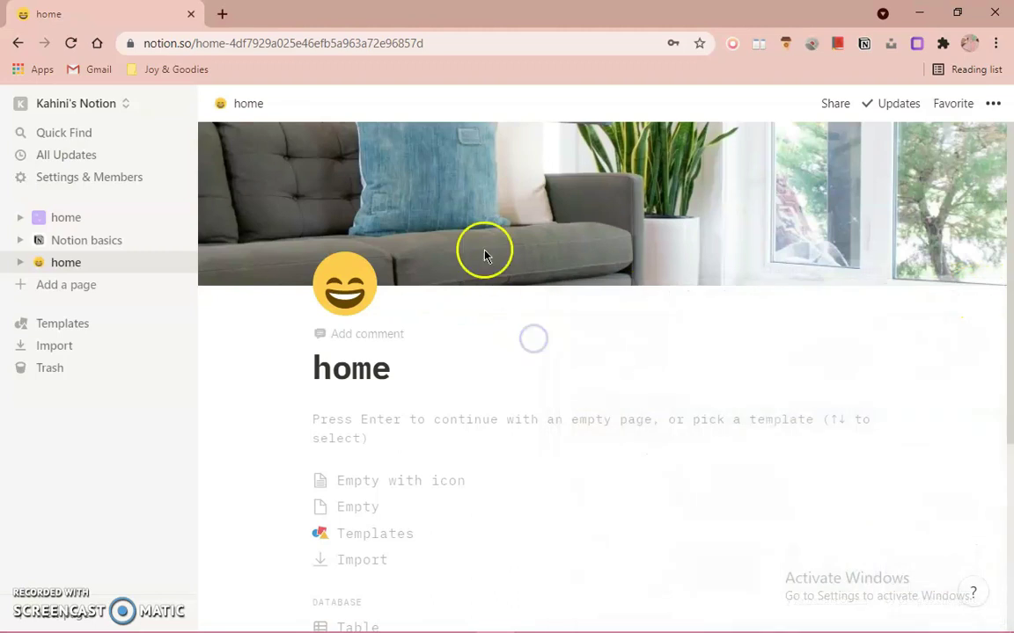
Step: Open a comment field under the page title and enter the test text "tfjtyfcty" in the empty page body
click(374, 335)
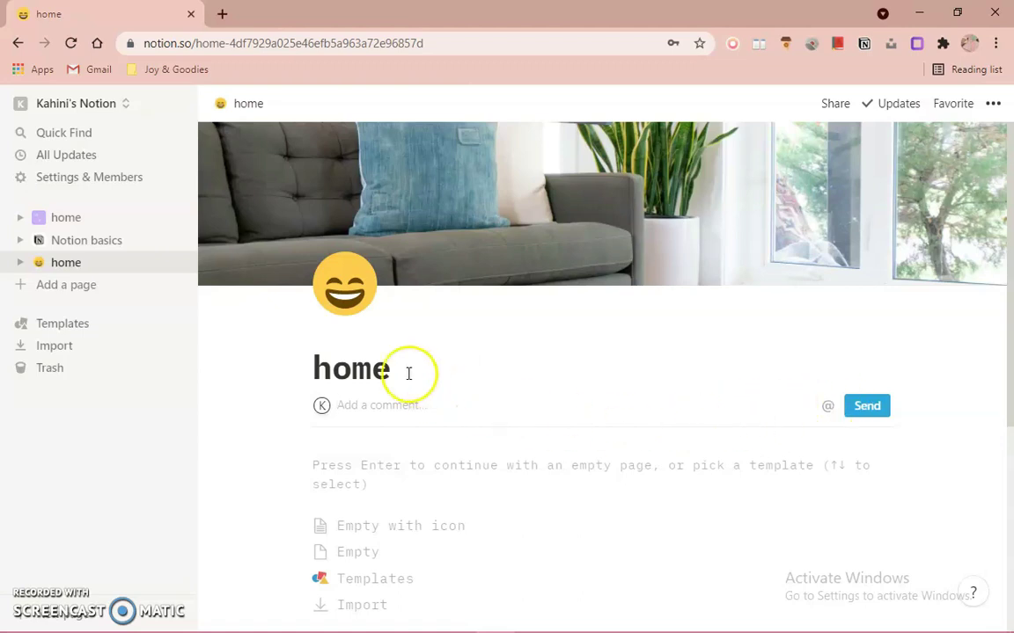
scroll(398, 396, down, 3)
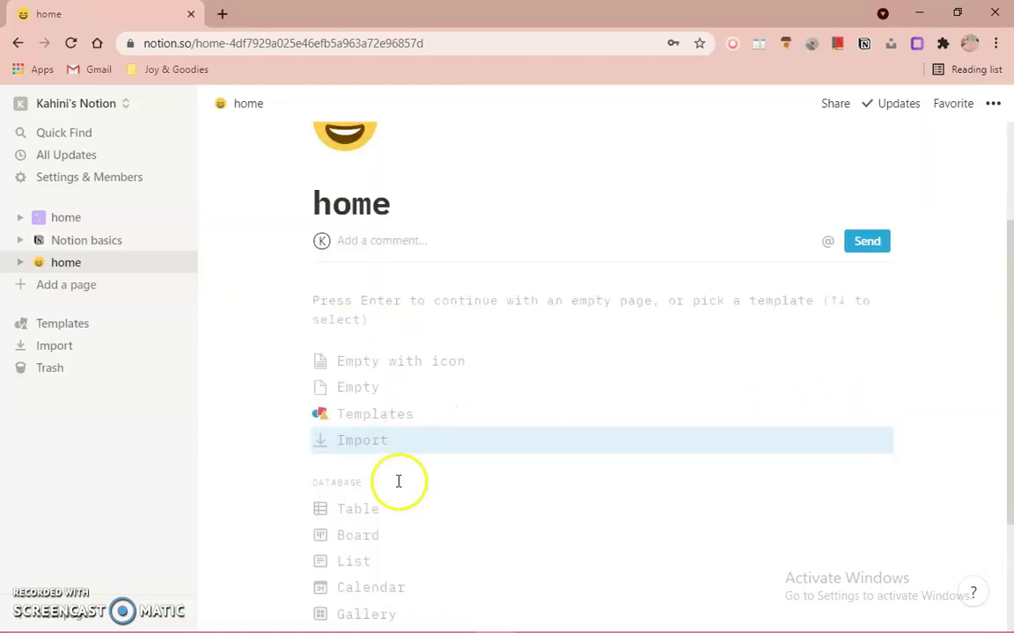
click(437, 314)
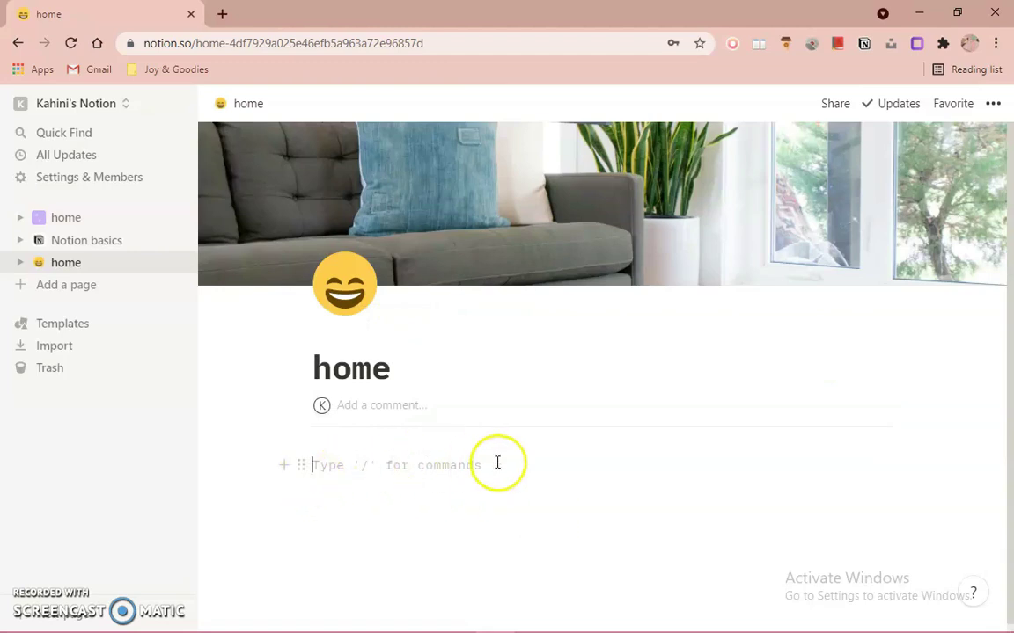
scroll(316, 462, down, 1)
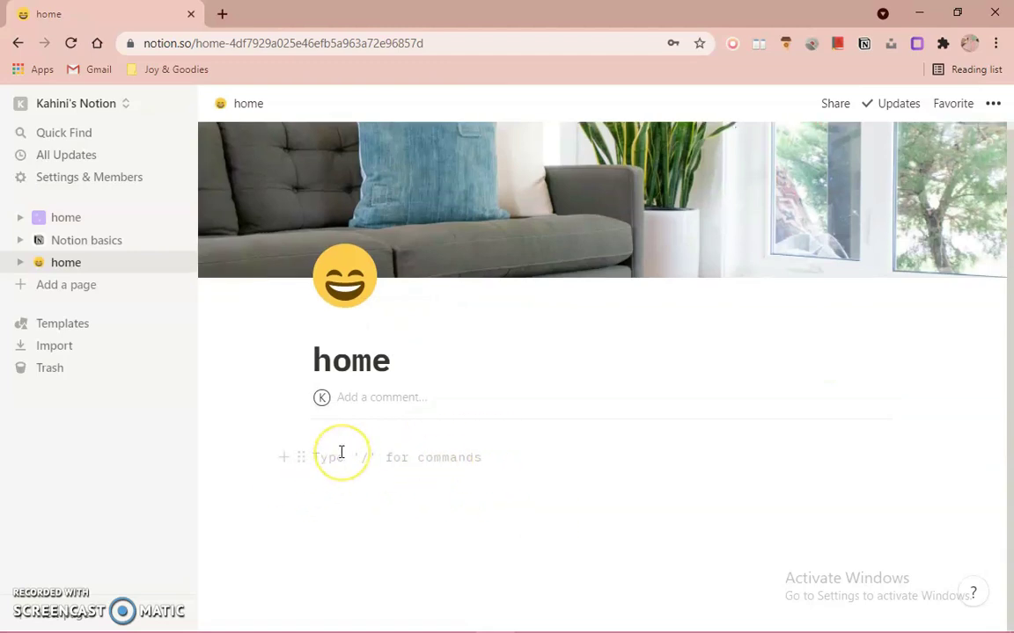
text(tfjtyfcty)
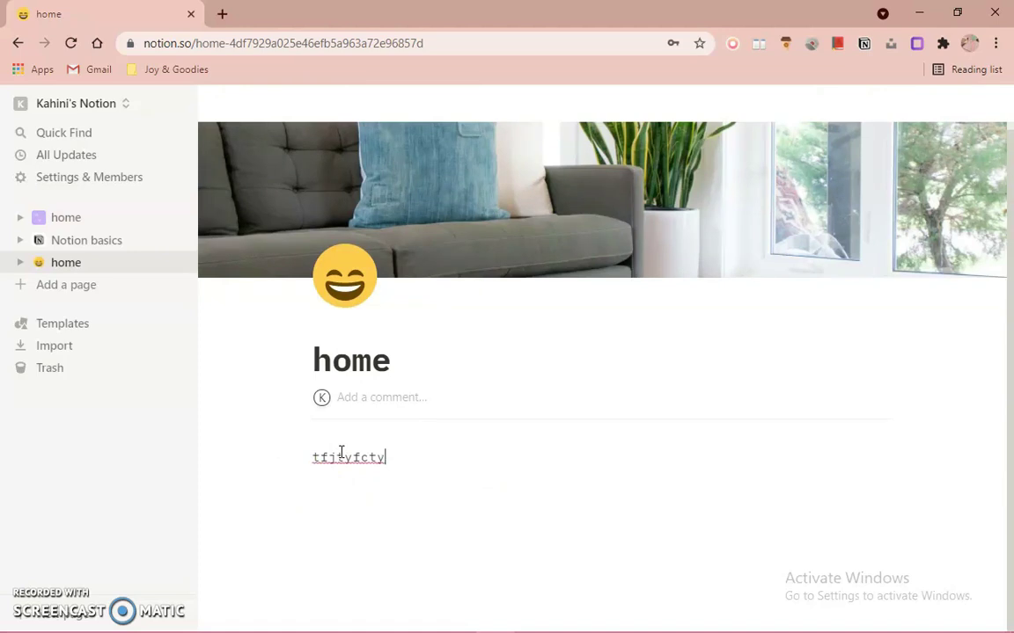
Step: Delete the text block in the home page's body using its block actions
click(309, 458)
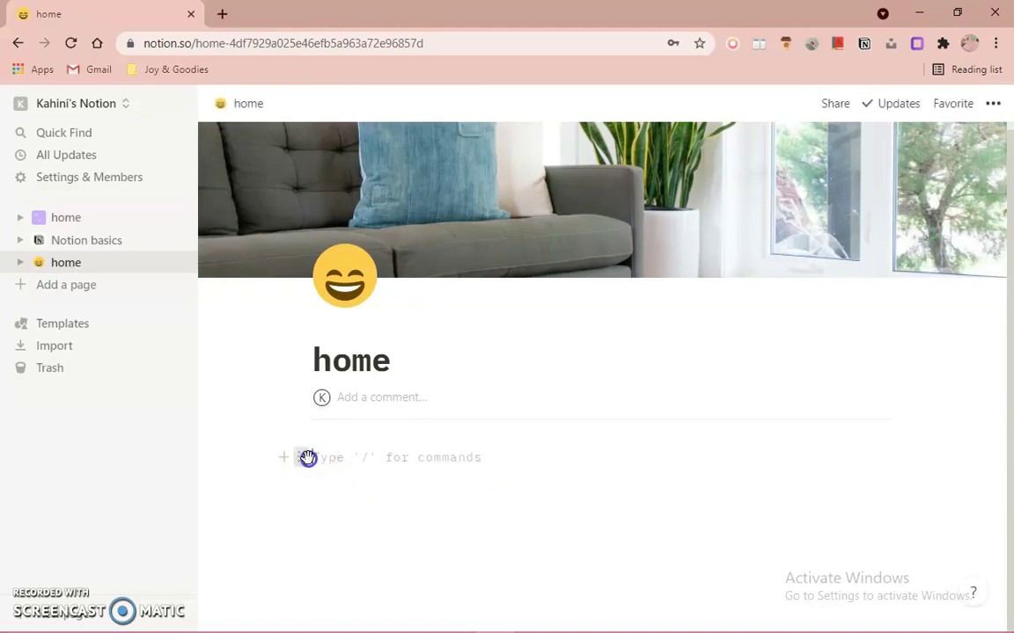
click(307, 457)
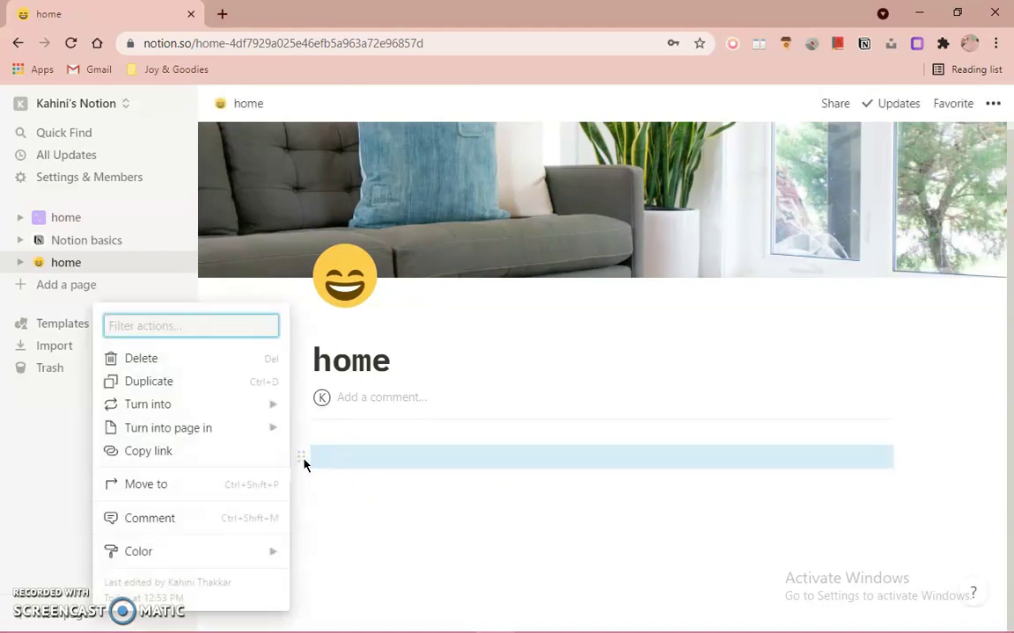
click(210, 355)
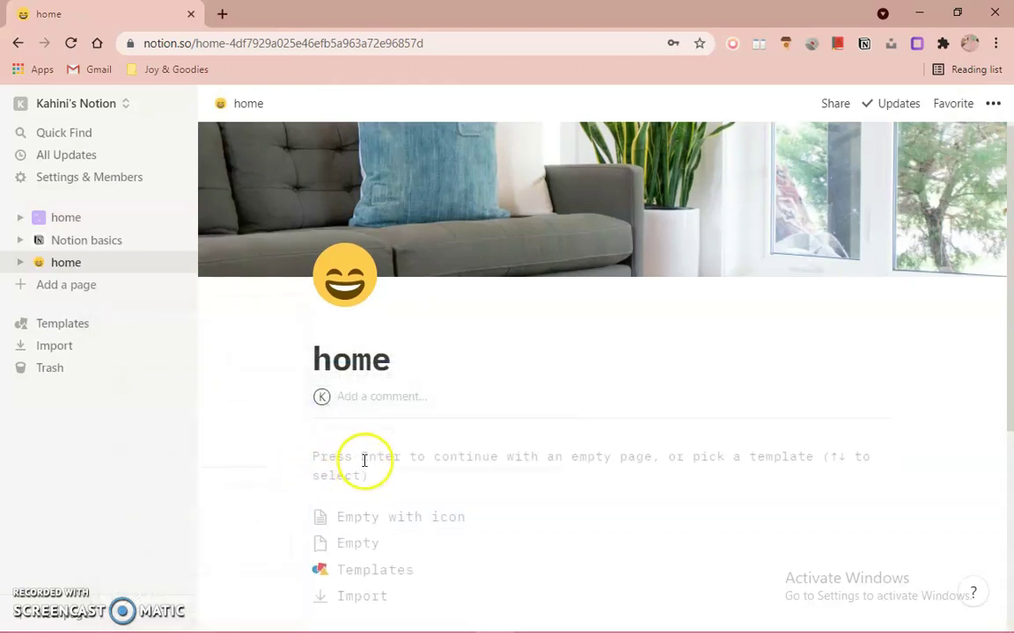
Step: Open the template gallery for the home page and browse its categories, including Education, Design and Personal
scroll(363, 459, down, 2)
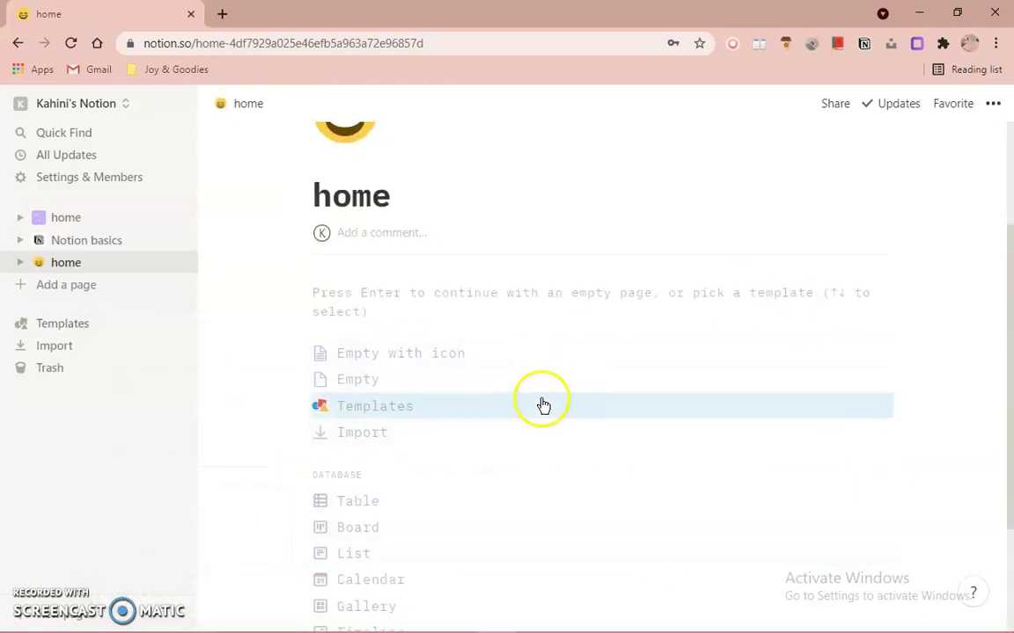
scroll(751, 570, down, 2)
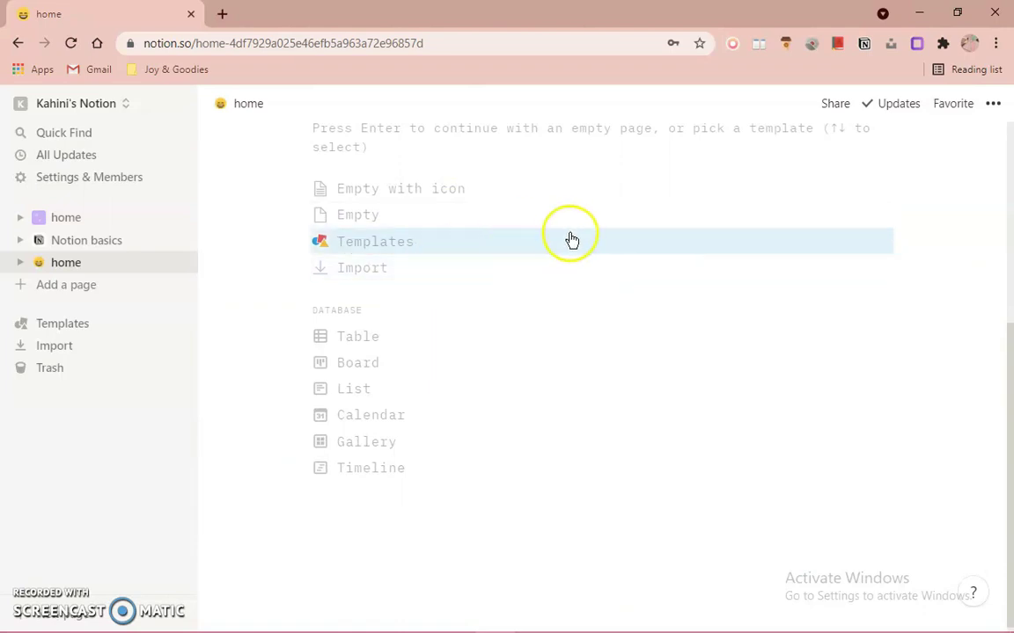
click(433, 249)
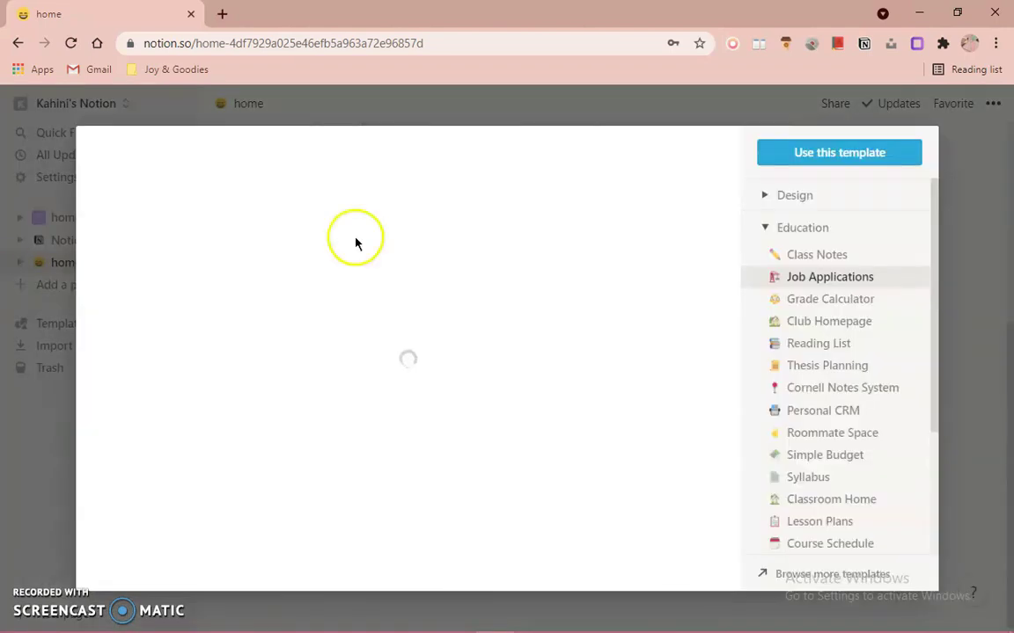
scroll(867, 262, down, 3)
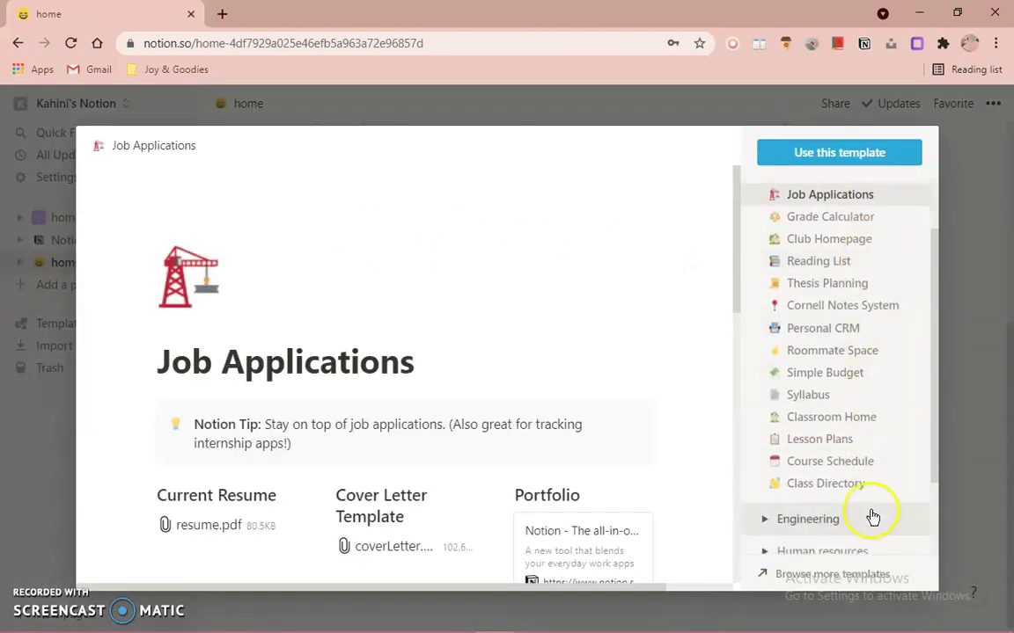
scroll(883, 471, down, 1)
scroll(882, 471, up, 5)
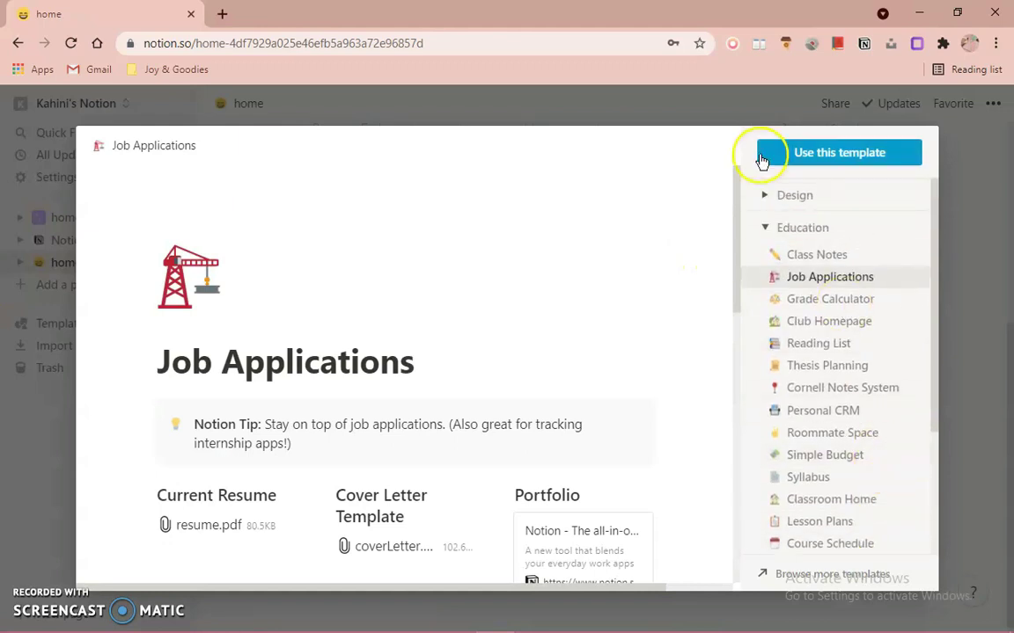
click(767, 230)
click(765, 196)
click(764, 195)
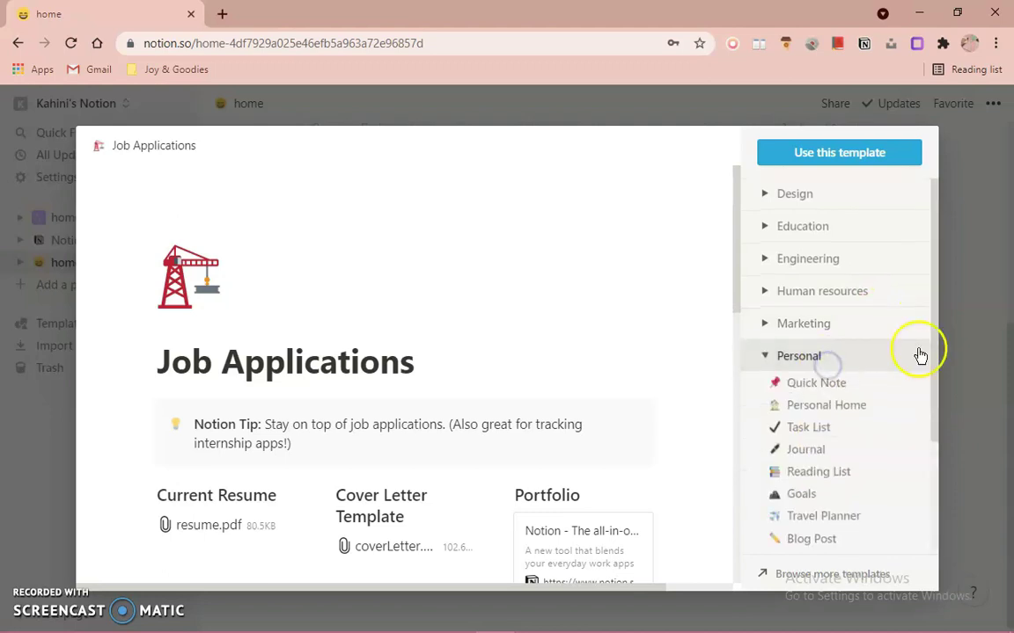
scroll(920, 355, down, 2)
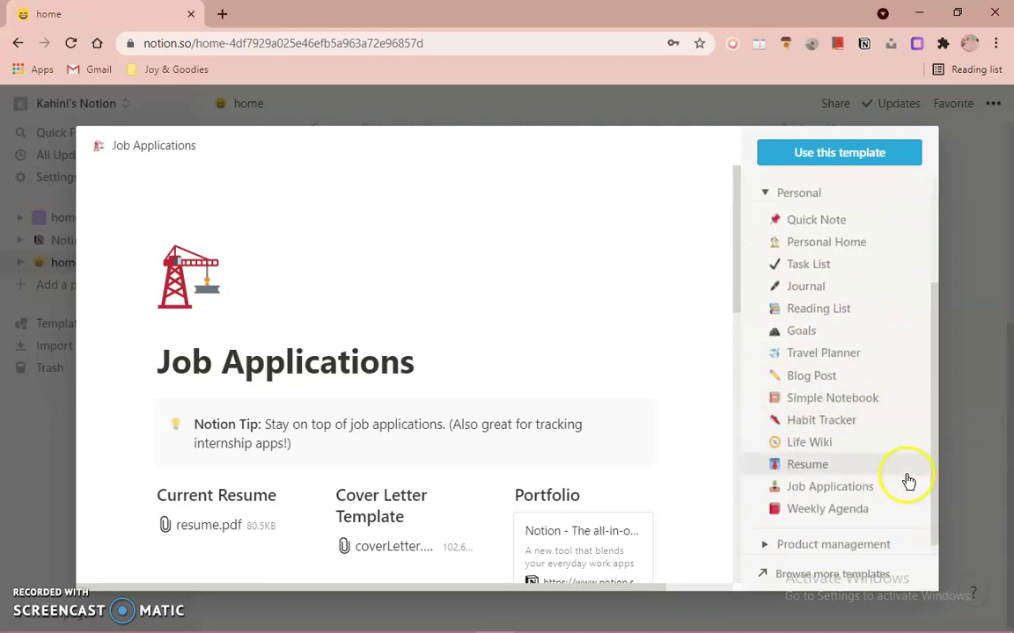
Step: Preview the Journal and Goals templates in the Personal category, examining their full layouts
click(886, 287)
scroll(332, 312, down, 1)
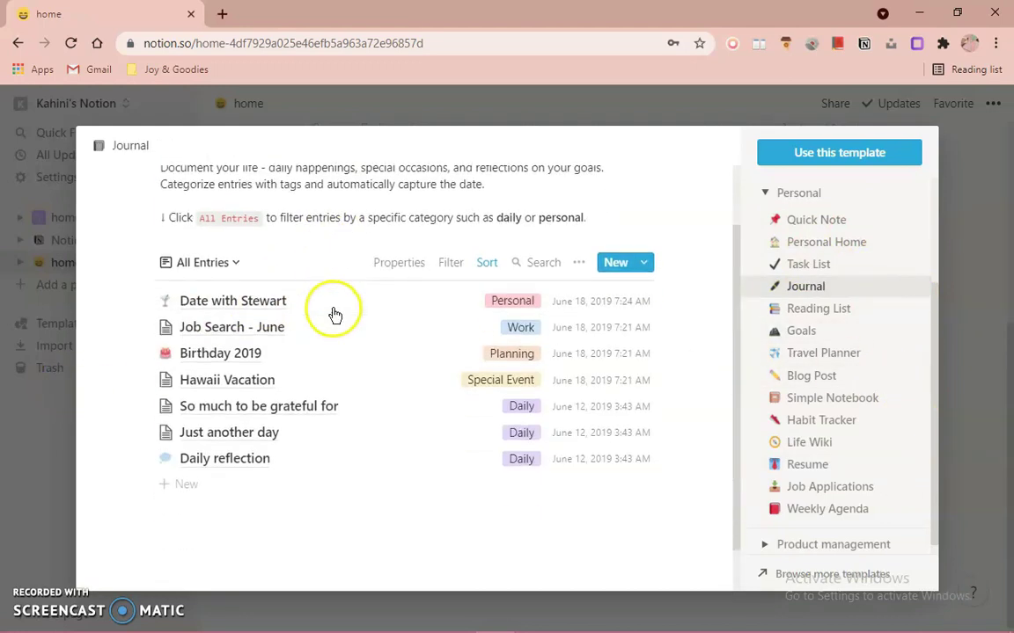
scroll(308, 322, up, 1)
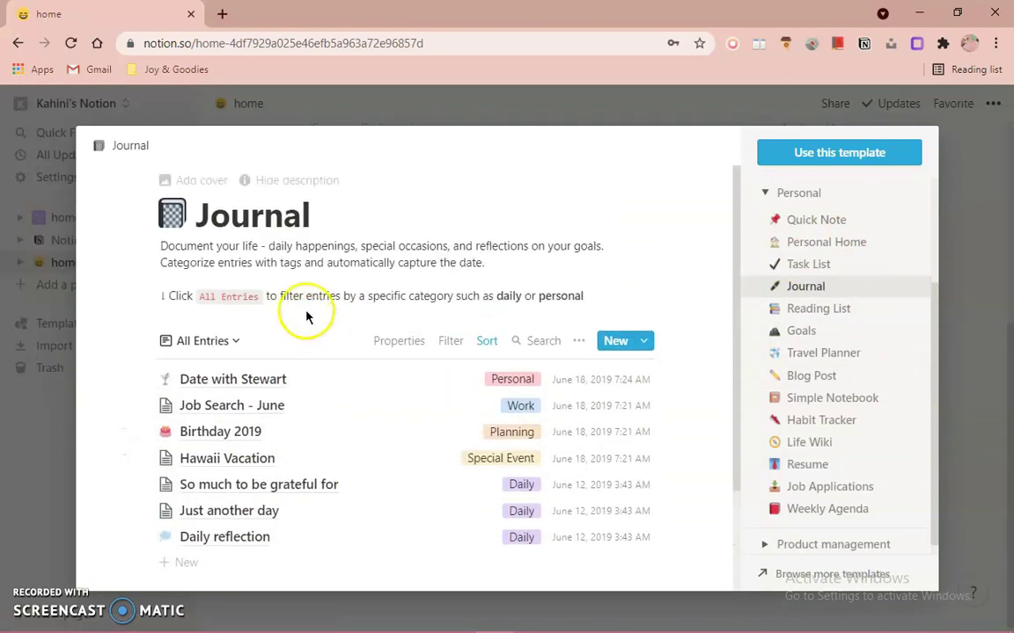
click(867, 328)
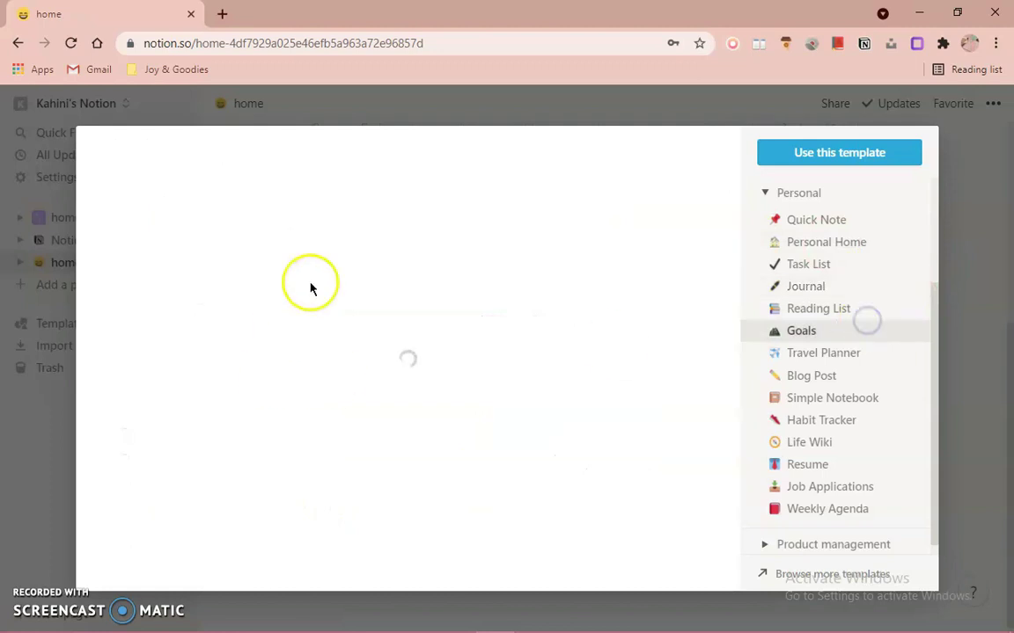
scroll(515, 361, down, 3)
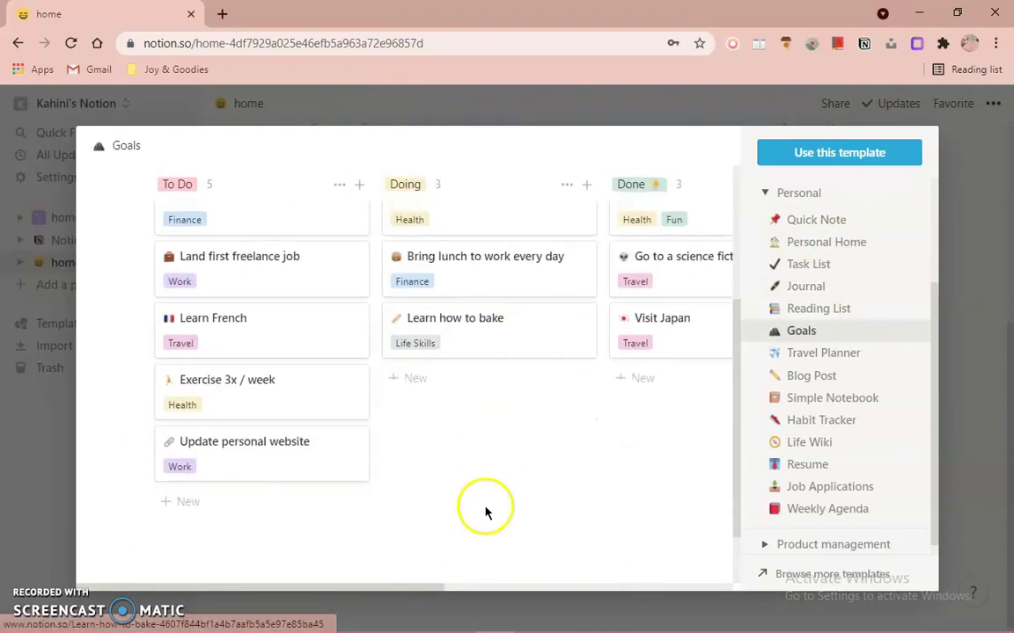
scroll(485, 513, up, 3)
Step: Preview the Travel Planner template and try to switch to another Personal template without saving or discarding edits
click(815, 356)
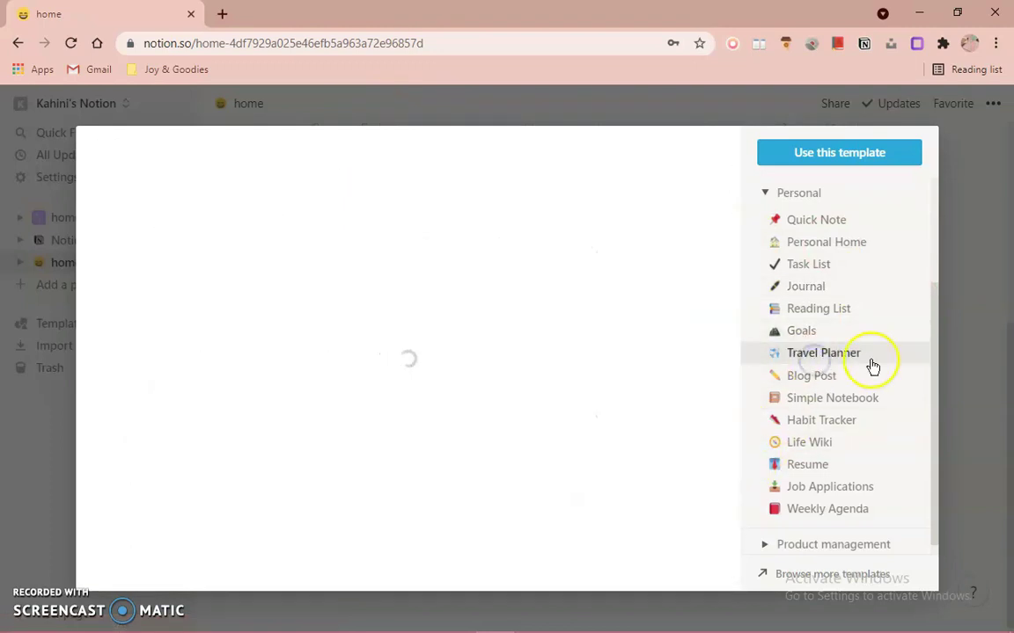
click(871, 414)
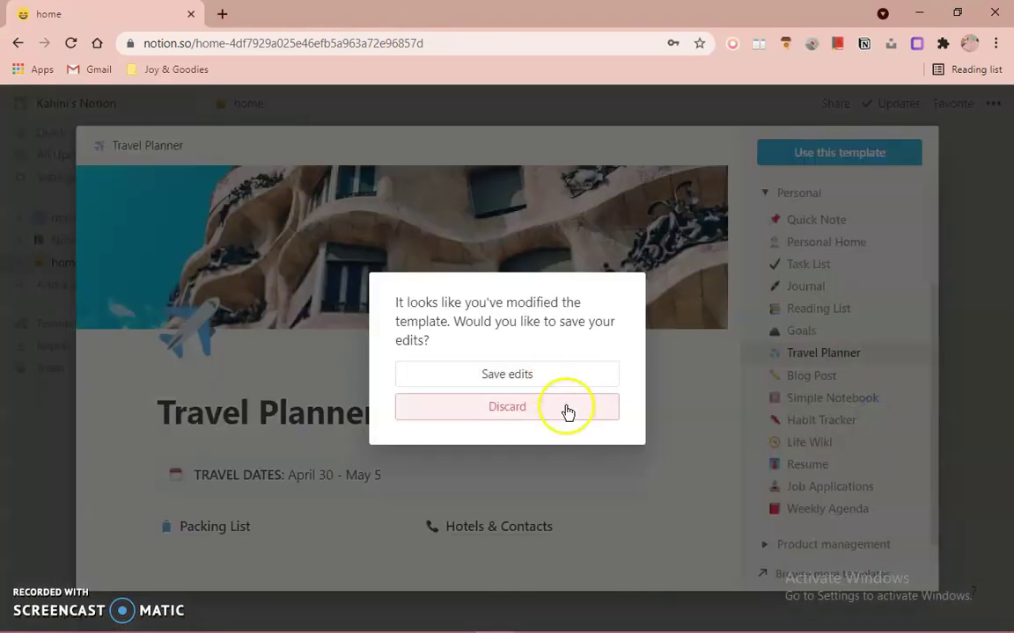
click(715, 361)
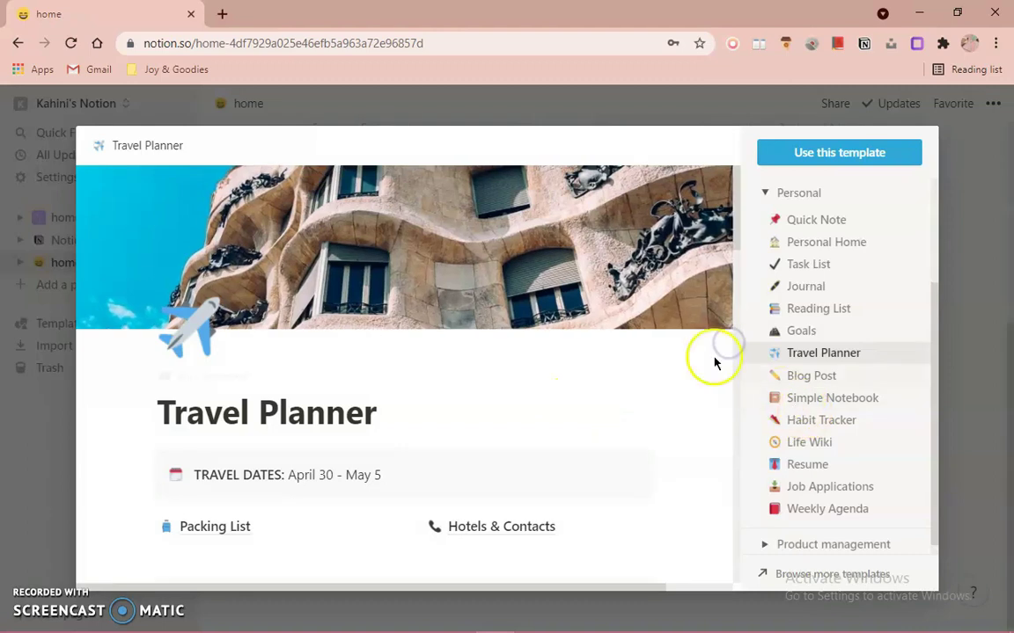
scroll(878, 374, down, 1)
click(873, 370)
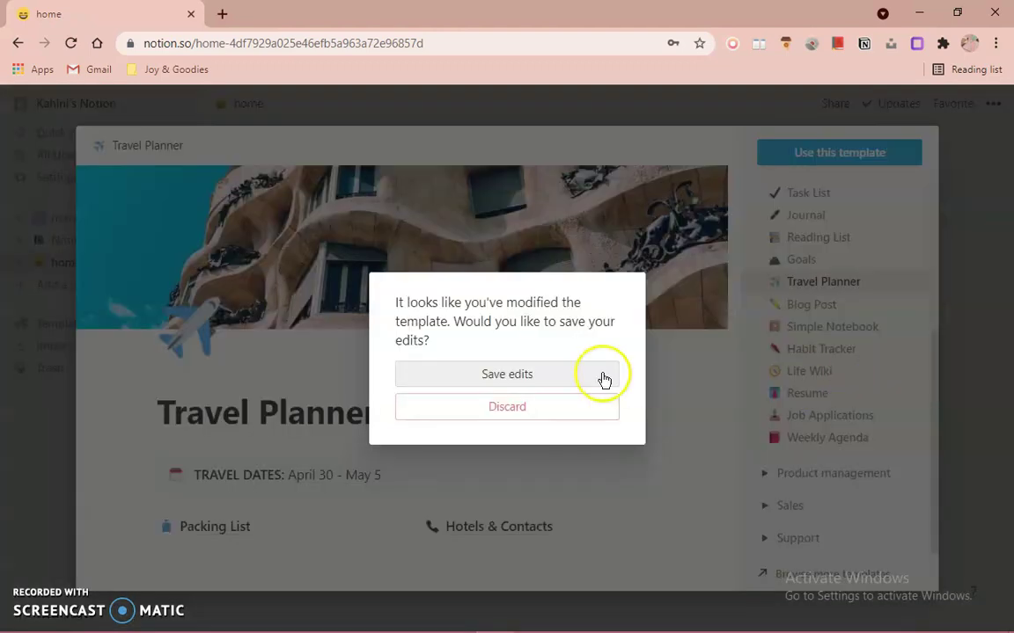
click(709, 324)
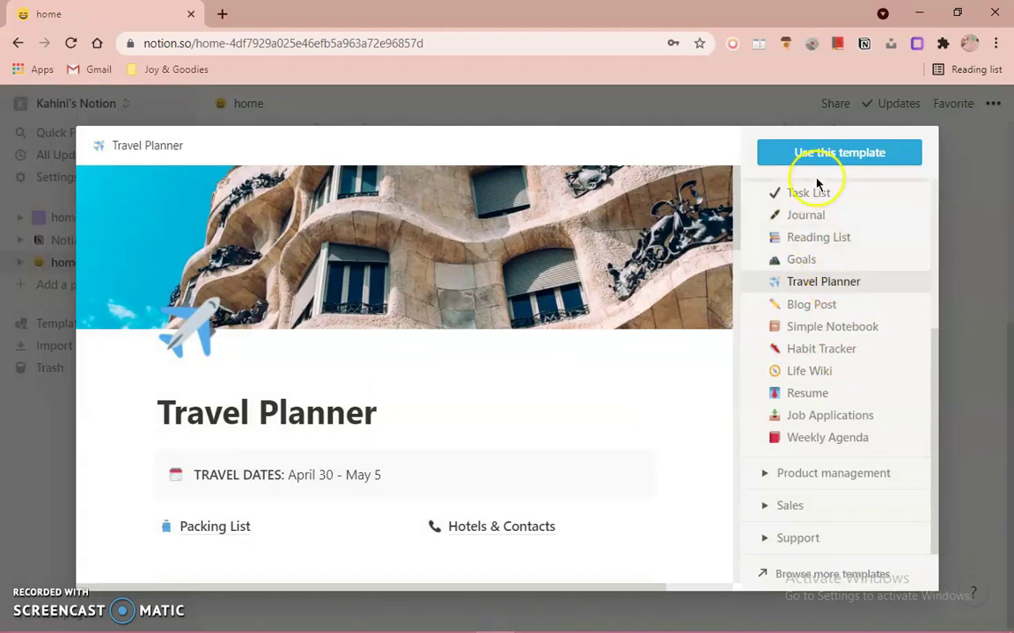
Step: Apply the Travel Planner template to the home page, discarding the template edits, and look through the whole page
click(853, 157)
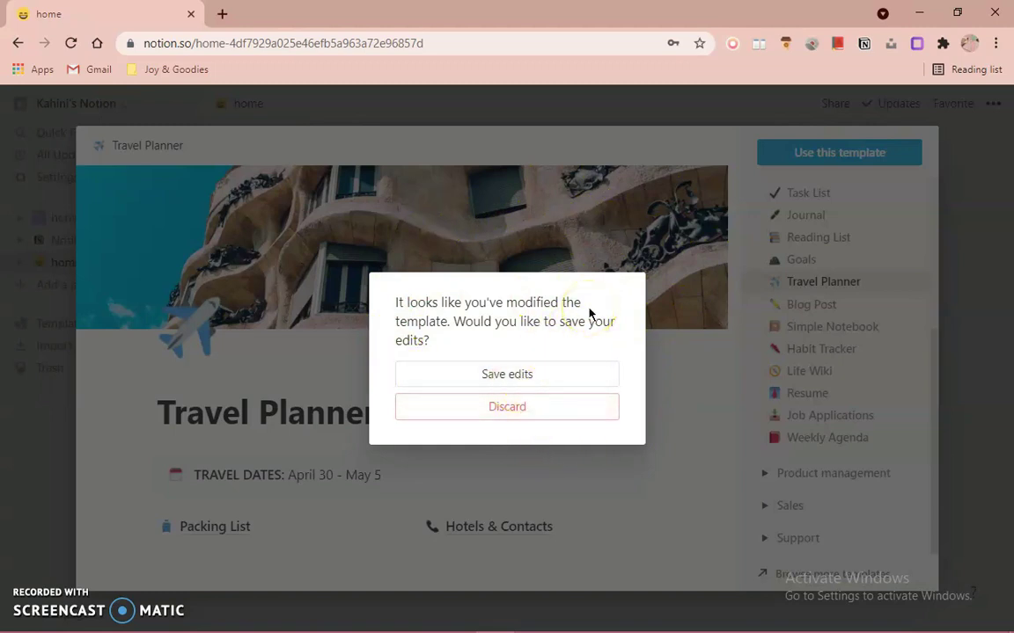
click(491, 406)
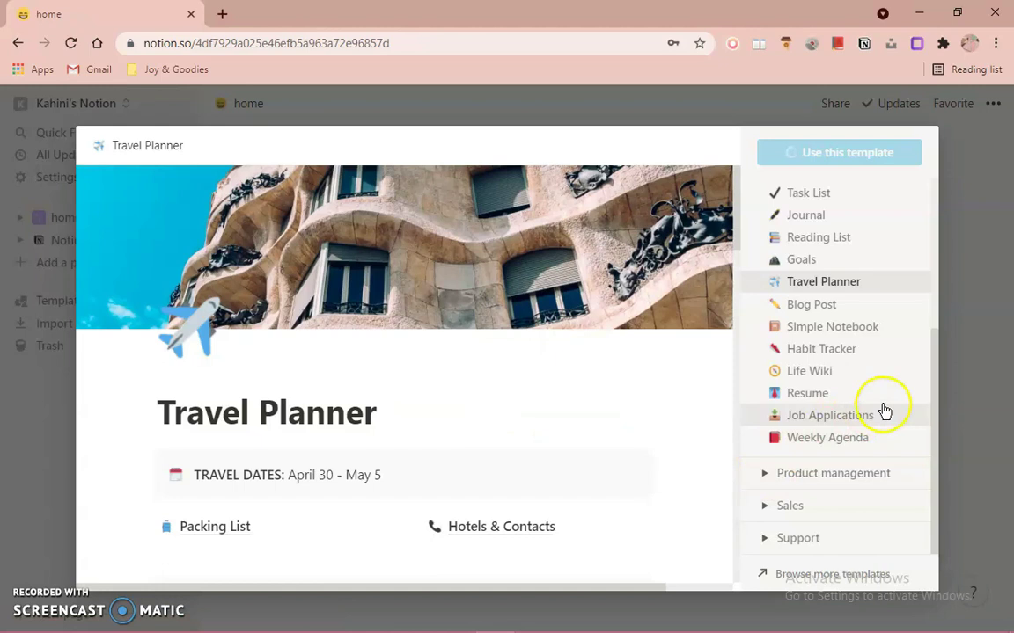
scroll(807, 282, up, 3)
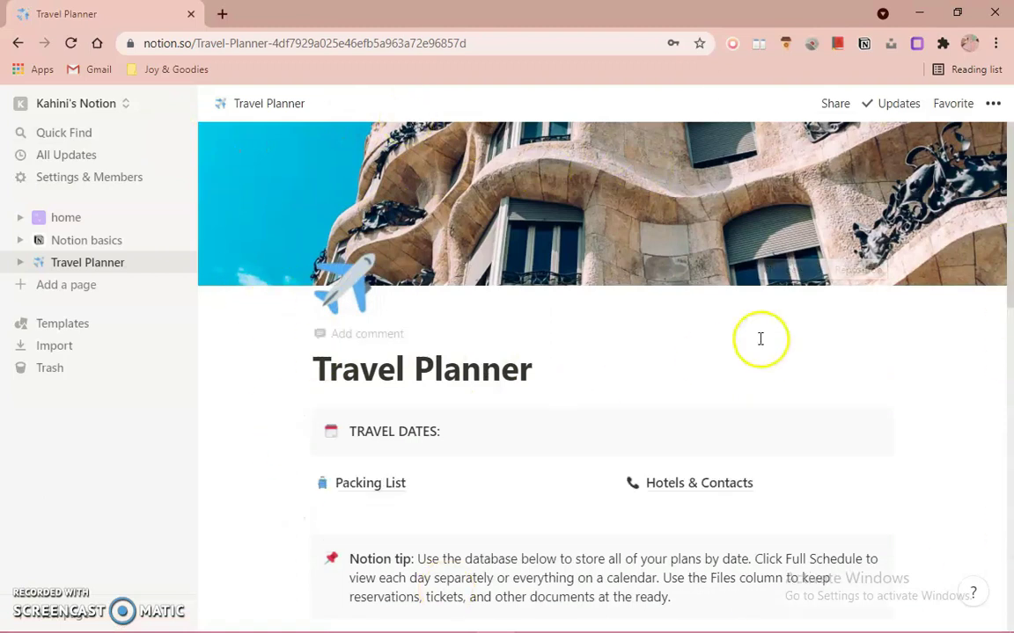
scroll(1008, 345, down, 6)
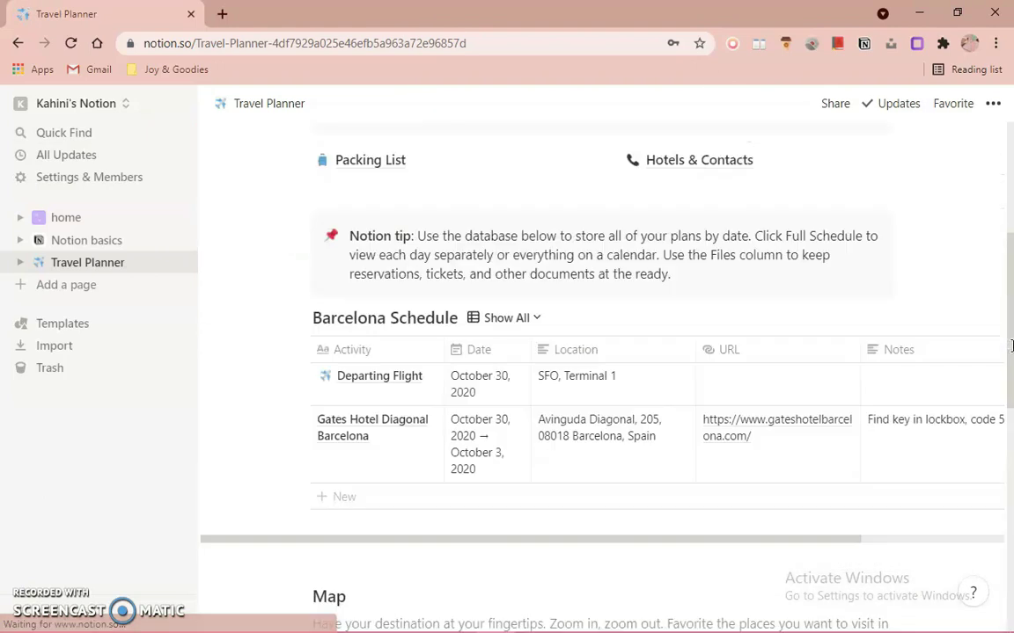
scroll(1010, 346, down, 6)
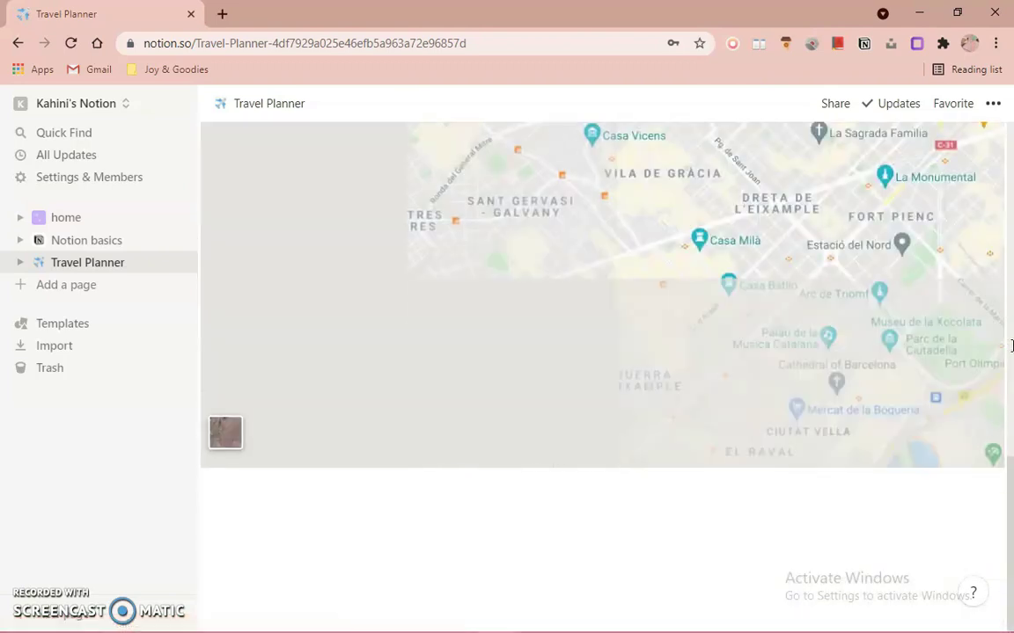
scroll(1011, 345, up, 11)
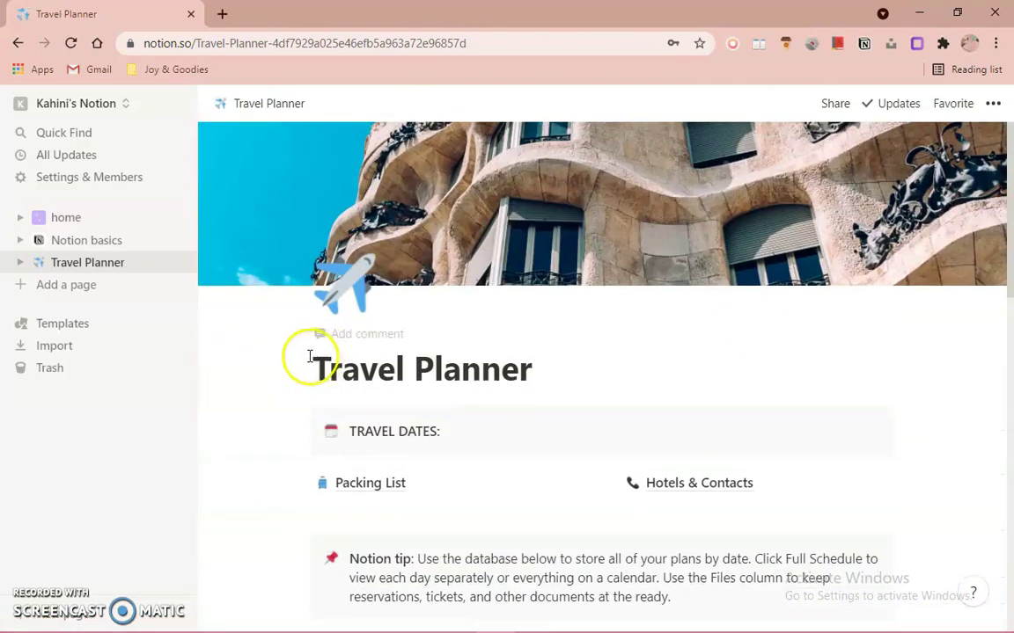
Step: Delete the Travel Planner page and permanently remove its leftover pages from the trash, including Packing List and Hotels & Contacts
click(158, 264)
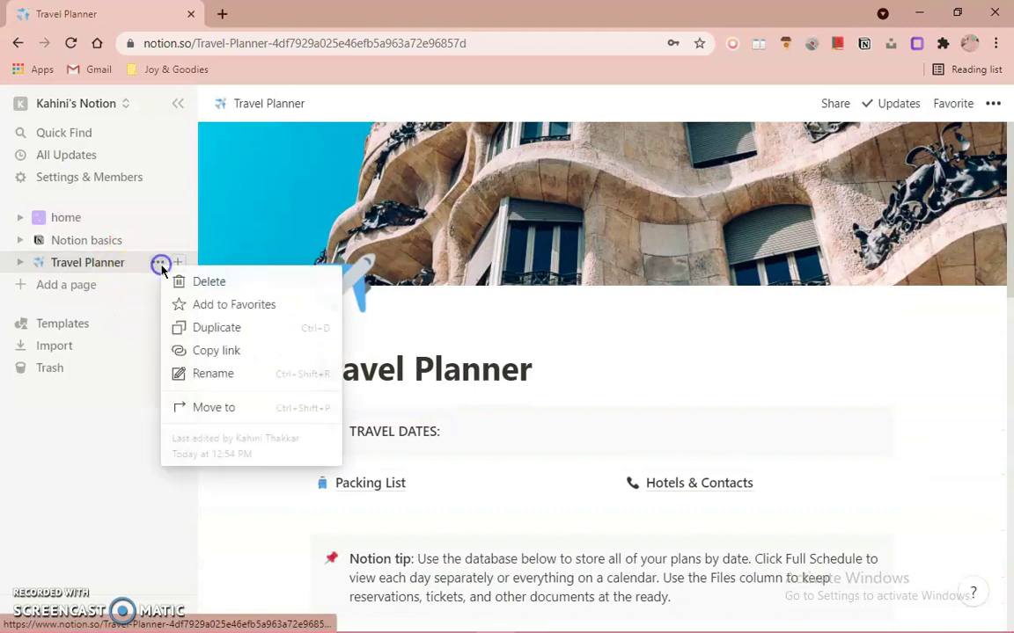
click(209, 274)
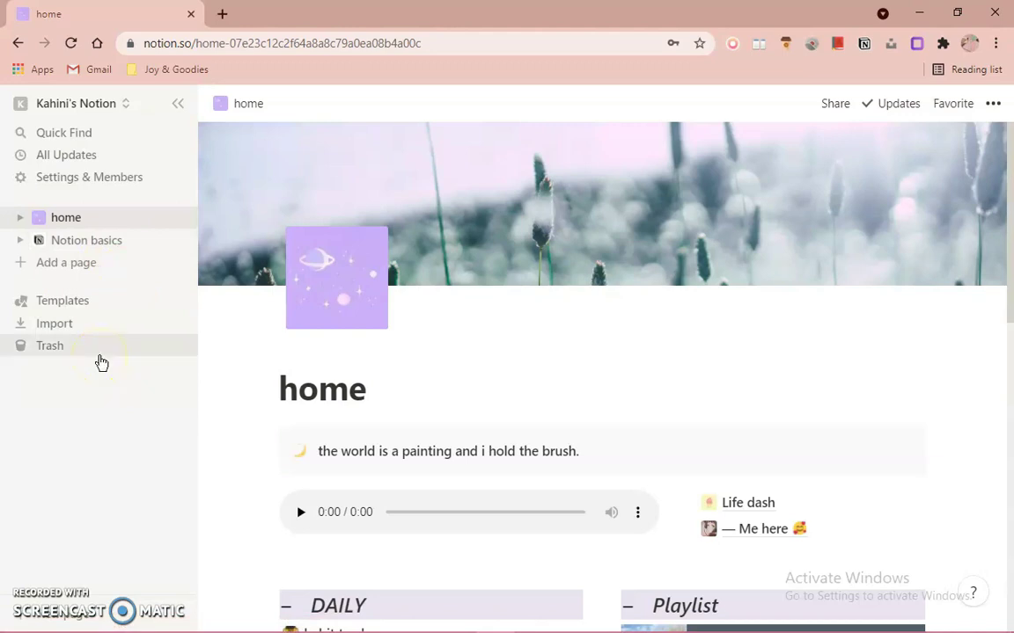
click(100, 356)
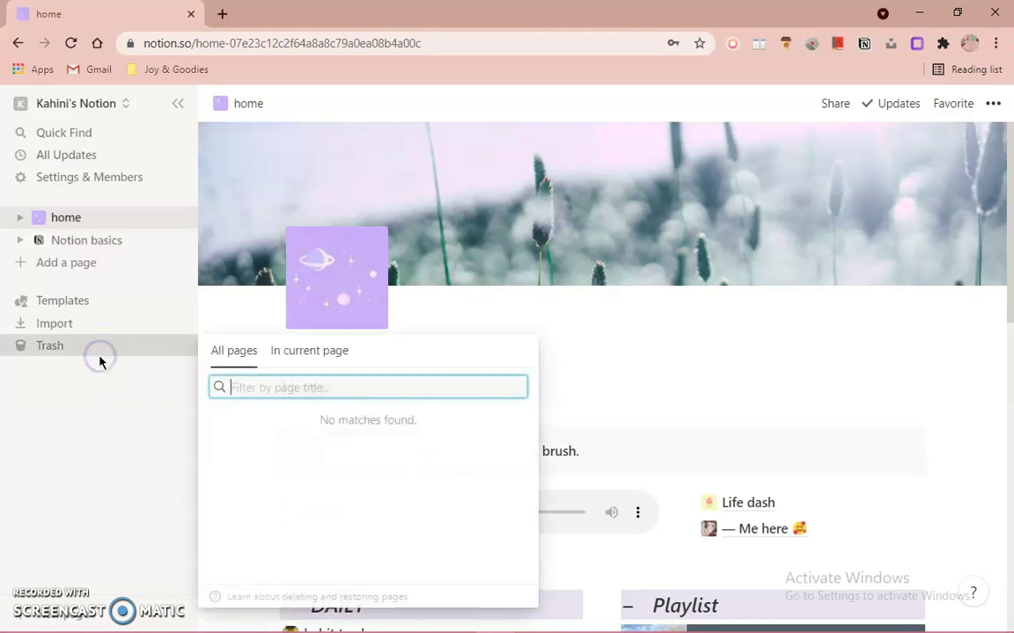
click(504, 428)
click(516, 377)
click(498, 437)
click(509, 378)
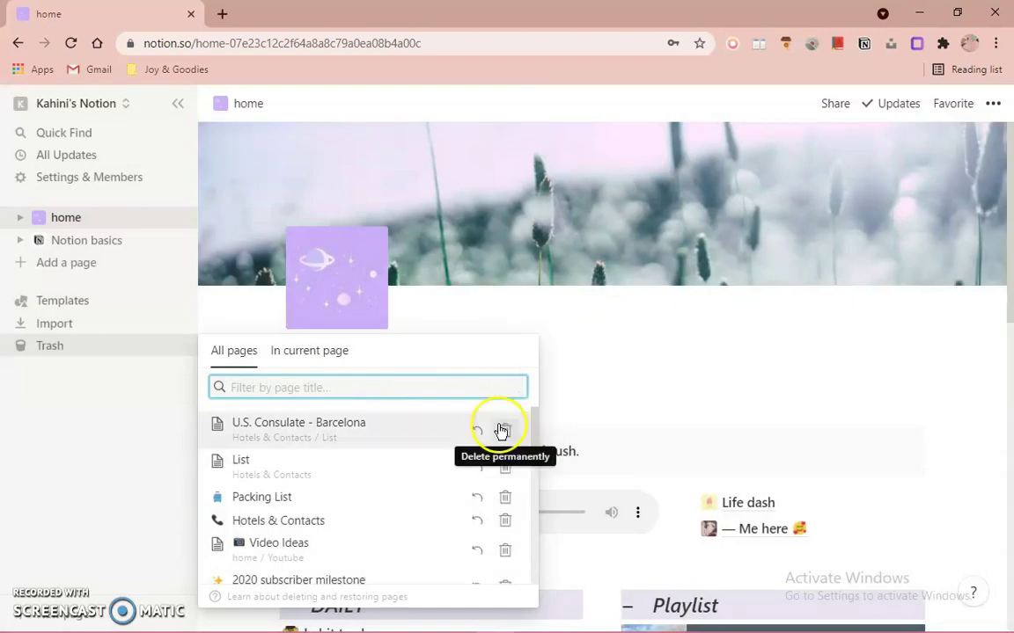
click(501, 431)
click(519, 377)
click(503, 430)
click(516, 380)
Step: Browse the remaining deleted pages in the trash, both across all pages and limited to the current page
scroll(296, 468, down, 3)
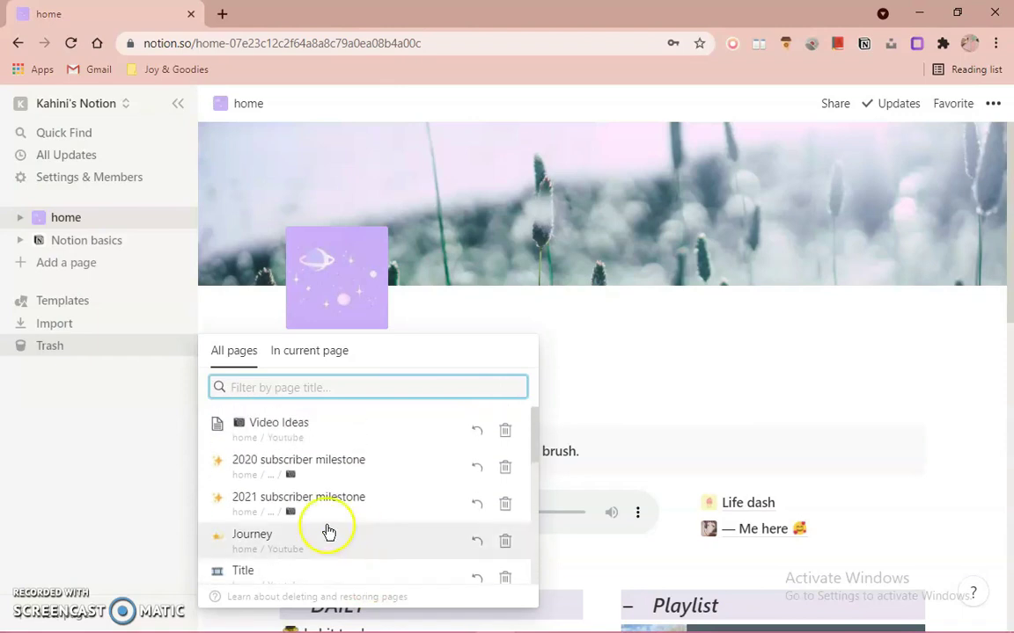
scroll(324, 531, down, 5)
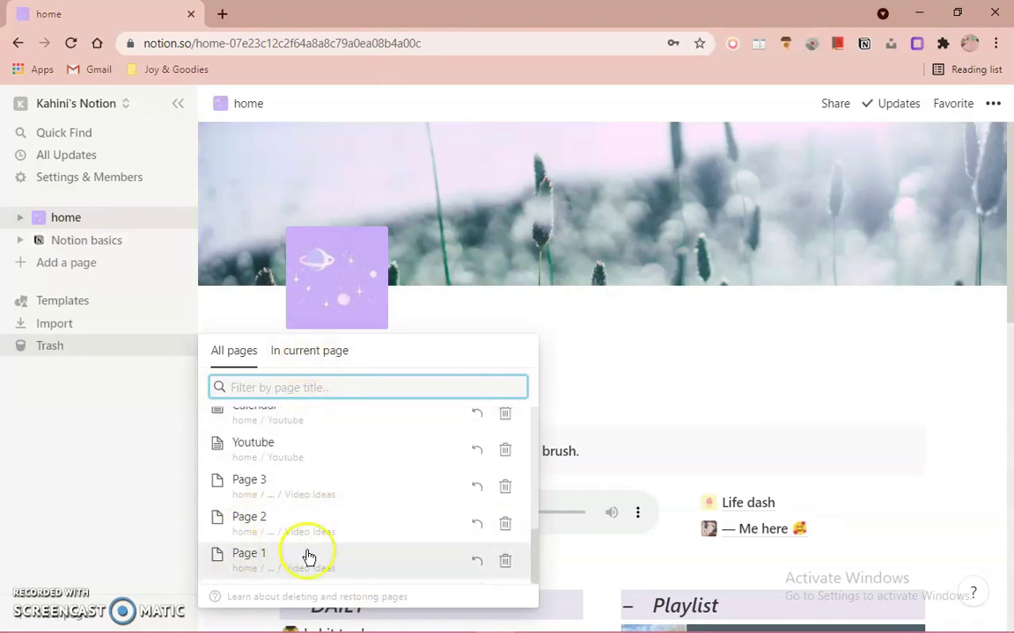
scroll(309, 556, up, 5)
scroll(308, 552, down, 5)
scroll(307, 551, up, 5)
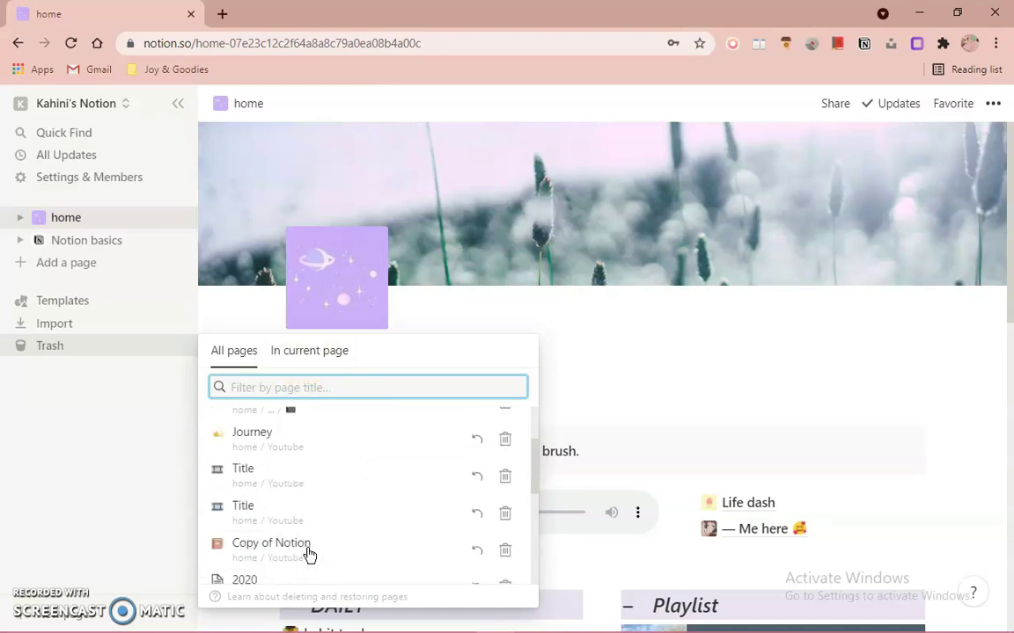
click(312, 397)
click(332, 365)
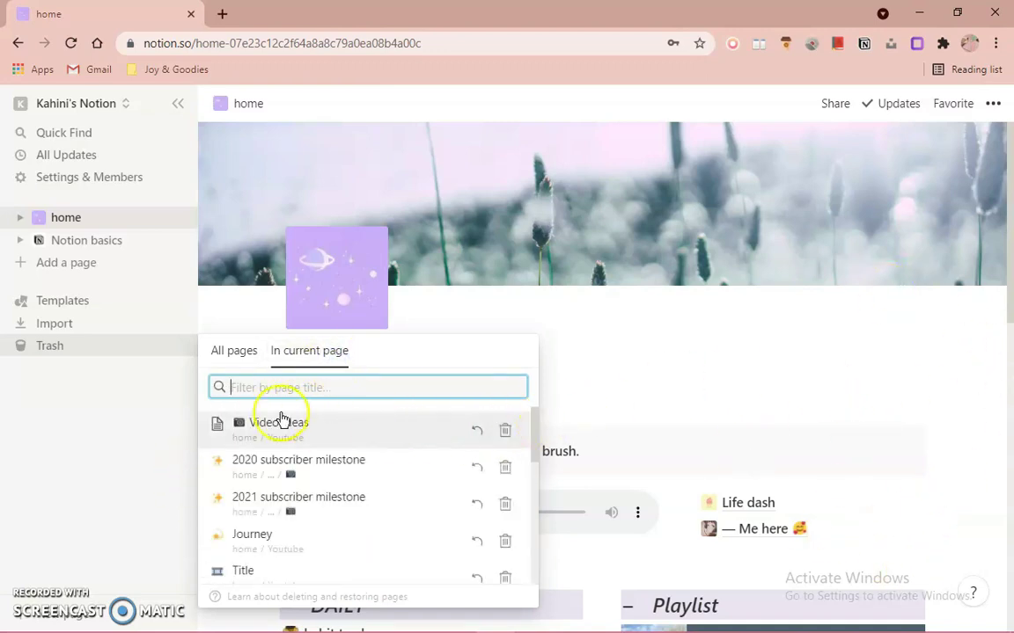
scroll(290, 466, down, 5)
scroll(291, 476, up, 5)
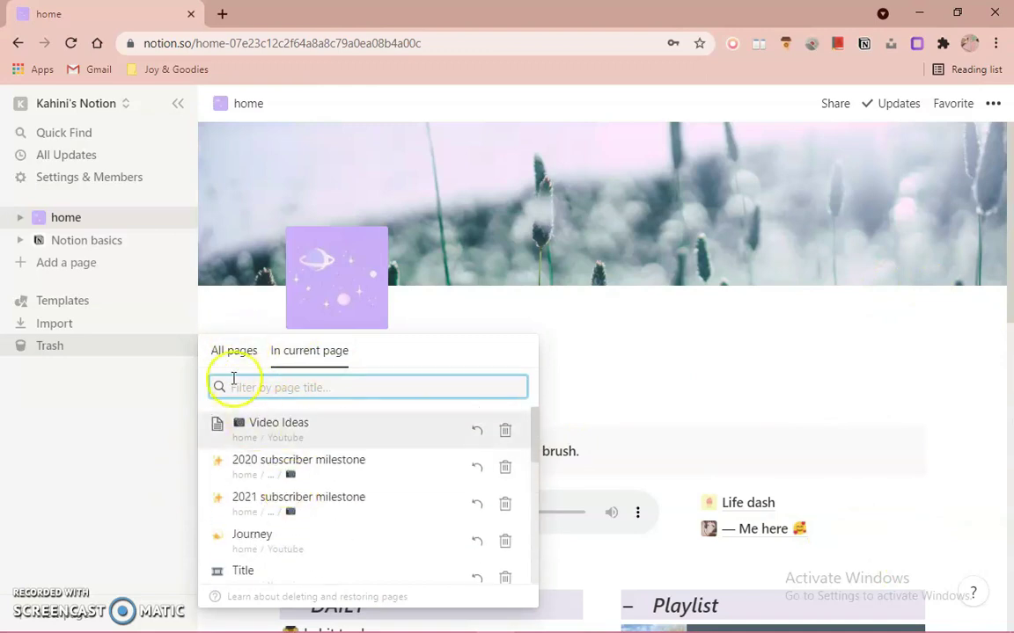
Step: Filter the deleted items across all pages by the title "home", clear the filter and close the trash
click(236, 356)
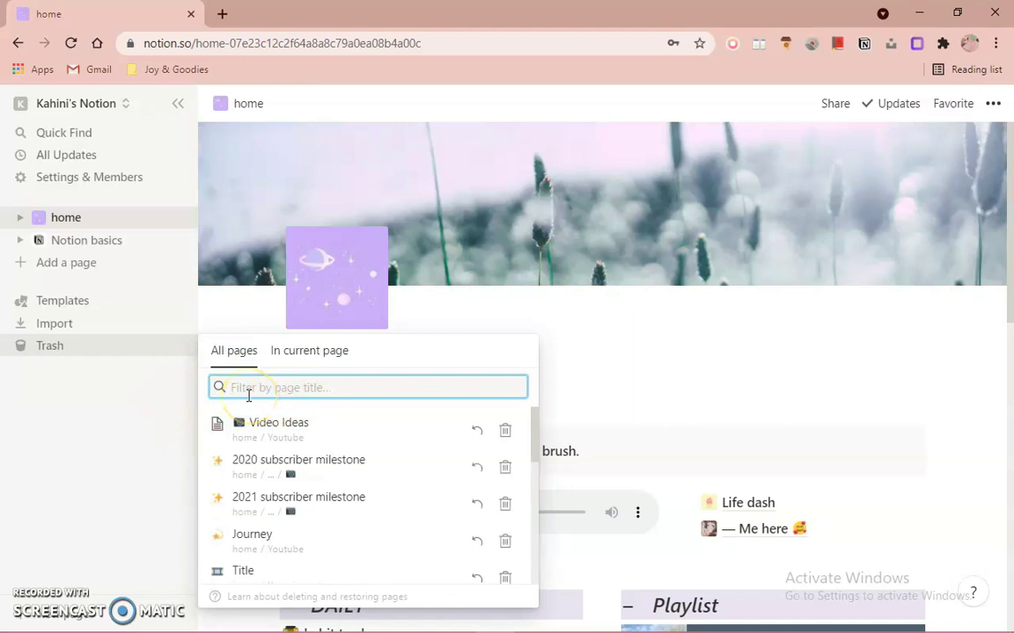
text(ome)
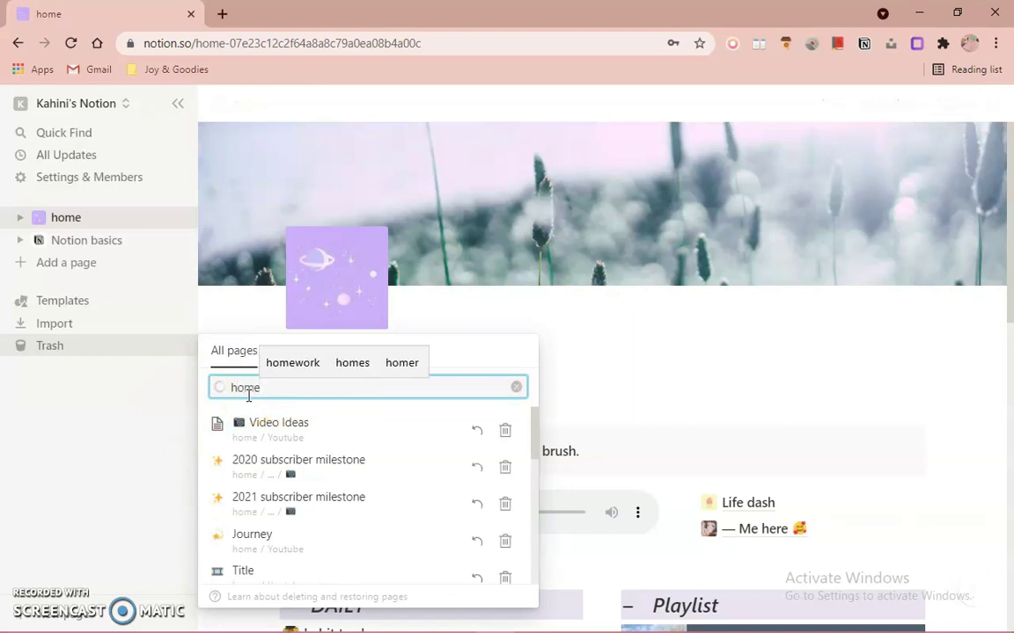
key(BackSpace)
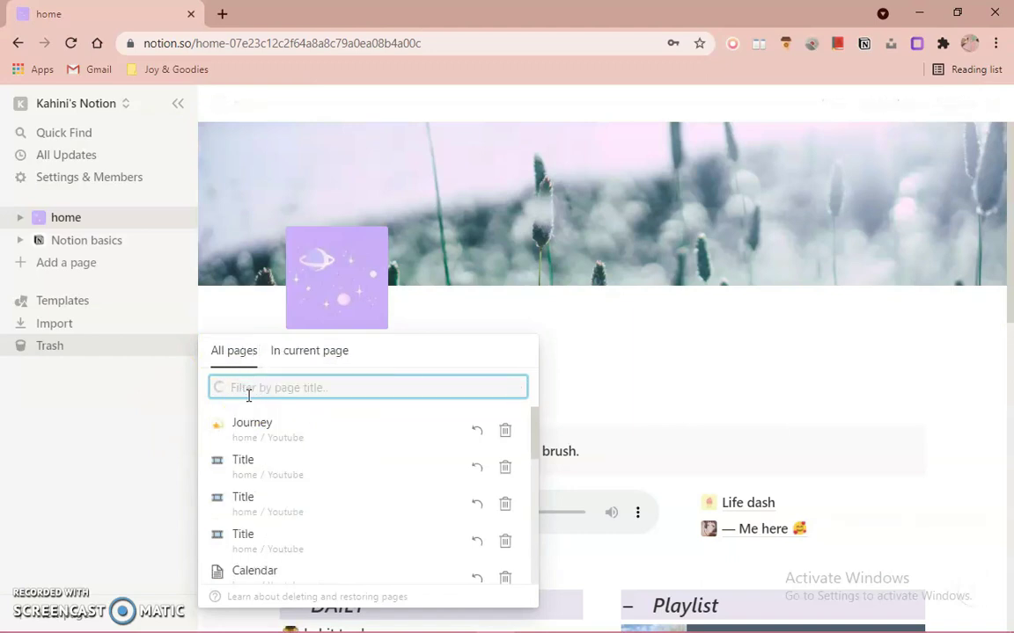
click(147, 425)
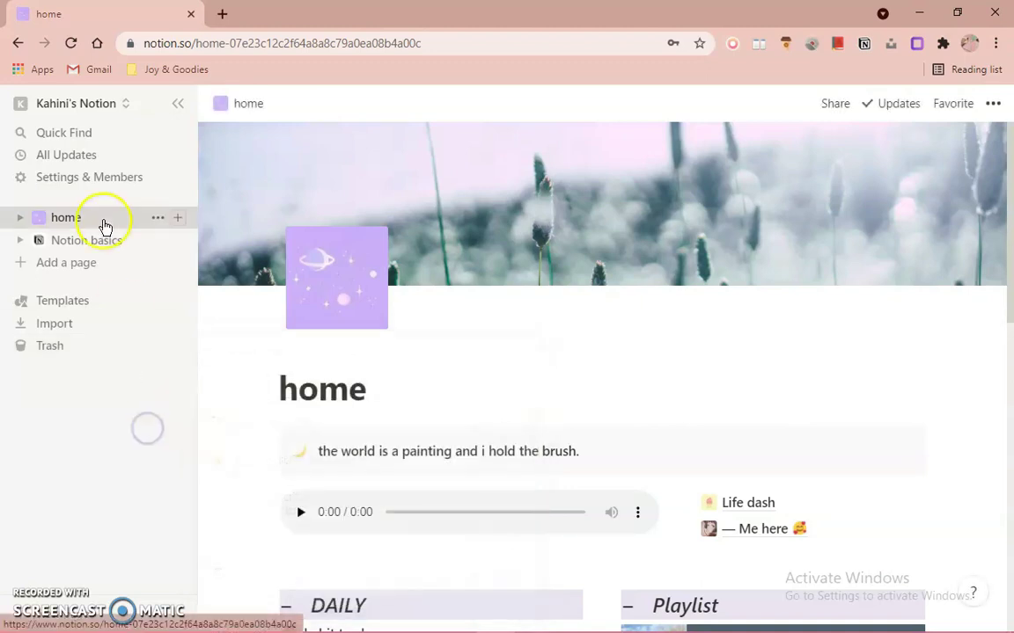
Step: Add a new page to the workspace and title it "home"
click(98, 220)
click(81, 264)
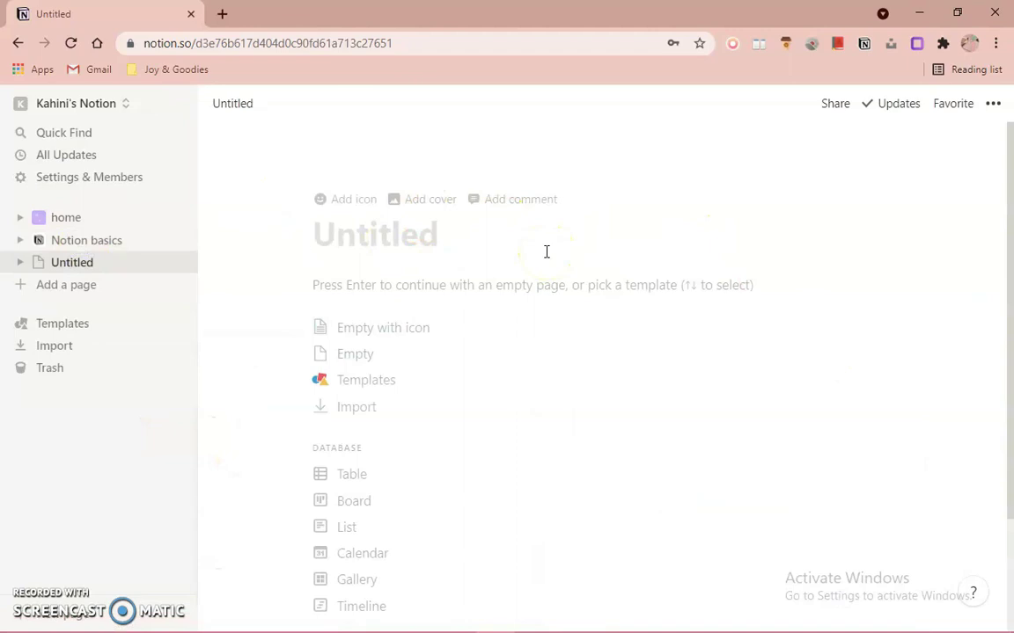
text(home)
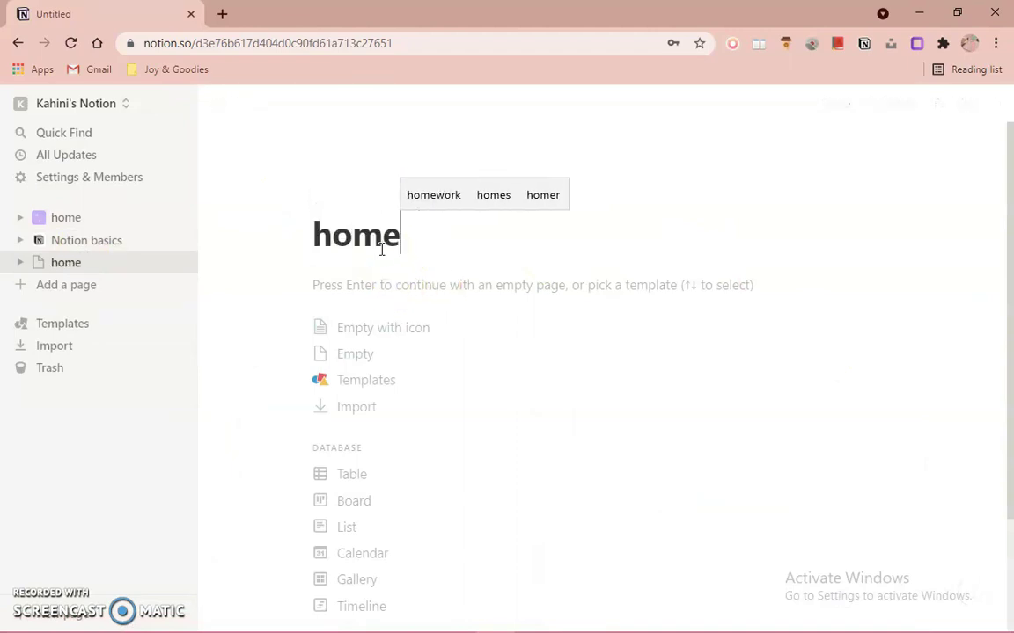
Step: Examine the import sources offered for the new home page and close them without importing
scroll(381, 249, down, 2)
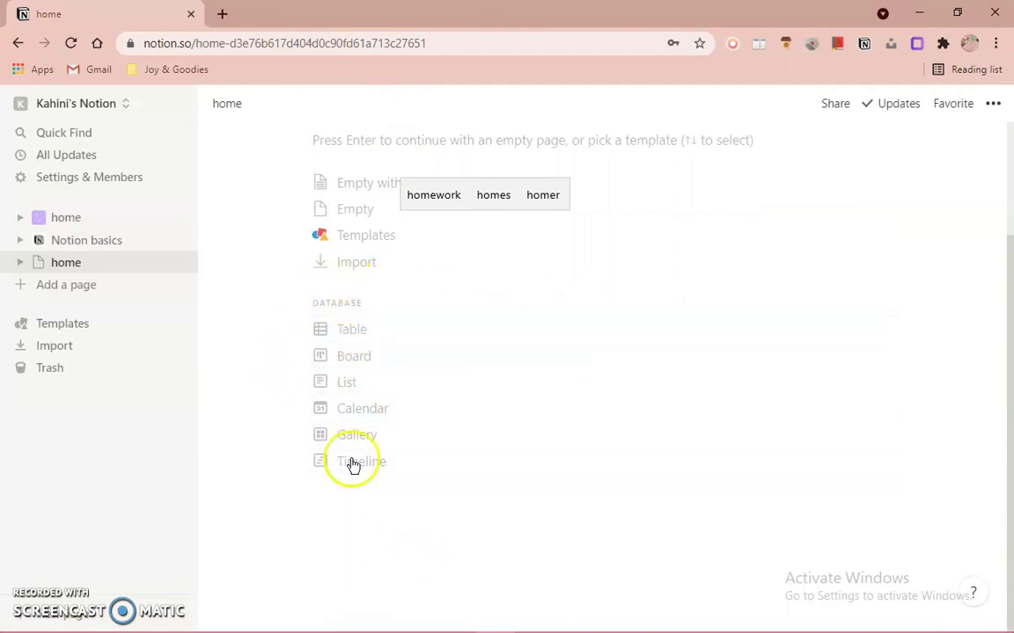
click(398, 260)
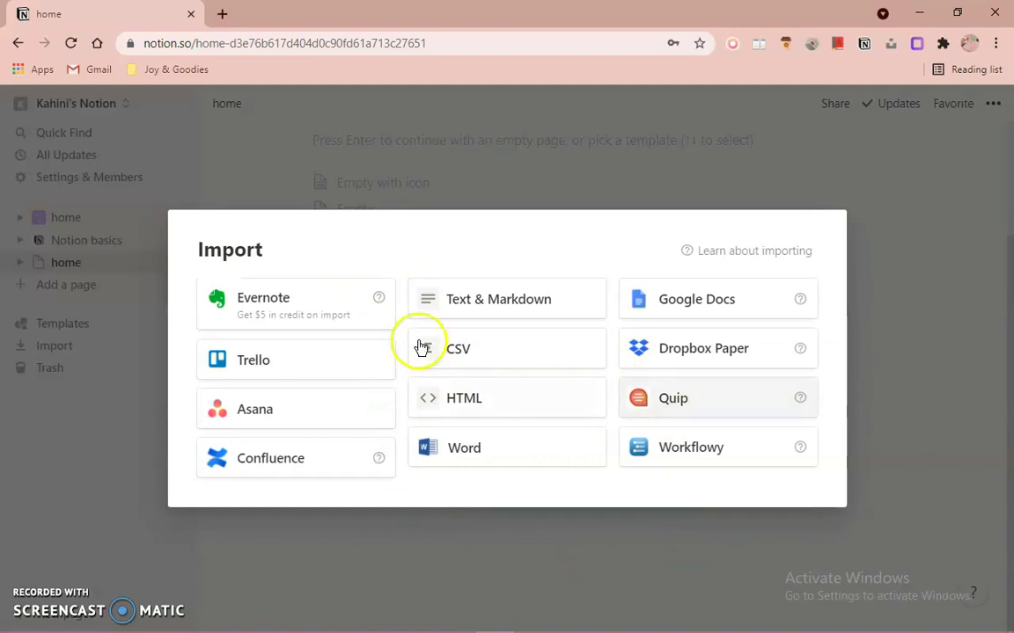
click(695, 583)
Step: Make the new home page a table database and add a board view to it
click(407, 331)
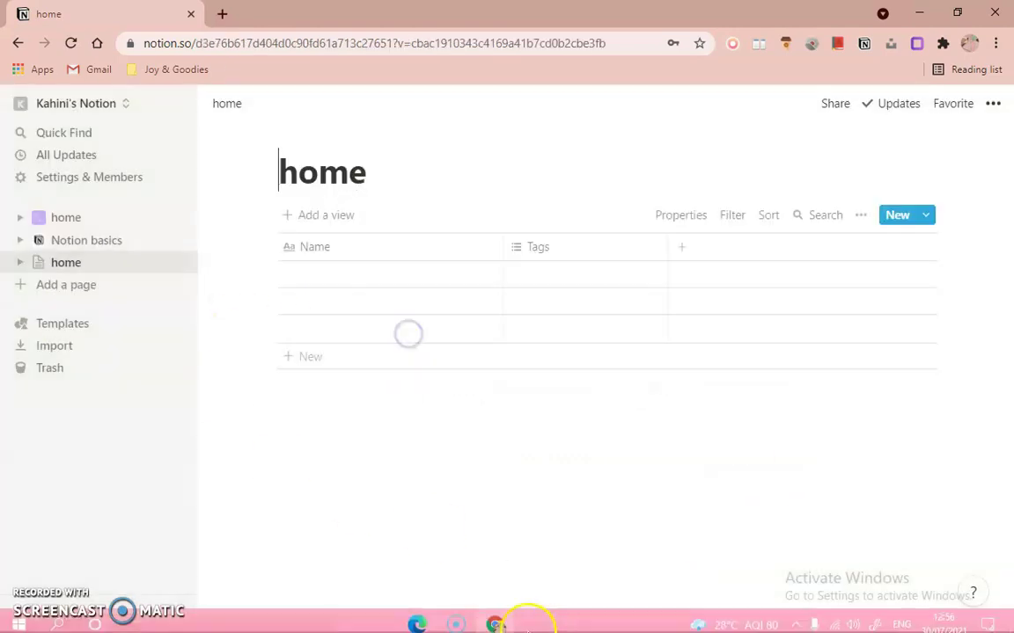
click(325, 217)
click(323, 348)
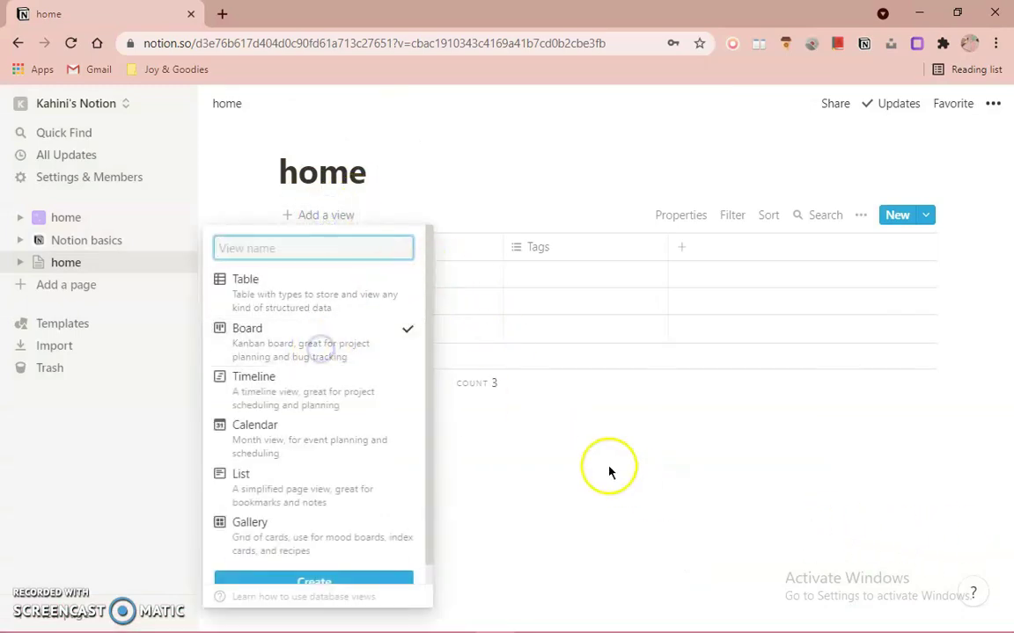
click(361, 583)
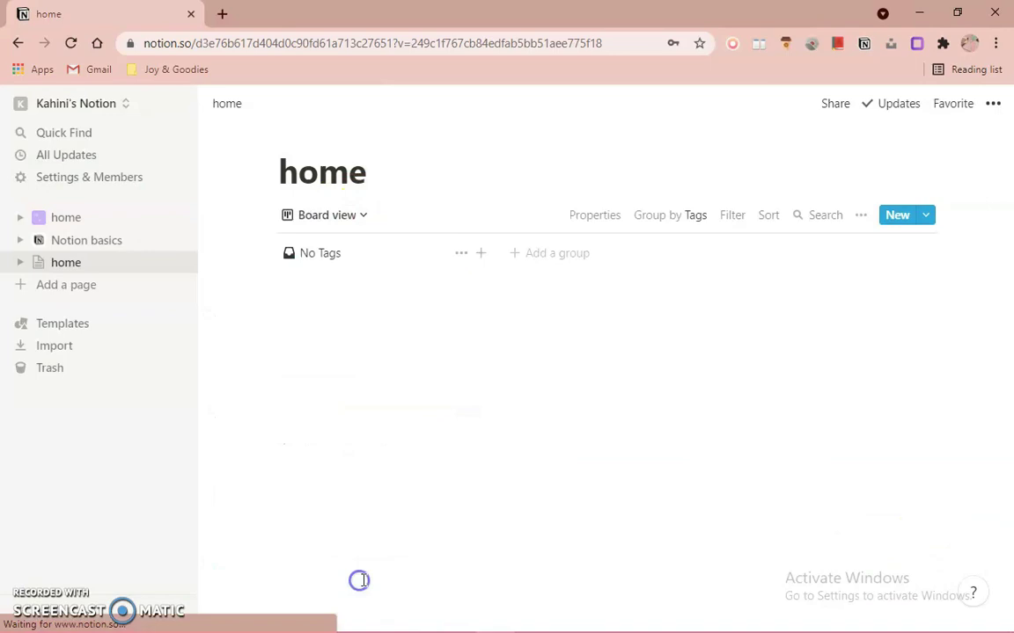
Step: Examine the home database's list of views and the option to add a board group, leaving both unchanged
click(317, 217)
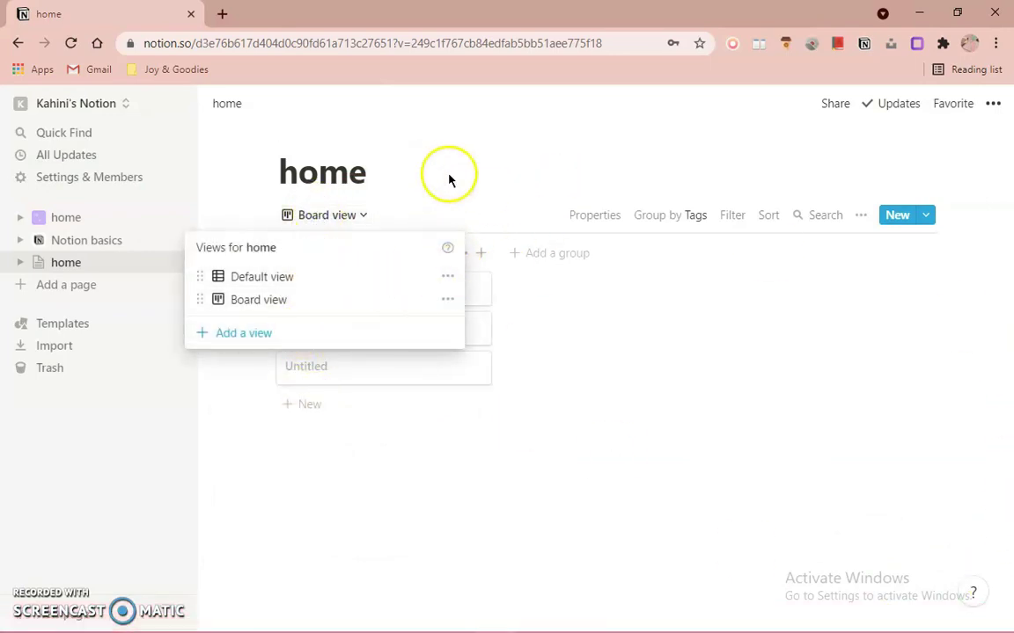
click(358, 173)
click(547, 253)
click(545, 298)
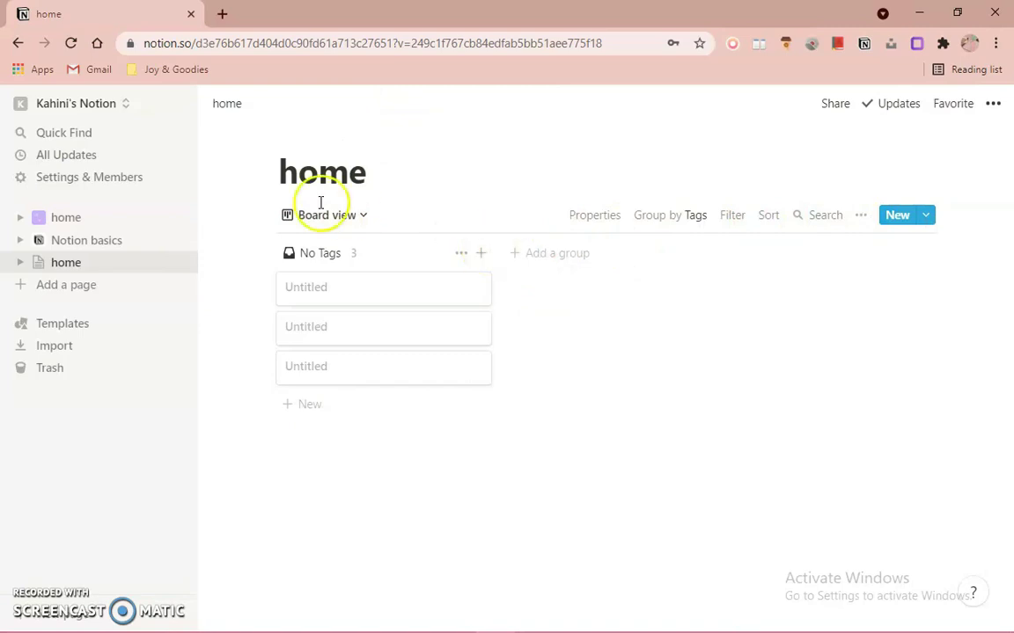
click(351, 217)
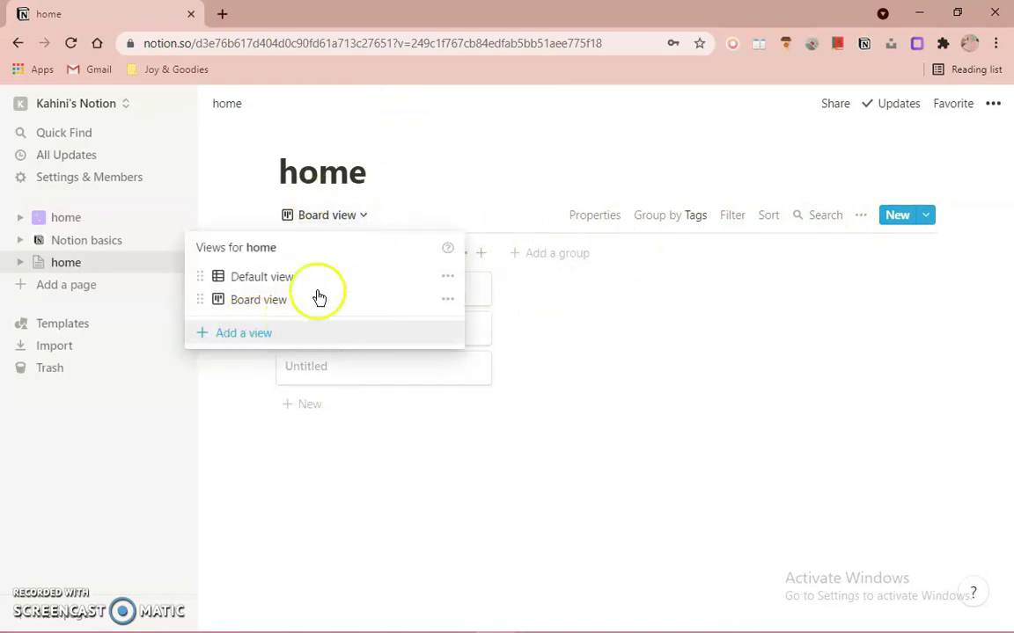
click(434, 163)
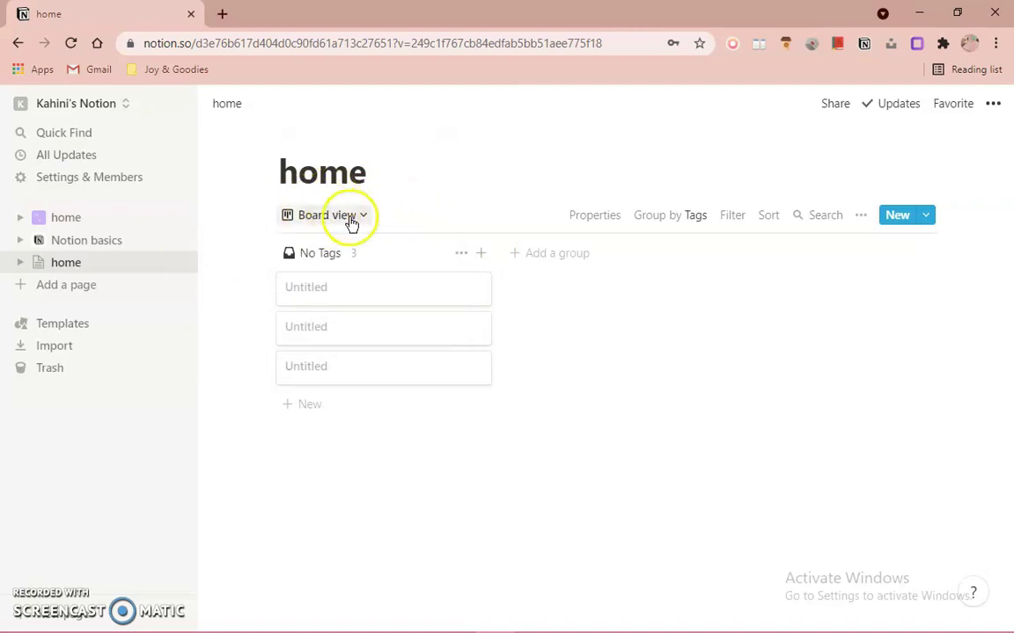
Step: Switch the home database to its default table view and back to the board view
click(351, 219)
click(280, 279)
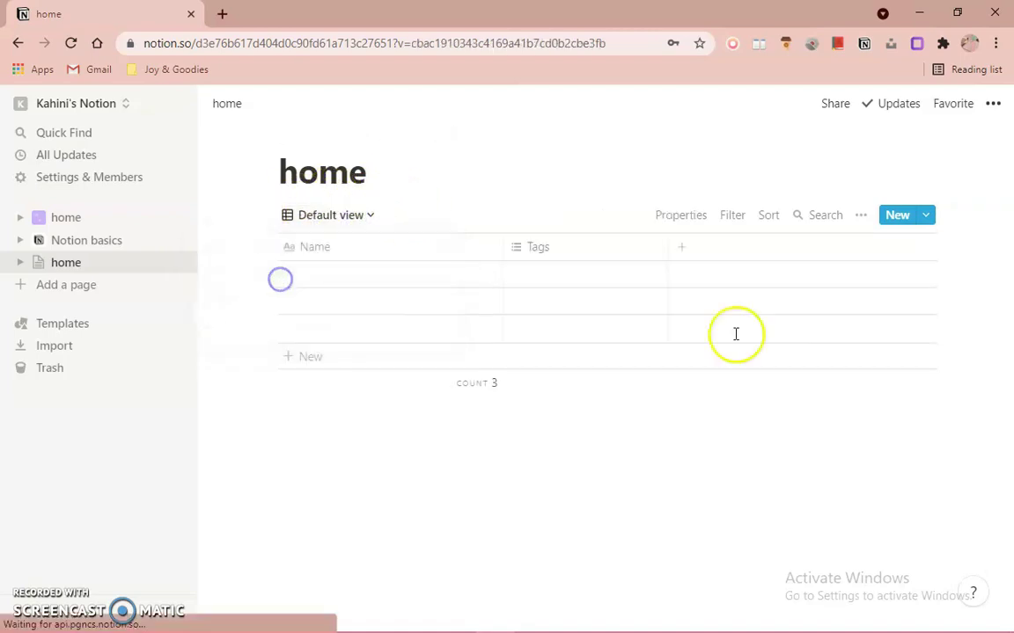
click(373, 215)
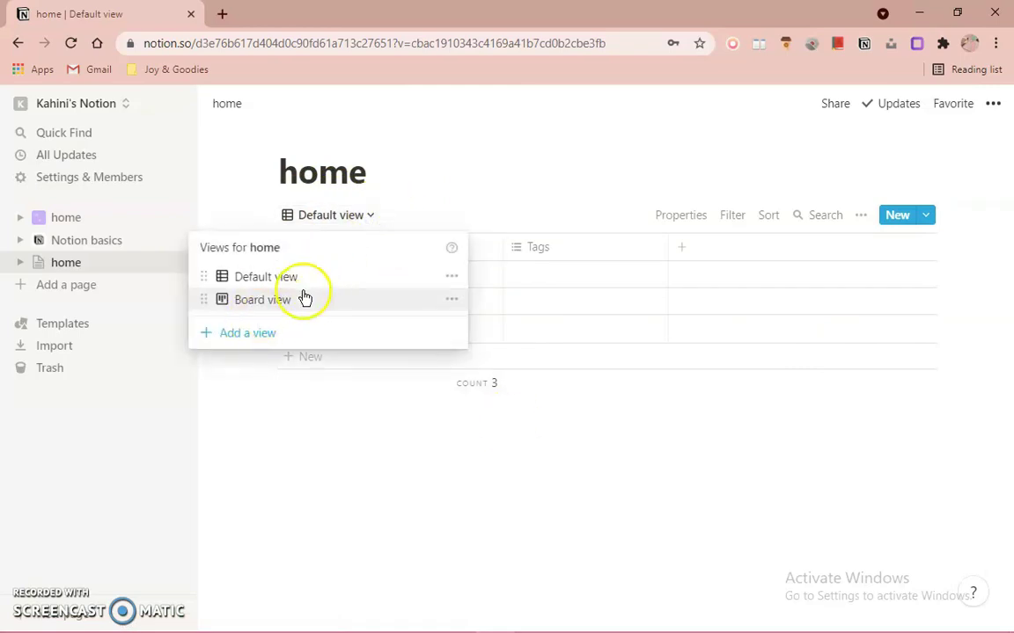
click(303, 299)
Step: Add a gallery view to the home database
click(340, 215)
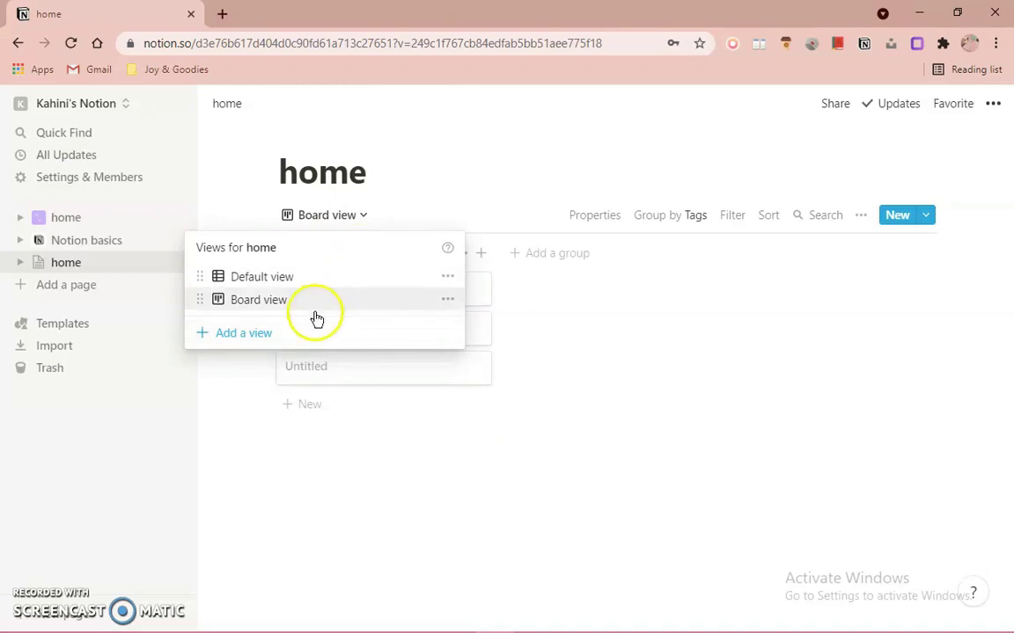
click(282, 334)
click(561, 441)
click(585, 478)
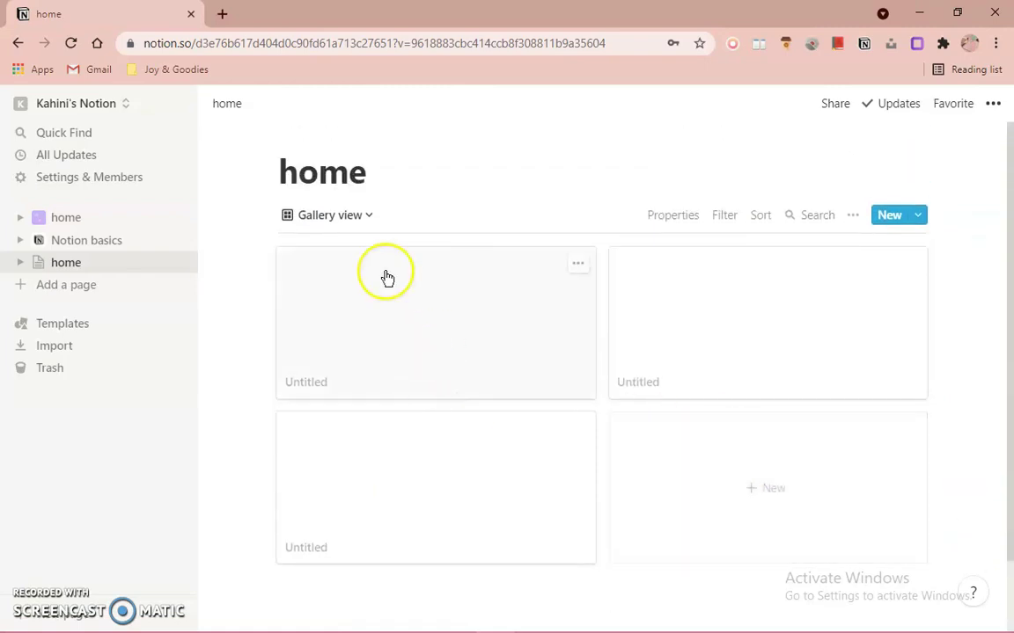
Step: Examine the home database's list of views and the gallery view's property and further options
click(367, 218)
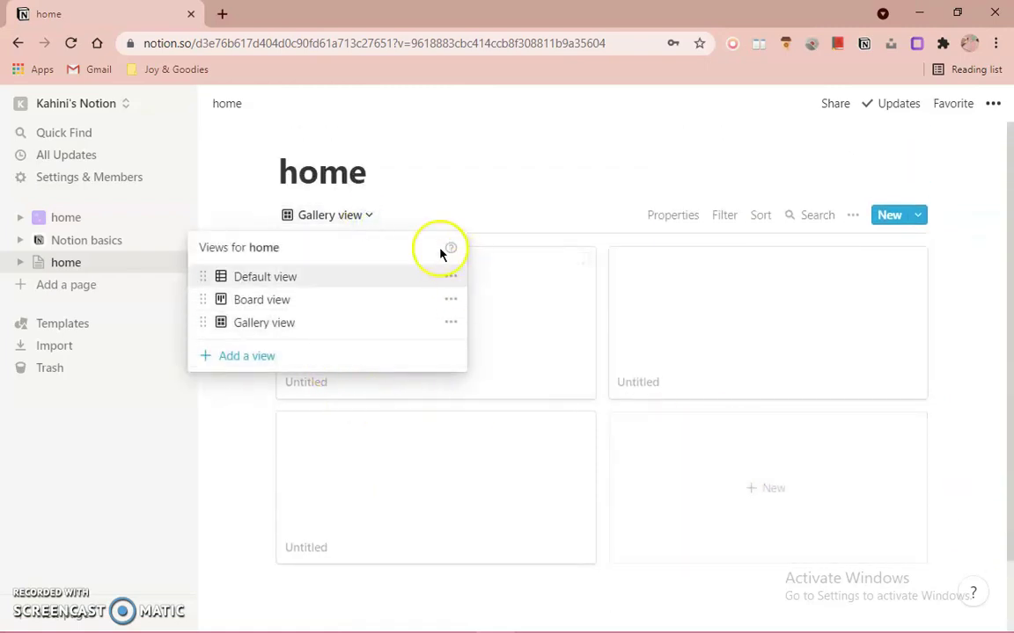
click(673, 218)
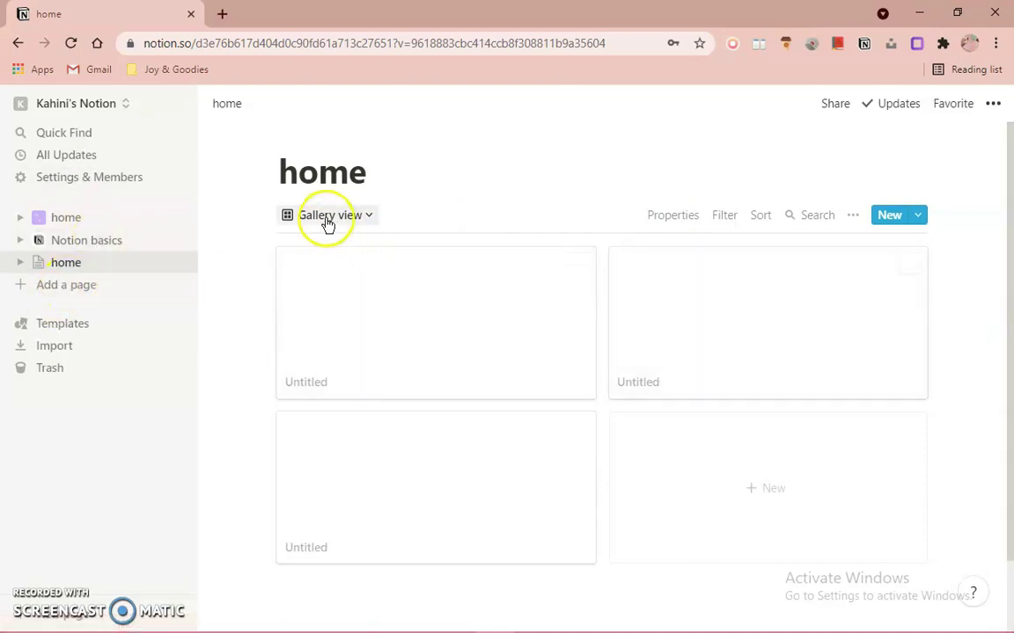
click(851, 217)
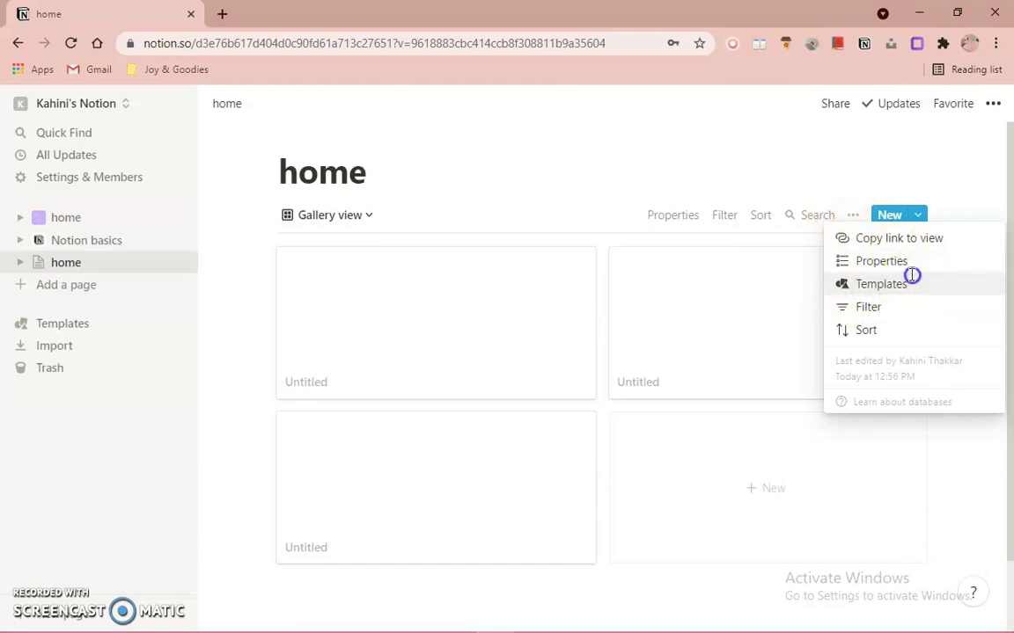
click(913, 276)
click(891, 367)
Step: Change the Tags property's type from the gallery view's properties to Checkbox
click(853, 219)
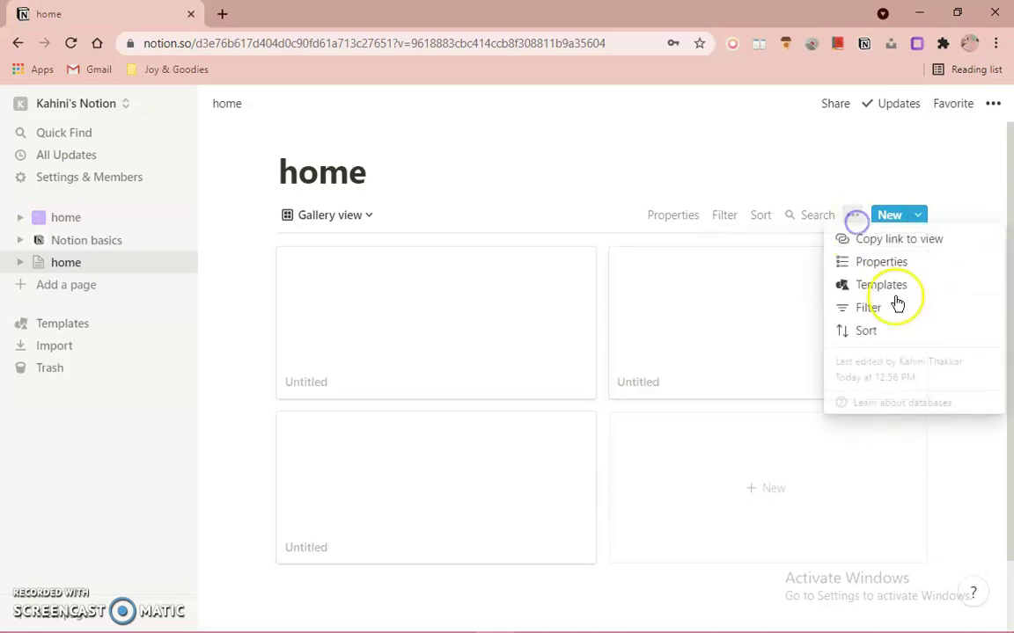
click(919, 264)
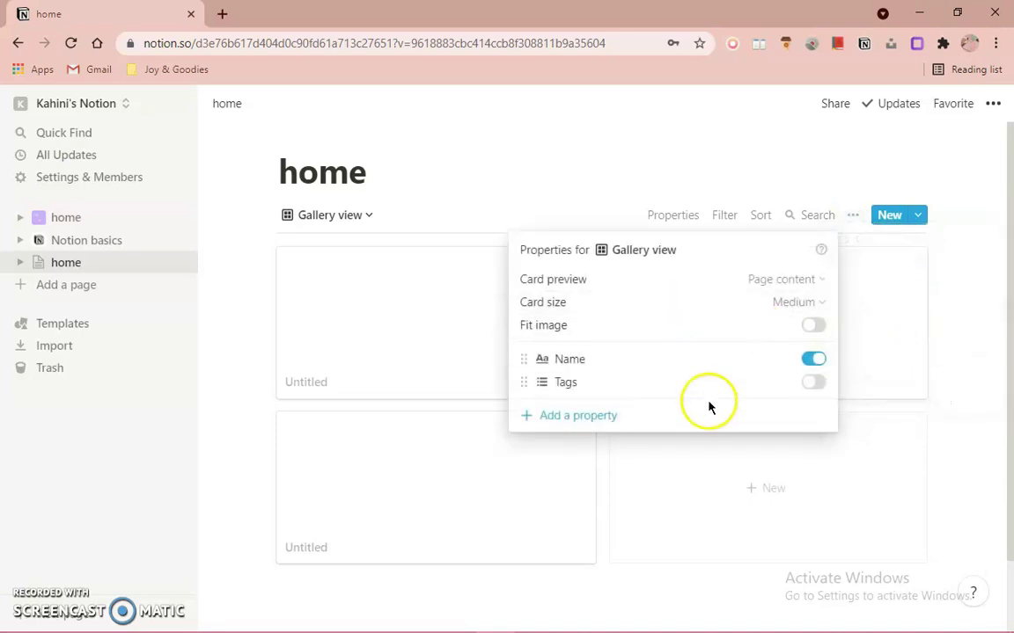
click(806, 388)
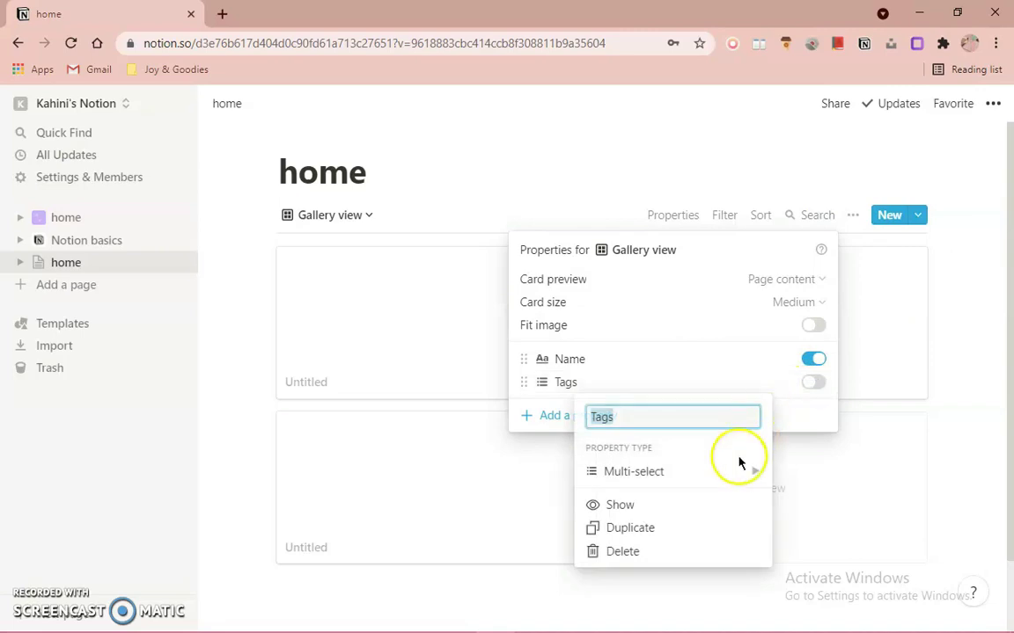
mouse_move(714, 479)
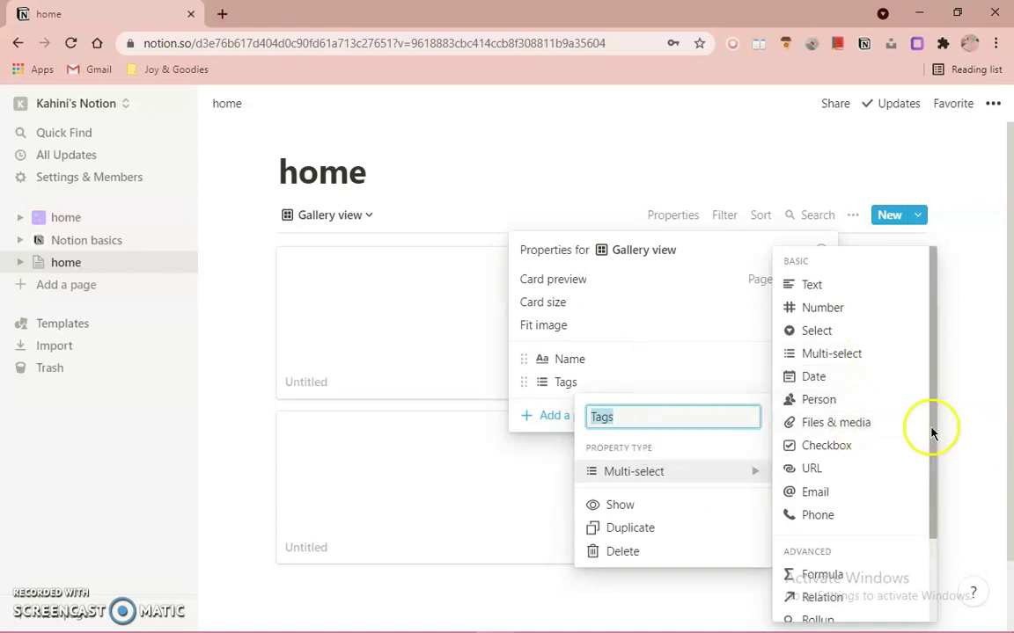
click(860, 446)
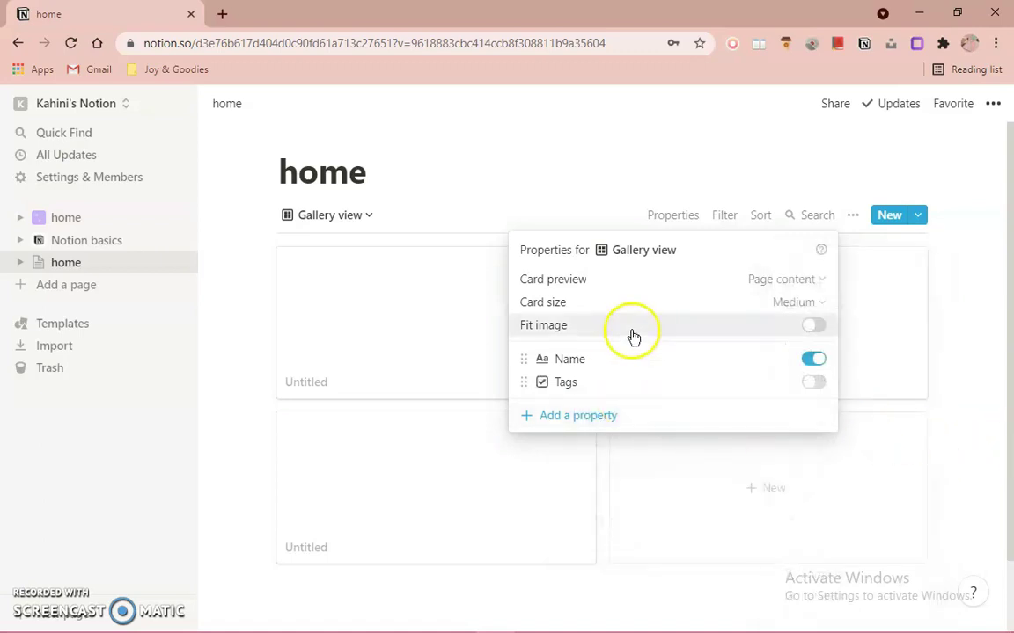
click(938, 325)
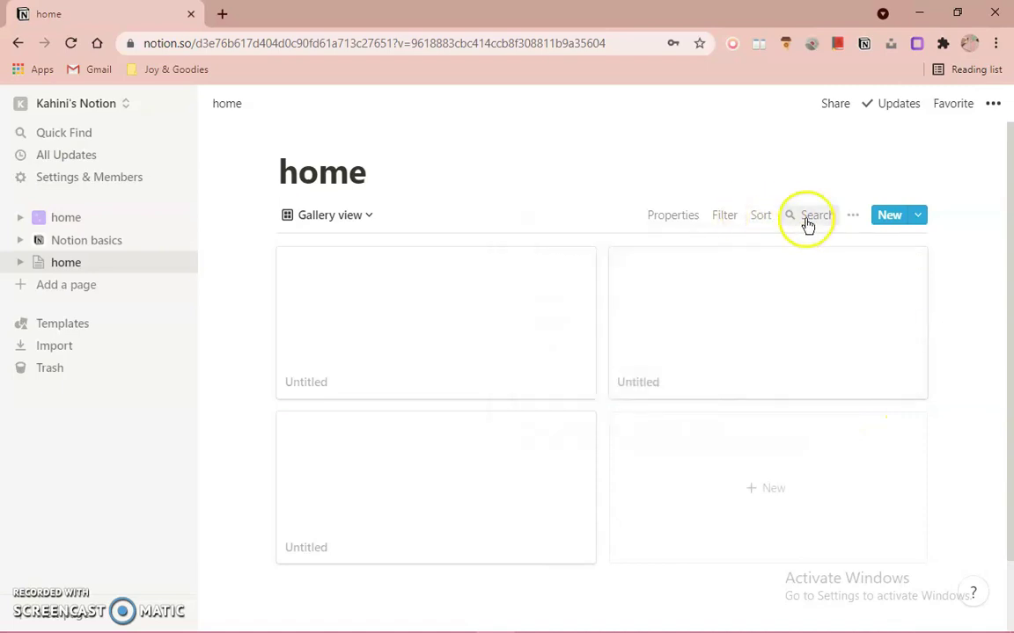
Step: Show the description line of the home database and turn on its database lock
click(919, 216)
click(939, 168)
click(466, 137)
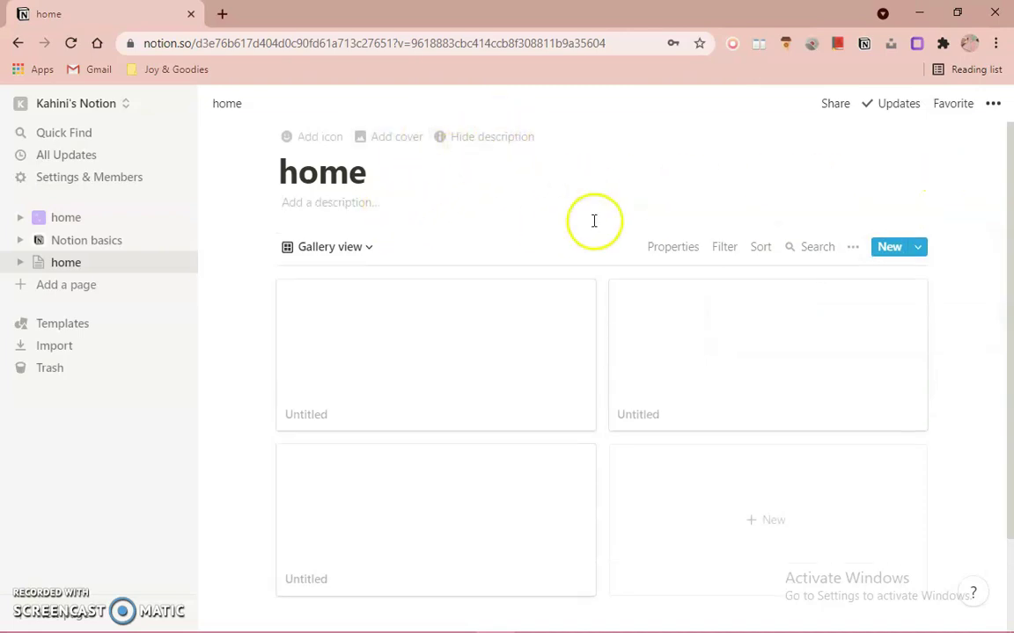
click(993, 103)
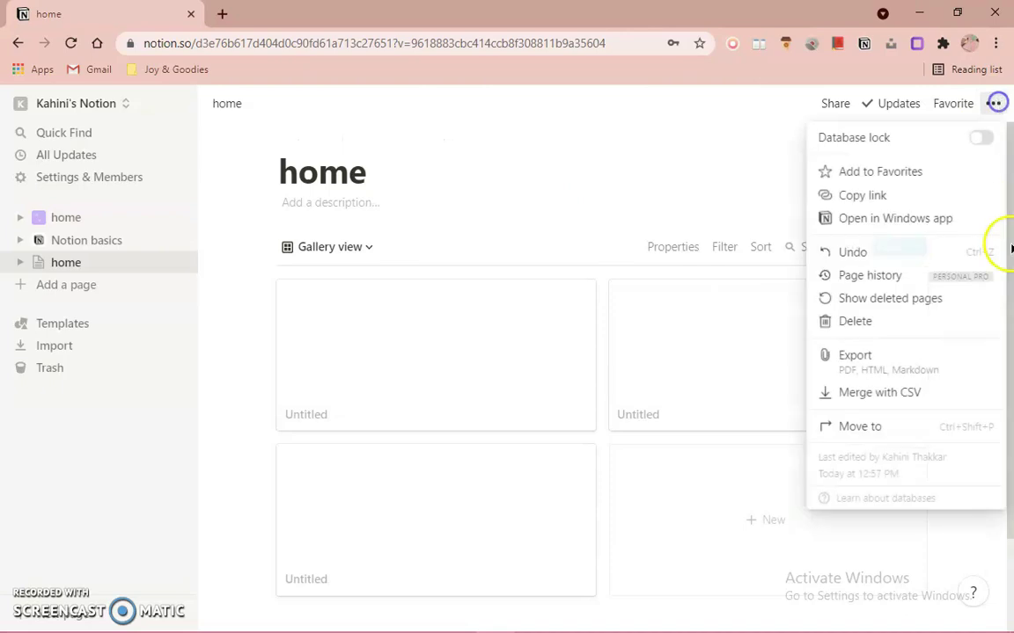
click(984, 139)
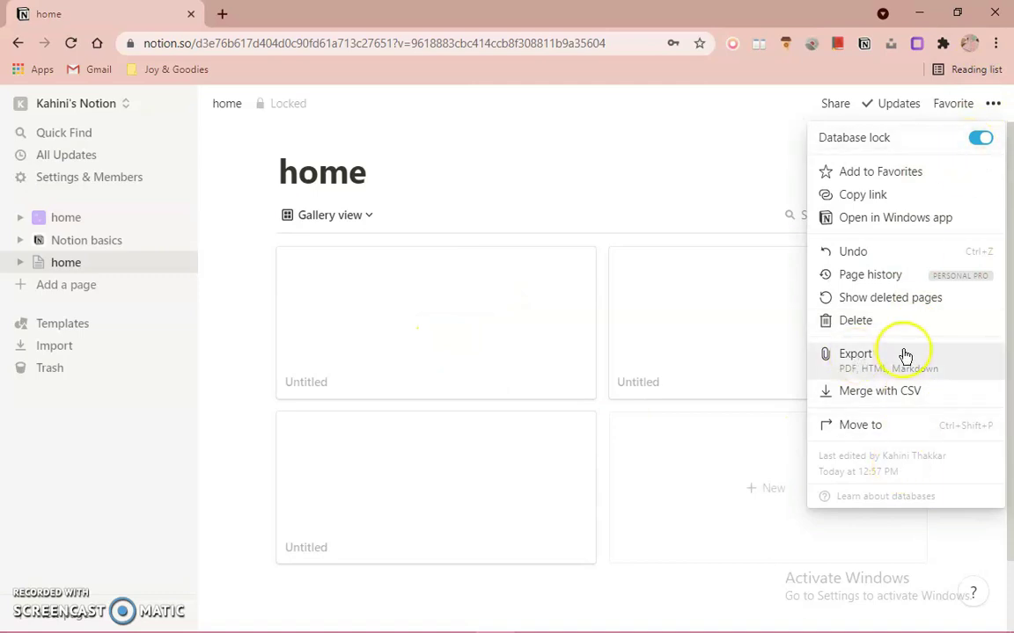
Step: Move the home database to the trash and try to delete it permanently
click(856, 320)
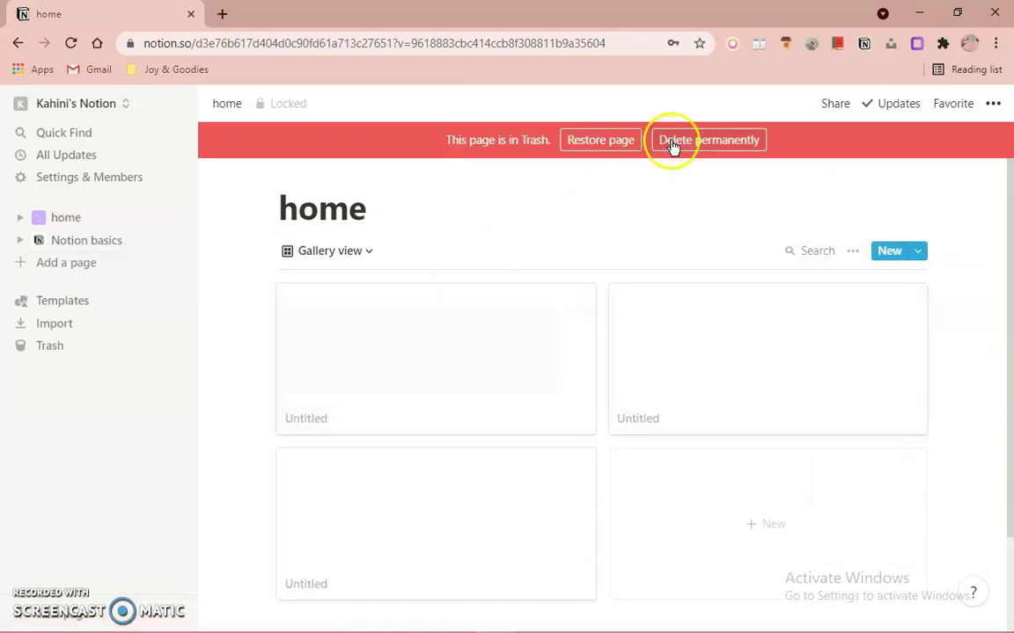
click(673, 146)
click(592, 376)
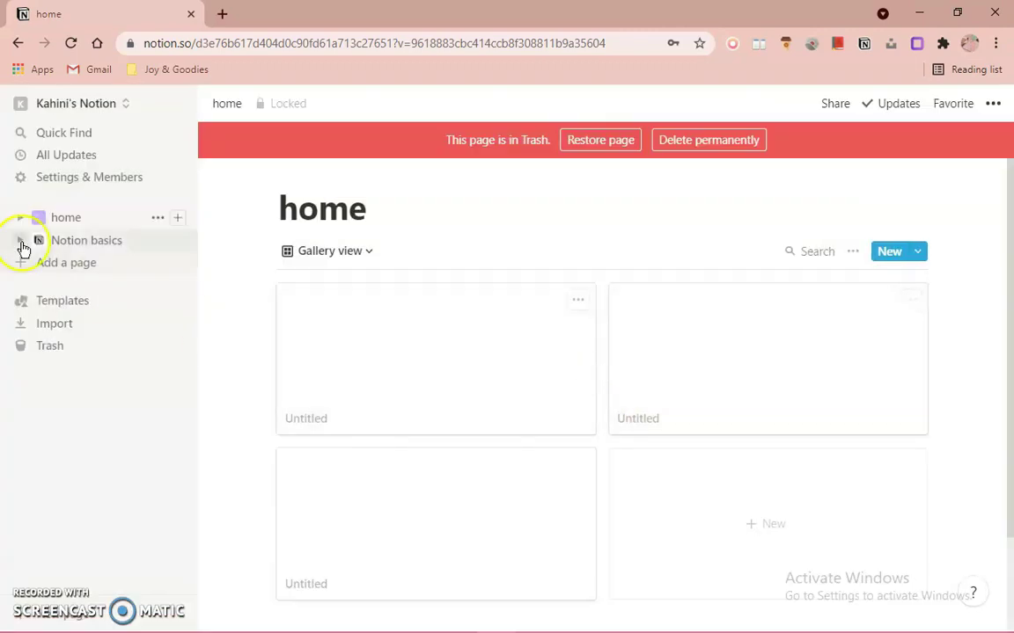
Step: Add a new page titled "home" and continue with it as an empty page
click(104, 263)
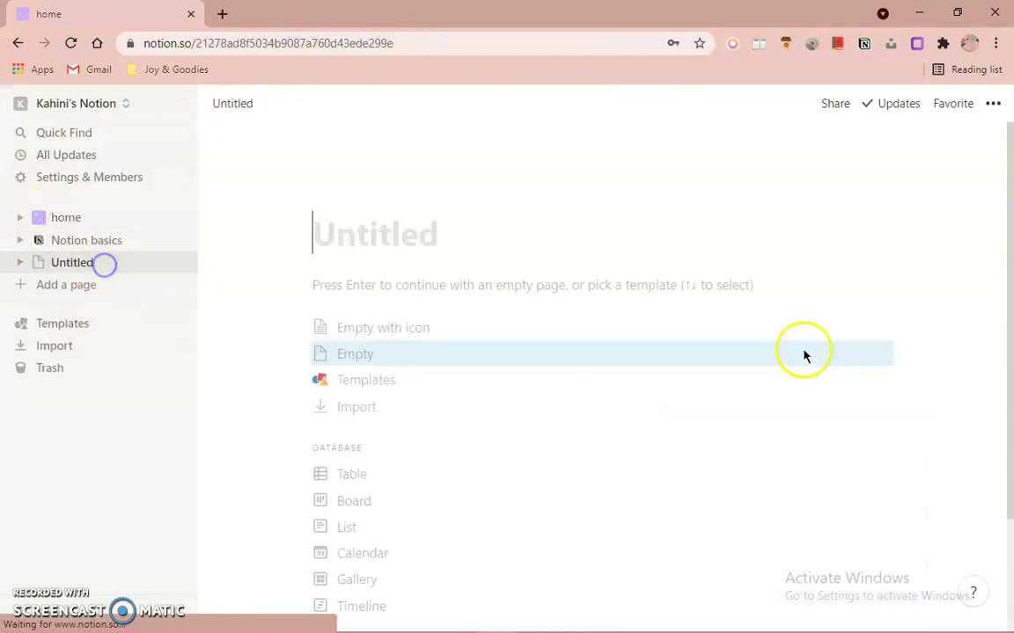
text(home)
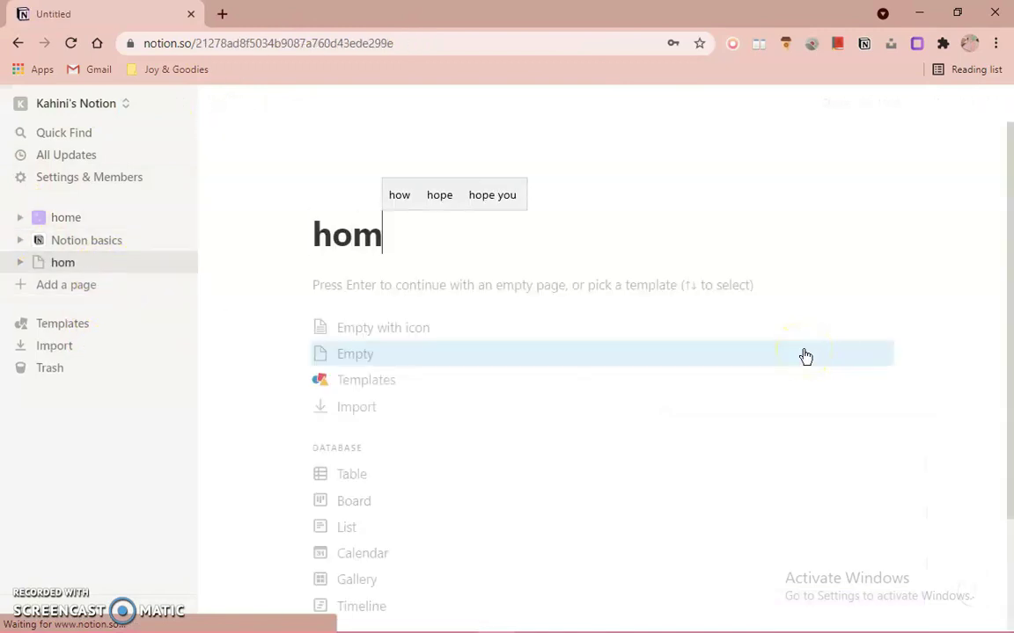
click(420, 285)
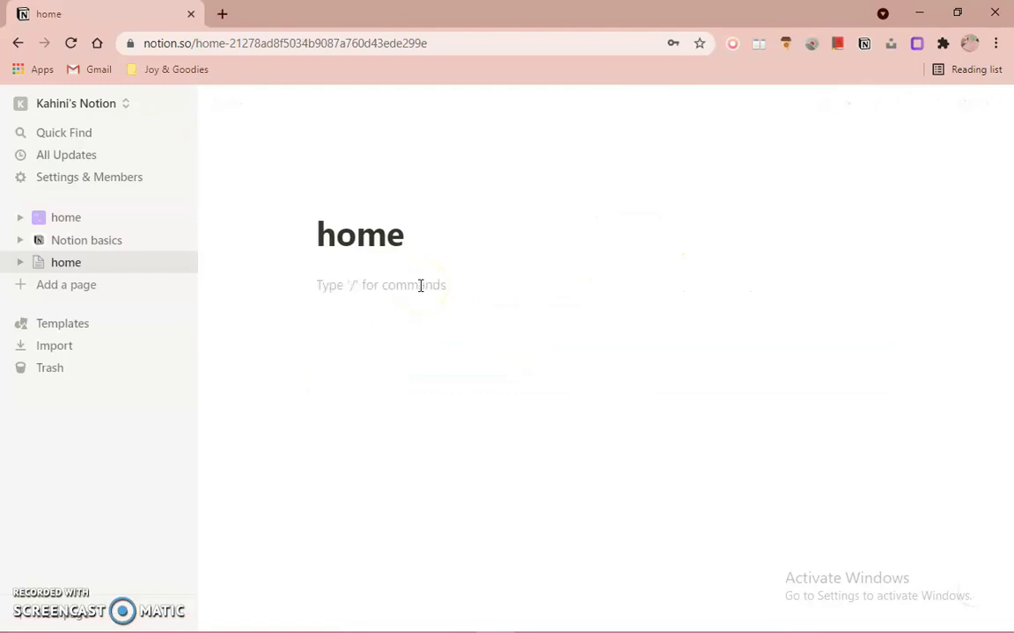
click(292, 287)
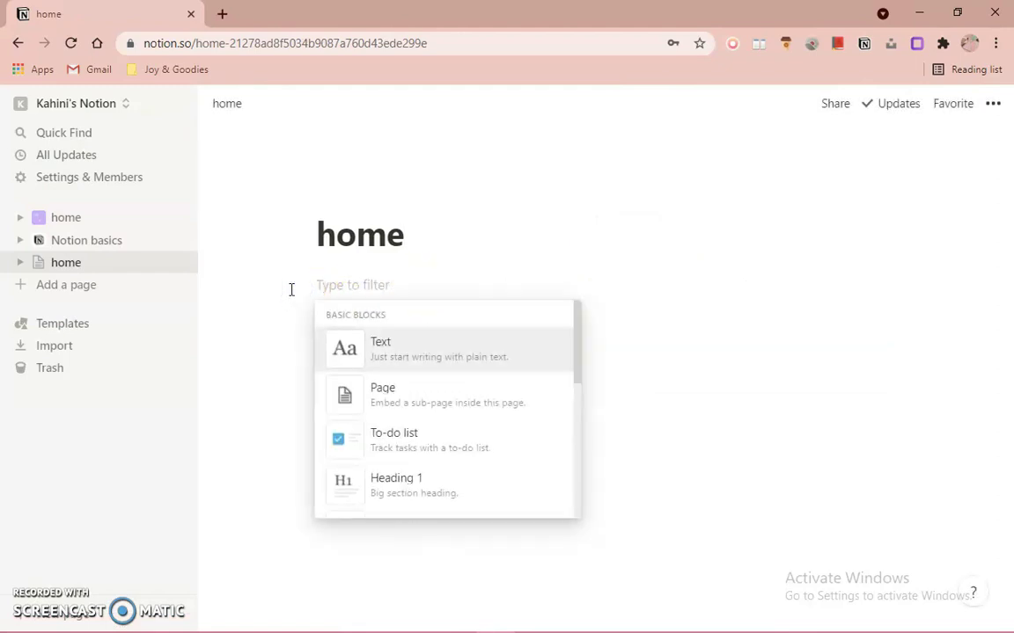
click(281, 347)
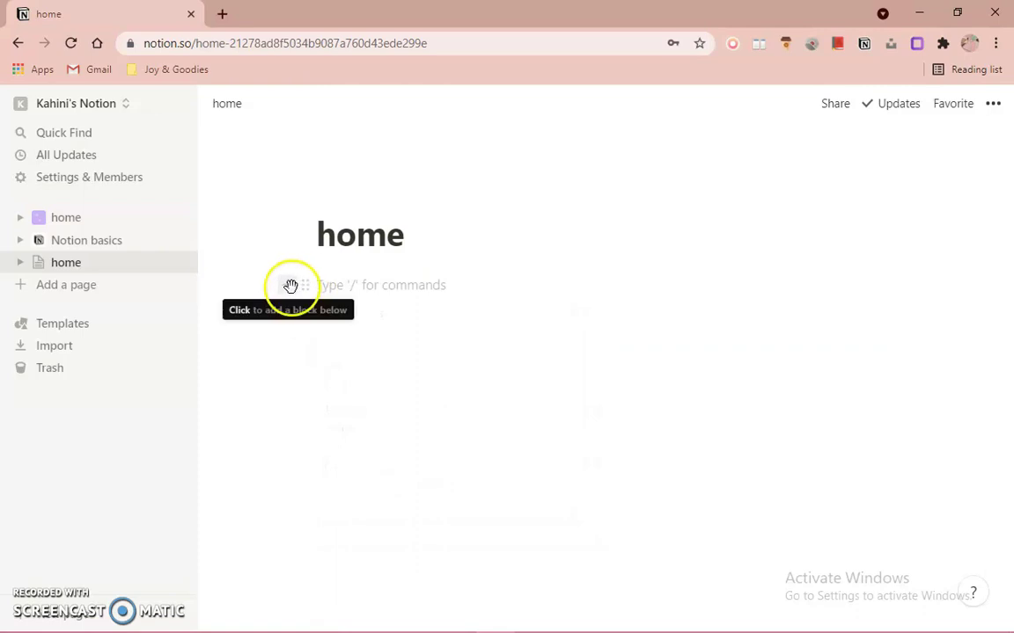
click(282, 292)
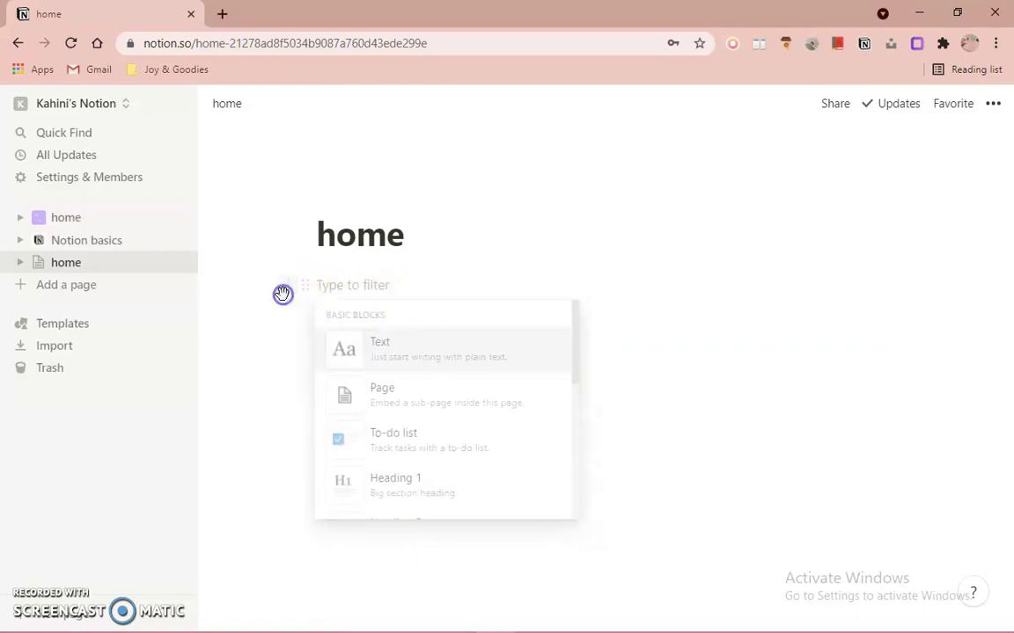
click(419, 354)
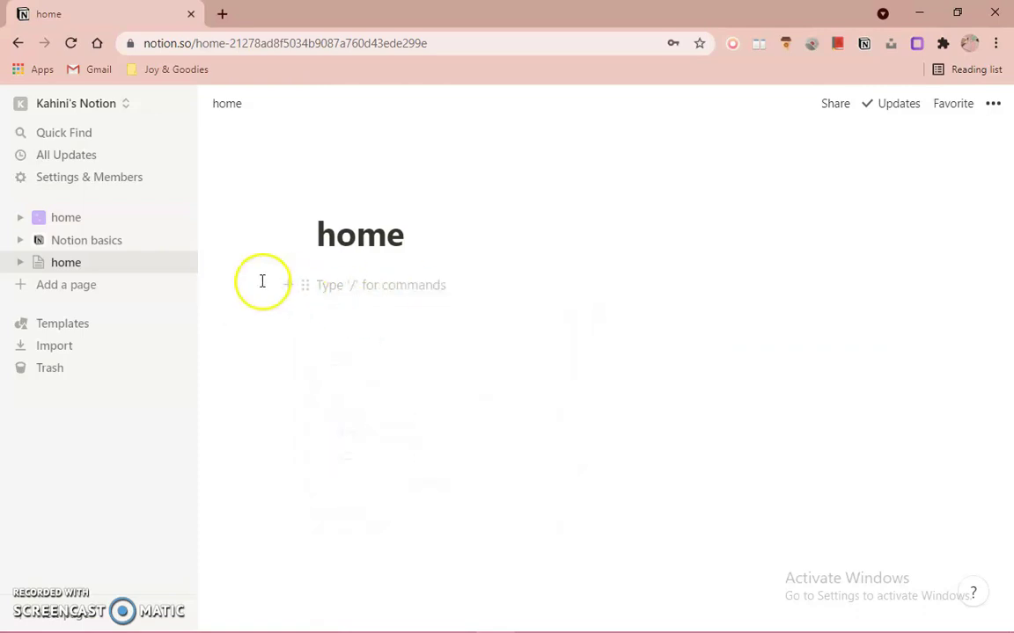
Step: Embed an untitled sub-page in the new home page and return to the home page
click(283, 288)
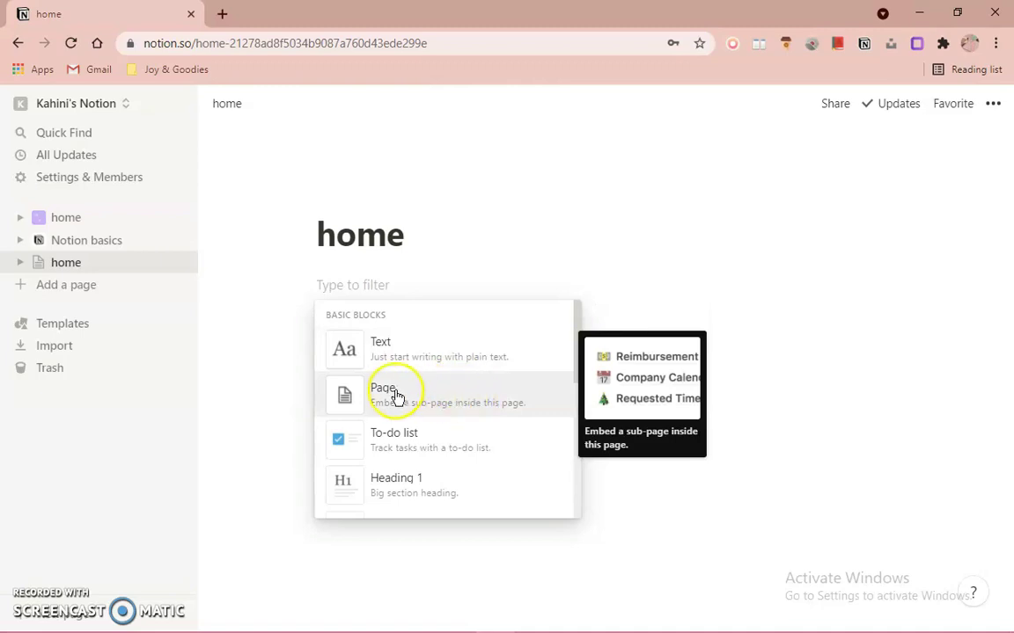
click(518, 392)
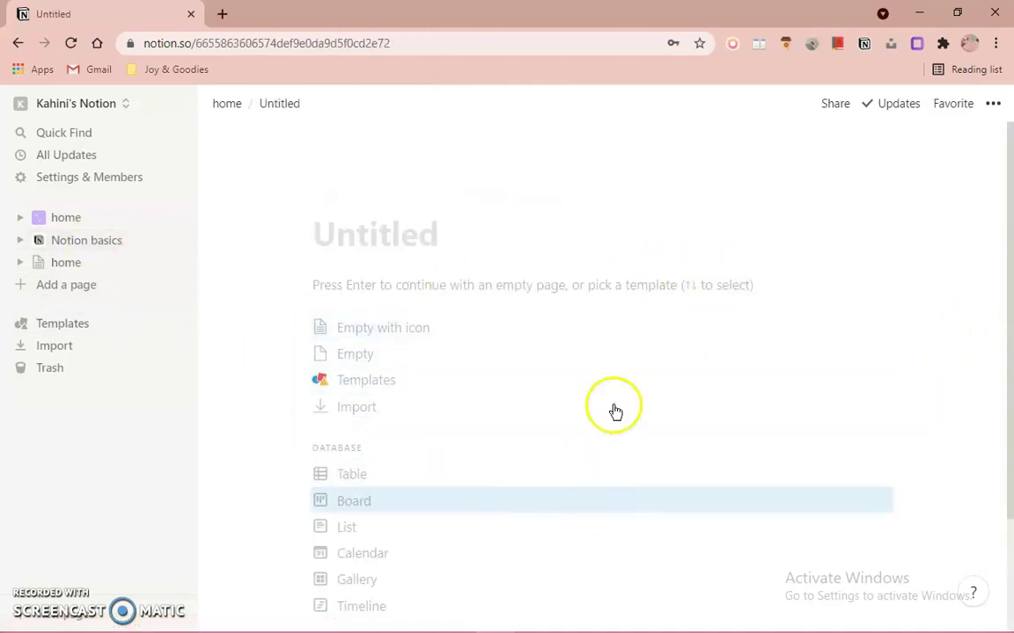
click(21, 262)
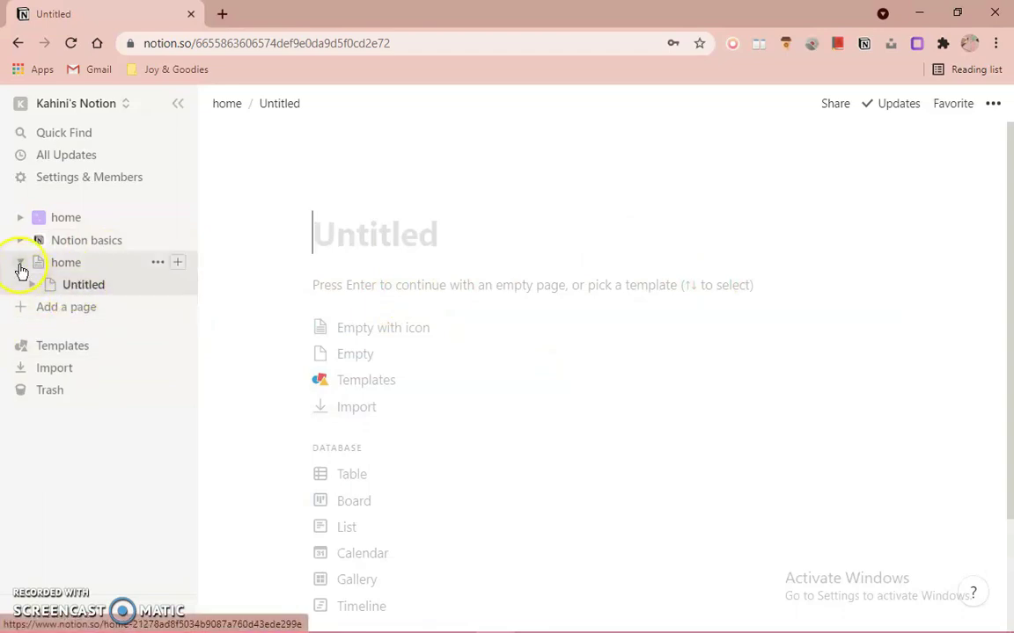
click(20, 263)
click(75, 264)
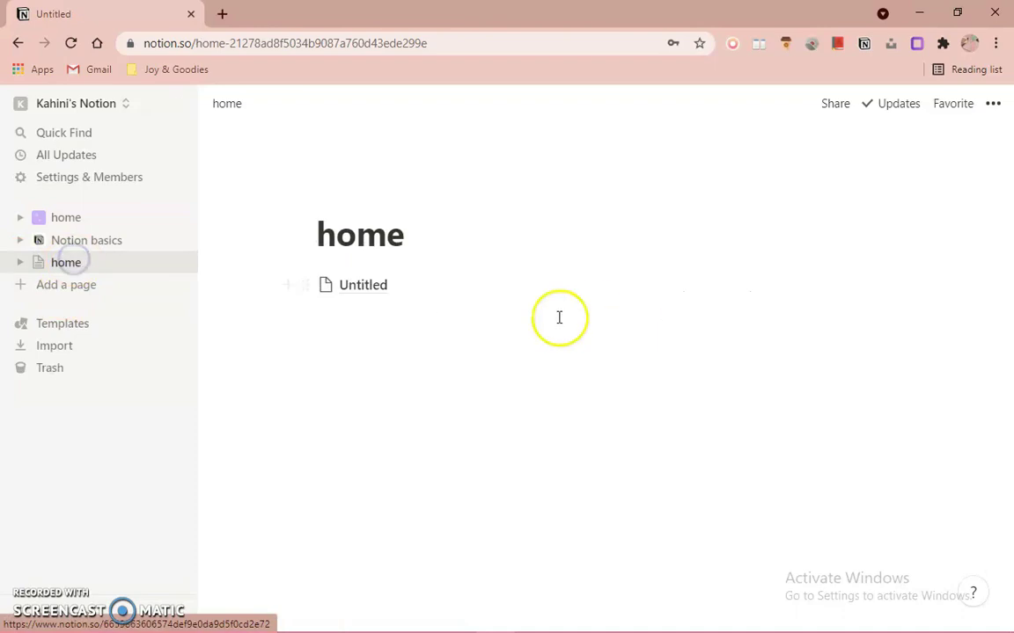
Step: Duplicate the untitled sub-page block on the home page
click(304, 285)
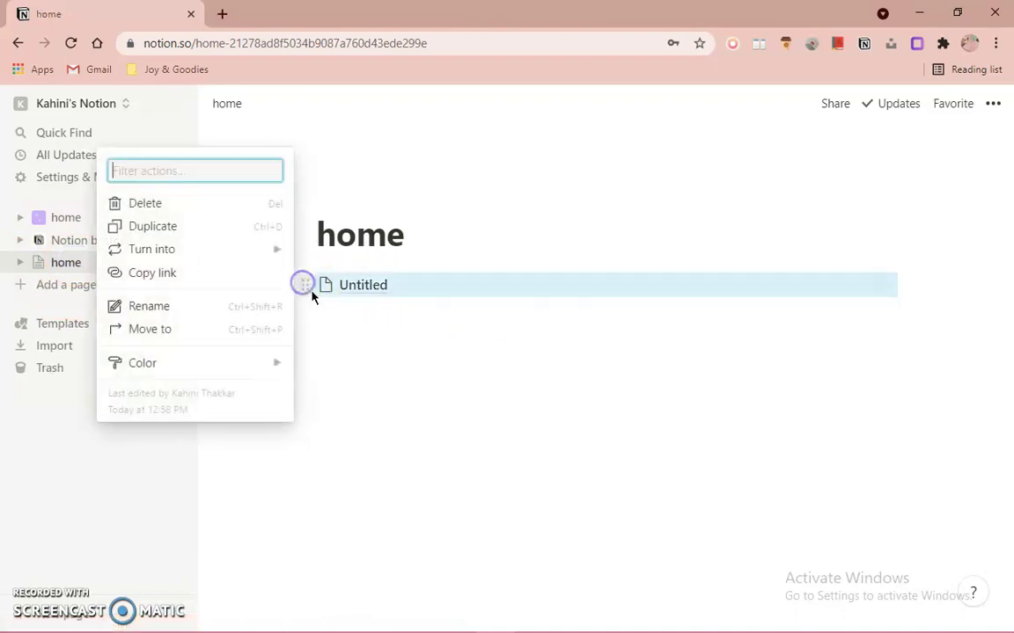
click(309, 307)
drag(307, 284, 311, 351)
click(303, 283)
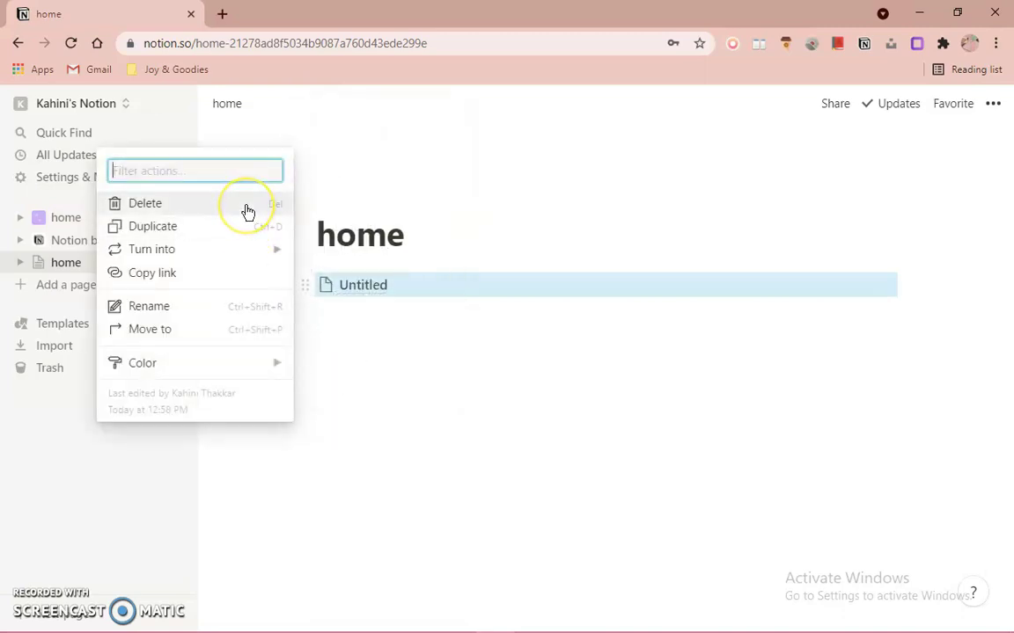
click(244, 228)
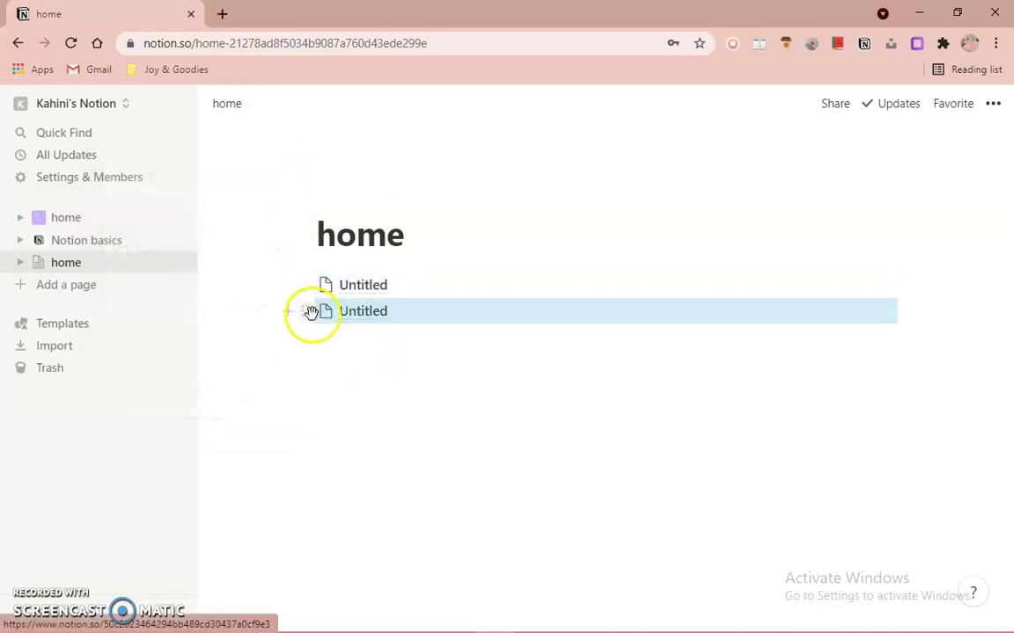
Step: Delete both untitled sub-pages from the home page
click(310, 311)
click(216, 230)
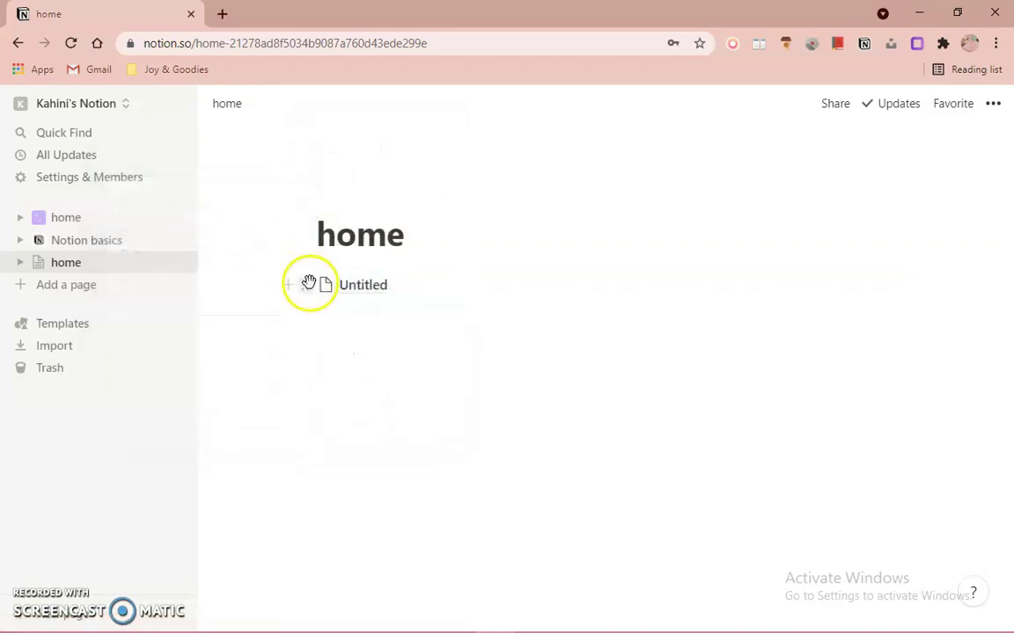
click(308, 284)
click(218, 200)
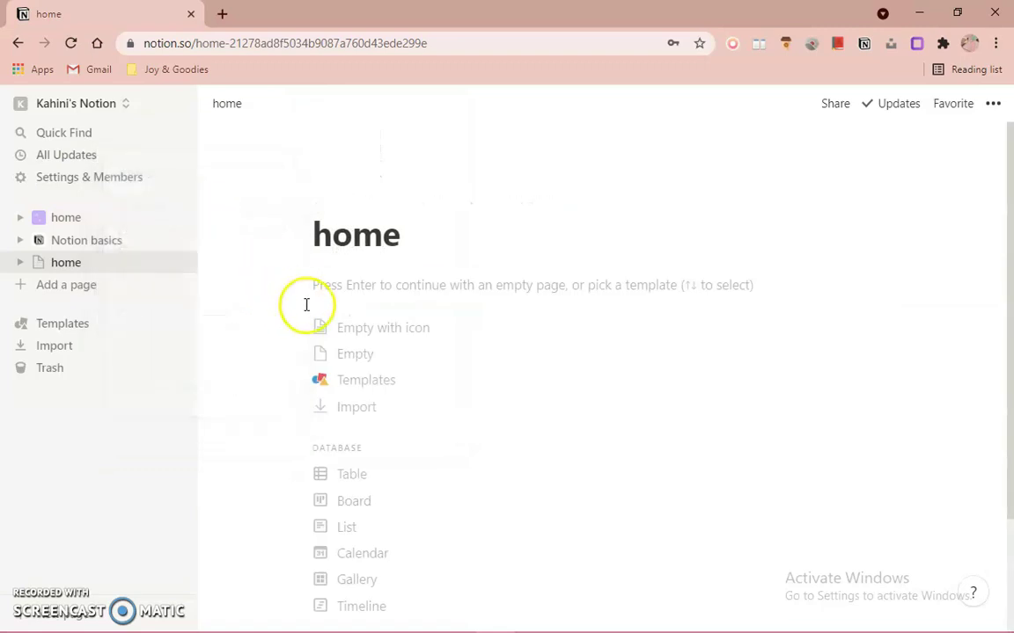
Step: Add a to-do list item reading "create home page" to the home page
click(342, 283)
click(287, 284)
scroll(482, 462, down, 1)
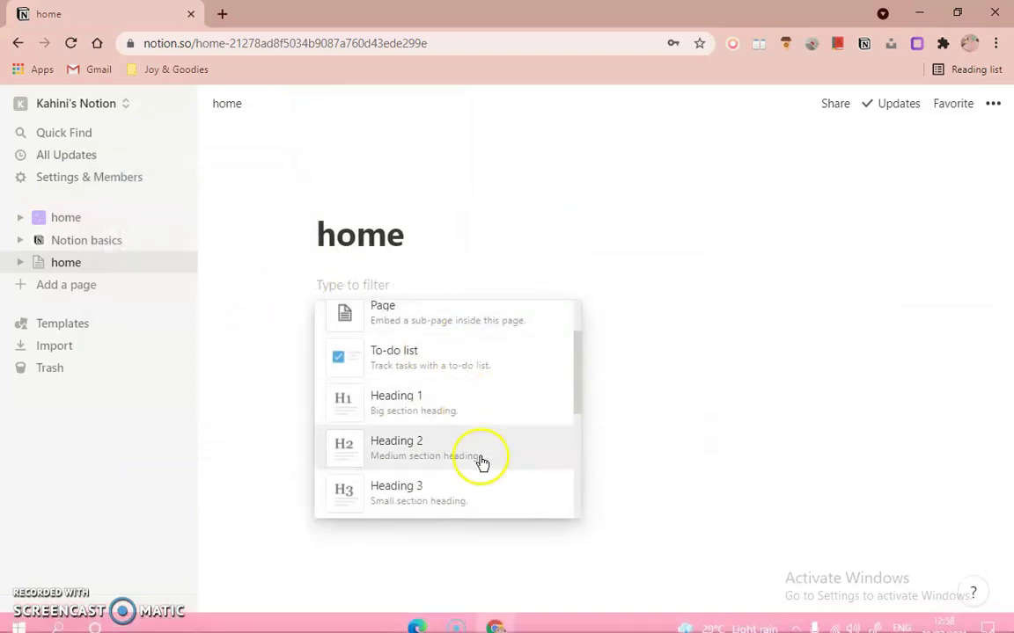
click(466, 356)
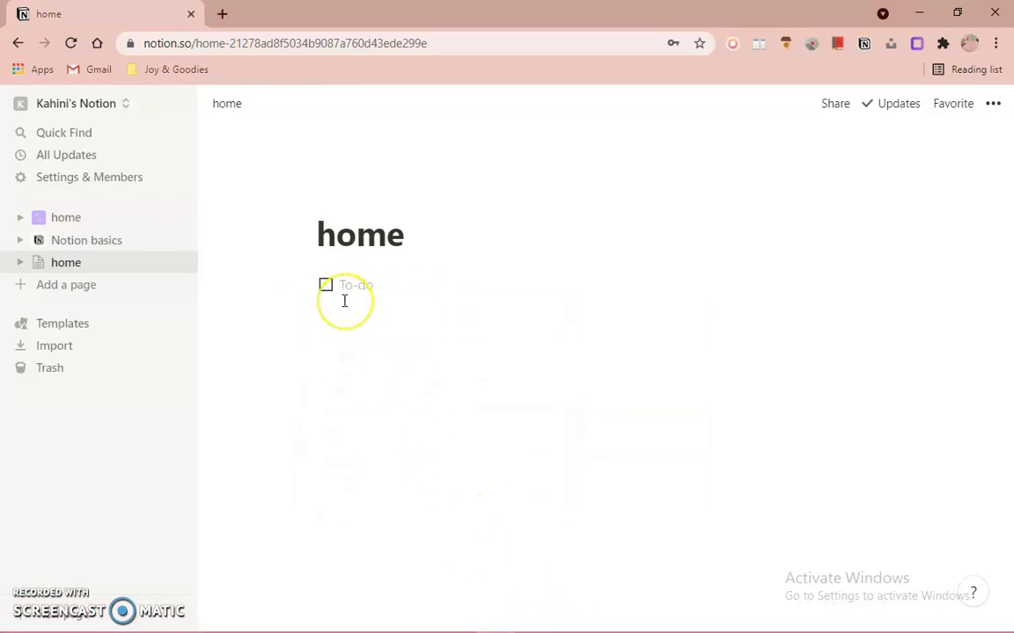
text(crete)
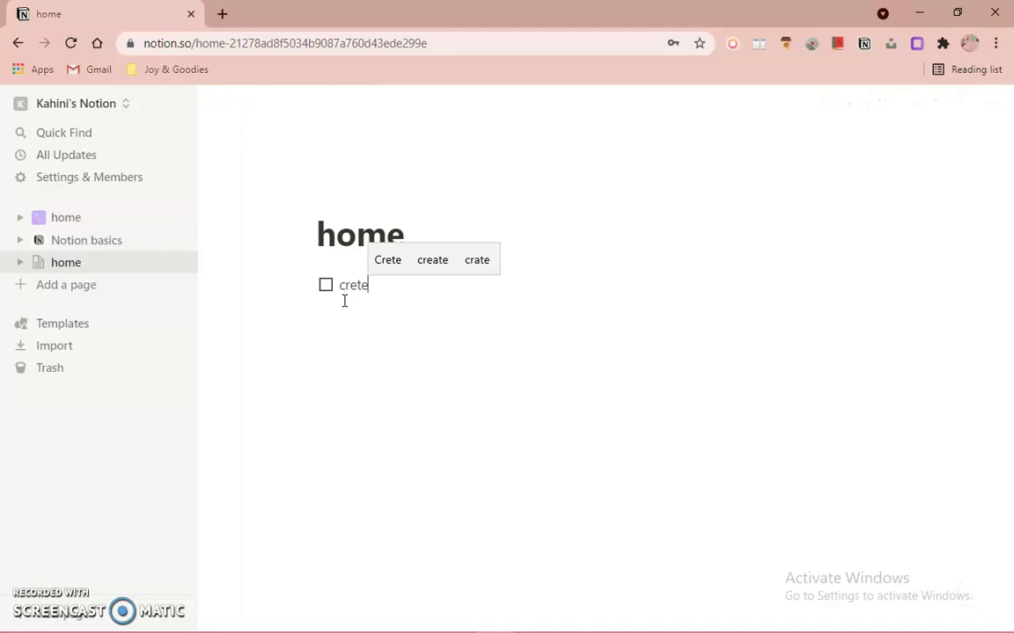
key(BackSpace)
key(BackSpace)
text(ate home page)
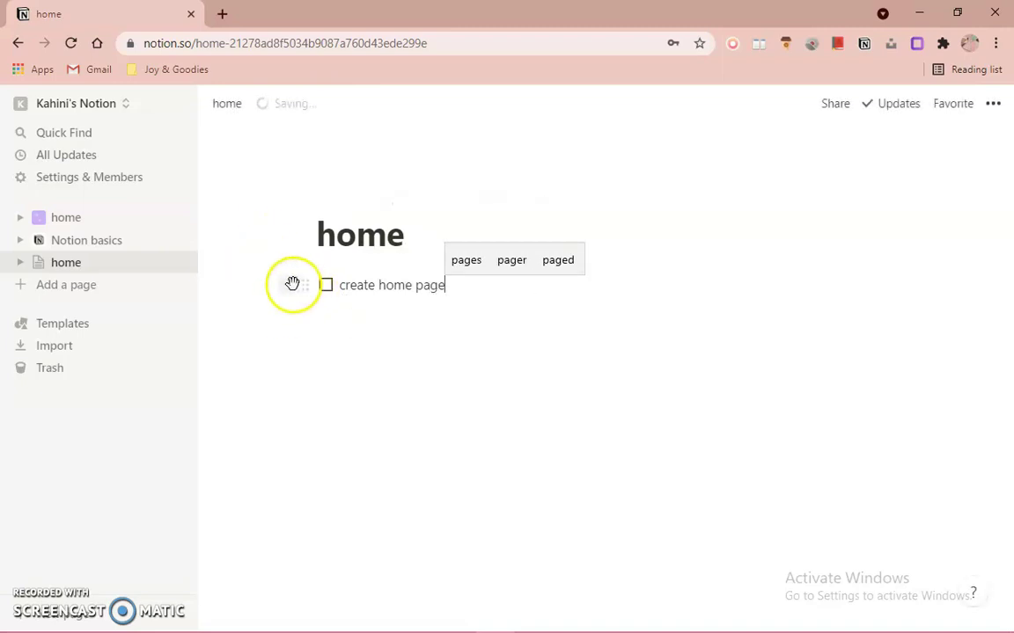
Step: Add a Heading 1 block reading "dhtyfiufvy" below the "create home page" to-do
click(288, 285)
scroll(436, 457, down, 2)
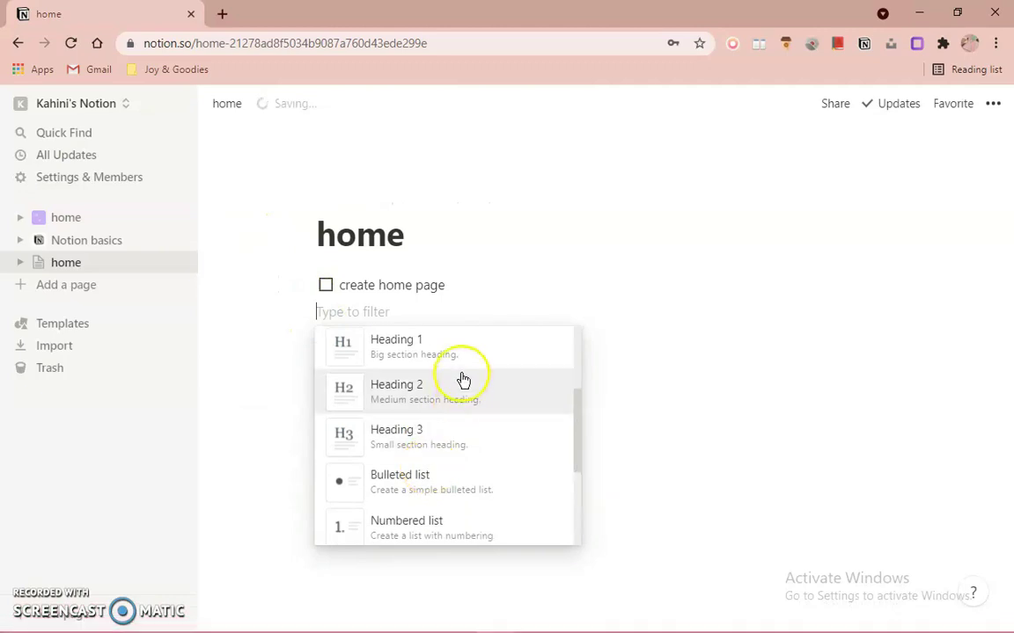
click(460, 348)
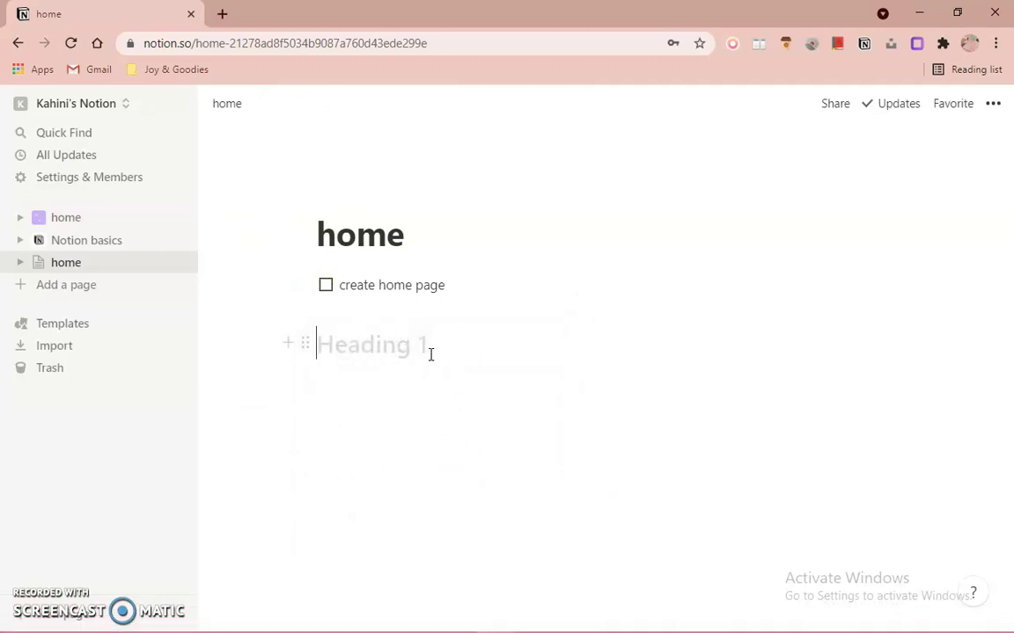
text(dhtyfiufvy)
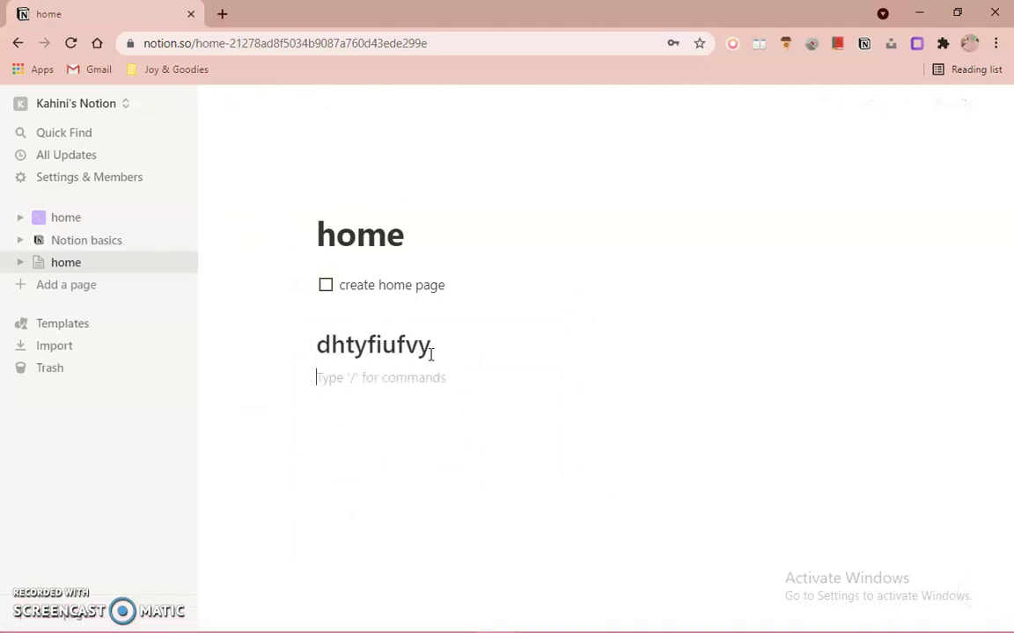
Step: Delete the "dhtyfiufvy" heading from the home page
click(310, 380)
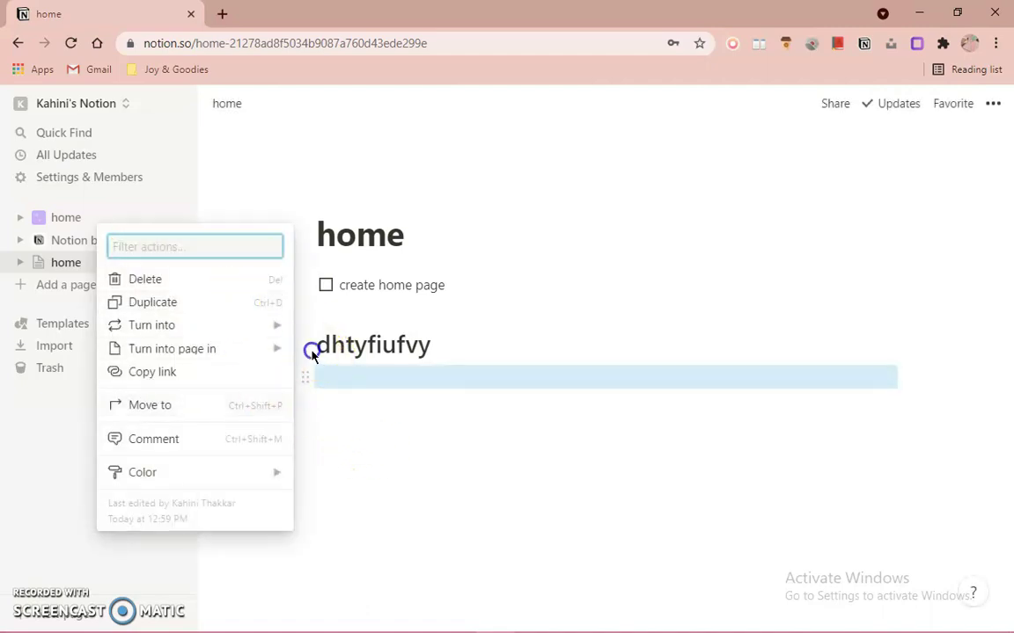
click(310, 350)
click(306, 344)
click(245, 241)
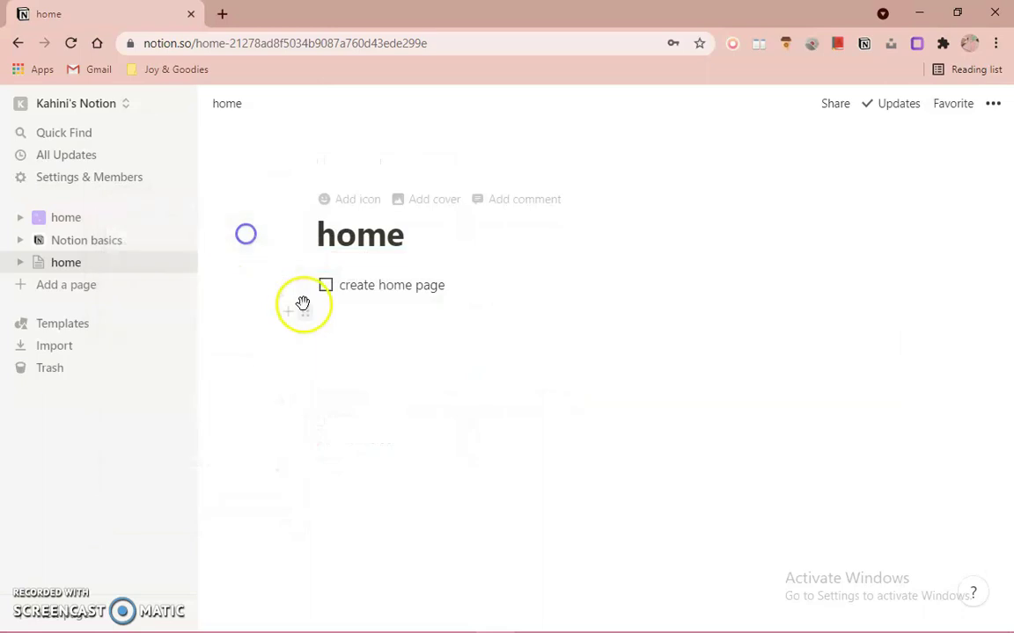
Step: Add a bulleted list item reading "shopping list" below the "create home page" to-do
click(297, 286)
scroll(409, 499, down, 2)
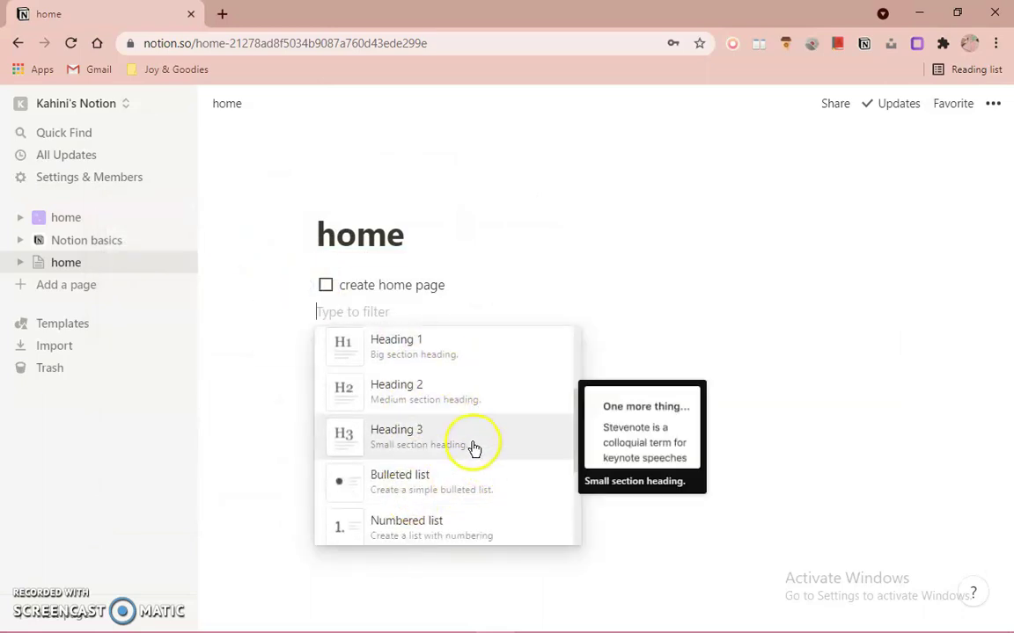
scroll(474, 444, down, 2)
click(463, 400)
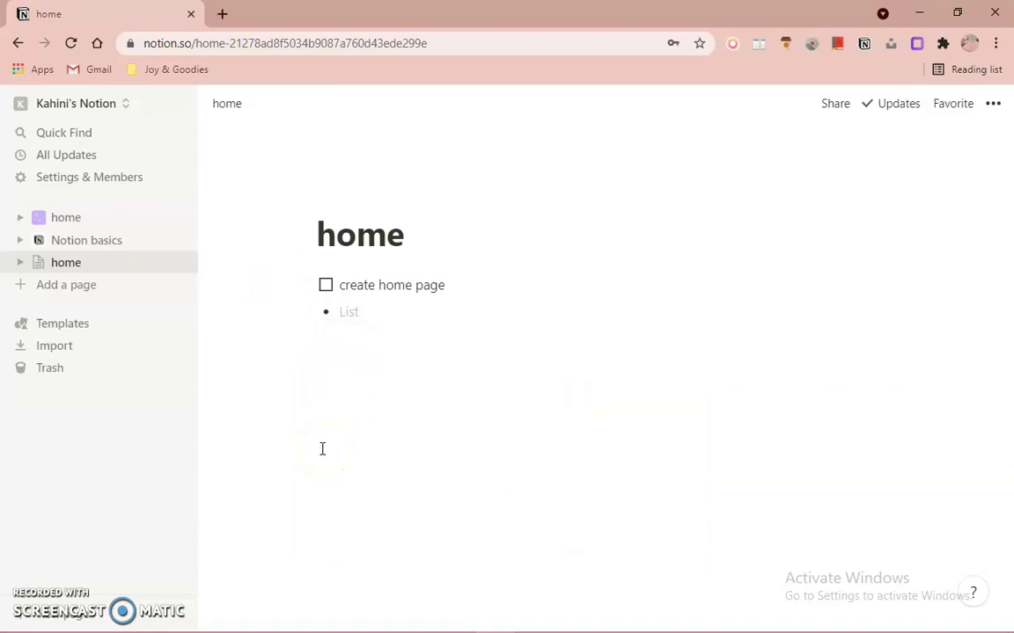
text(shopping list)
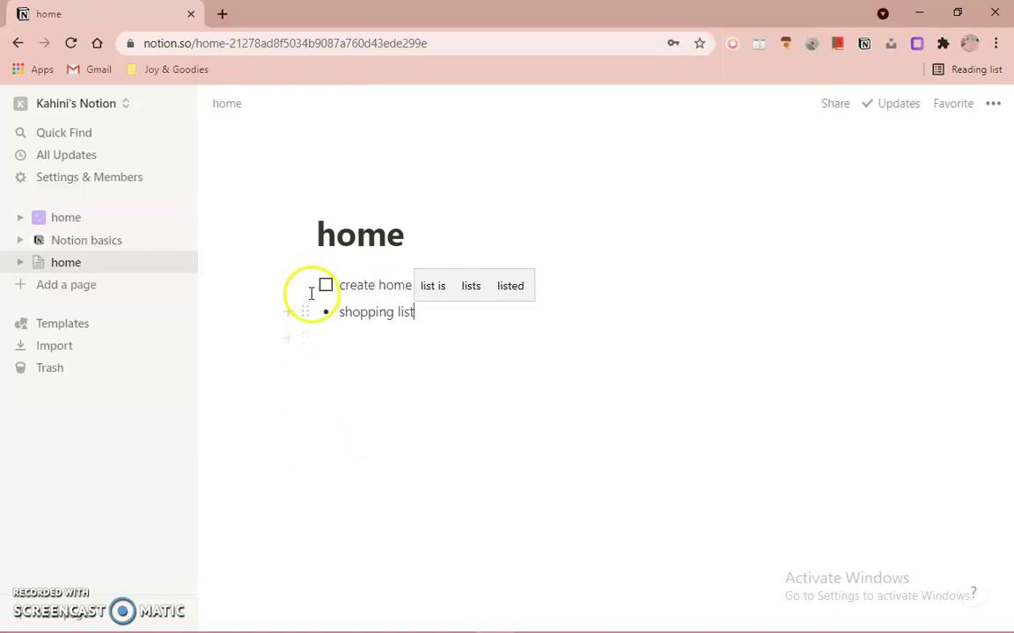
Step: Add a toggle list titled "youtube goals" below the "shopping list" bullet
click(292, 311)
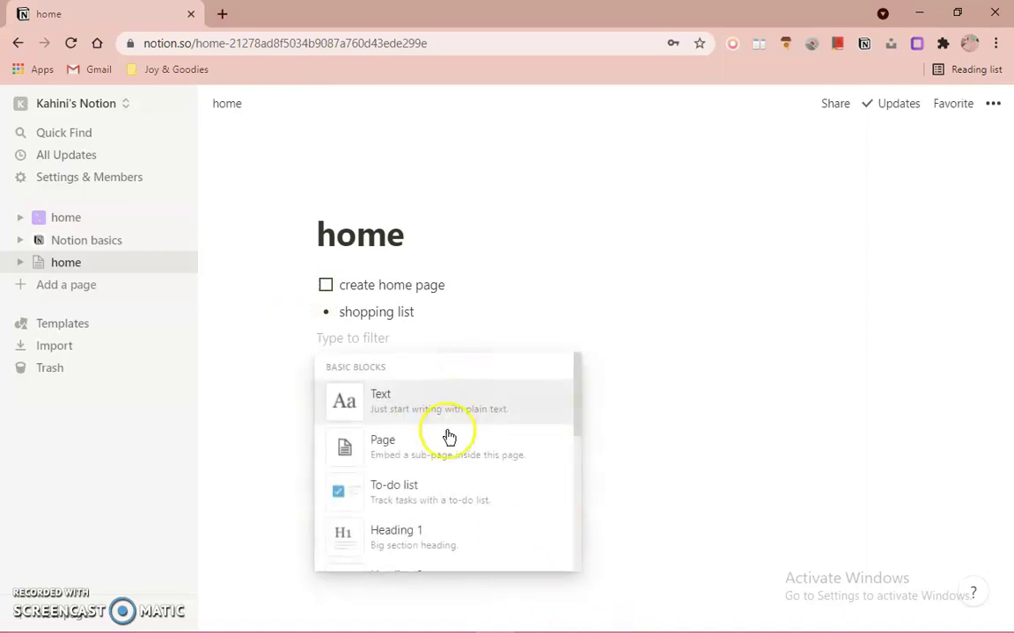
scroll(453, 457, down, 3)
scroll(466, 428, up, 2)
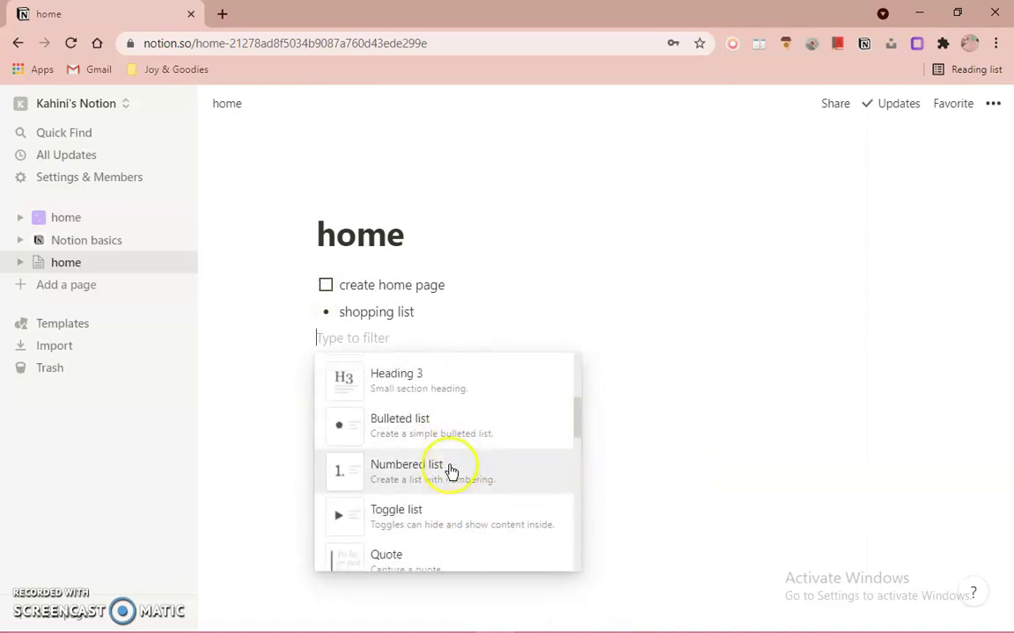
scroll(460, 414, down, 2)
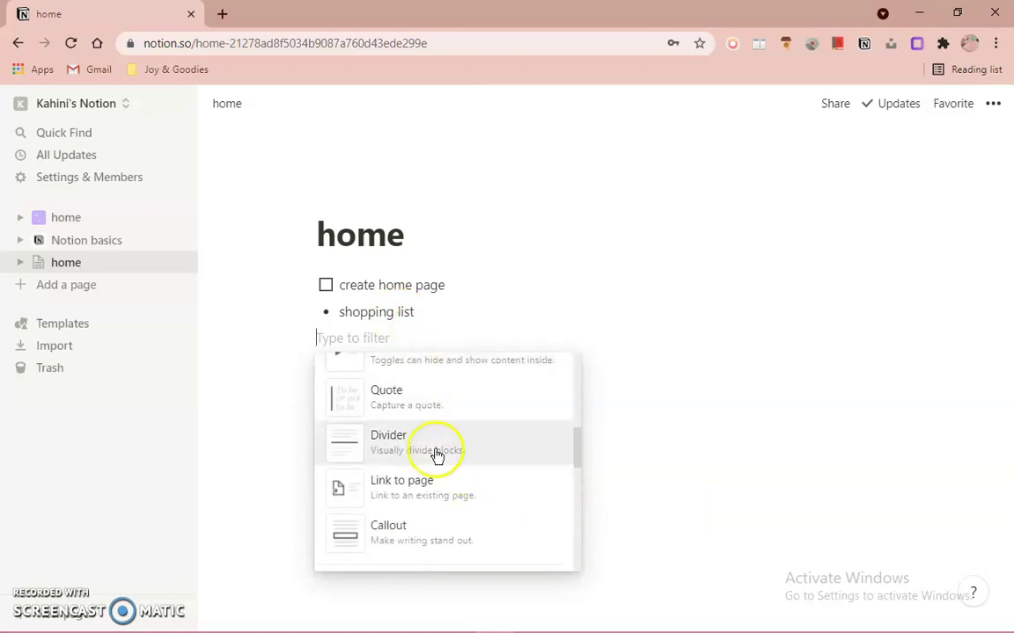
scroll(436, 452, up, 2)
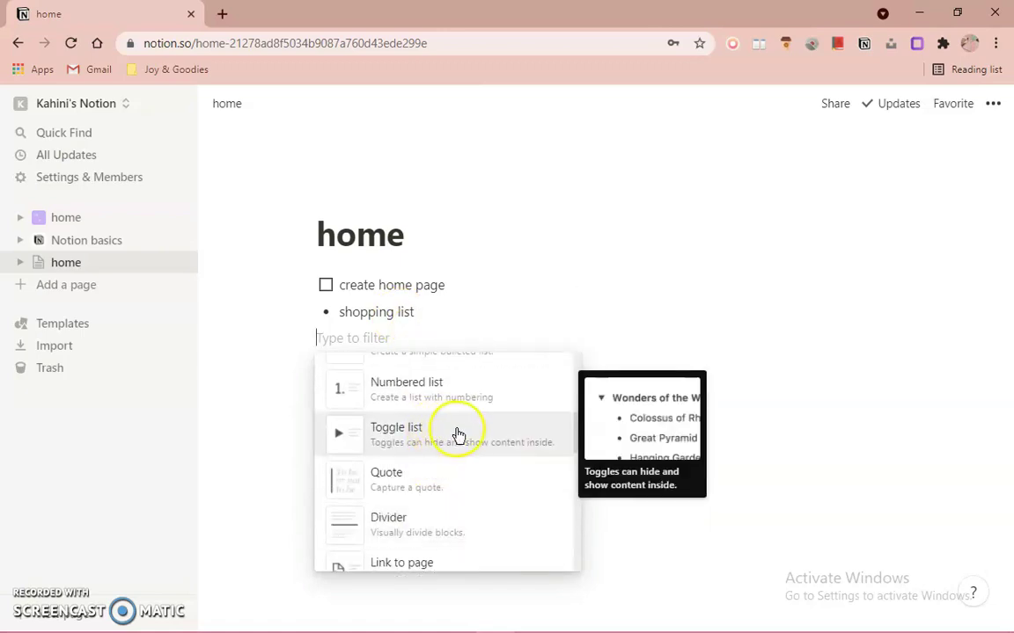
click(457, 435)
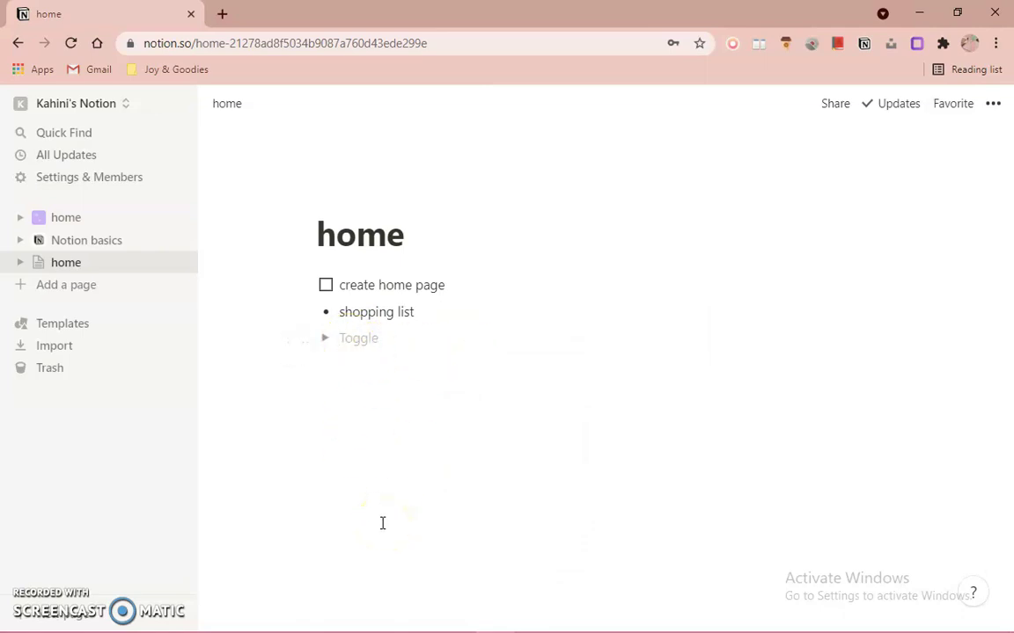
text(youtube goa)
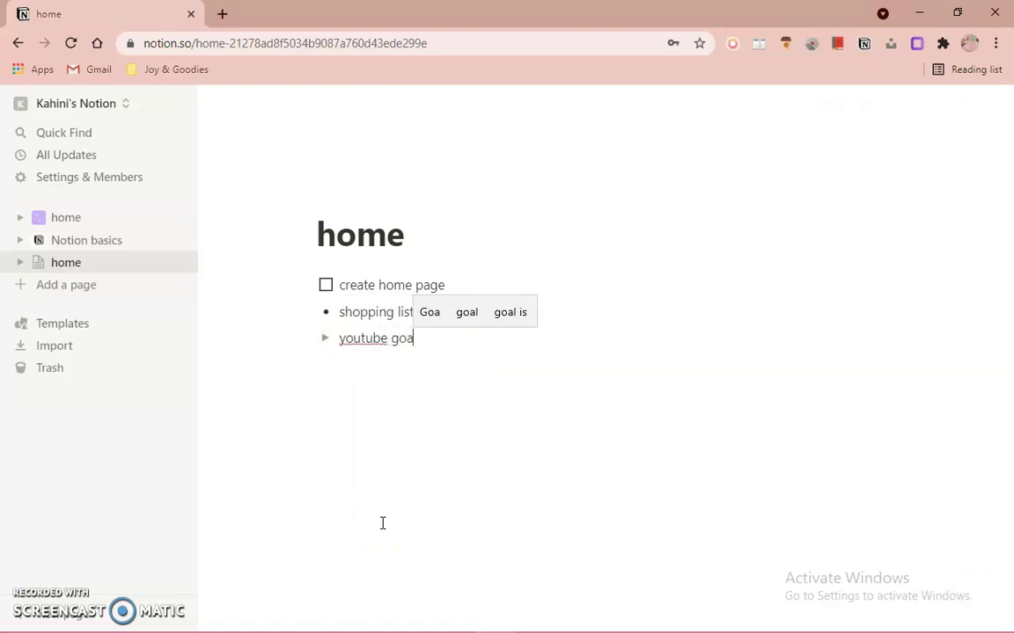
text(l)
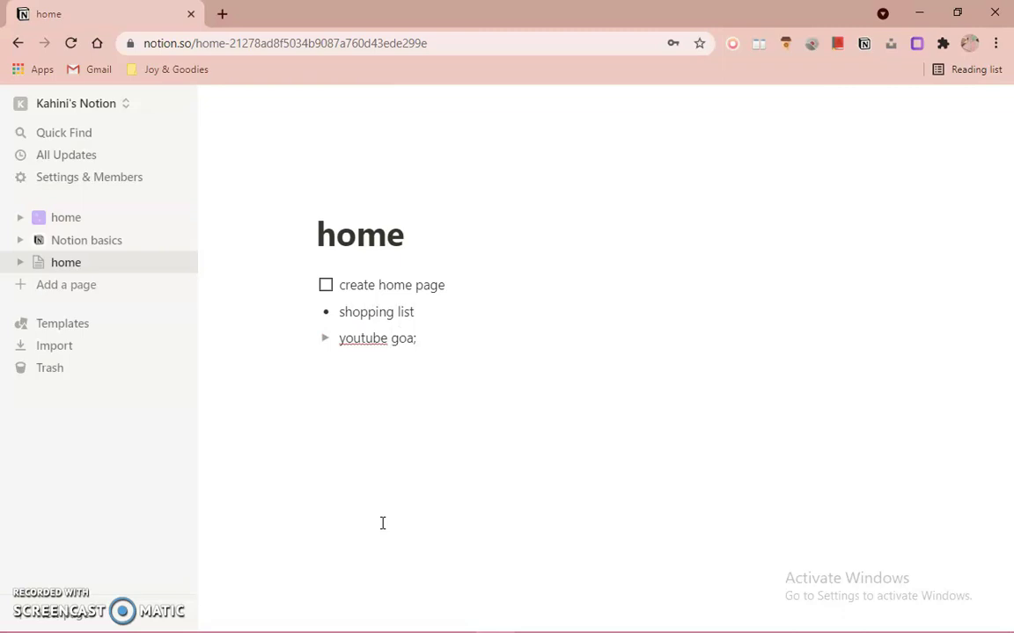
text(s)
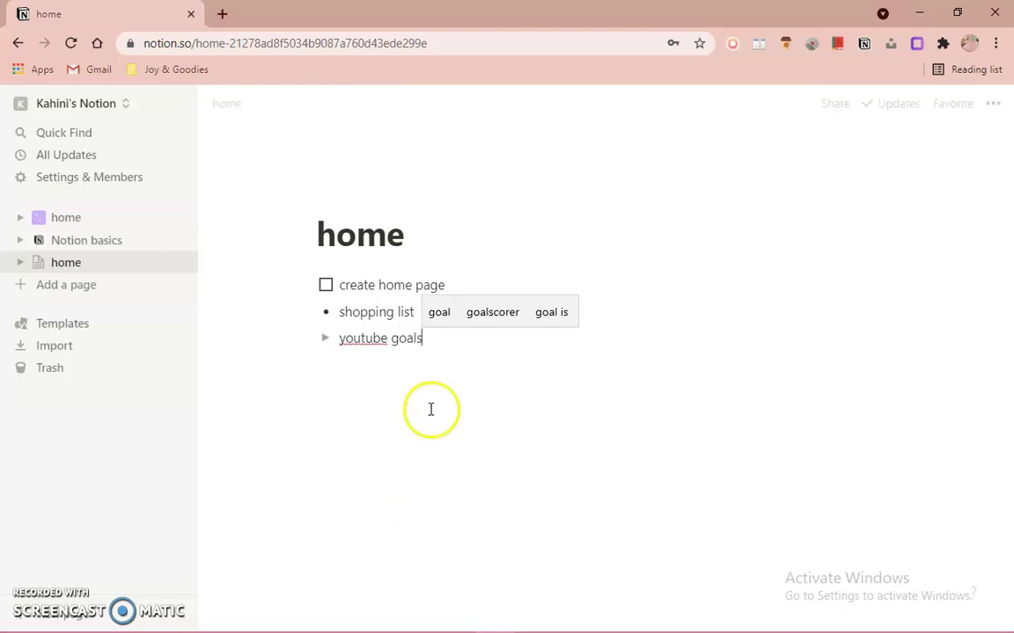
Step: Expand the "youtube goals" toggle, insert an empty callout inside it and collapse the toggle
click(325, 338)
click(357, 364)
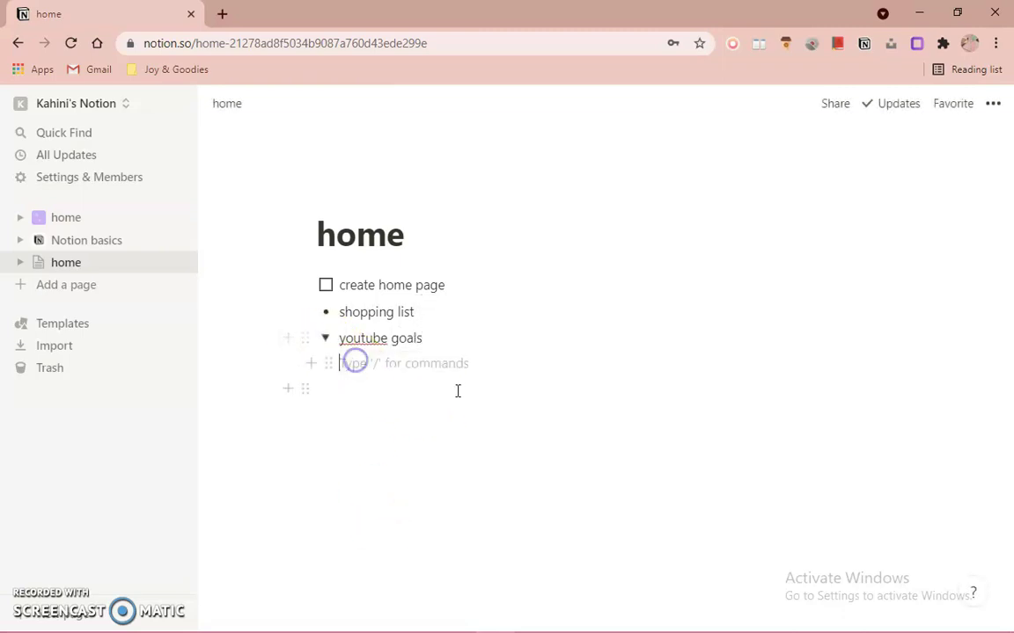
text(cxxu)
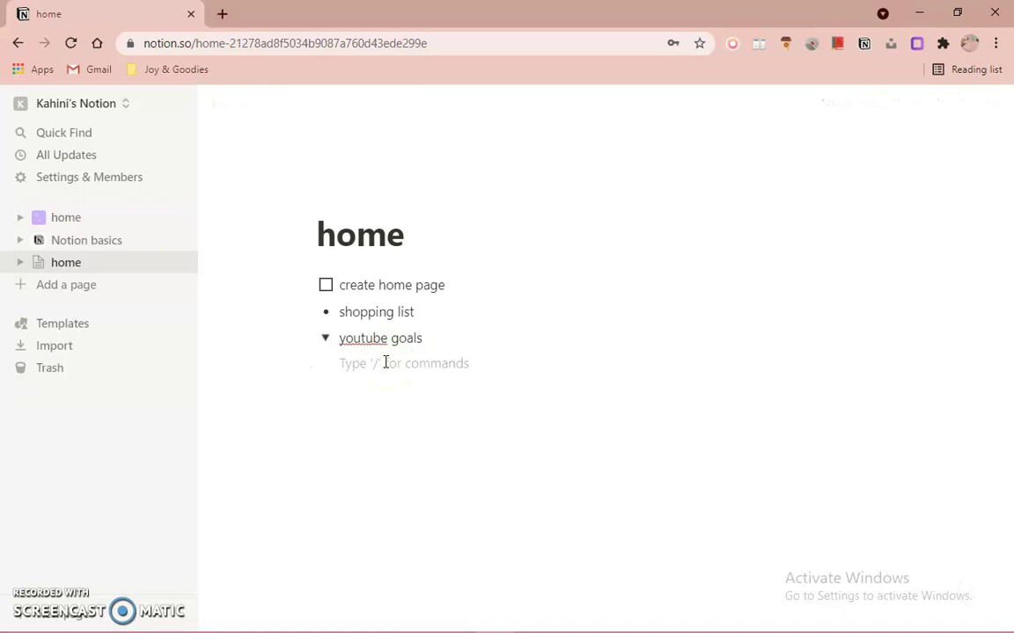
click(315, 364)
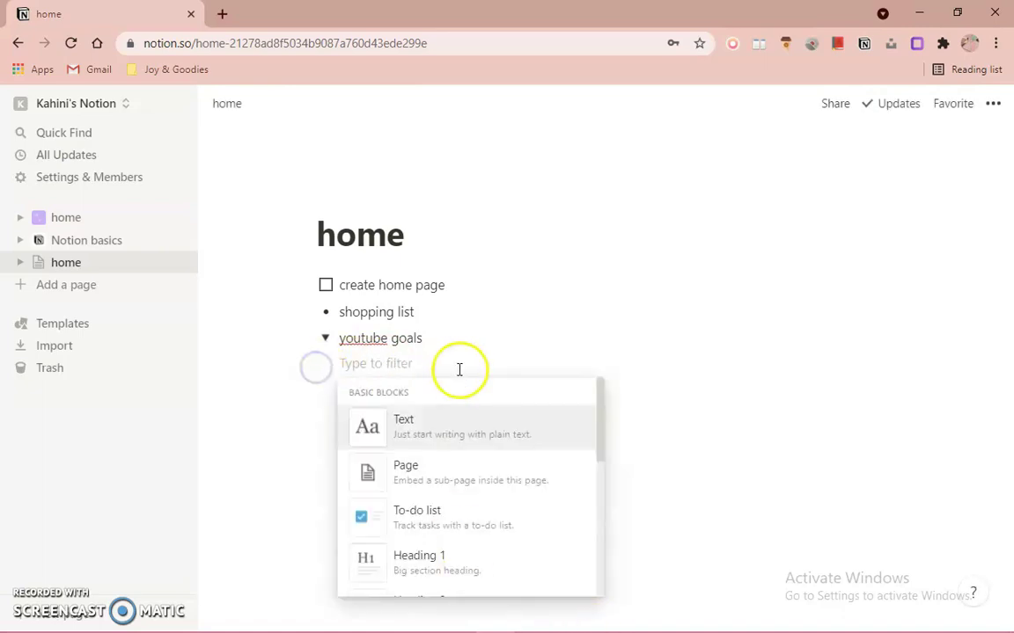
scroll(479, 507, down, 8)
scroll(475, 507, up, 3)
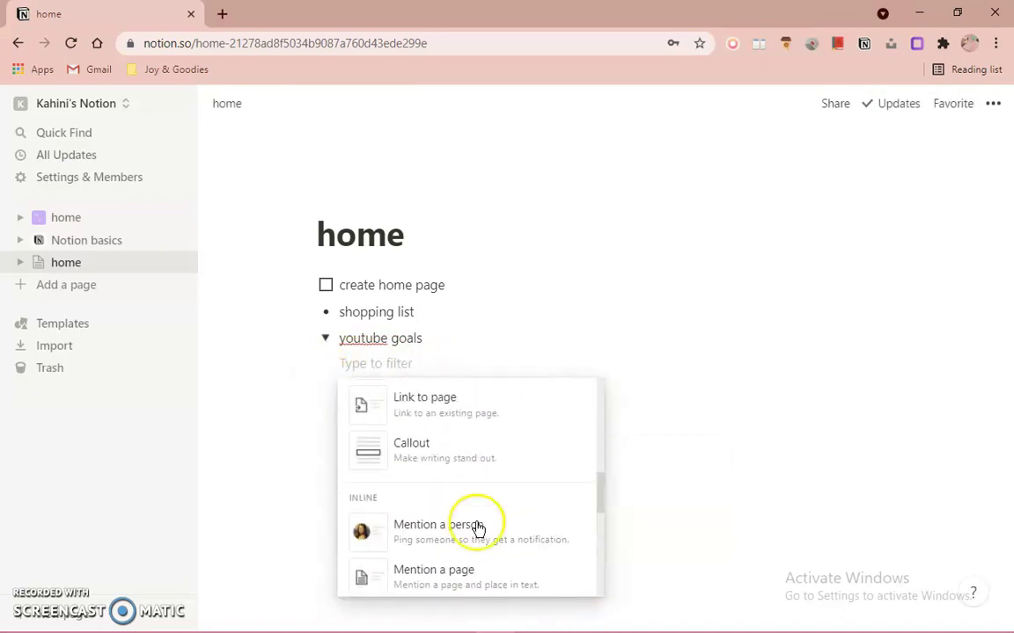
scroll(478, 530, up, 2)
click(476, 528)
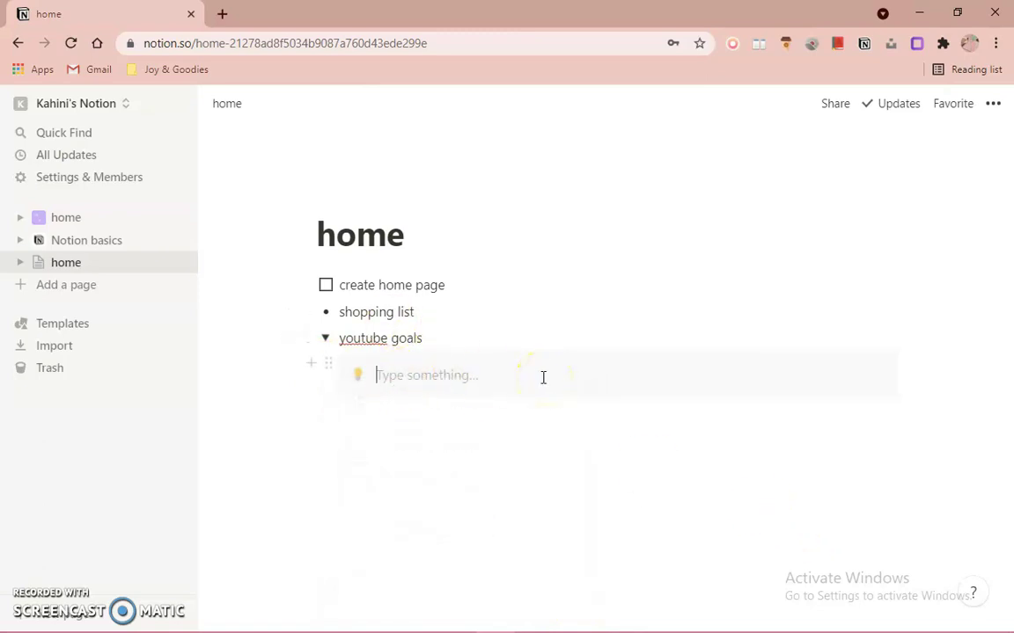
click(323, 347)
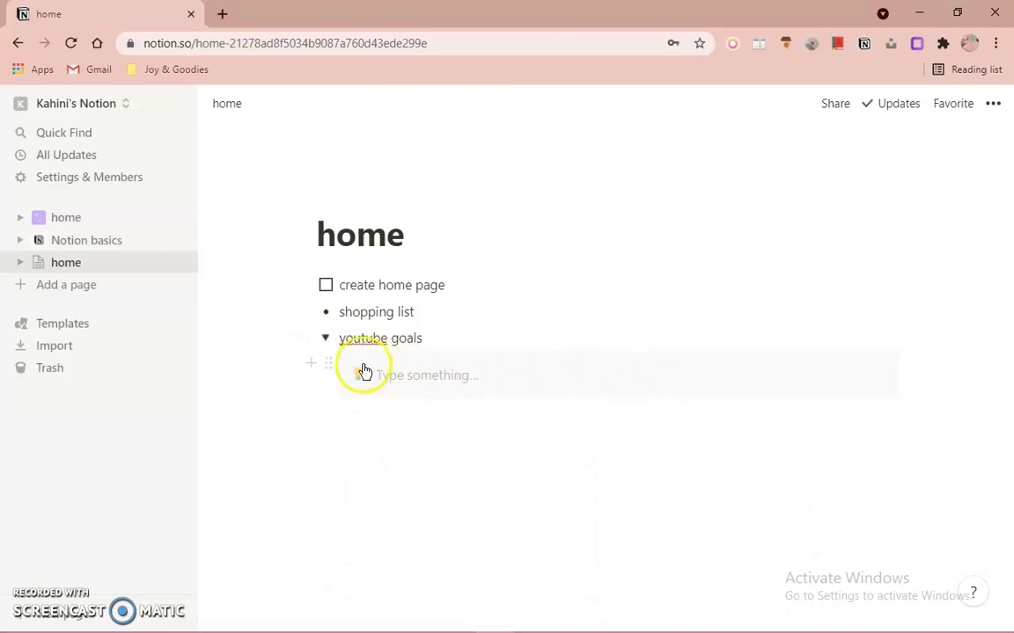
click(325, 339)
Step: Examine the block types that can be inserted below the "youtube goals" toggle, such as Numbered list, Quote, Divider and Callout
click(288, 340)
scroll(375, 500, down, 3)
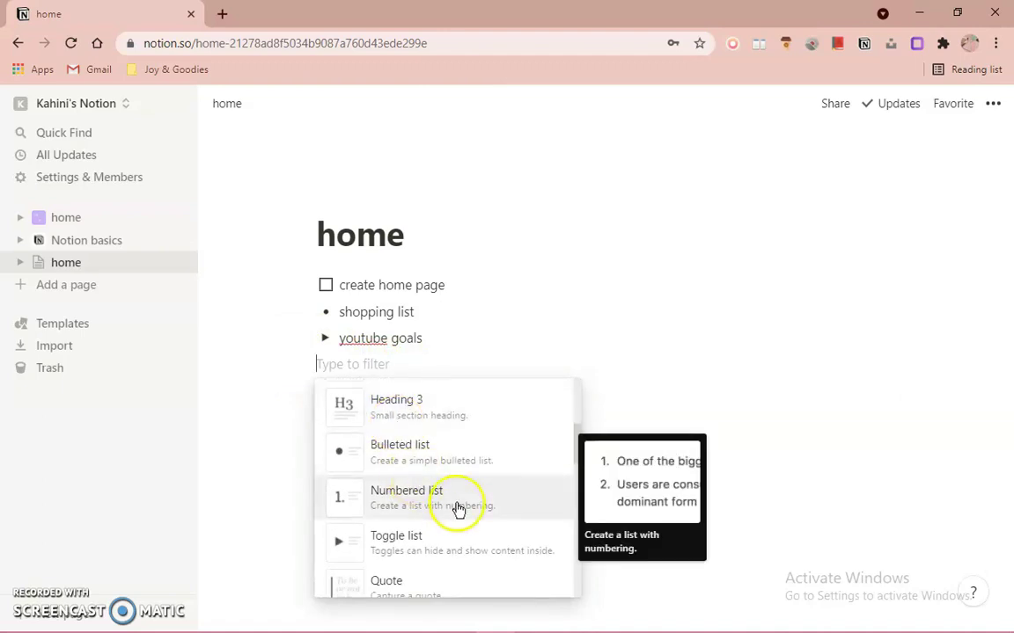
scroll(459, 509, down, 2)
scroll(471, 447, up, 1)
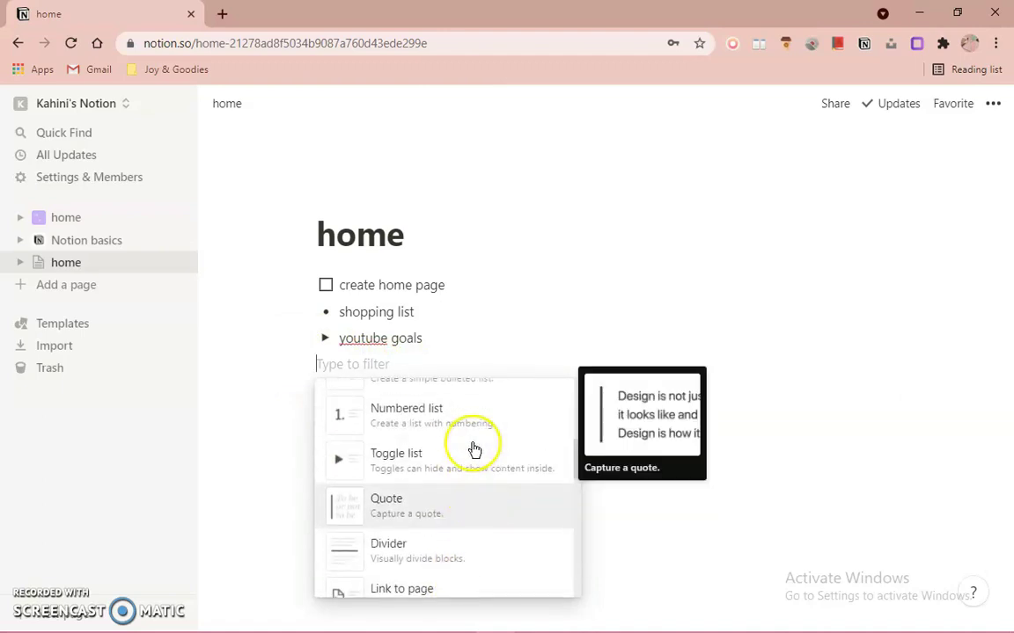
scroll(464, 503, down, 1)
scroll(461, 499, down, 2)
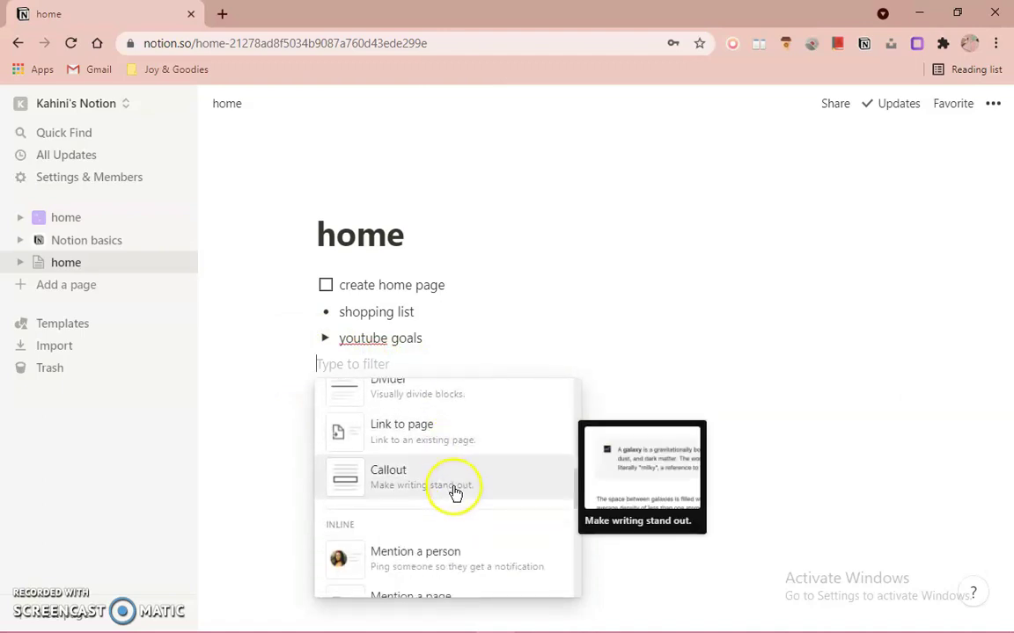
scroll(481, 513, up, 2)
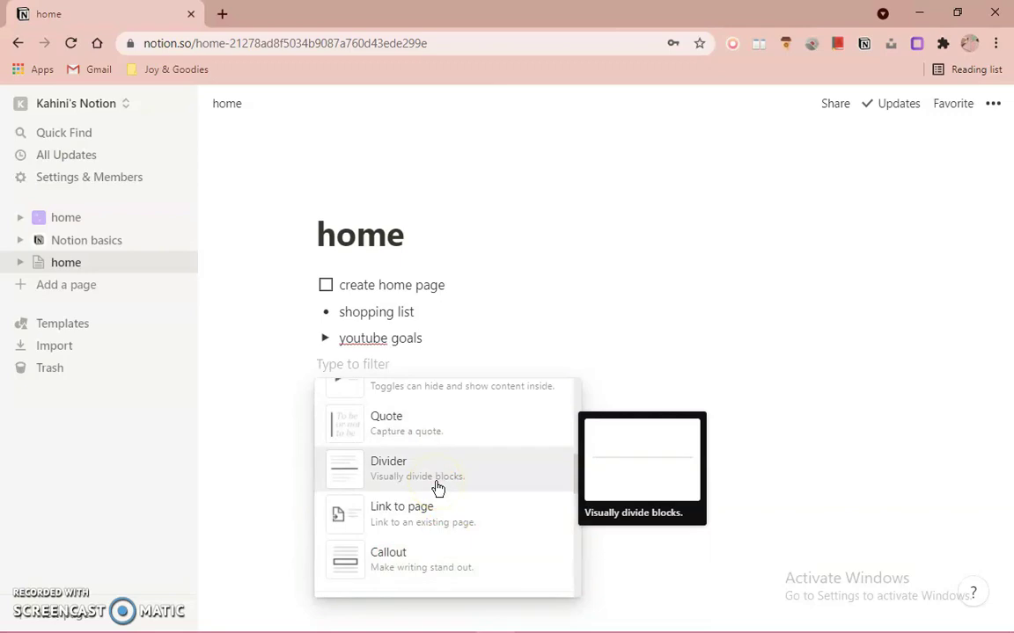
click(331, 312)
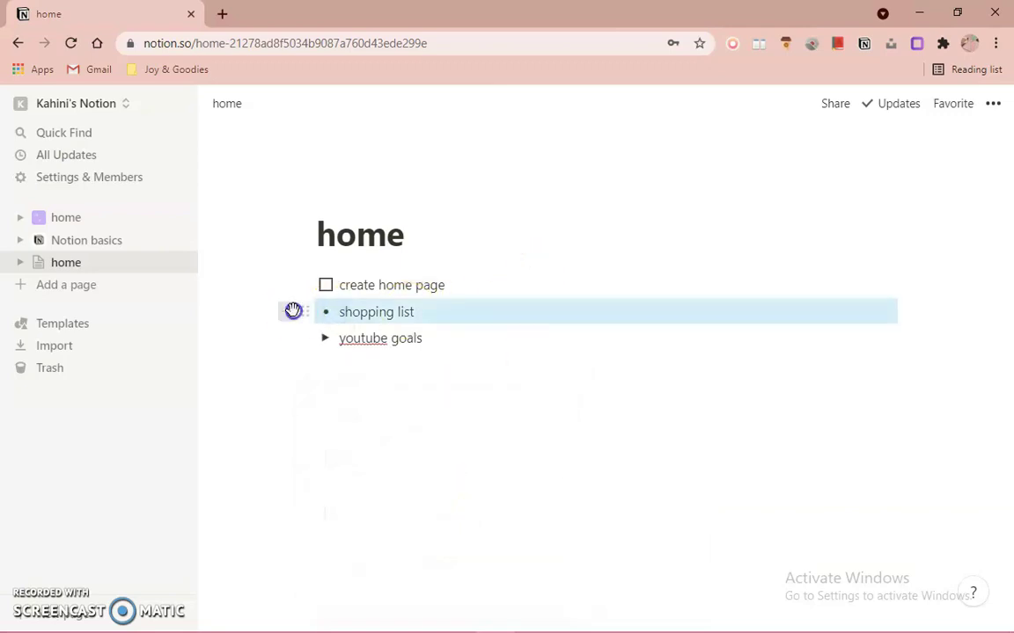
Step: Insert a divider between the "shopping list" bullet and the "youtube goals" toggle
click(293, 311)
scroll(443, 440, down, 3)
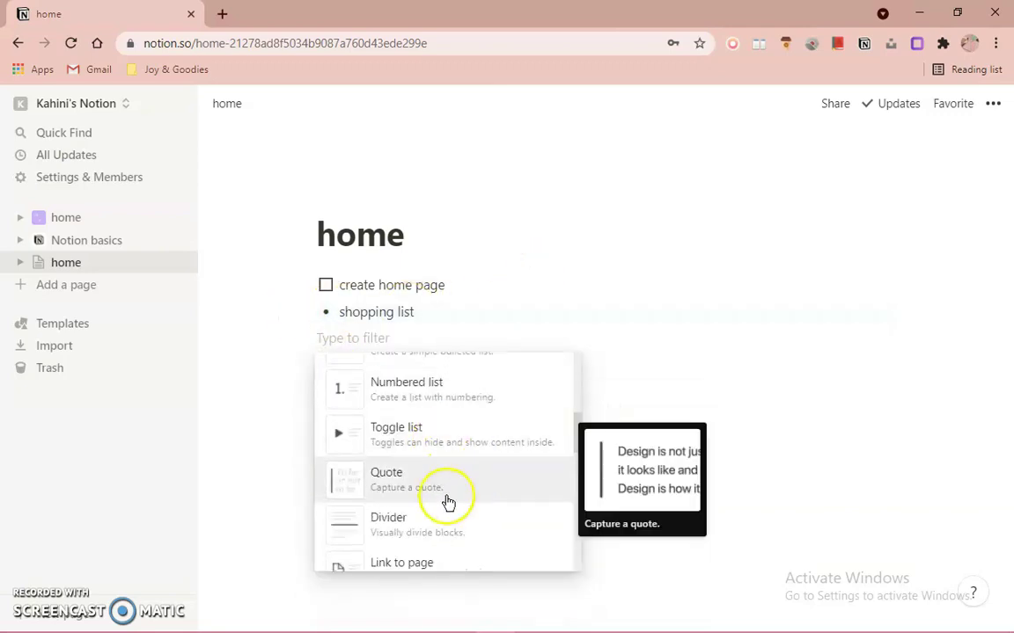
click(441, 518)
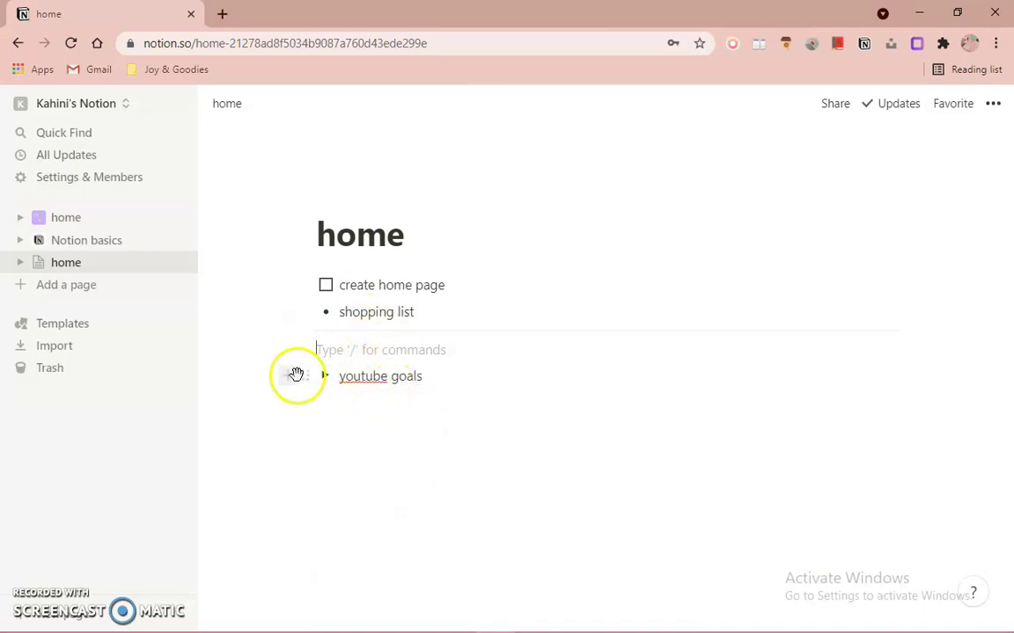
Step: Insert a person mention of the workspace owner below the "youtube goals" toggle
click(294, 375)
scroll(515, 299, down, 6)
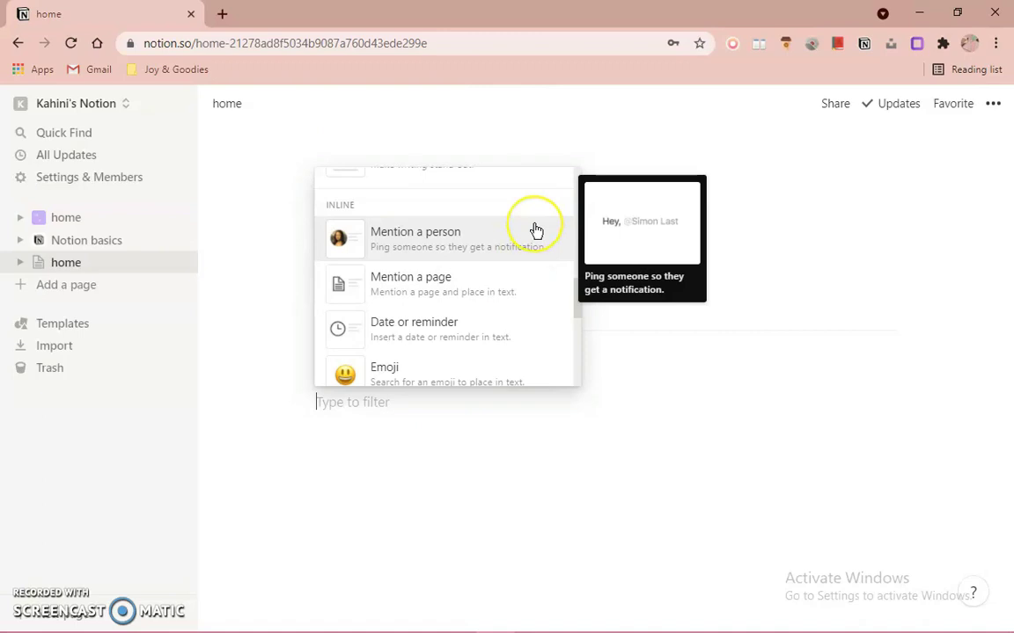
click(536, 230)
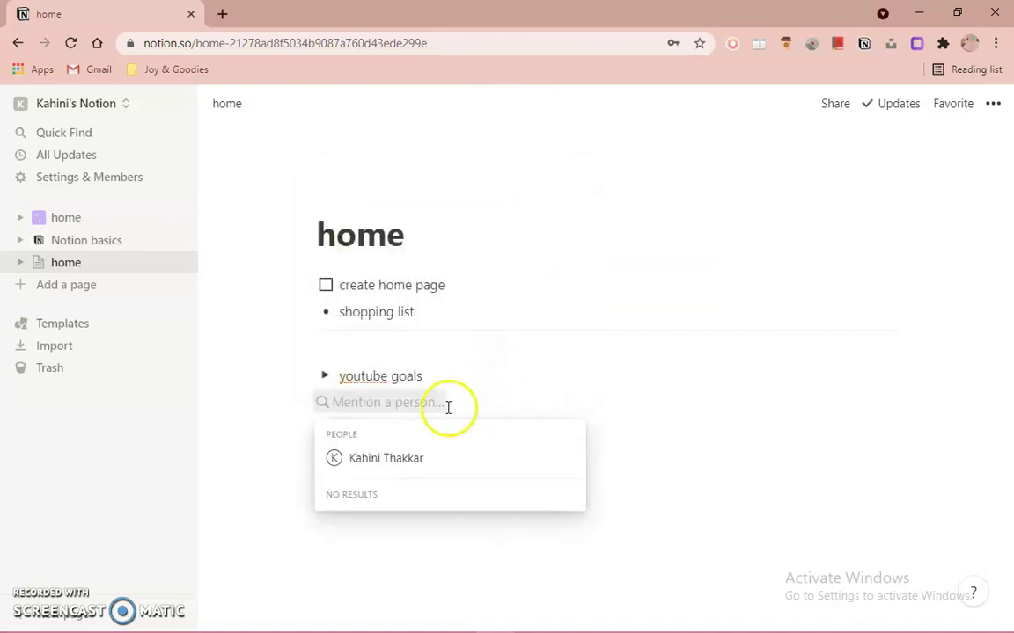
click(396, 457)
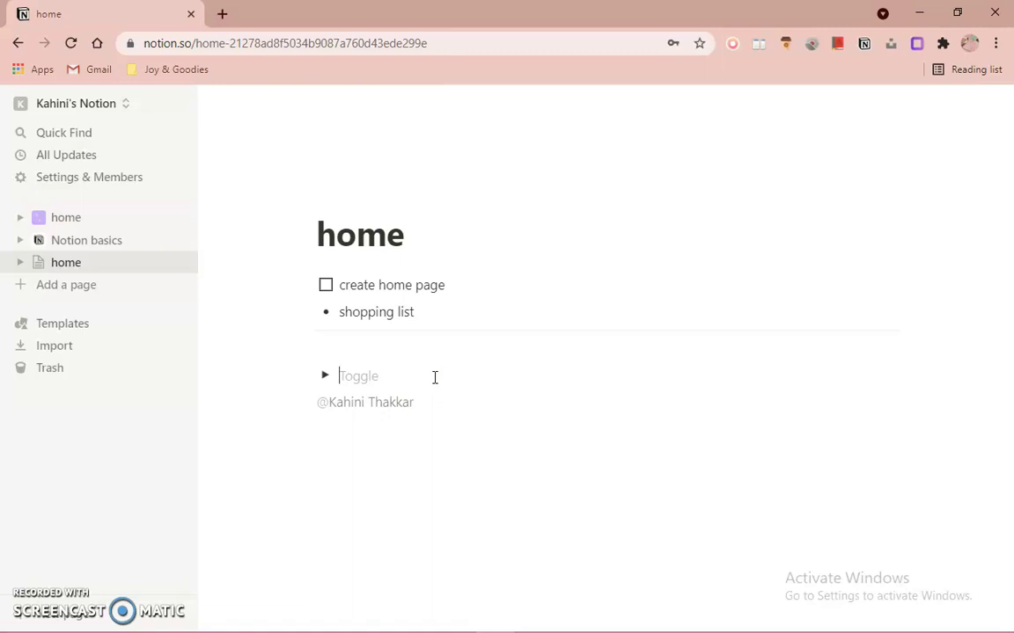
Step: Enter the text "this page belongs to-" in the empty toggle above the person mention
text(his p)
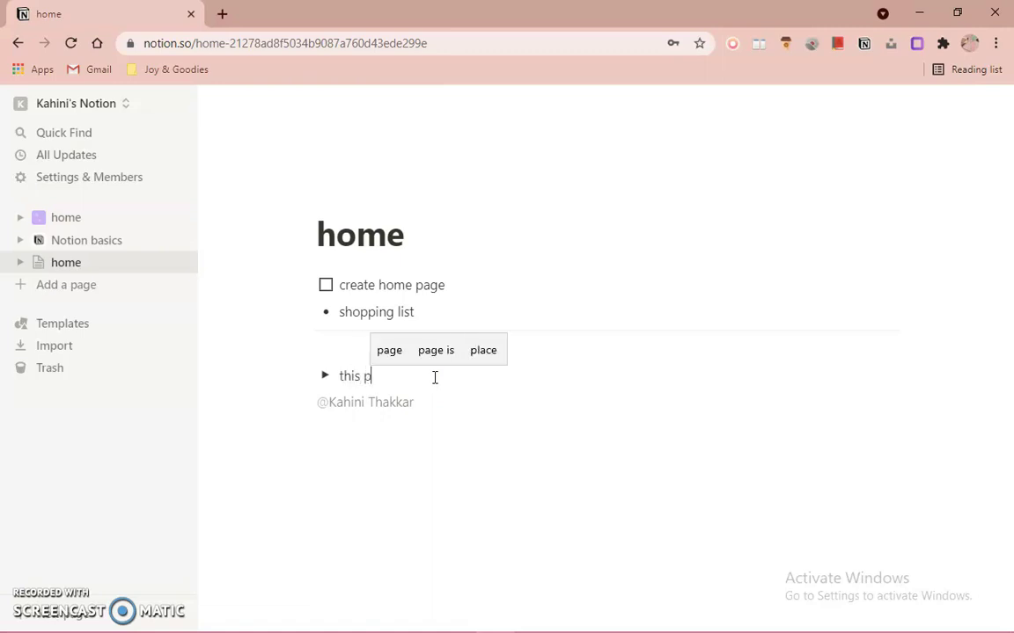
text(age b)
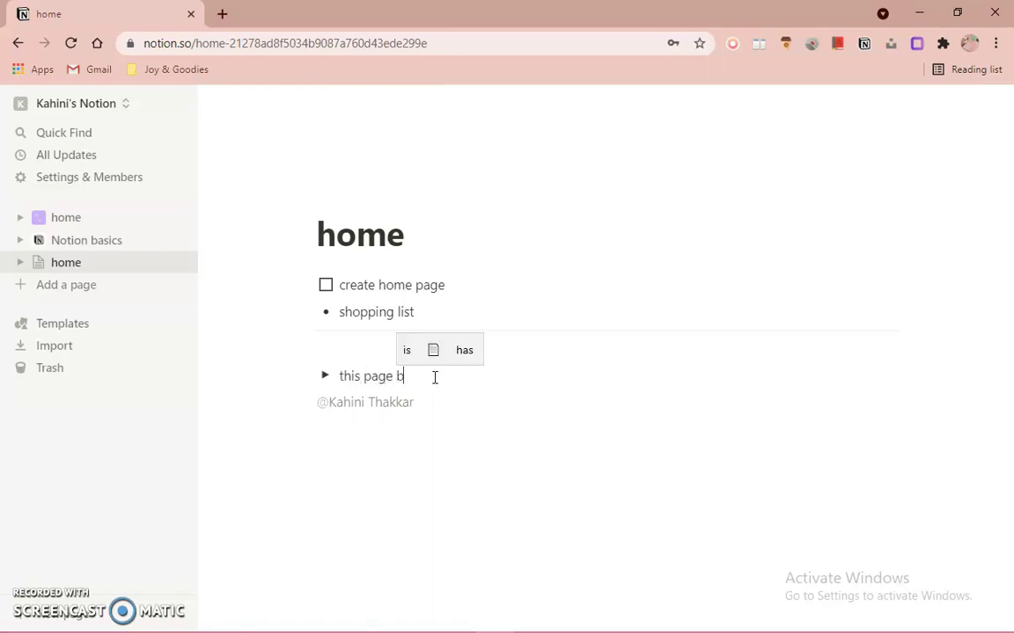
text(elong)
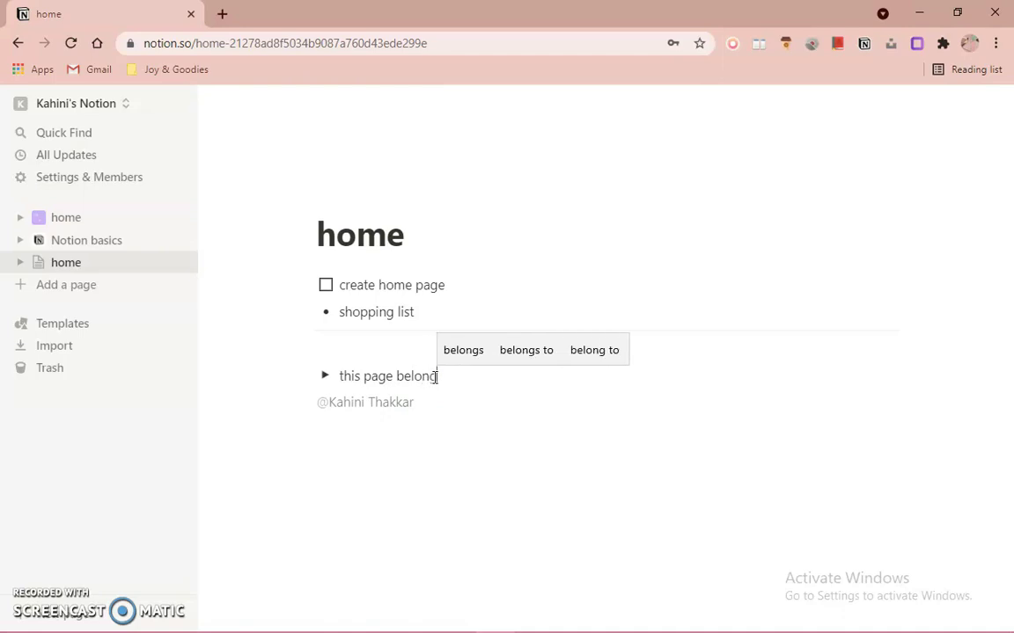
text(s tp)
key(BackSpace)
text(o)
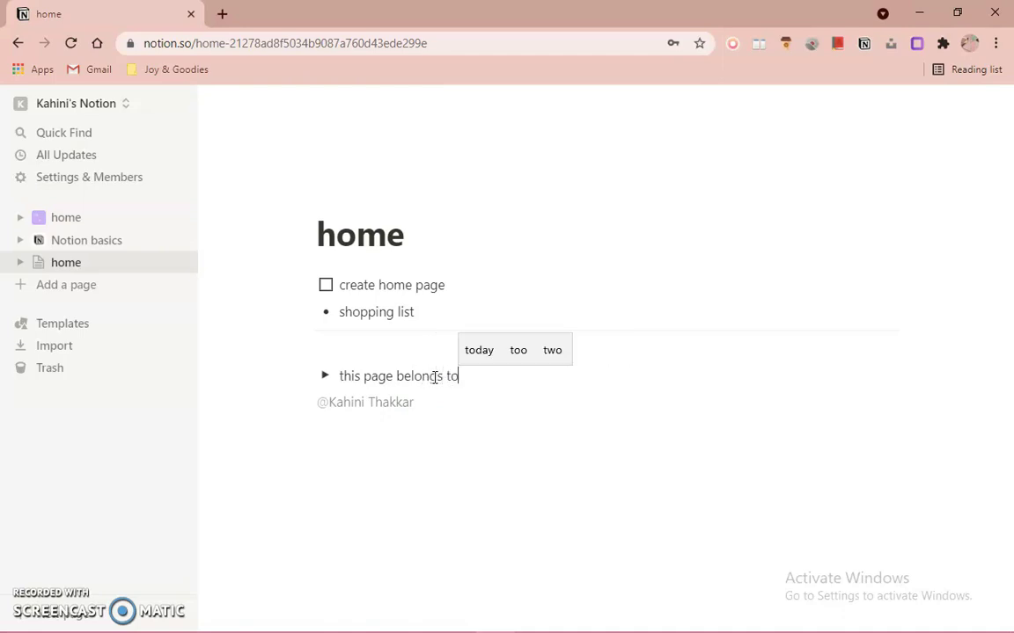
text(-)
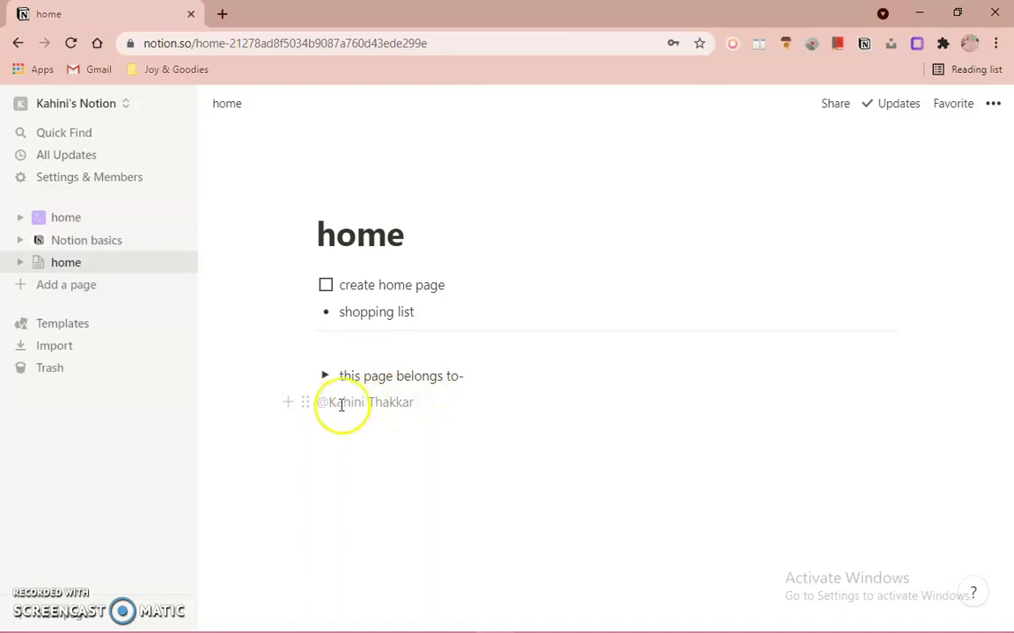
Step: Insert a mention of the purple-icon "home" page below the person mention, follow the link and return to the new page
click(277, 404)
scroll(426, 299, down, 6)
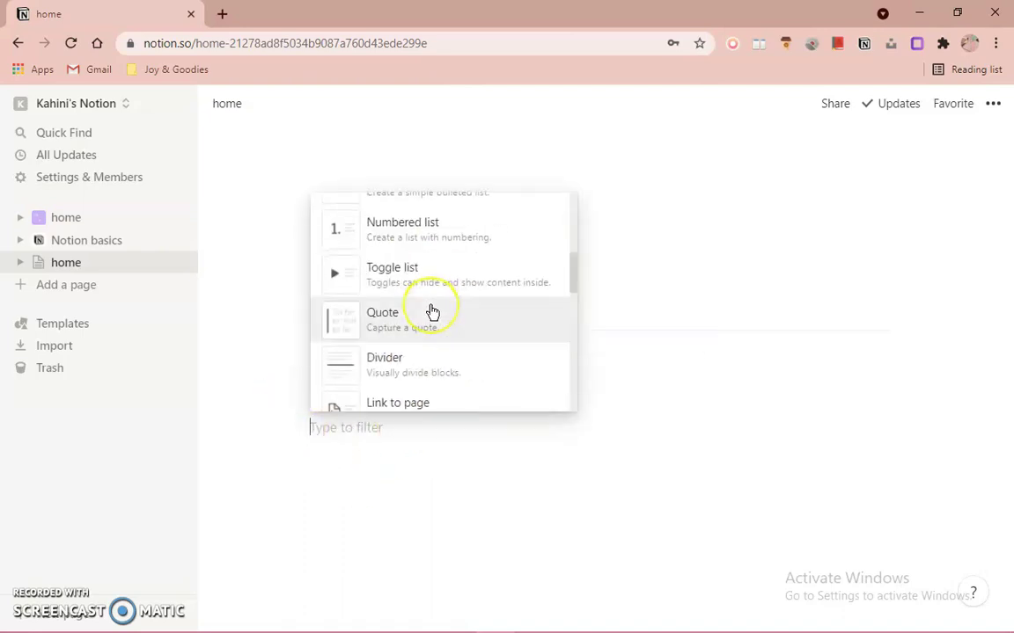
scroll(431, 310, up, 4)
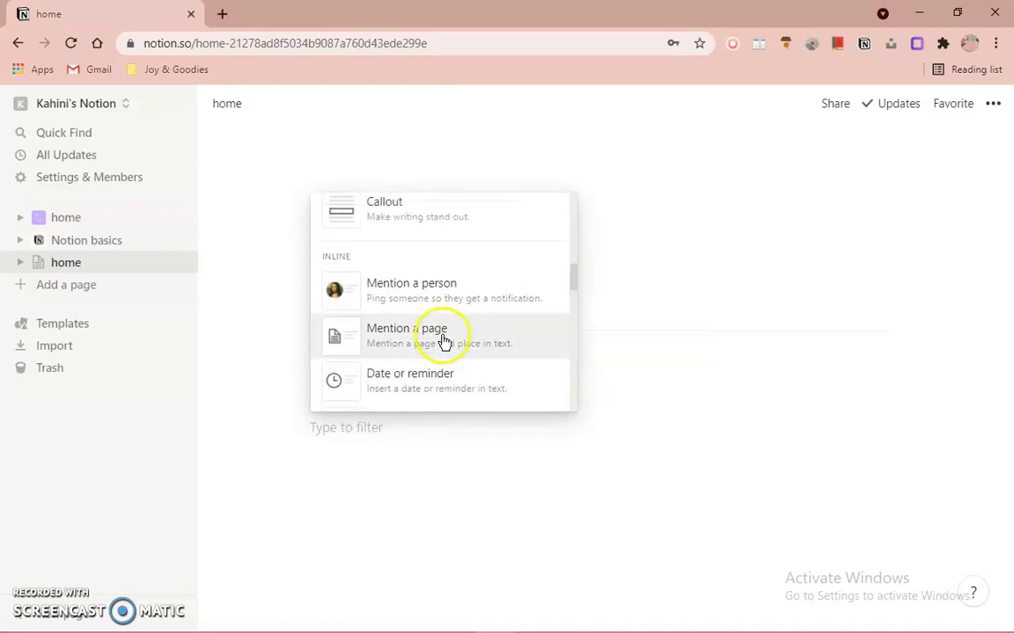
click(442, 339)
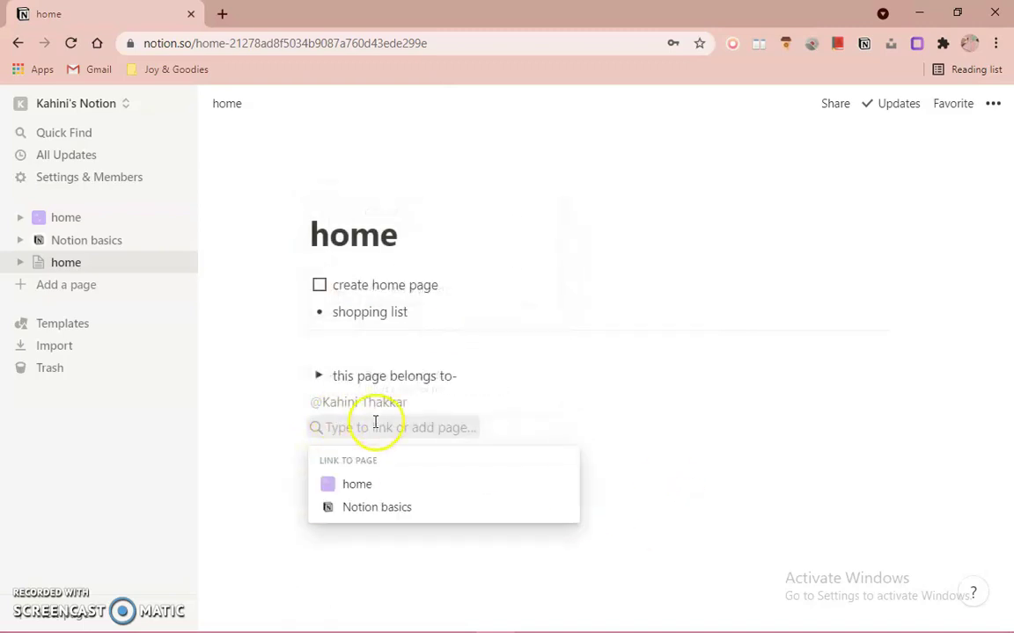
click(380, 483)
click(341, 428)
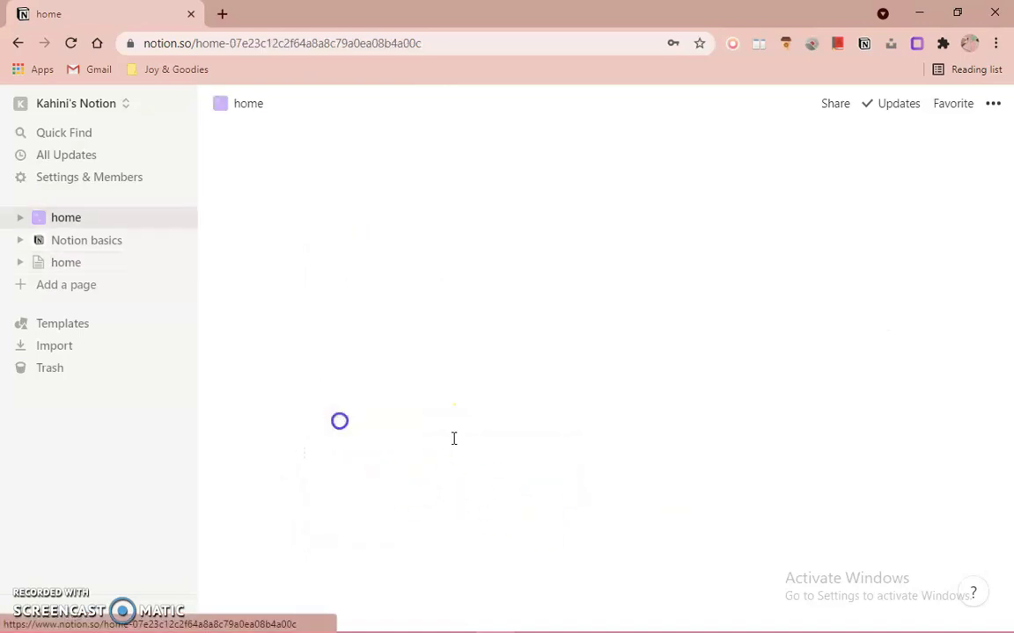
click(81, 262)
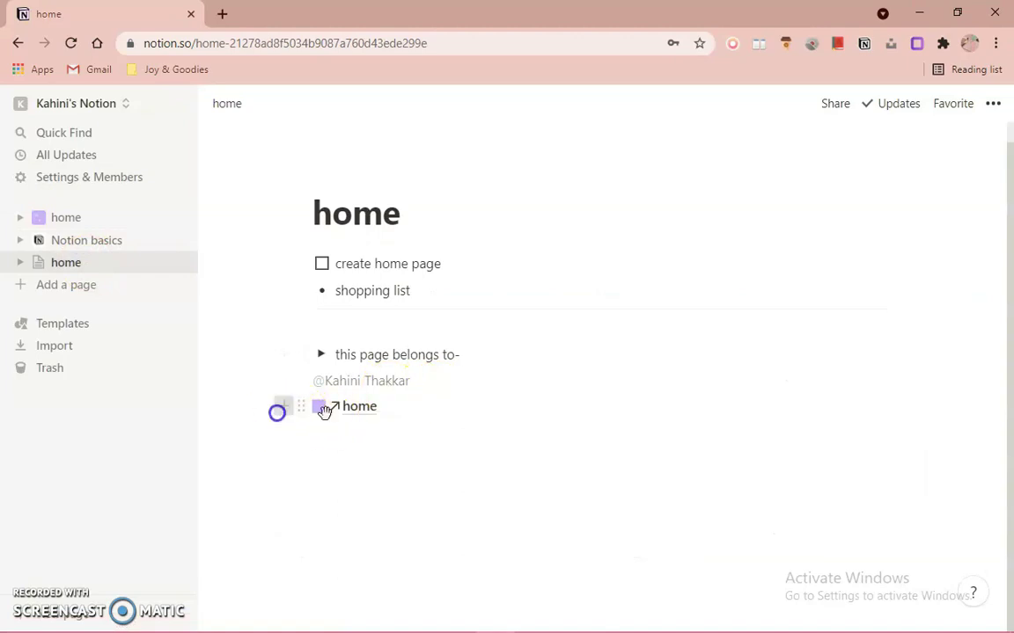
Step: Try an inline equation below the "home" page link, dismiss it empty and delete the leftover block
click(281, 407)
scroll(369, 351, down, 6)
scroll(373, 351, down, 3)
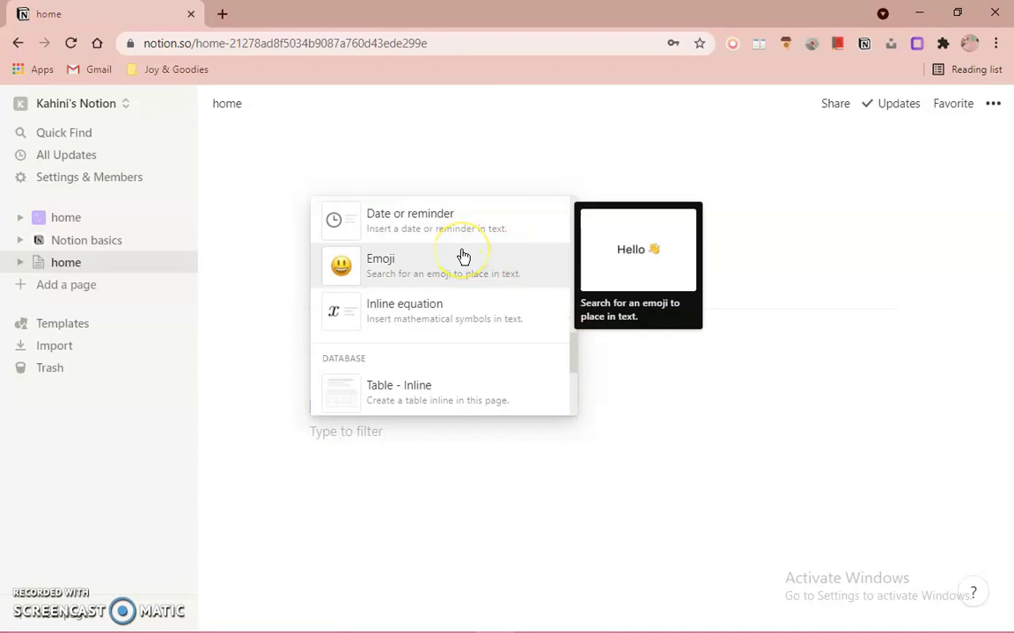
click(461, 327)
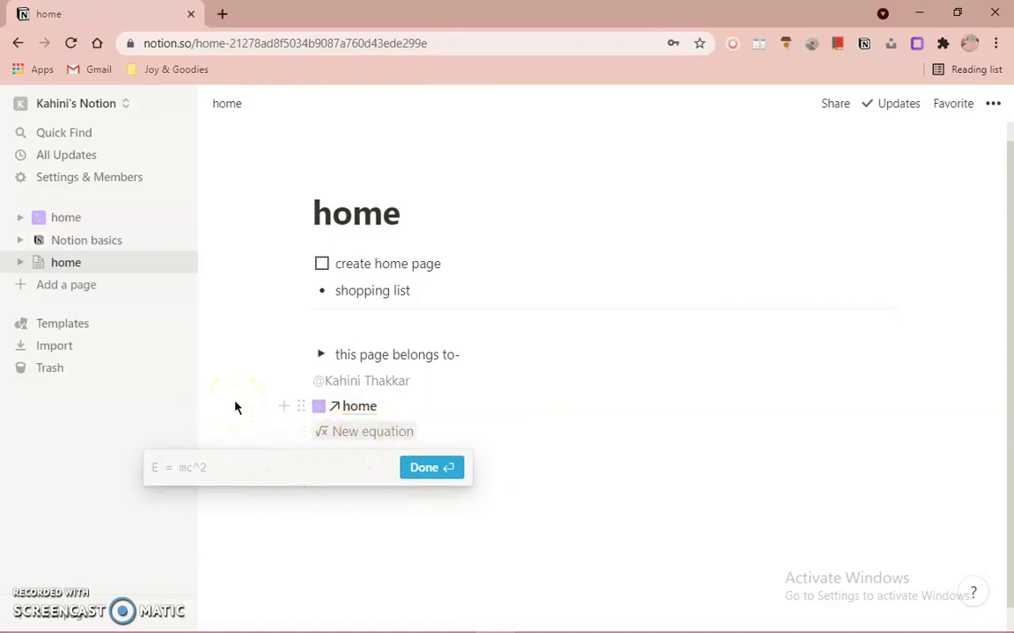
click(296, 427)
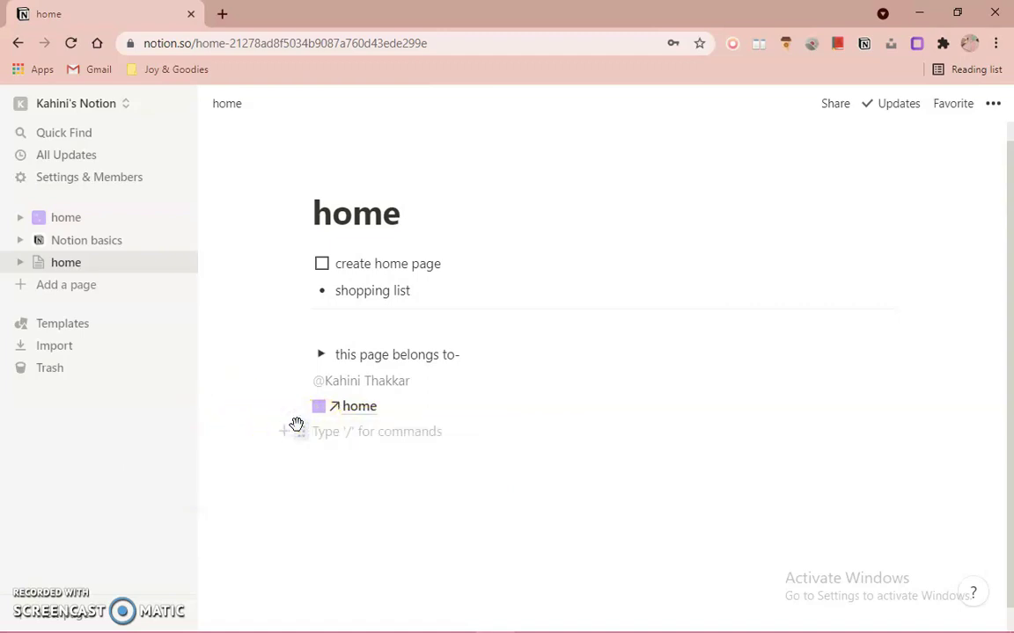
click(299, 429)
click(238, 335)
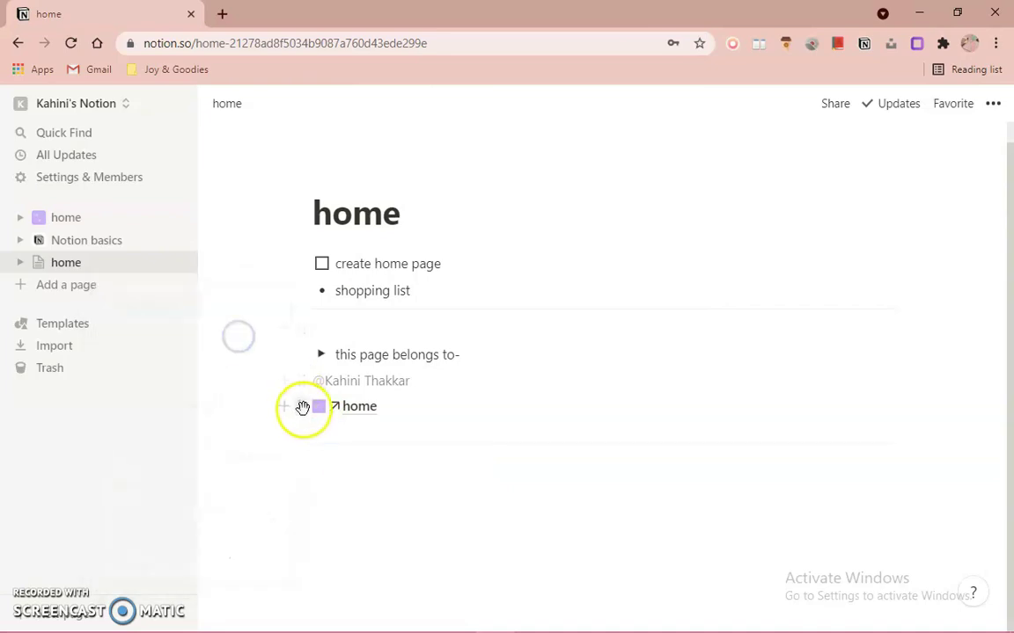
Step: Examine the database and media block types that can be inserted below the page link, such as Create linked database, Image, Web bookmark and Video
click(285, 407)
scroll(342, 340, down, 15)
scroll(397, 339, down, 2)
scroll(464, 292, up, 6)
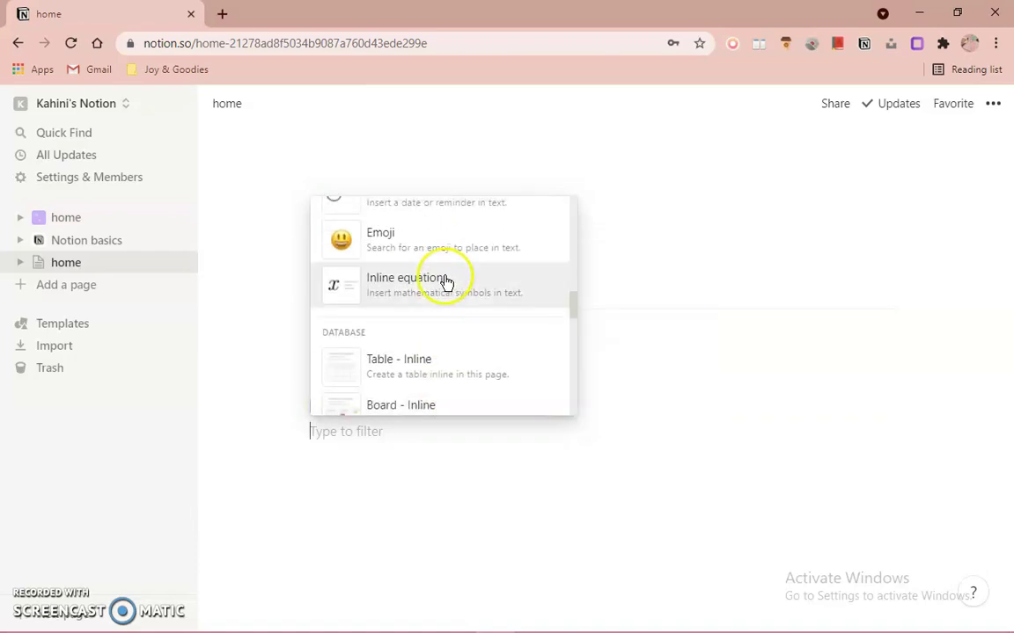
scroll(453, 361, down, 6)
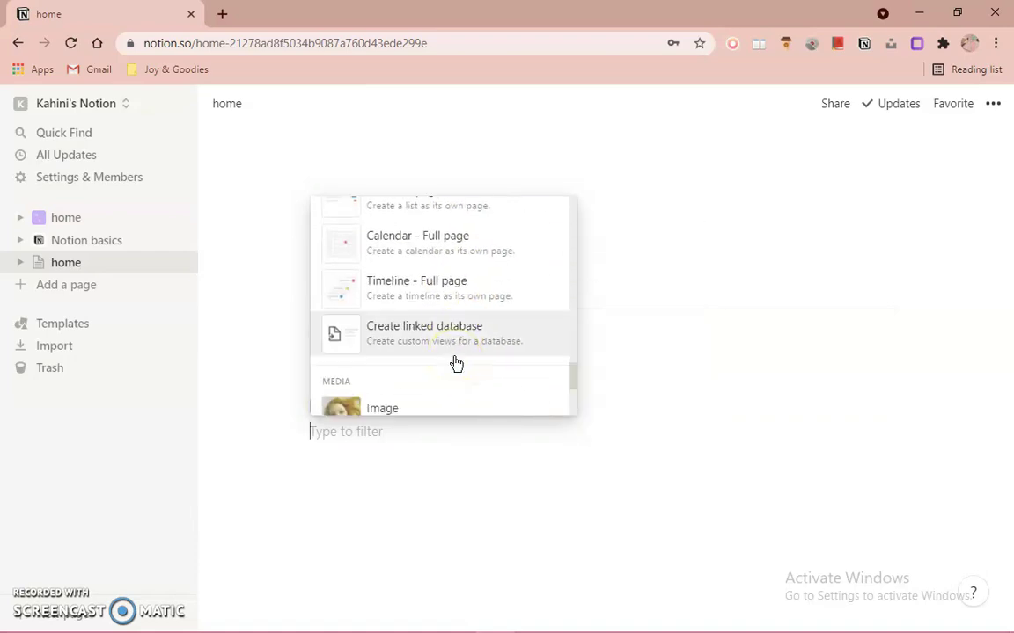
scroll(511, 342, down, 4)
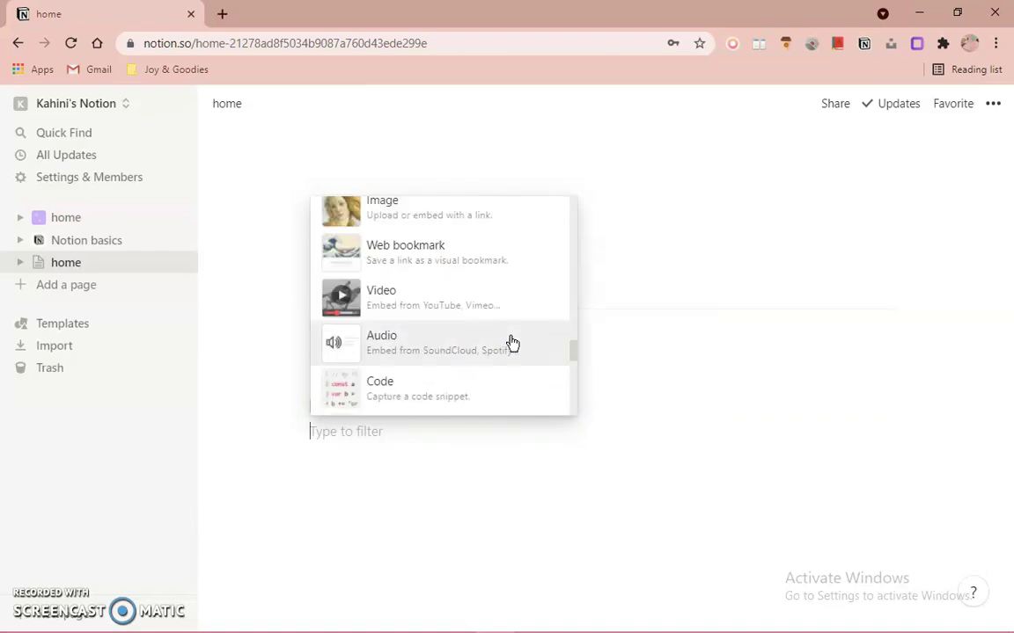
scroll(510, 344, up, 4)
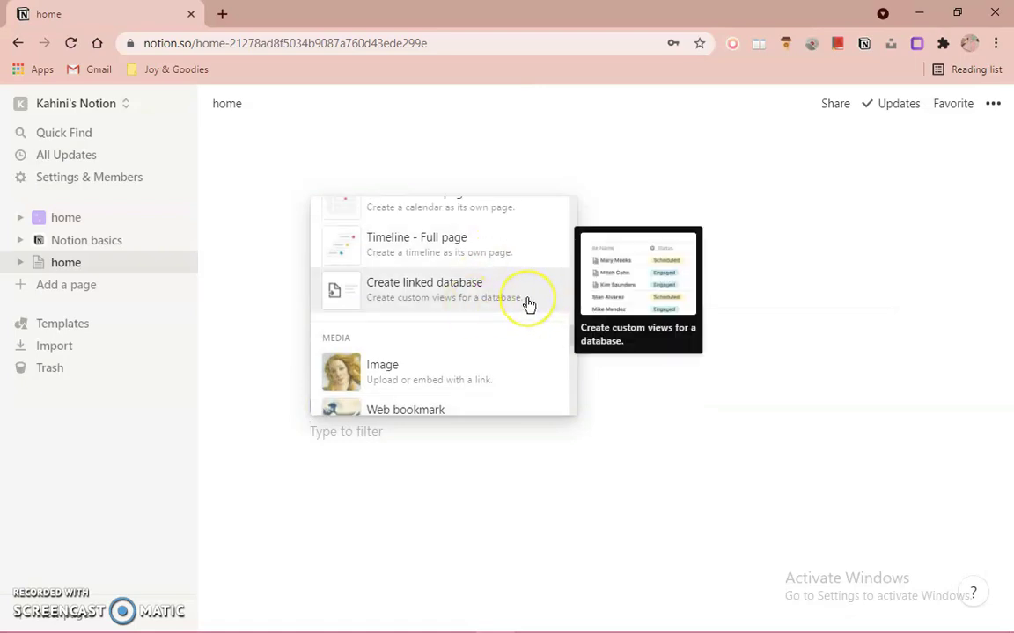
scroll(528, 304, down, 3)
scroll(528, 303, up, 2)
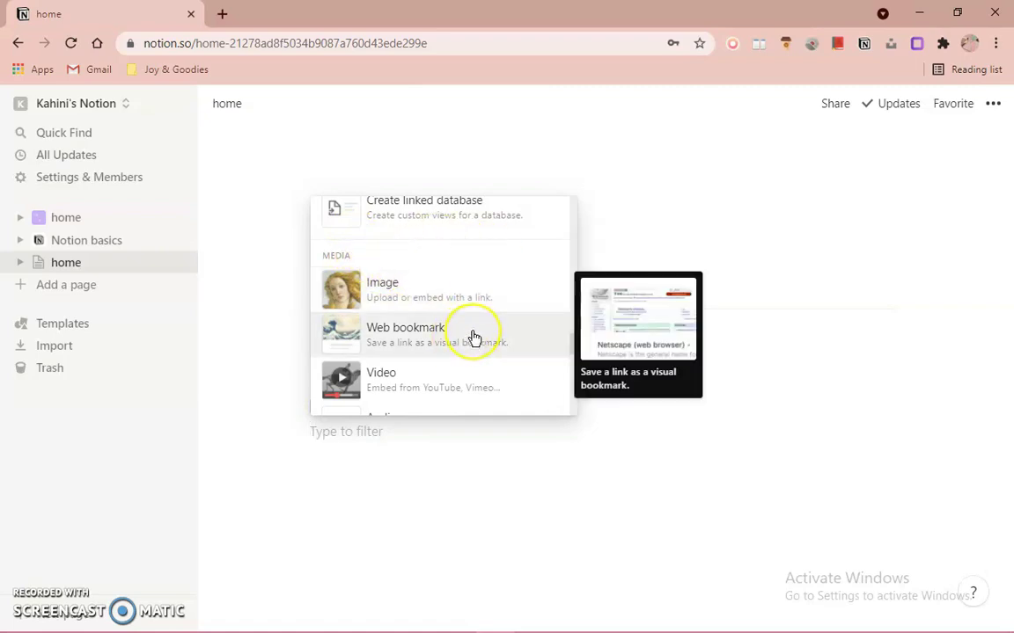
scroll(473, 337, down, 1)
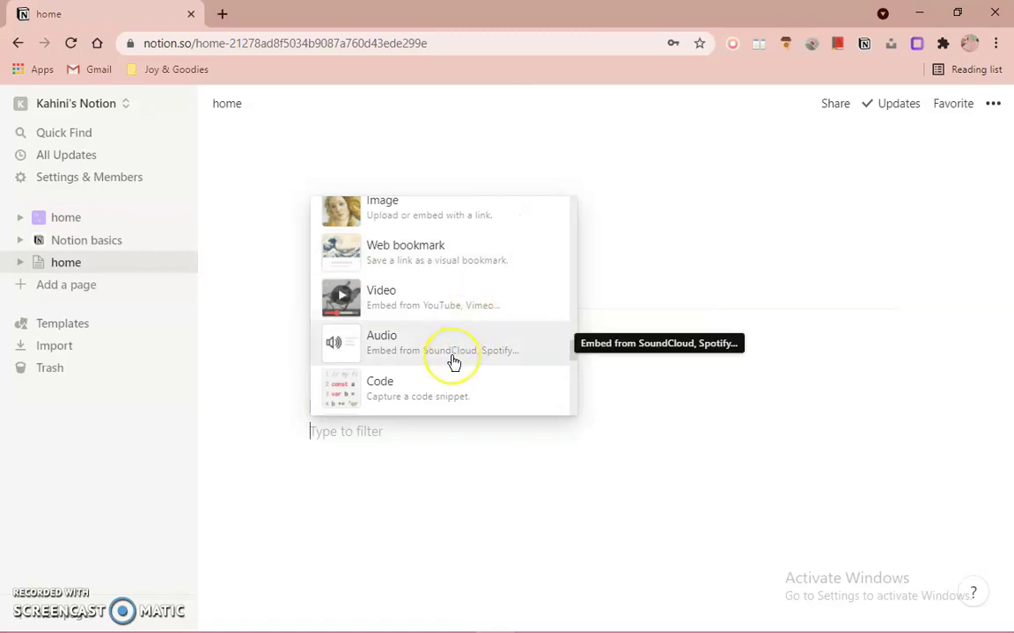
scroll(453, 360, down, 2)
scroll(453, 365, down, 2)
scroll(454, 370, up, 4)
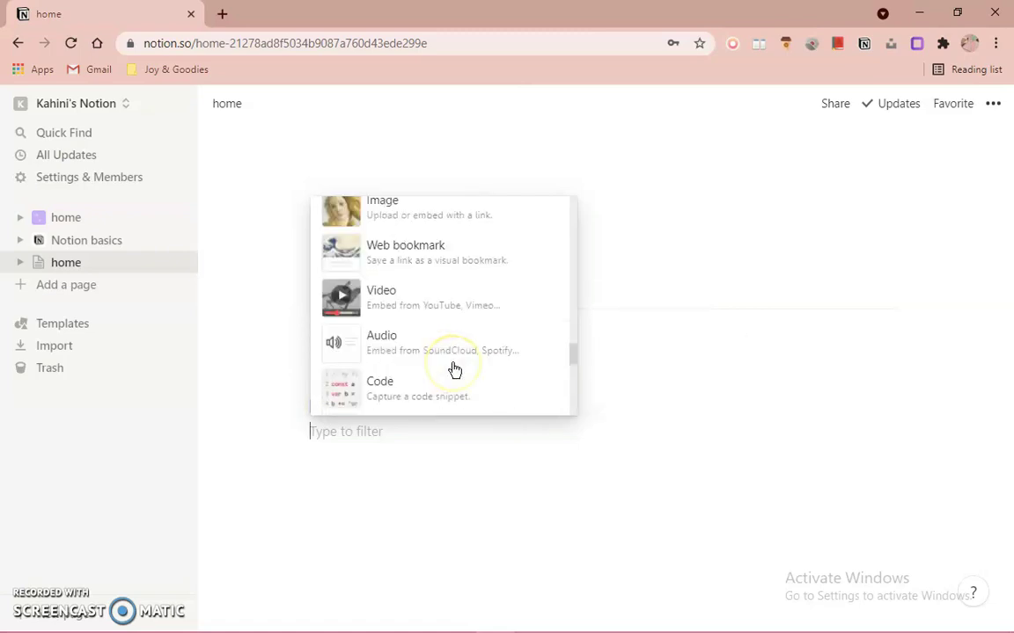
Step: Insert an image block below the "home" page link and upload the "Aesthetic BG PIC!" picture into it
scroll(453, 368, up, 3)
scroll(444, 334, down, 2)
click(434, 286)
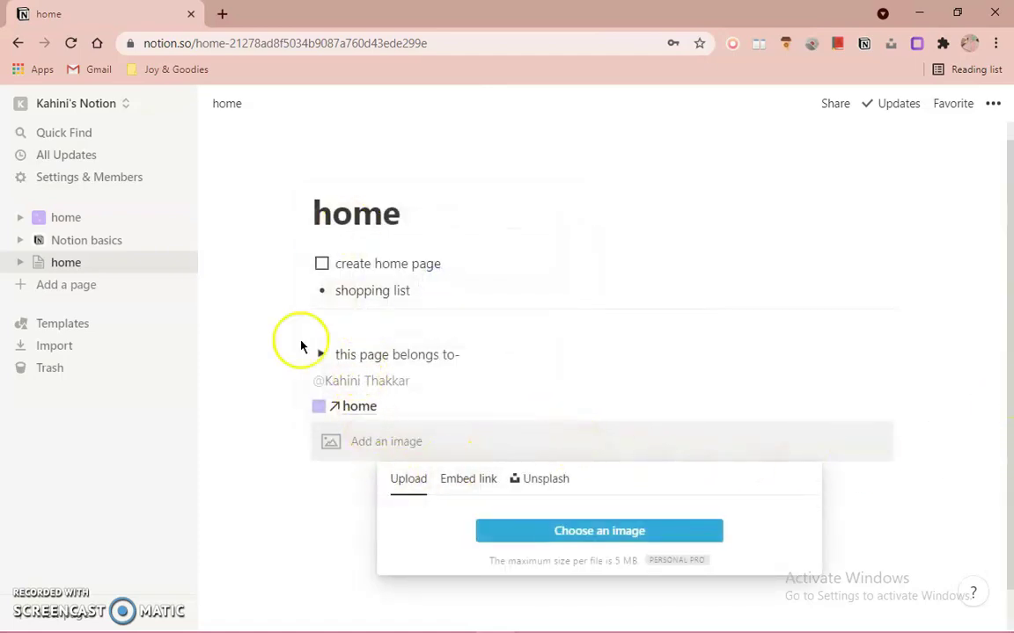
click(633, 538)
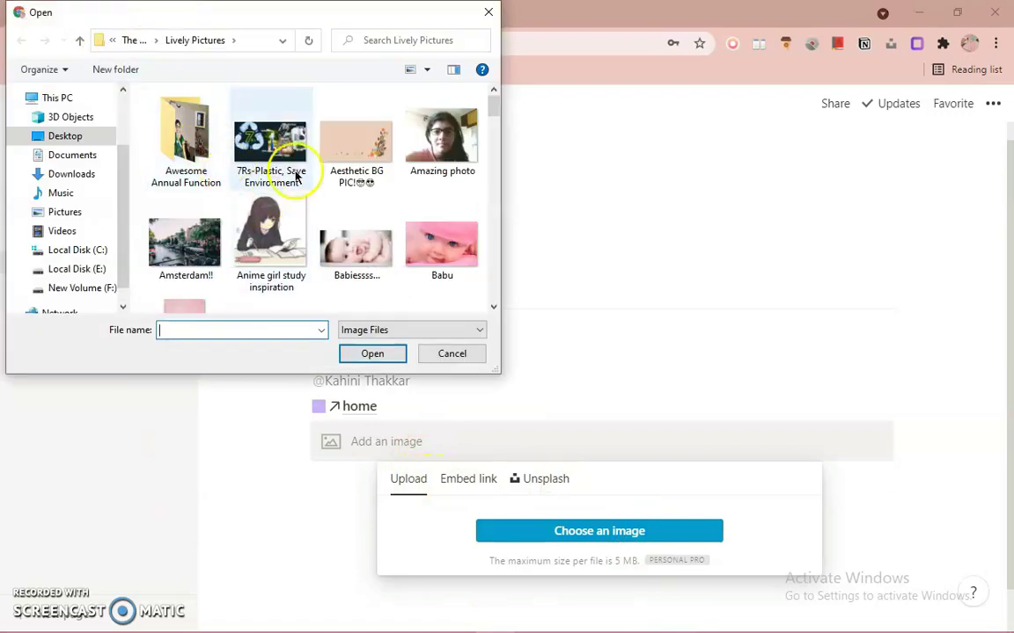
click(348, 145)
click(374, 352)
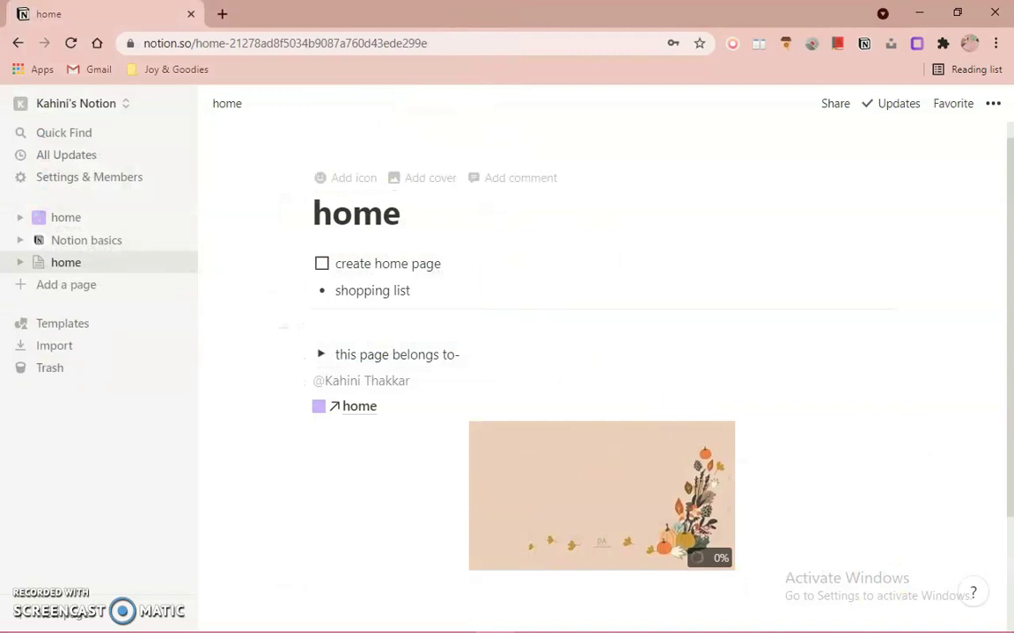
Step: Widen the uploaded image until it extends slightly beyond the text column and check how it fits the page
scroll(907, 351, down, 1)
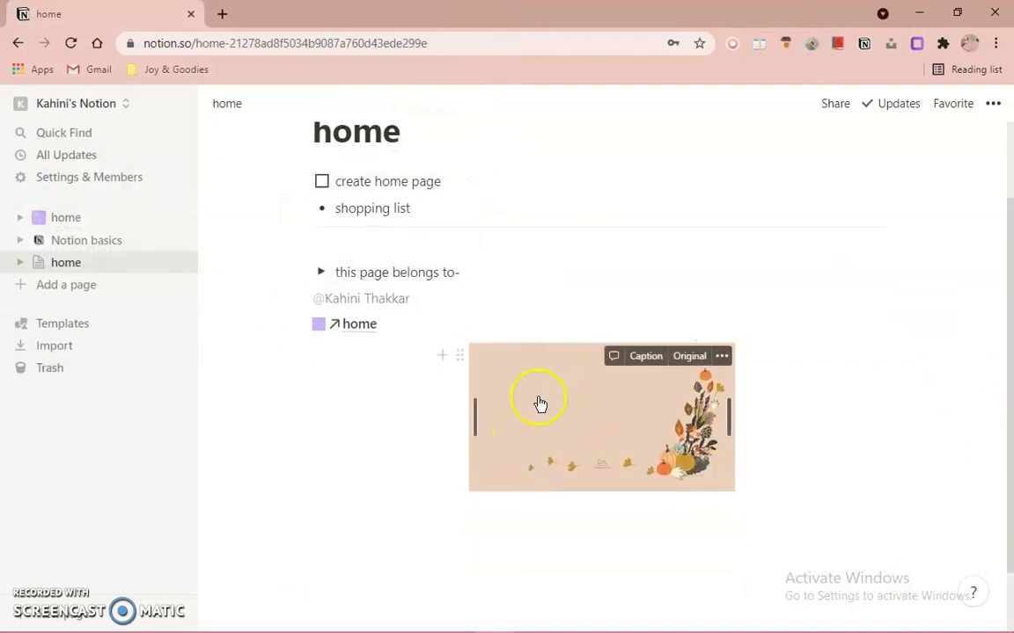
drag(475, 412, 284, 410)
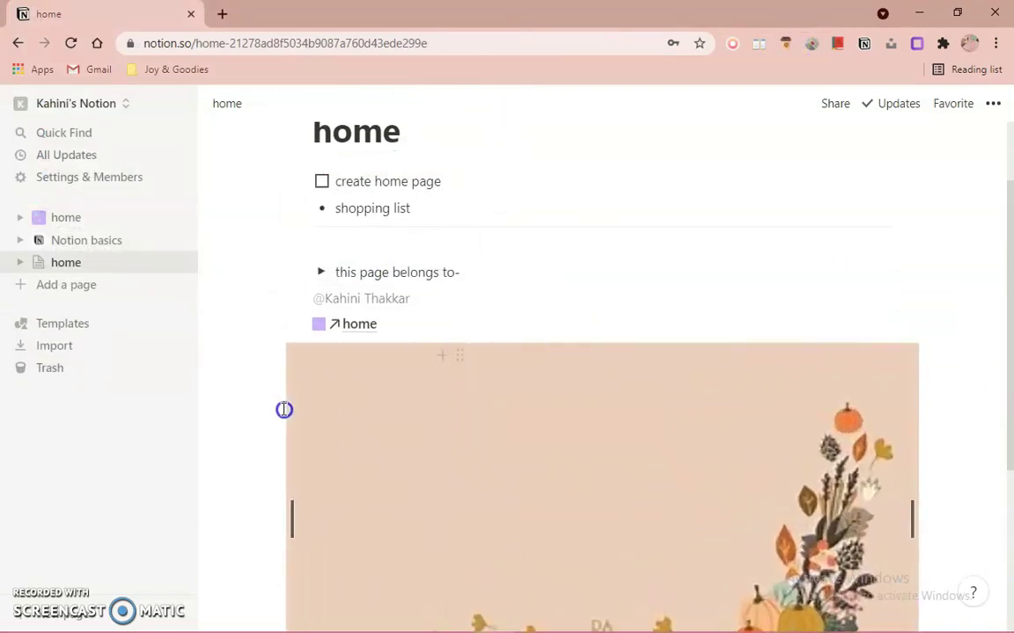
scroll(998, 475, down, 3)
scroll(931, 524, up, 3)
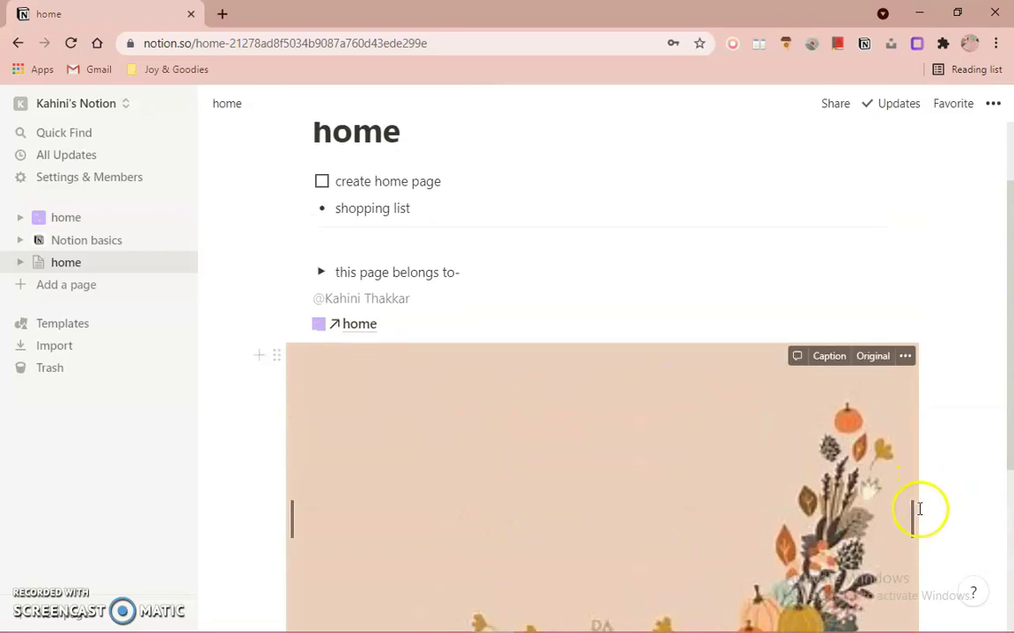
click(788, 497)
click(940, 482)
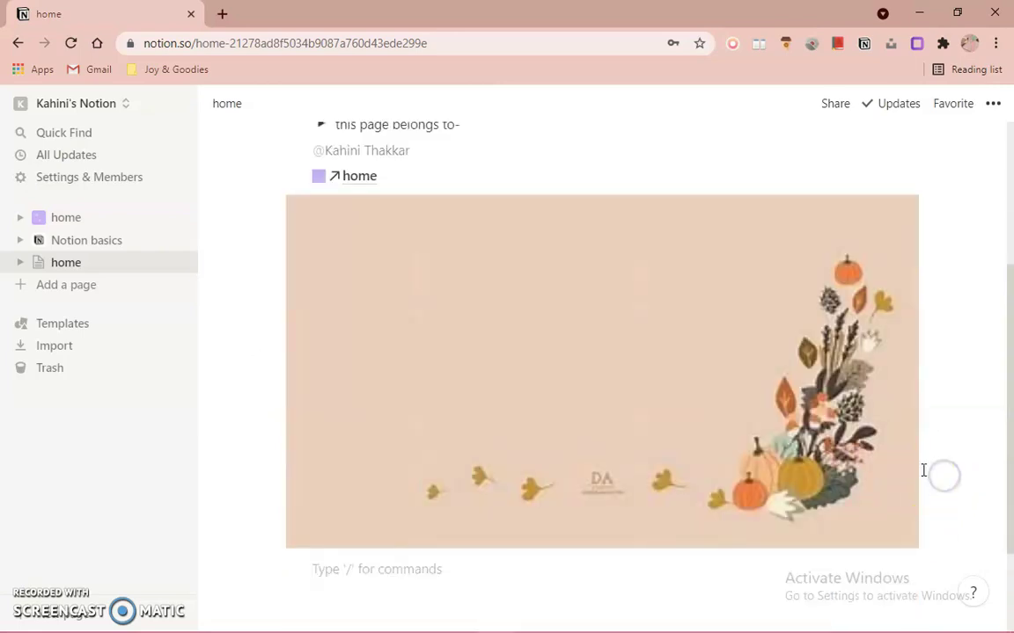
scroll(266, 339, down, 1)
scroll(301, 289, up, 1)
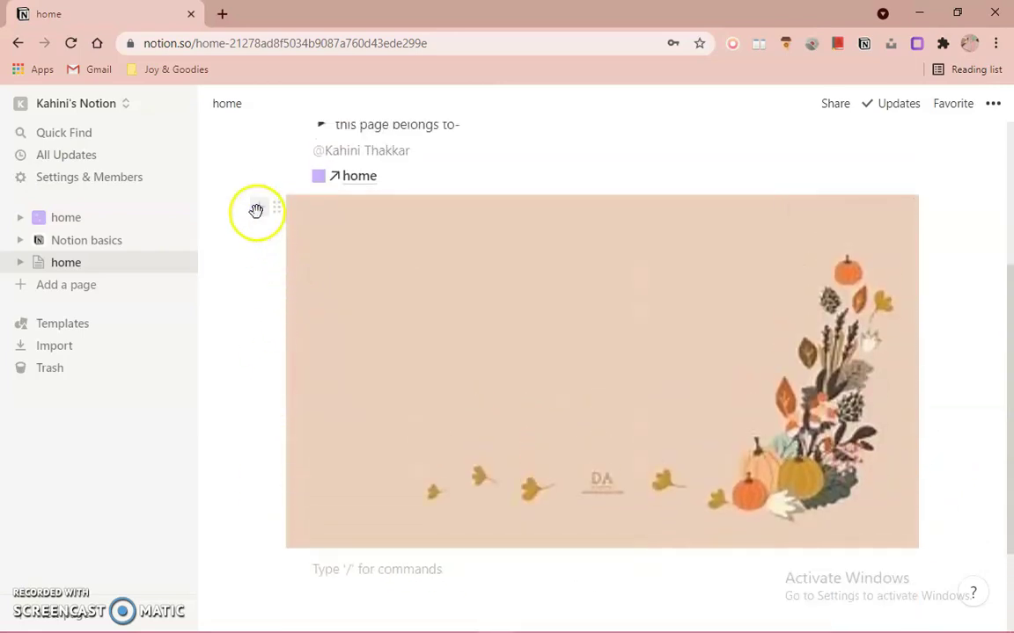
Step: Try to insert a web bookmark block below the image
text(/)
scroll(387, 422, down, 10)
scroll(393, 449, down, 8)
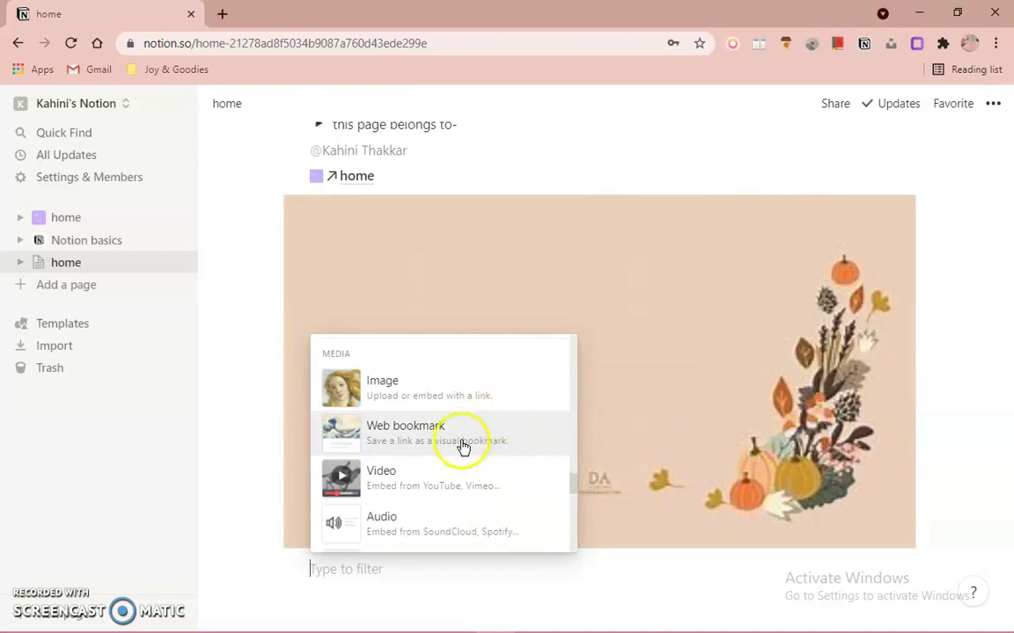
click(510, 432)
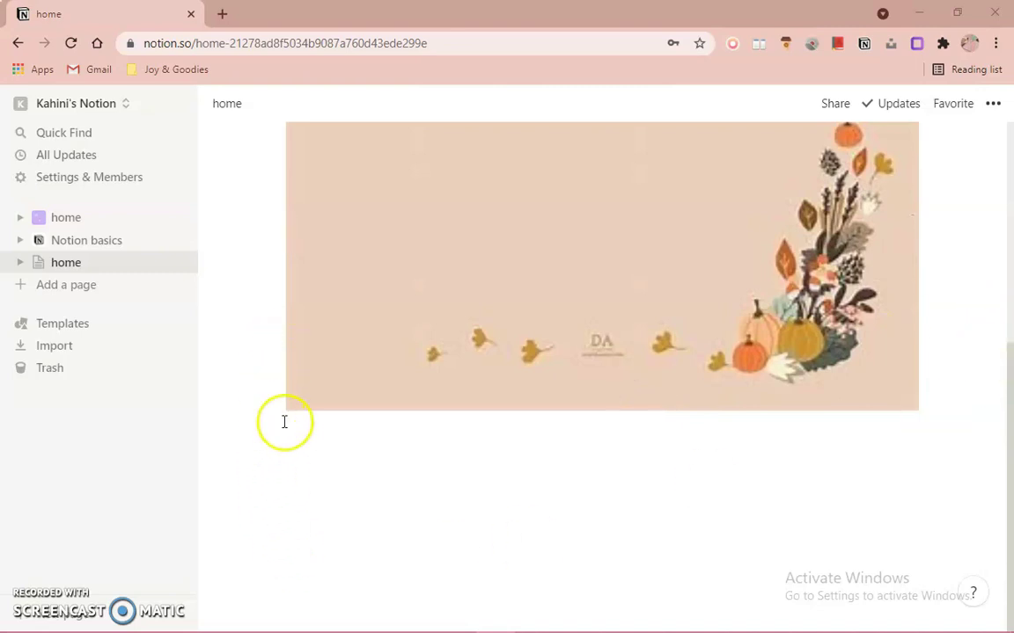
Step: Examine the media block types available below the image, such as Video, Audio, Code and File, and open the purple-icon "home" page
click(289, 425)
scroll(431, 261, down, 4)
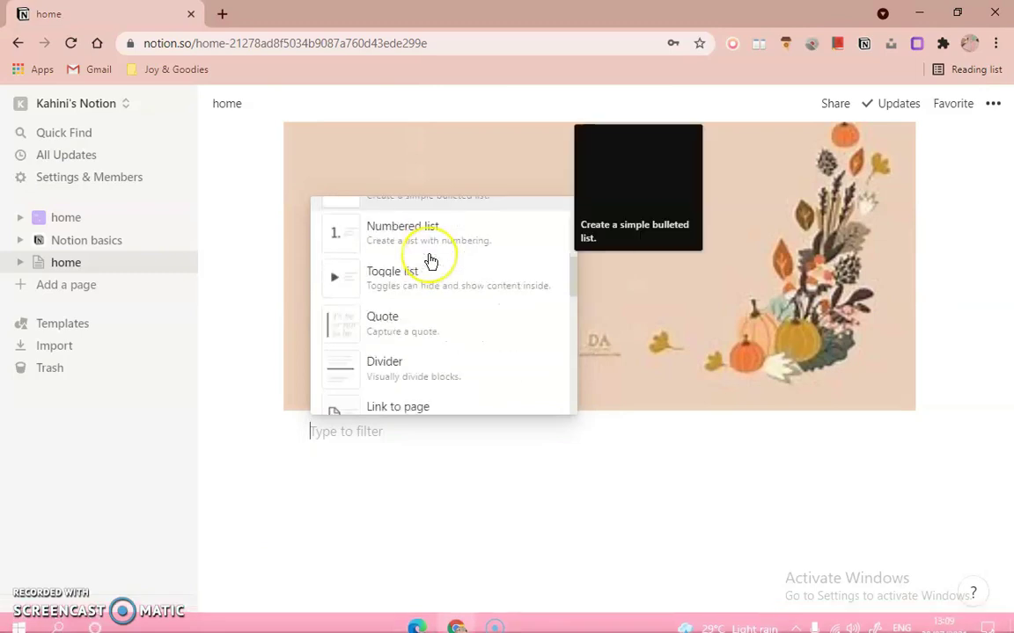
scroll(431, 261, down, 10)
scroll(451, 357, down, 2)
scroll(458, 355, up, 2)
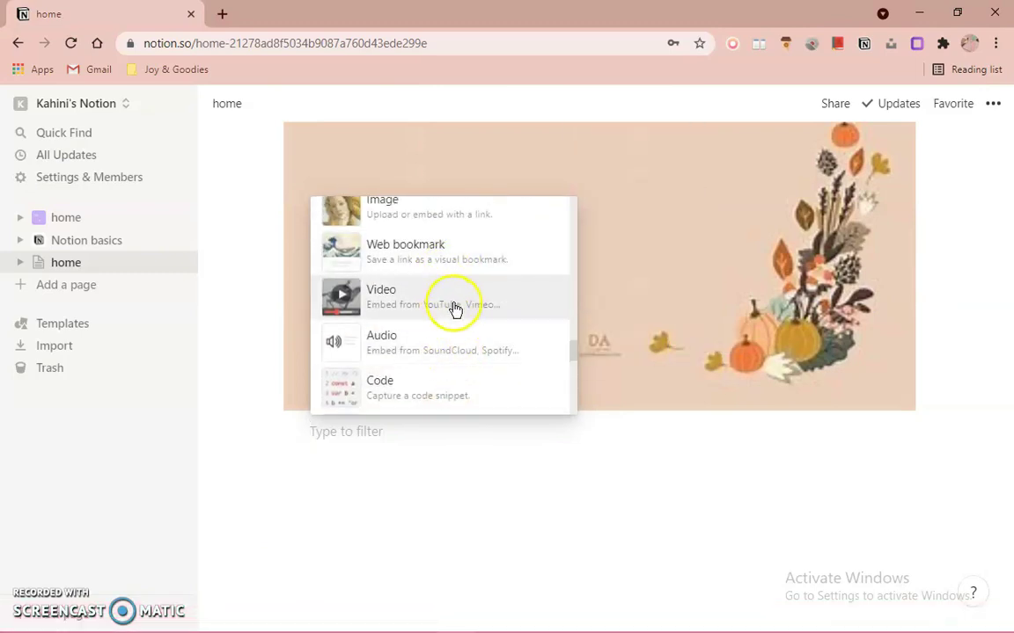
scroll(461, 353, down, 1)
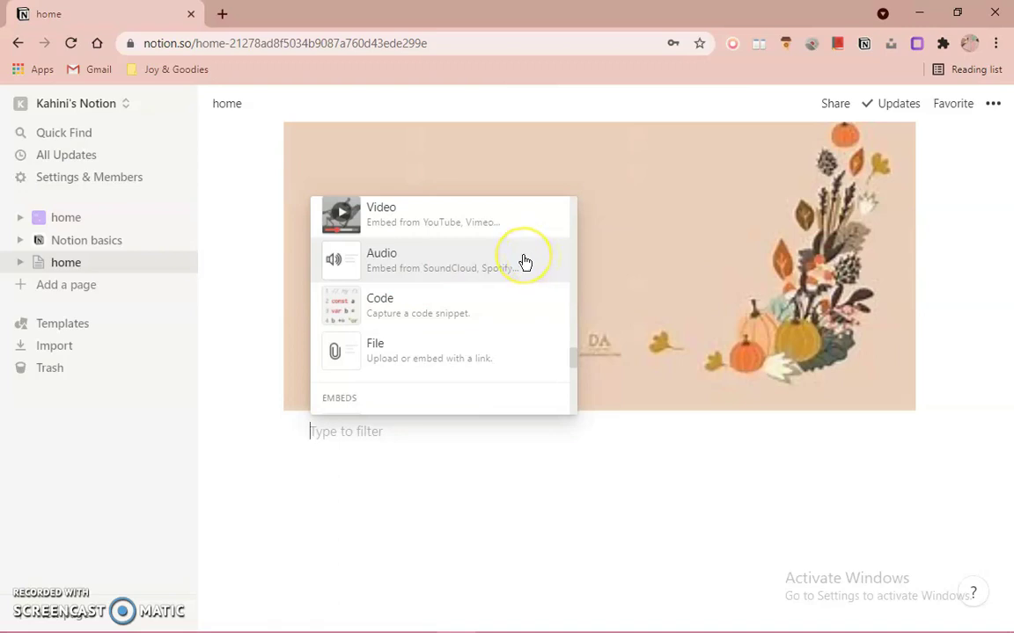
click(107, 221)
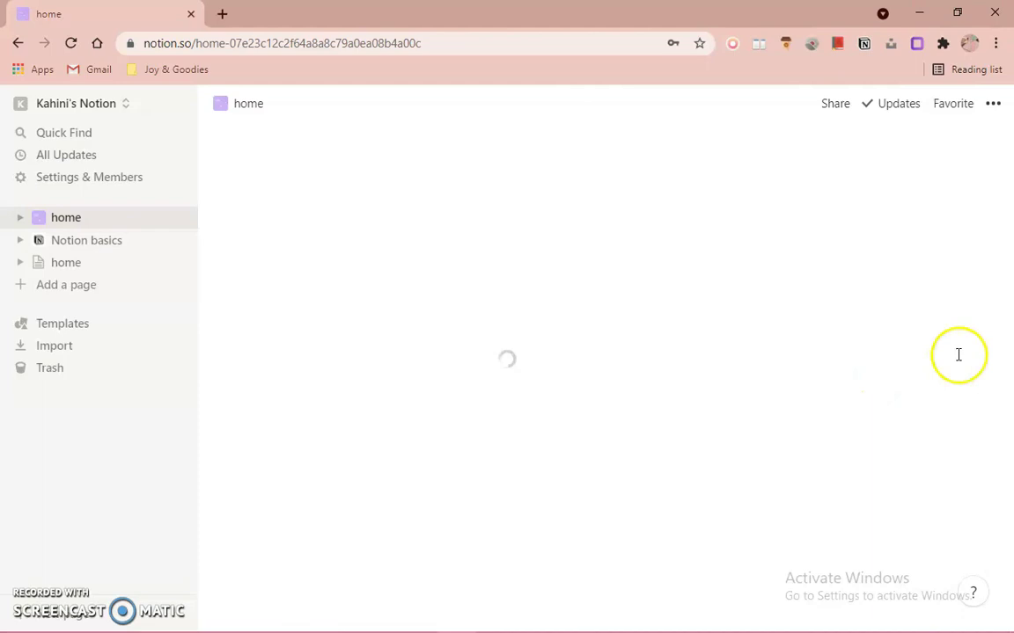
Step: Examine the audio player and embedded playlist on the purple-icon "home" page, and return to the new "home" page
scroll(938, 355, down, 2)
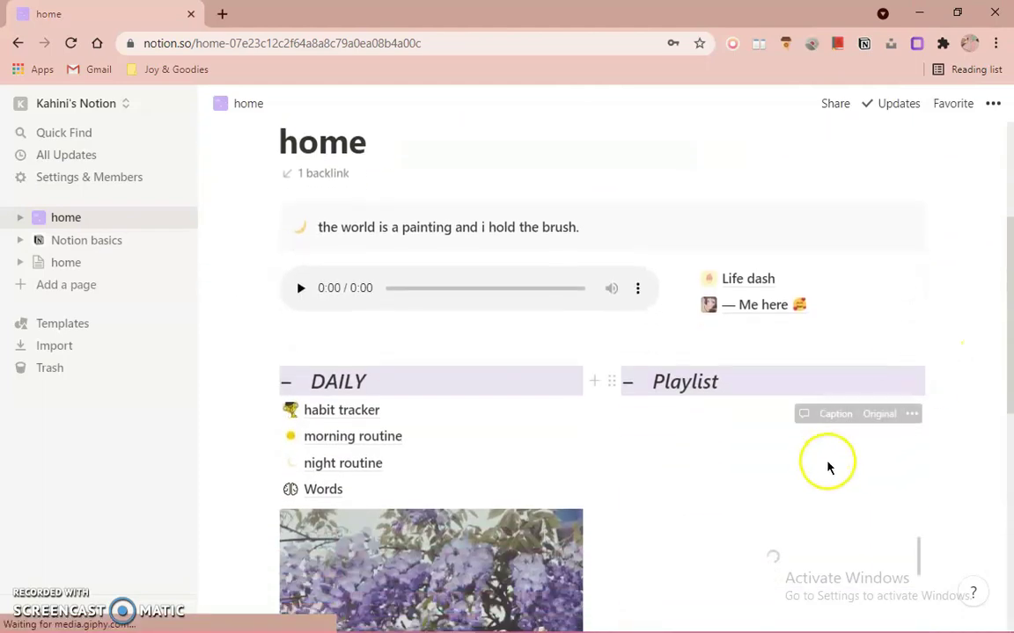
scroll(968, 482, down, 1)
scroll(1002, 476, down, 1)
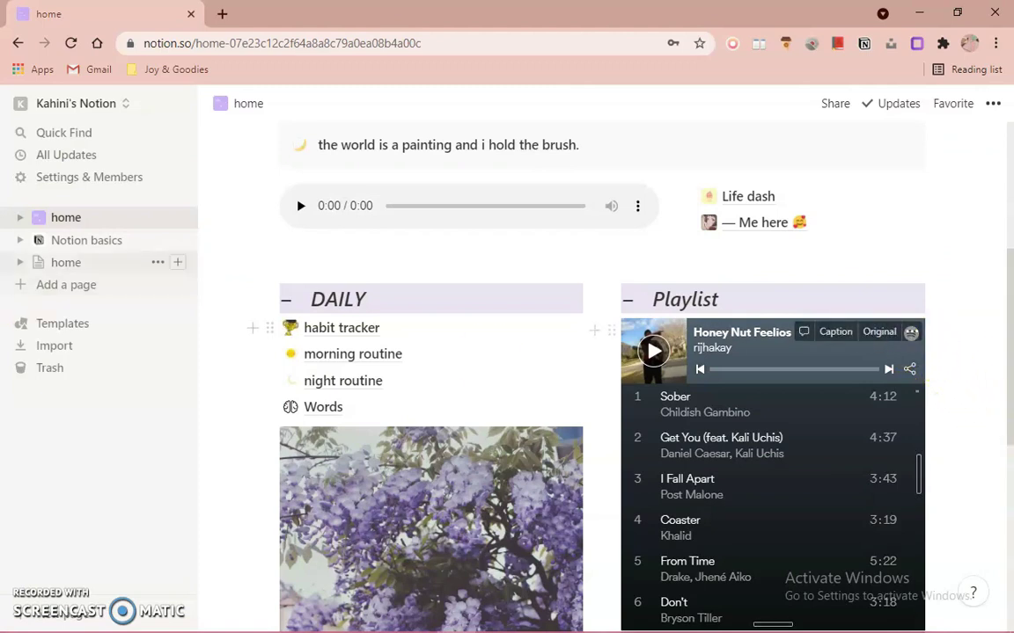
click(76, 264)
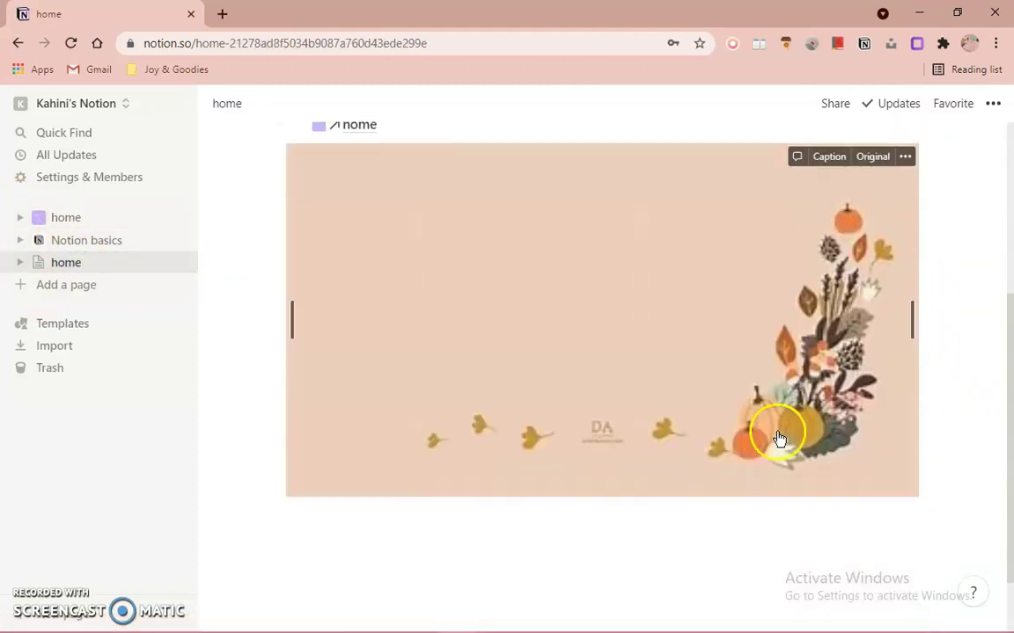
Step: Insert a code block directly below the autumn-themed image
click(284, 434)
scroll(518, 282, down, 10)
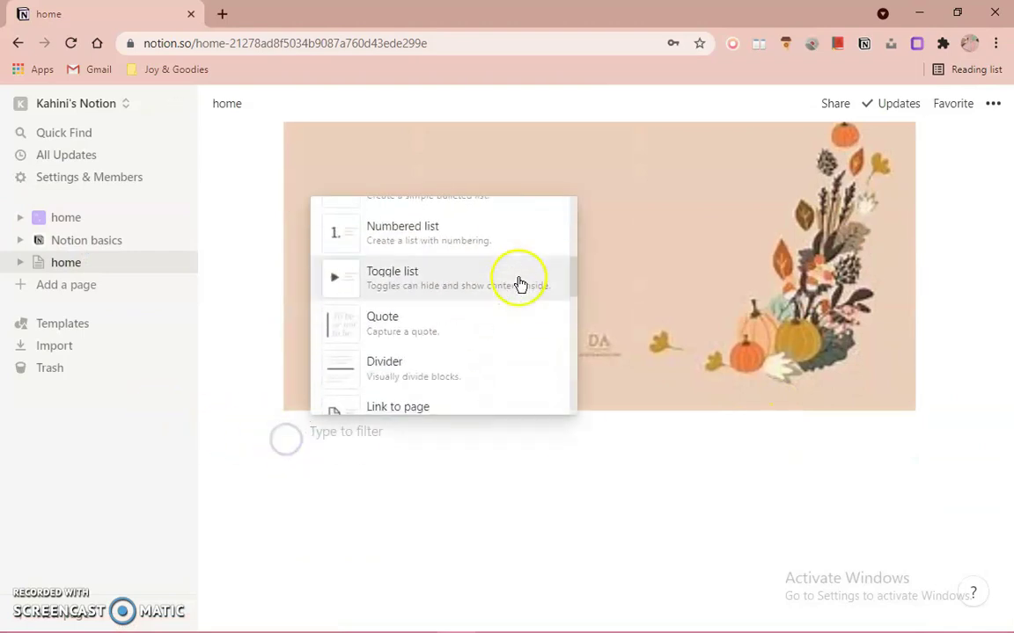
scroll(520, 285, down, 10)
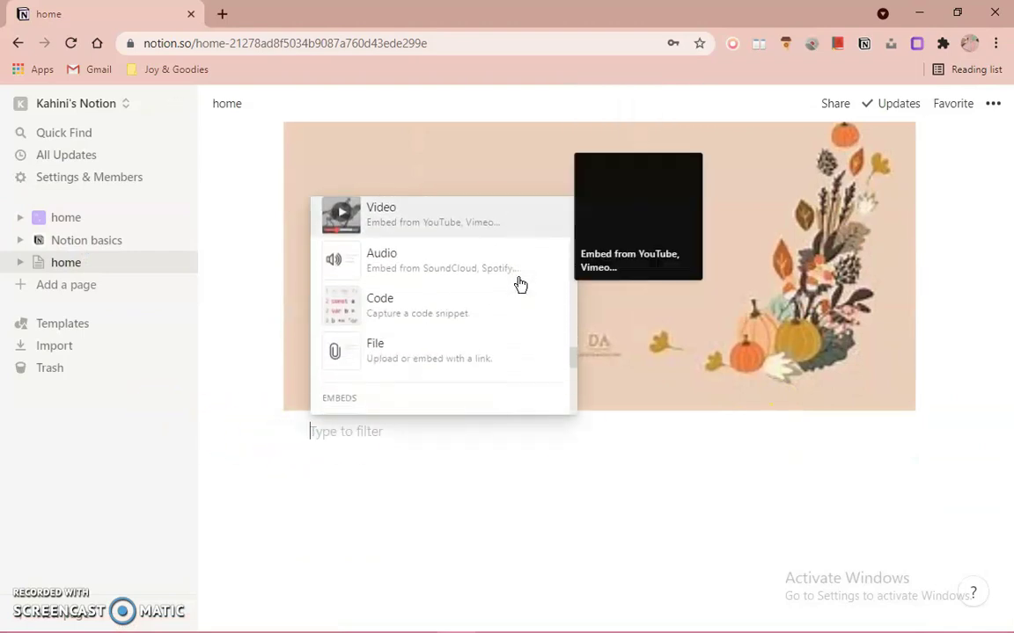
scroll(453, 320, up, 4)
click(451, 315)
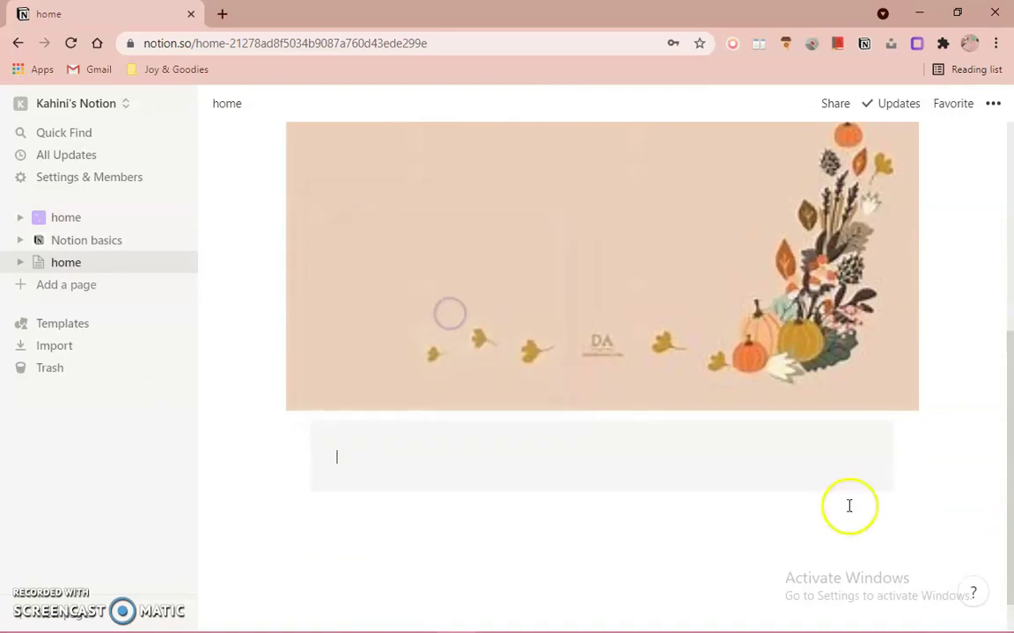
Step: Examine the programming languages offered for the code block and keep JavaScript selected
click(359, 435)
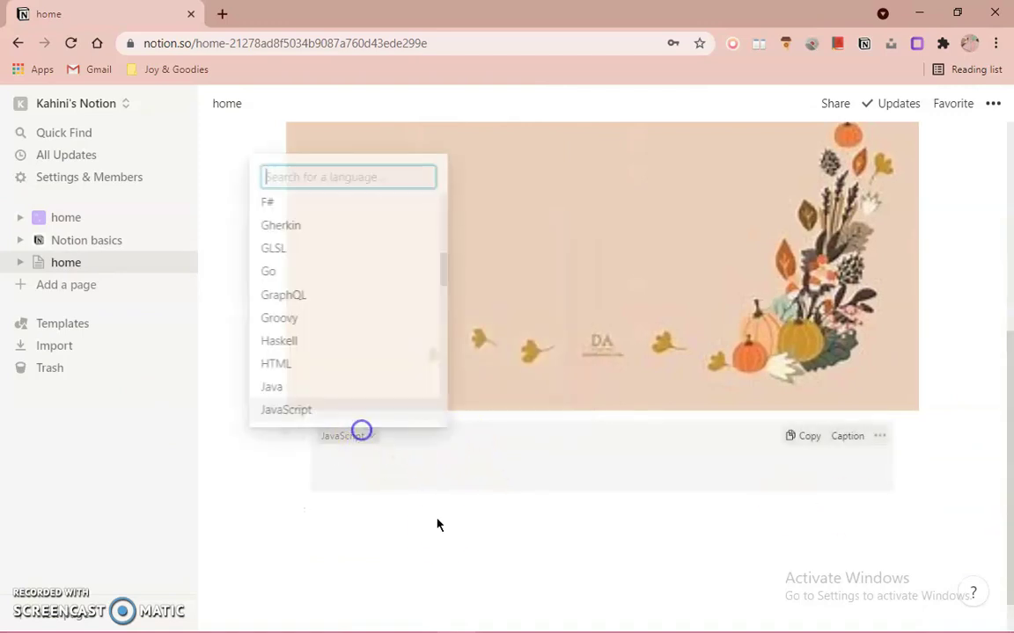
scroll(368, 362, down, 8)
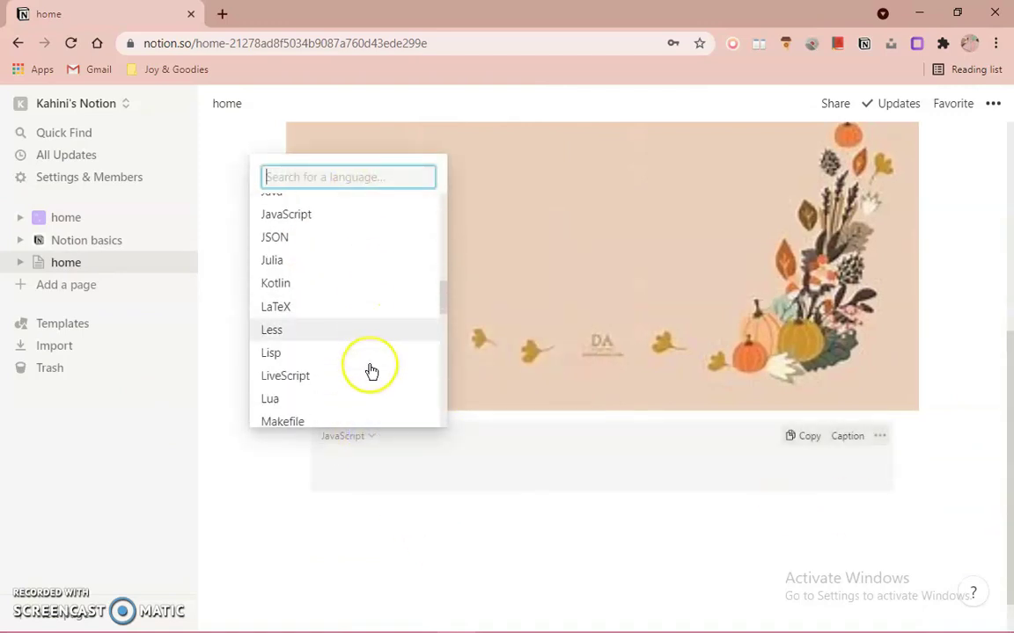
scroll(369, 370, down, 5)
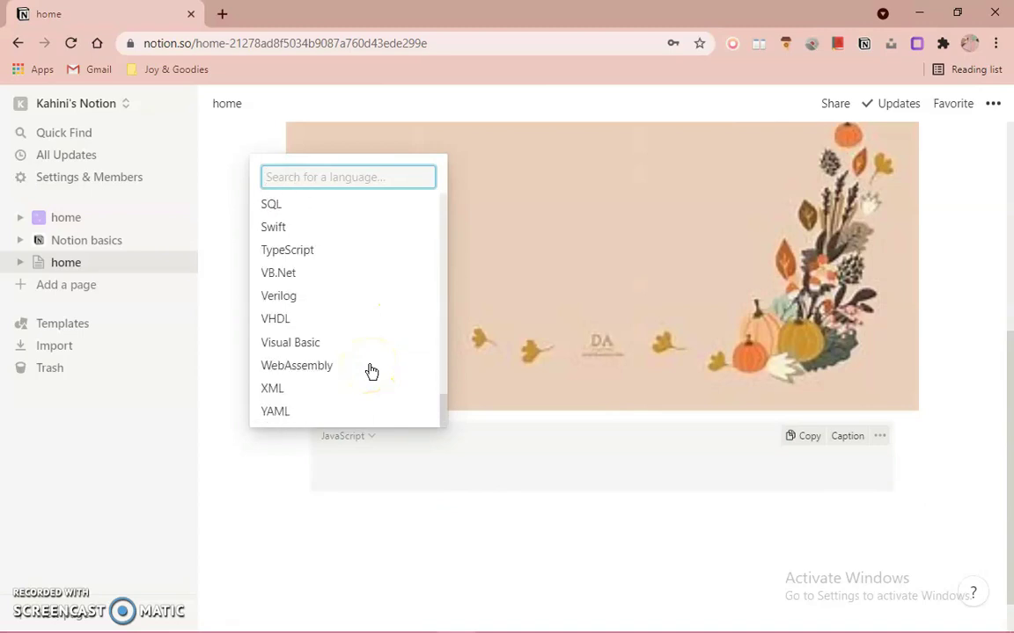
scroll(362, 396, up, 13)
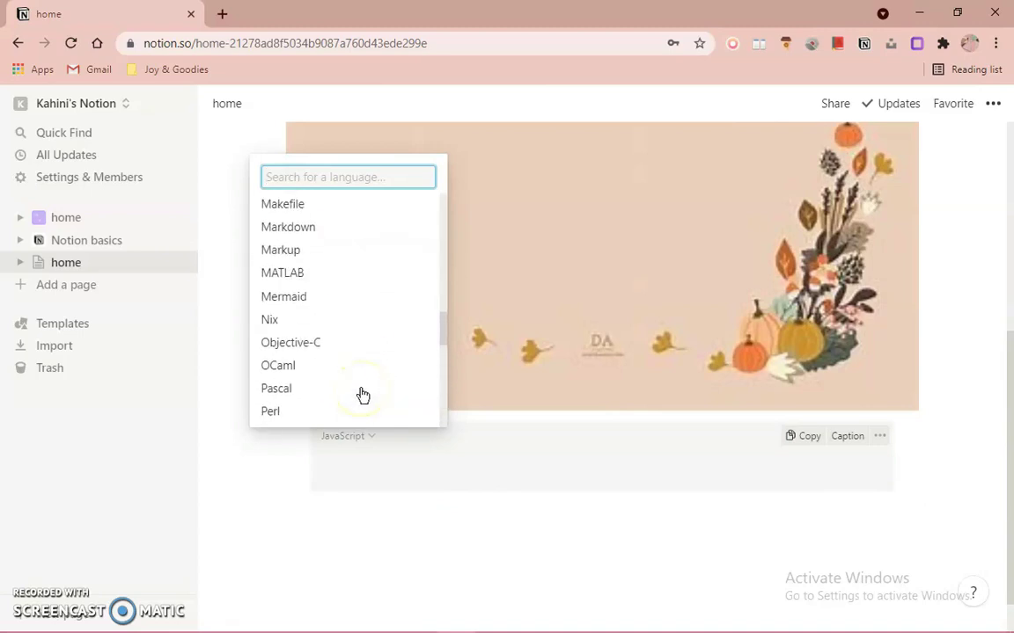
scroll(362, 396, up, 3)
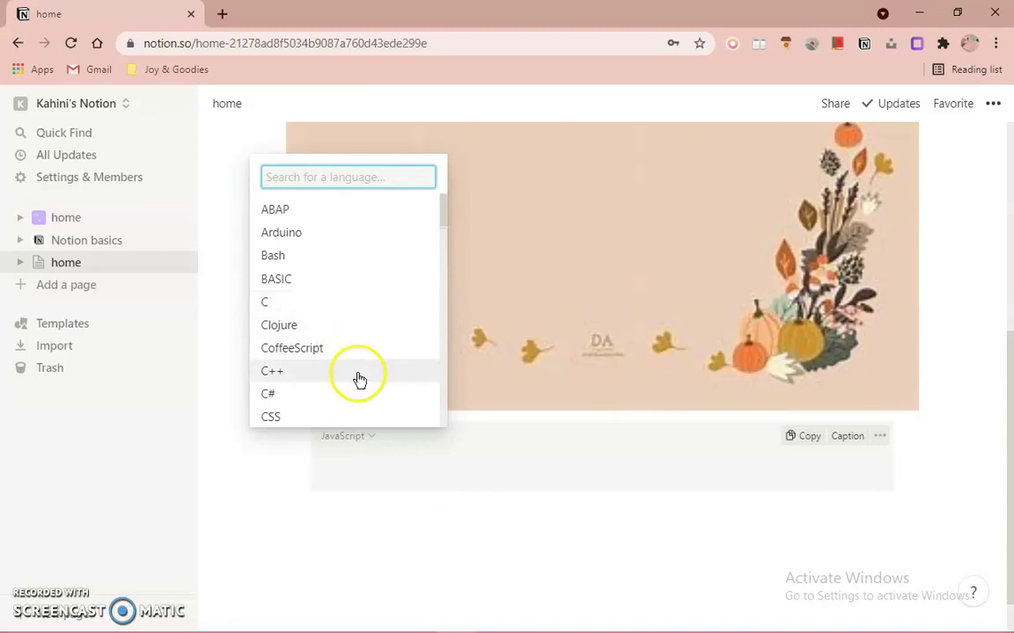
scroll(396, 264, down, 7)
scroll(382, 267, down, 10)
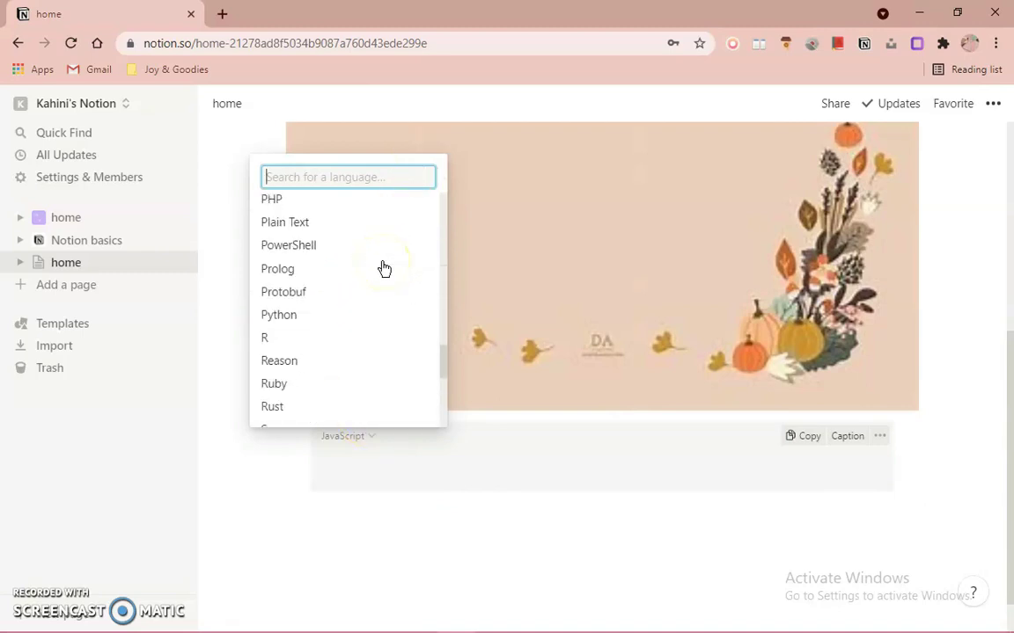
click(359, 447)
Step: Enter the sample code "<y>" in the code block
click(367, 458)
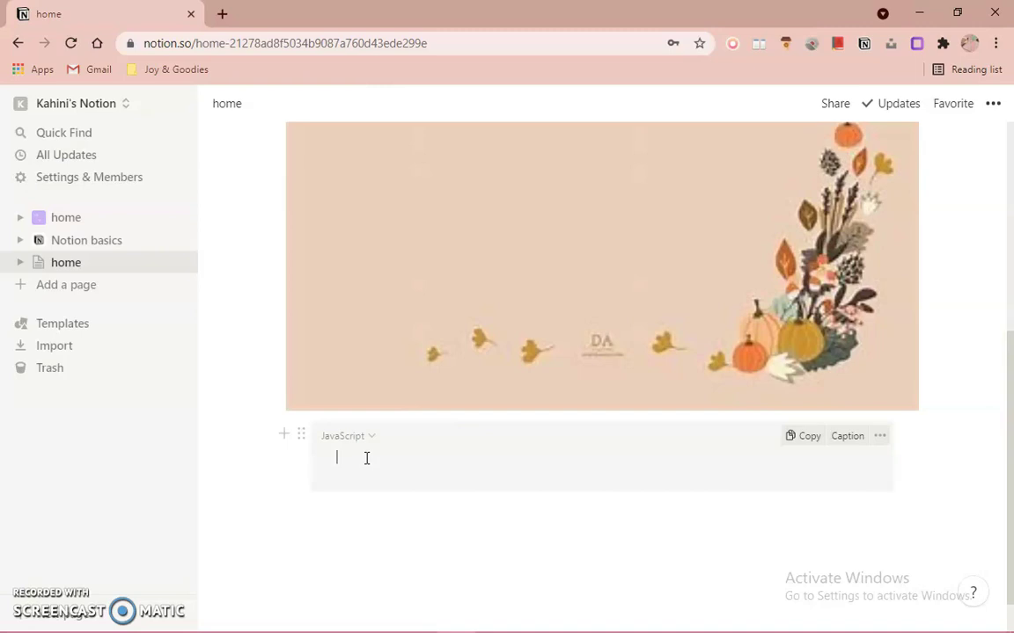
text(y>)
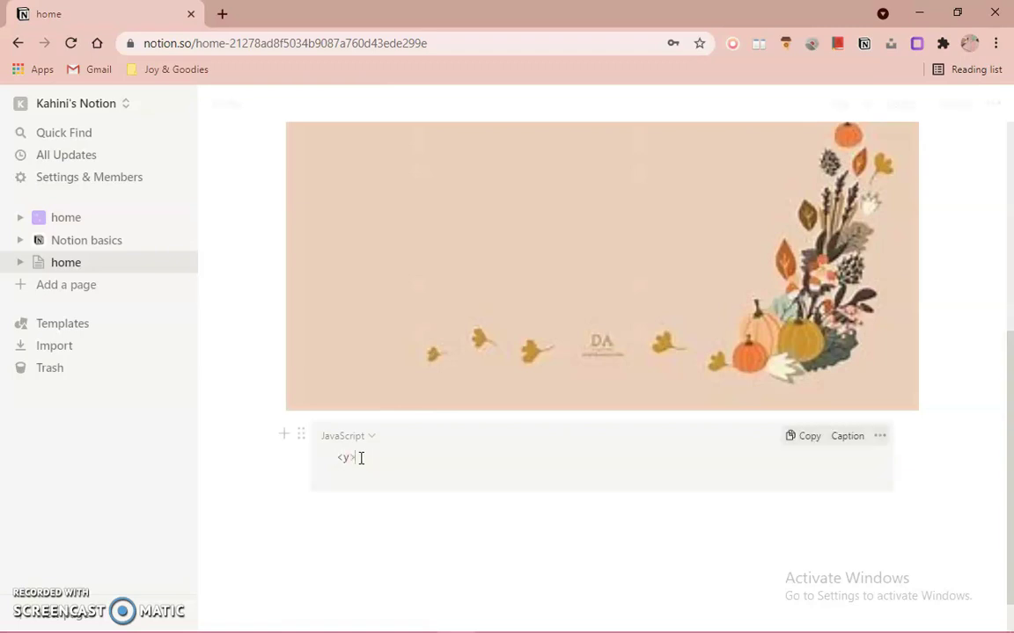
click(332, 478)
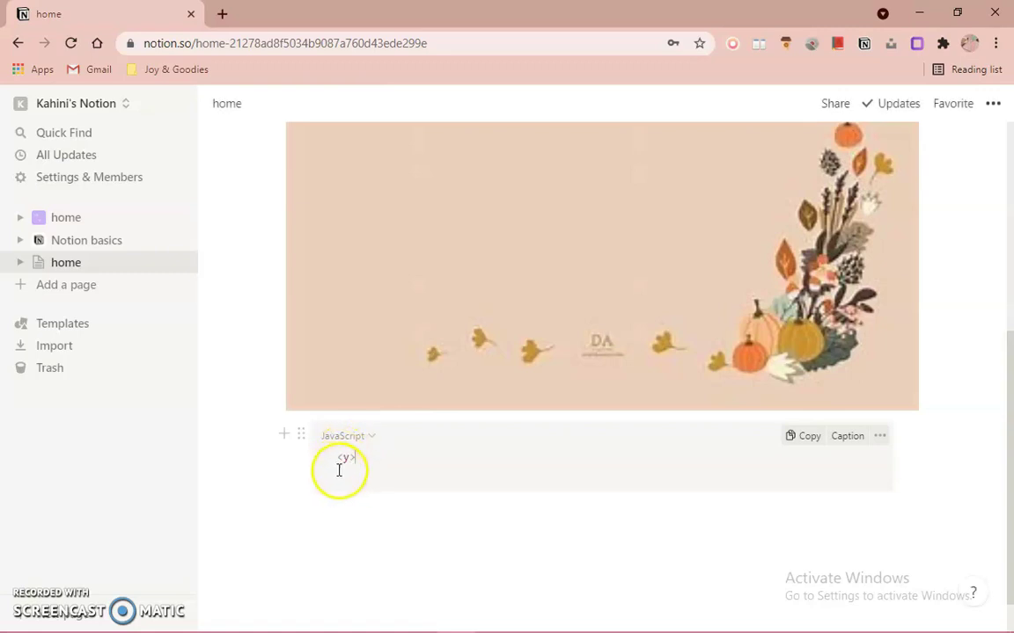
Step: Insert a file block below the code block
click(283, 432)
scroll(404, 373, down, 10)
scroll(404, 373, down, 10)
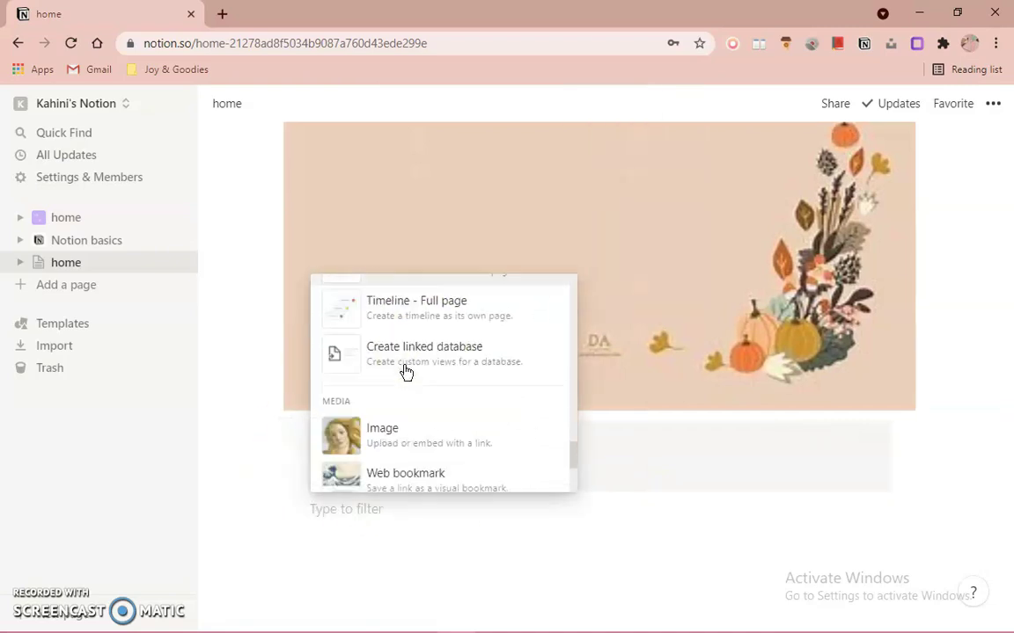
scroll(403, 373, up, 2)
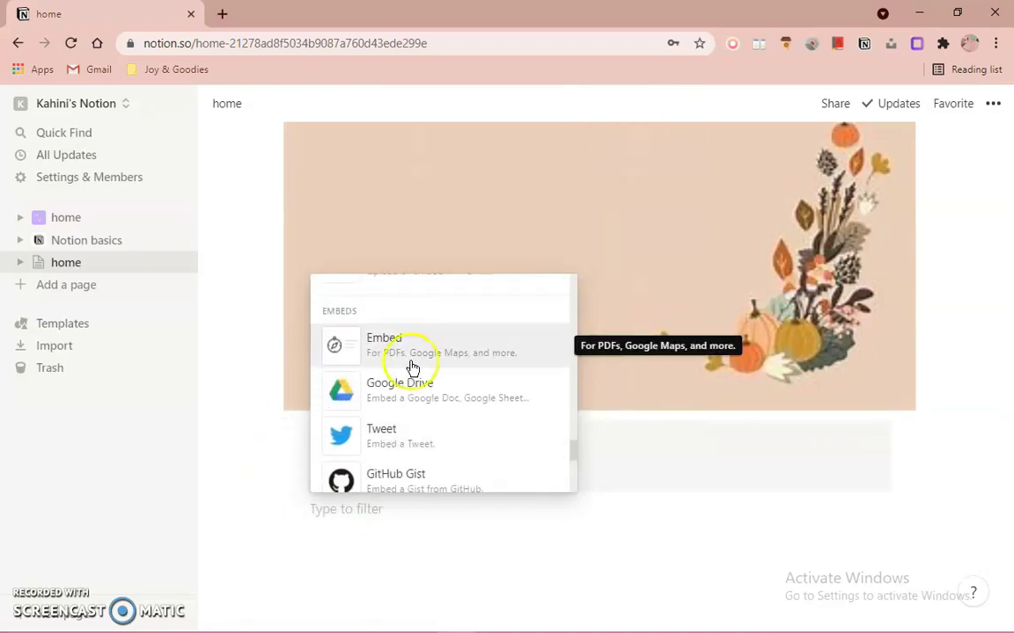
scroll(440, 365, up, 2)
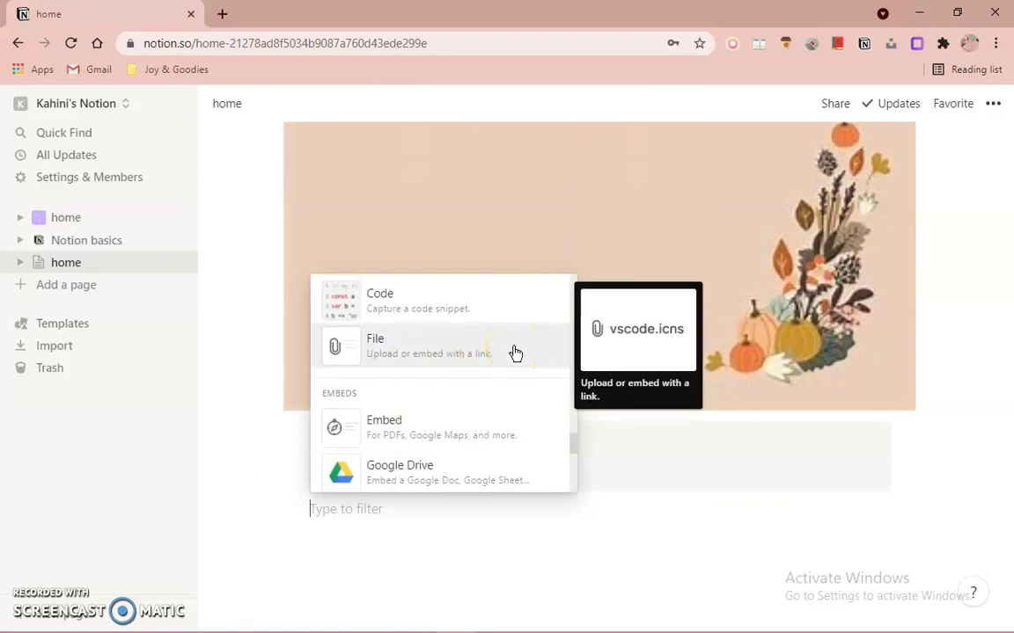
click(515, 353)
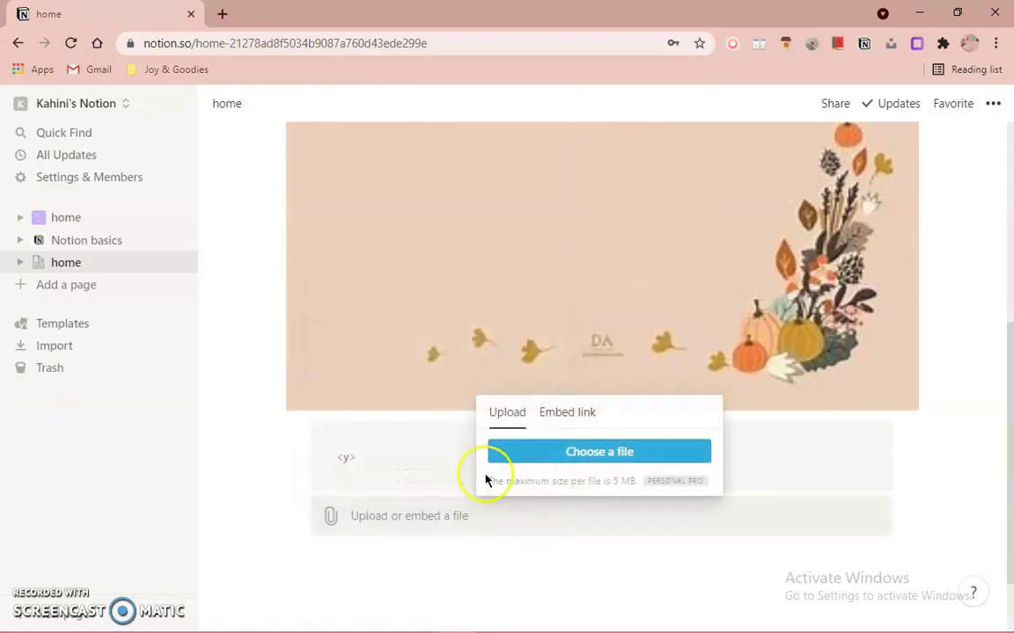
Step: Upload "IMG_20181214_140452" from the "Awesome Annual Function" folder into the file block
click(582, 412)
click(493, 362)
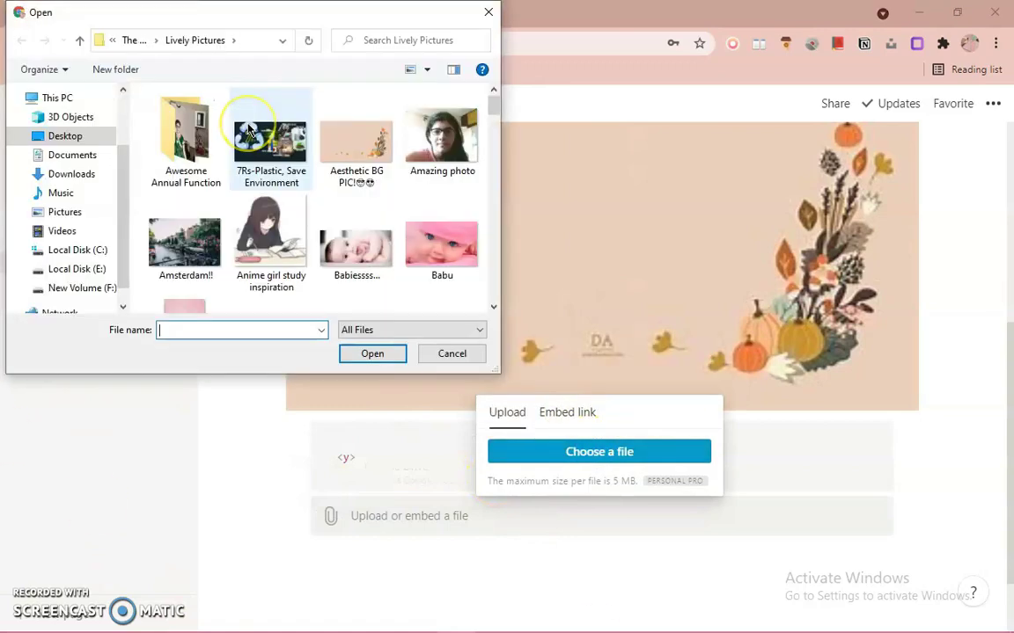
click(209, 108)
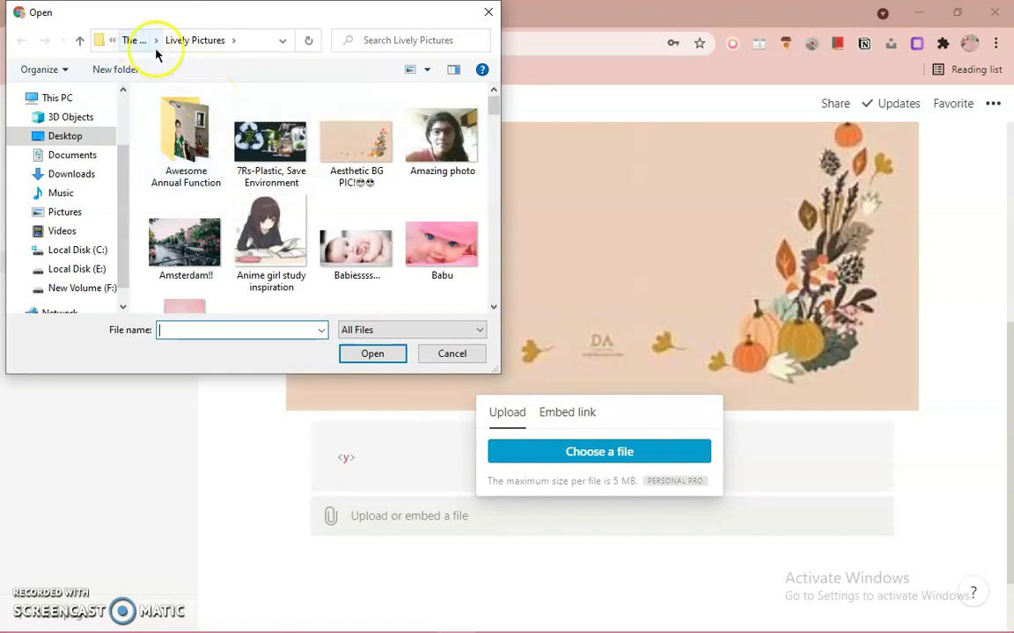
click(374, 355)
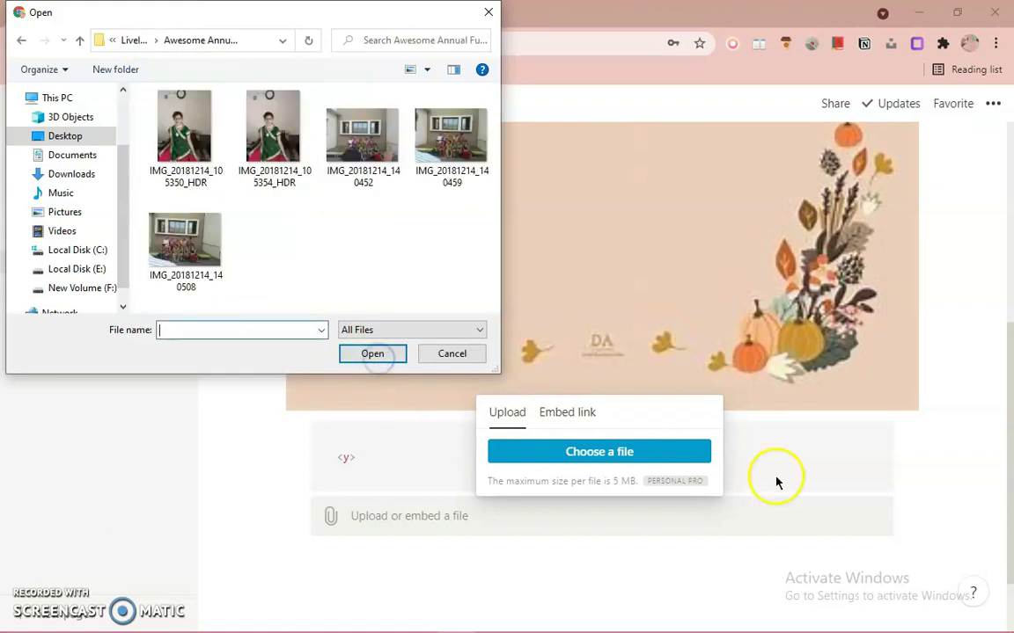
click(385, 124)
click(362, 354)
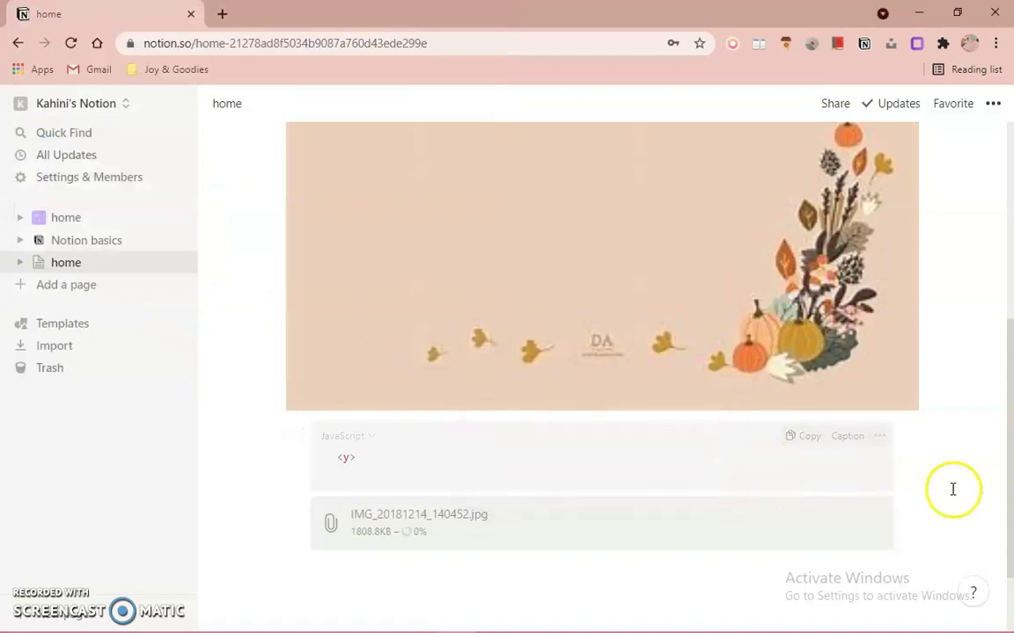
scroll(953, 489, down, 2)
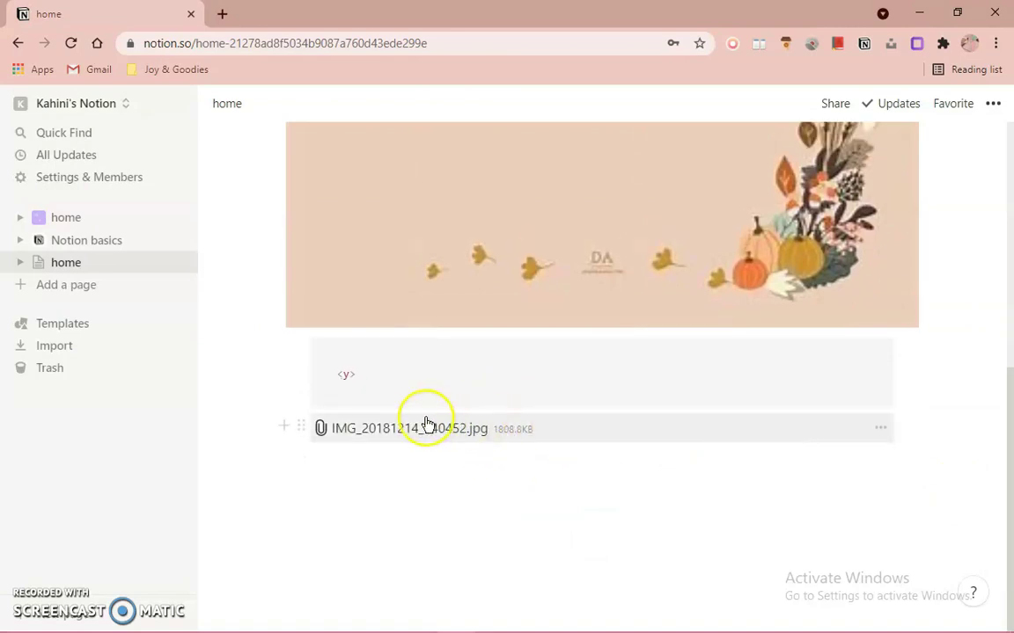
Step: Examine the embed block types available below the uploaded file, such as Google Drive, Tweet, Miro and PDF
click(289, 428)
scroll(366, 352, down, 20)
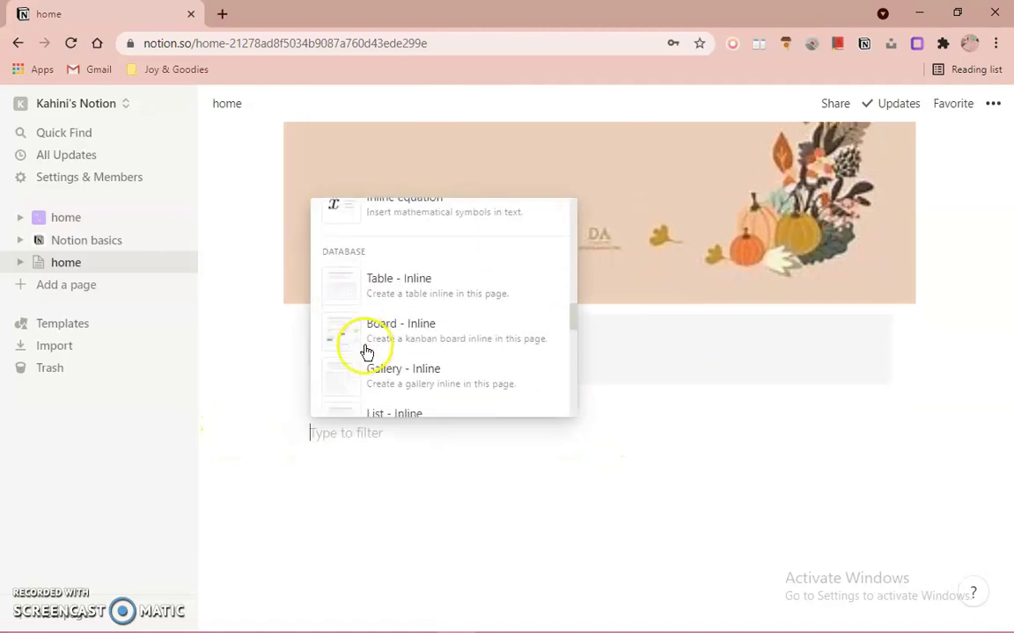
scroll(367, 352, up, 8)
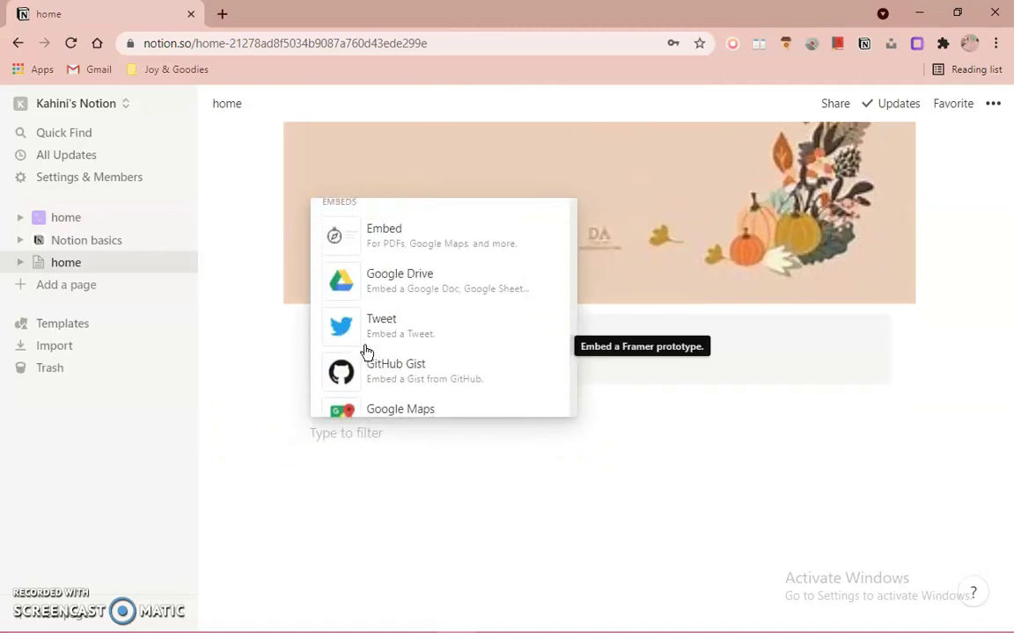
scroll(376, 355, down, 5)
scroll(376, 357, up, 3)
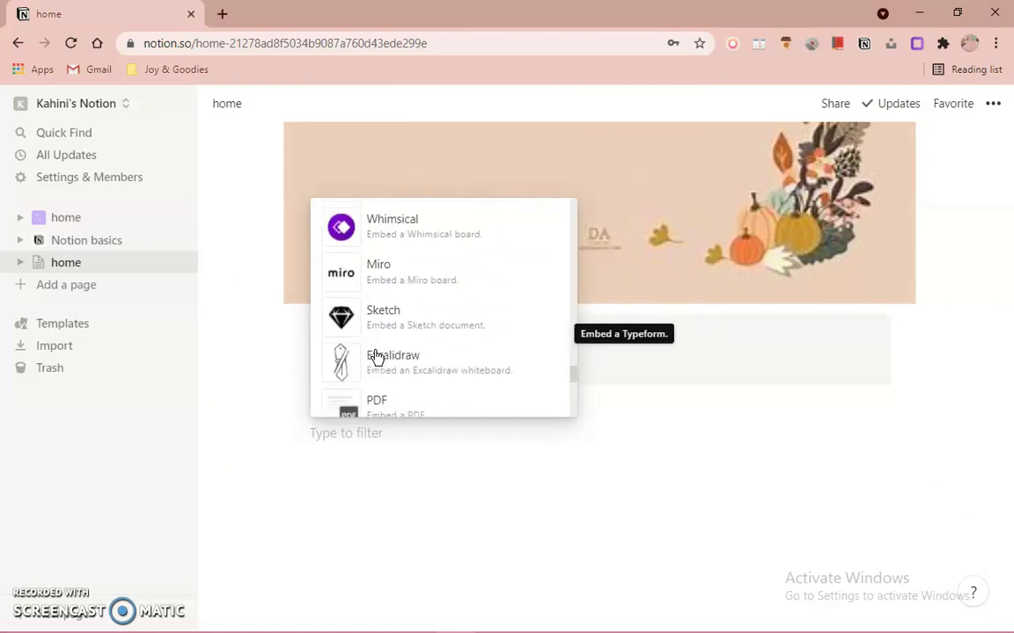
scroll(376, 356, up, 1)
scroll(376, 357, down, 4)
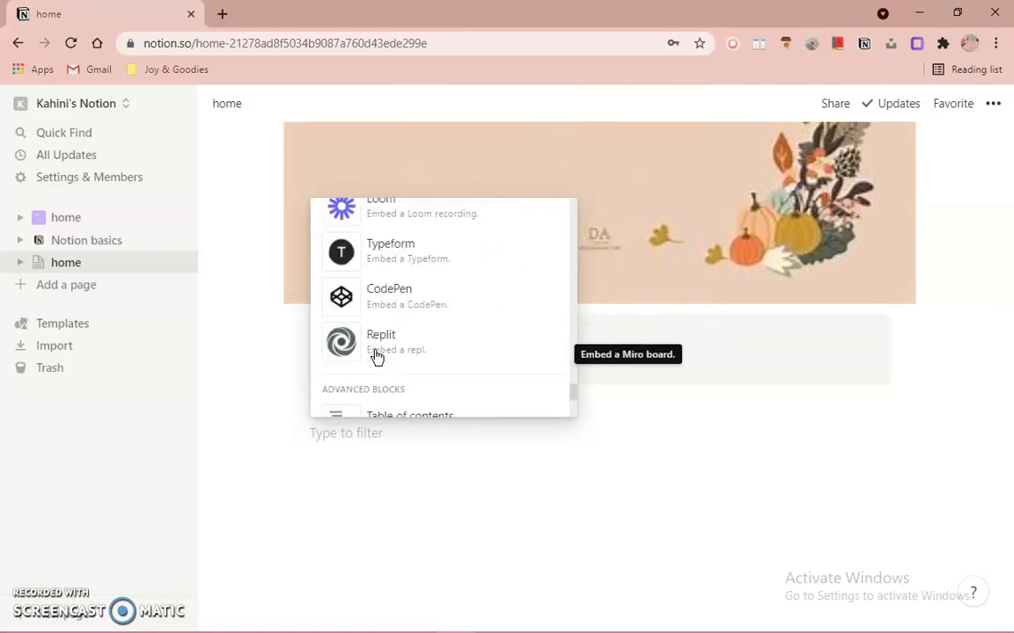
scroll(376, 355, up, 3)
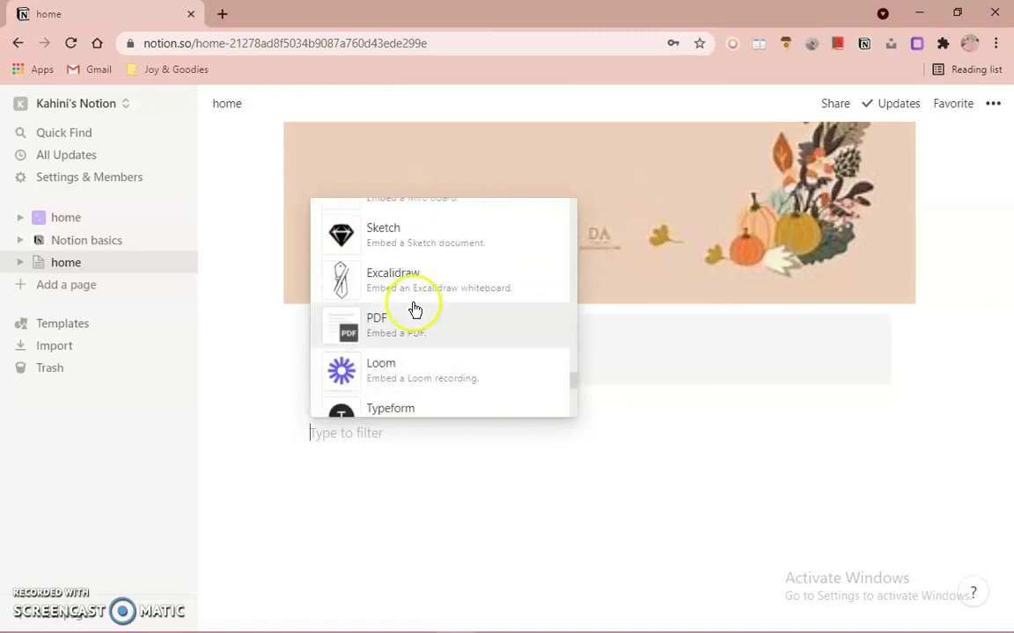
scroll(398, 336, down, 3)
scroll(398, 336, up, 3)
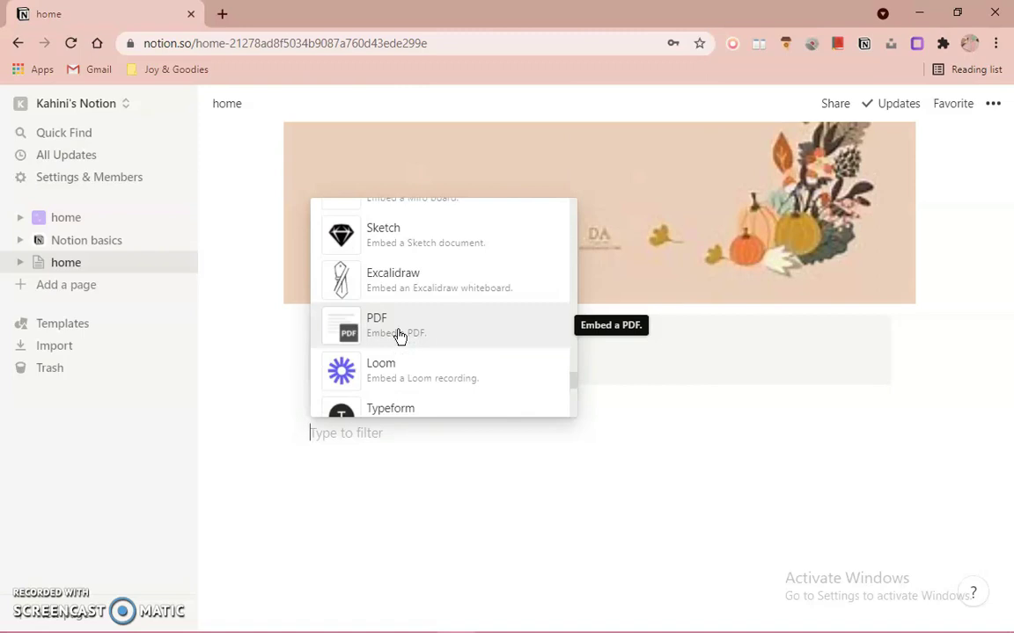
Step: Examine the advanced block types available, from Table of contents and Block equation to Template button, Breadcrumb and Synced block
scroll(398, 336, down, 5)
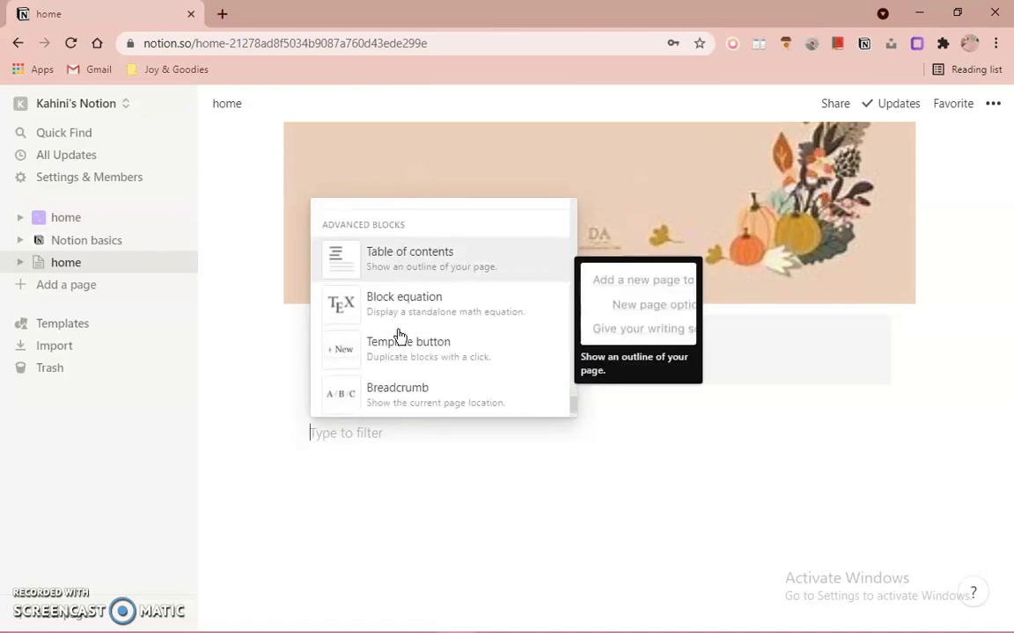
scroll(398, 337, down, 1)
scroll(398, 338, up, 3)
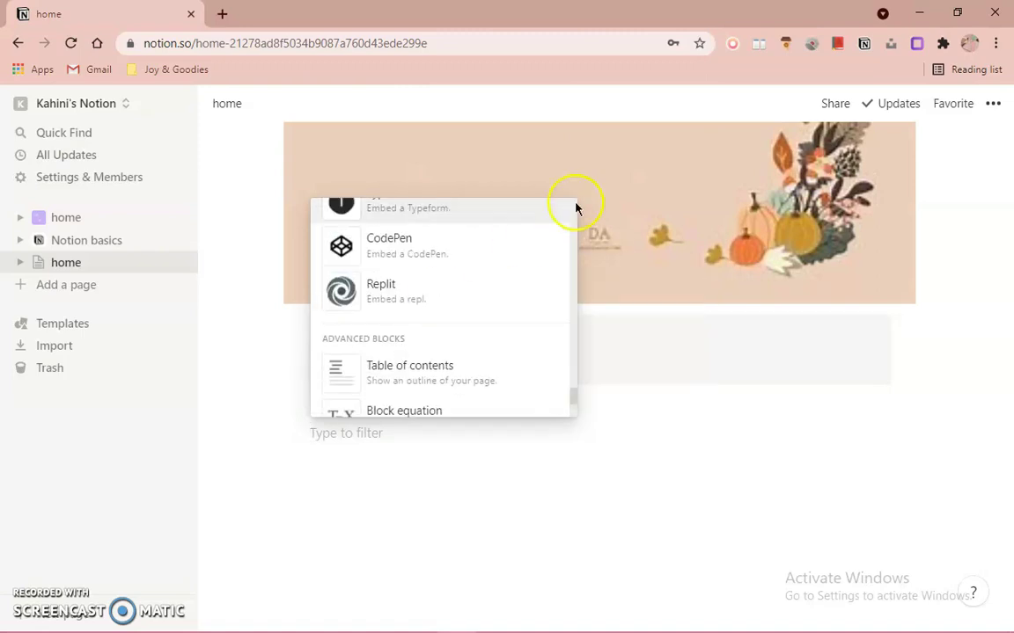
scroll(490, 312, down, 1)
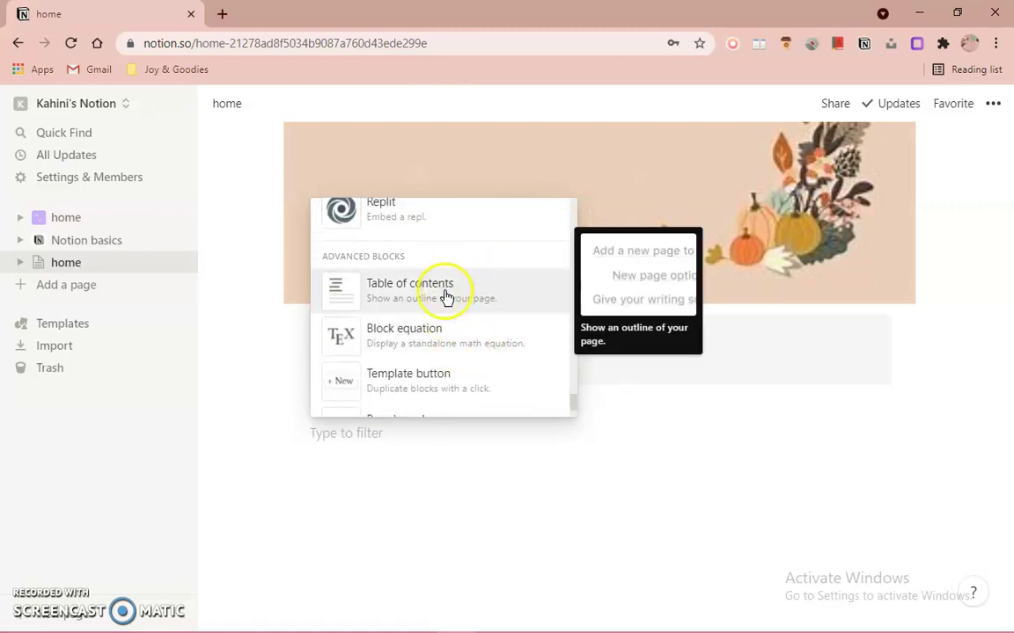
scroll(453, 330, down, 1)
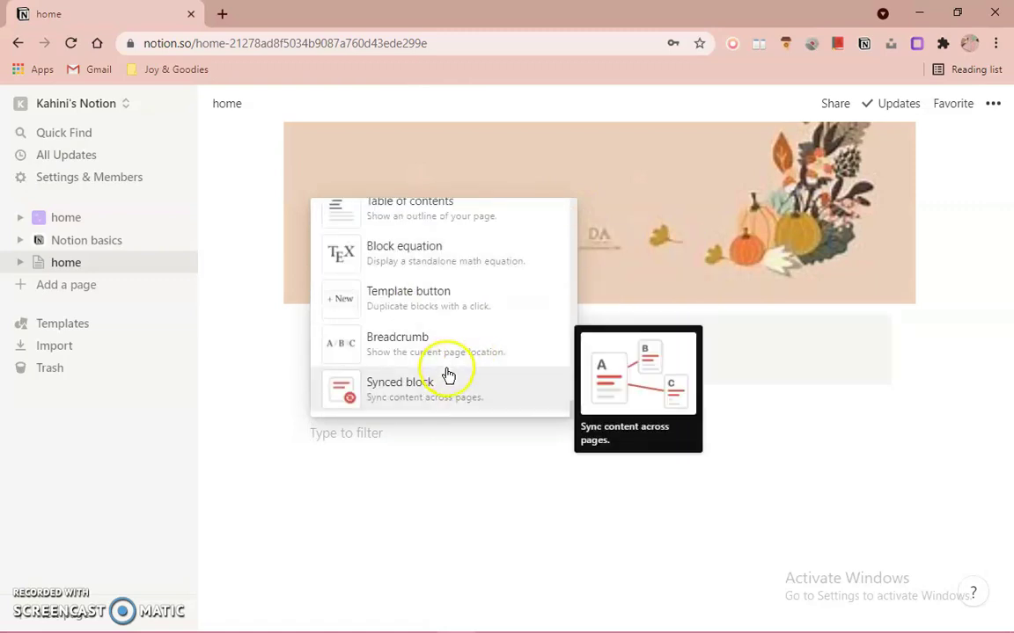
scroll(482, 387, up, 2)
scroll(482, 387, down, 2)
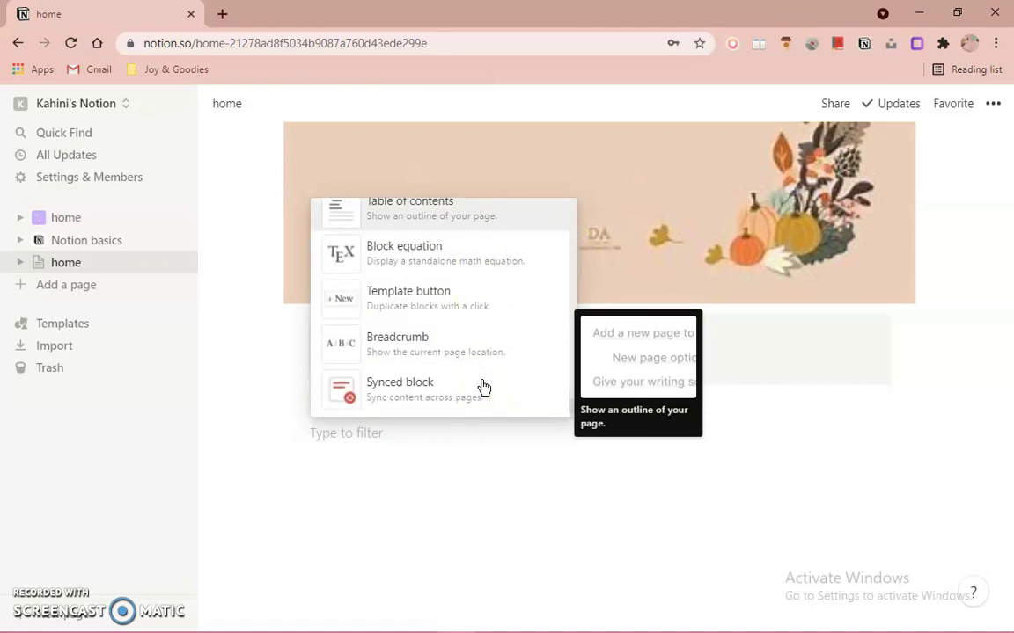
Step: Insert a template button below the uploaded file, generate one to-do with it and close its configuration
click(486, 295)
scroll(448, 427, down, 2)
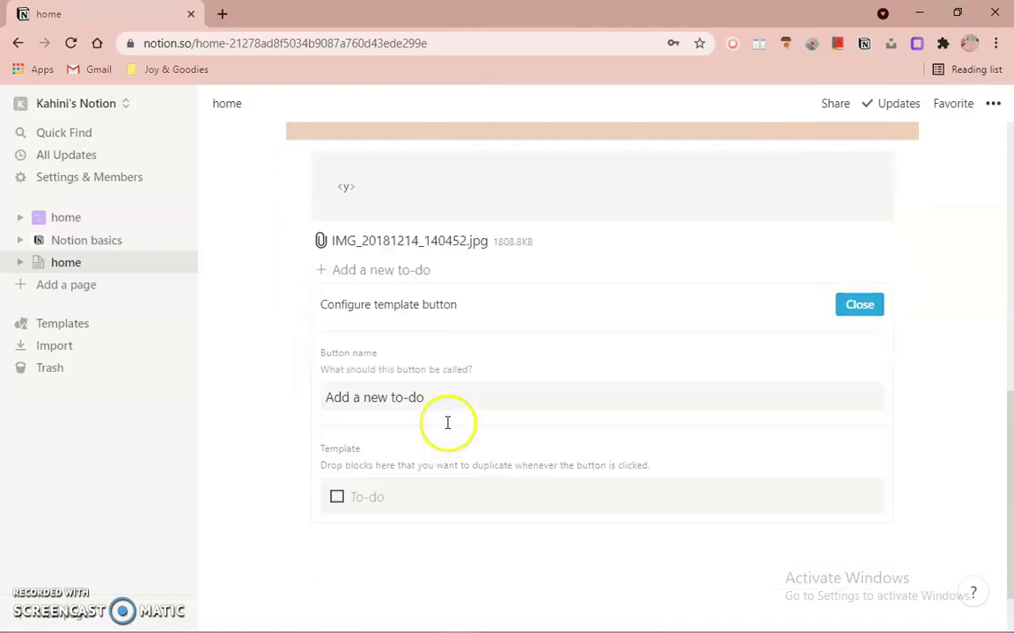
click(376, 269)
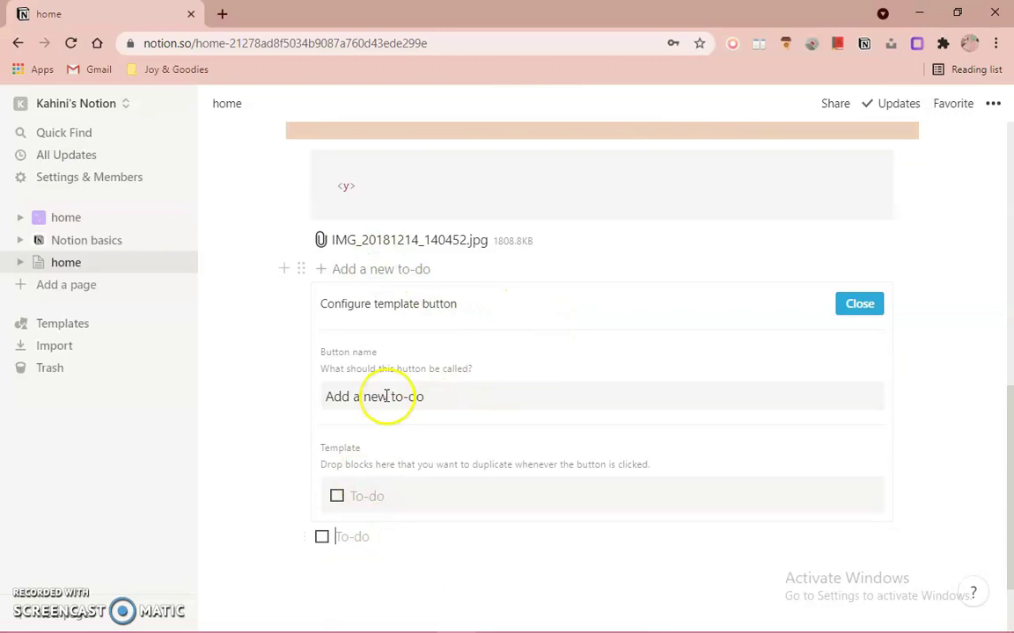
click(860, 303)
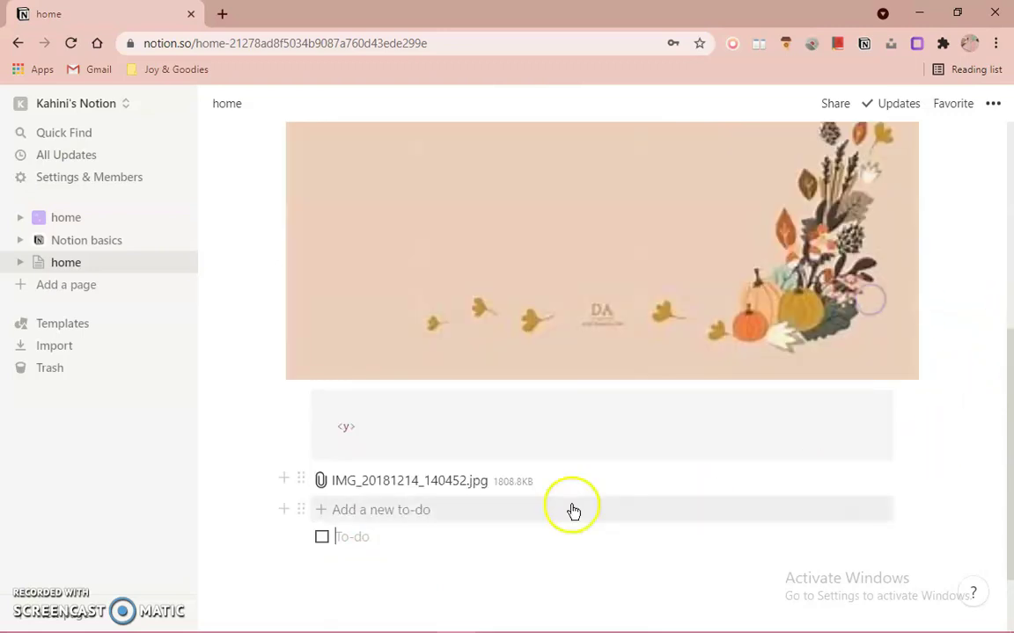
Step: Generate nine more empty to-dos with the "Add a new to-do" template button
click(474, 516)
click(473, 515)
click(473, 514)
click(473, 514)
click(472, 514)
double_click(473, 513)
click(471, 512)
scroll(472, 511, down, 3)
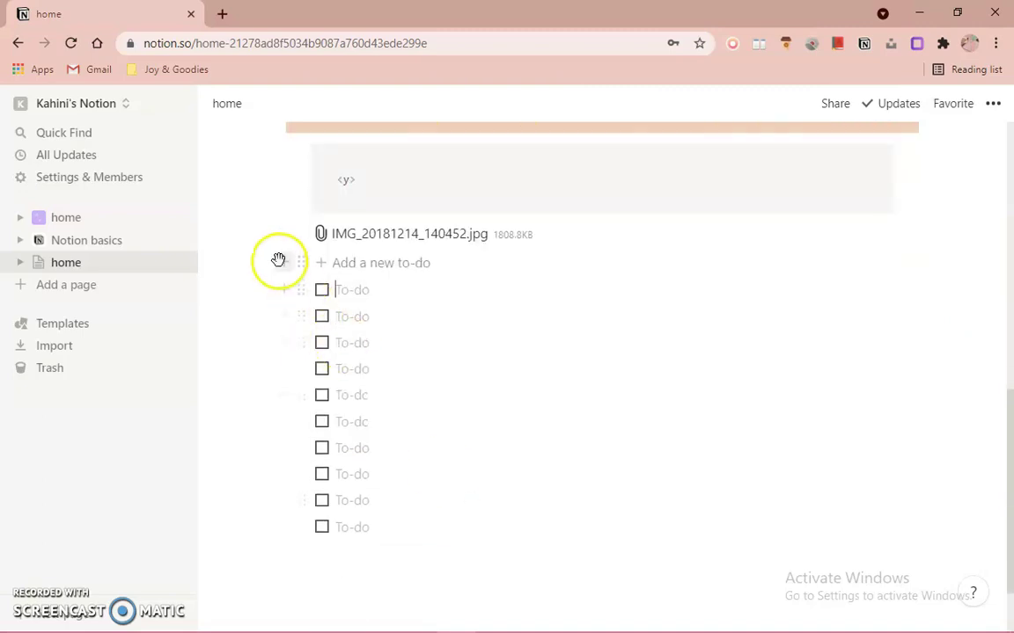
Step: Delete the "Add a new to-do" template button, keeping the generated to-dos
click(301, 263)
click(242, 196)
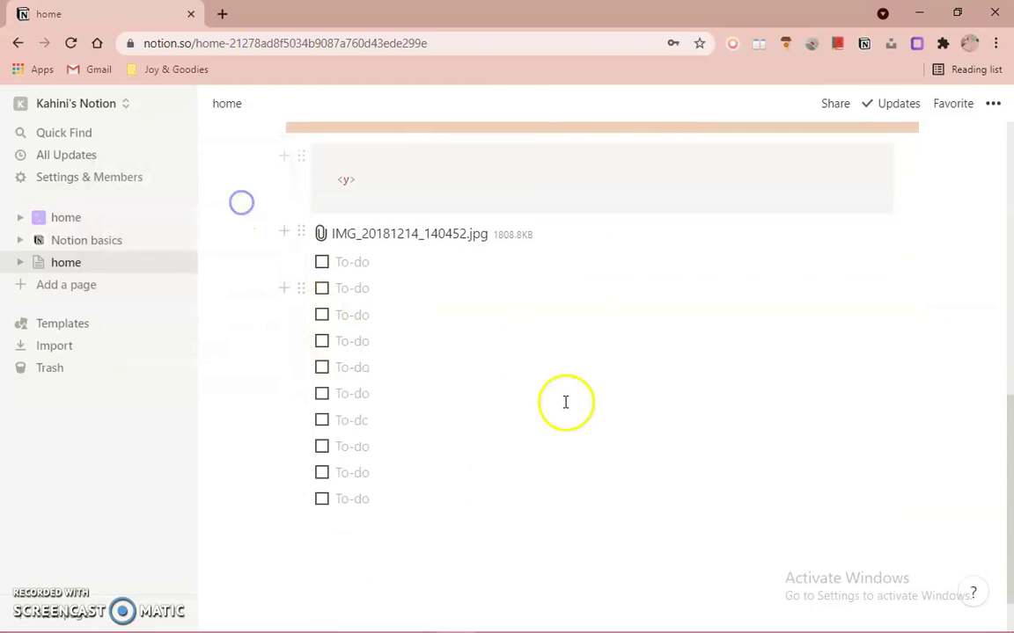
Step: Review the whole new home page, from its title through the image and code block to the to-do list
scroll(1010, 413, up, 10)
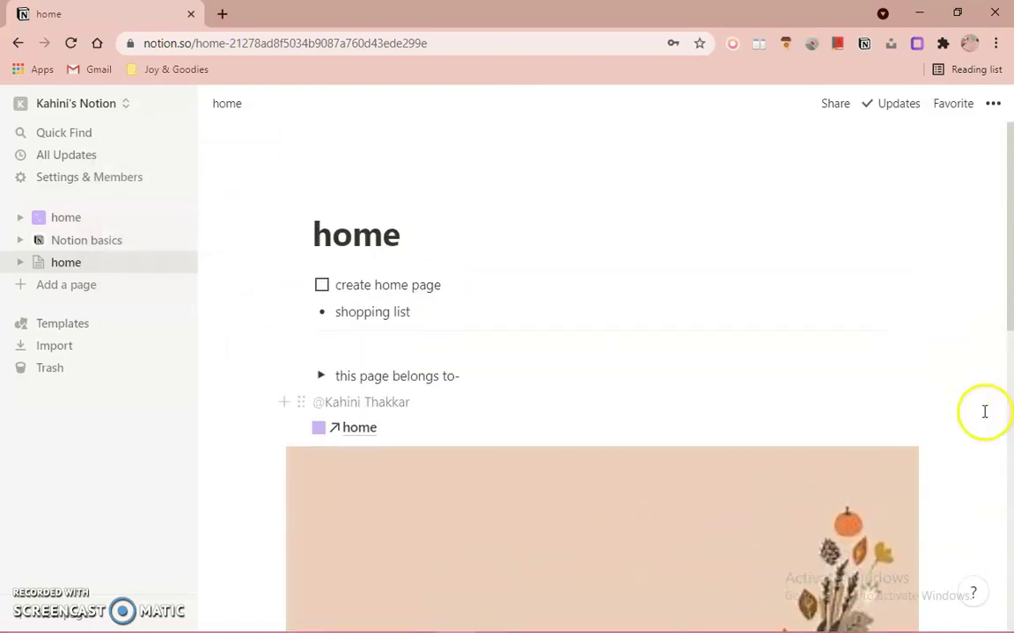
scroll(1010, 243, down, 1)
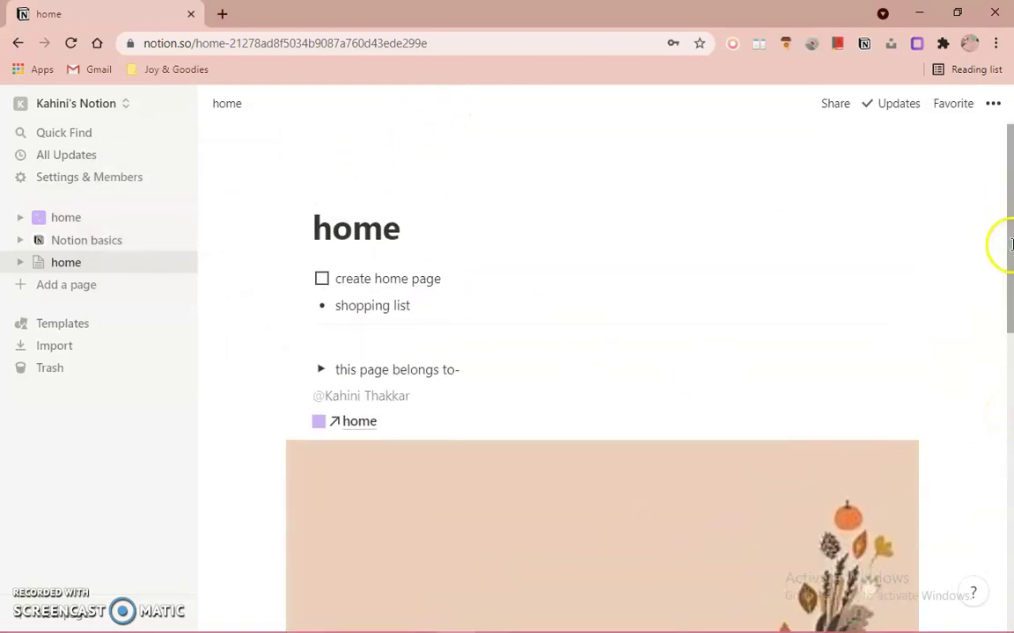
drag(1010, 244, 1010, 444)
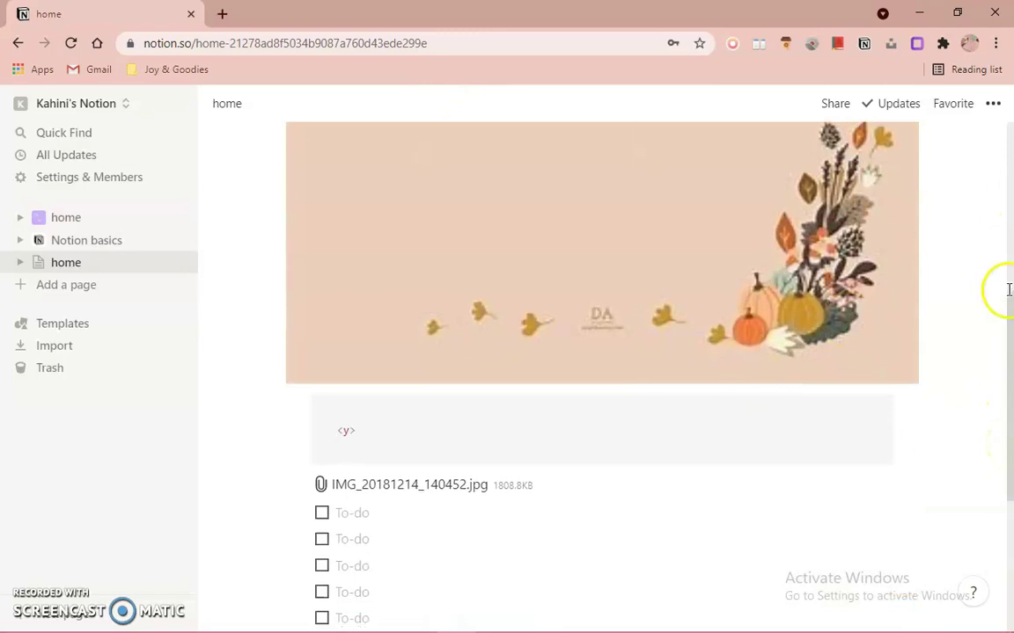
scroll(994, 317, down, 3)
scroll(959, 352, up, 5)
scroll(944, 361, up, 3)
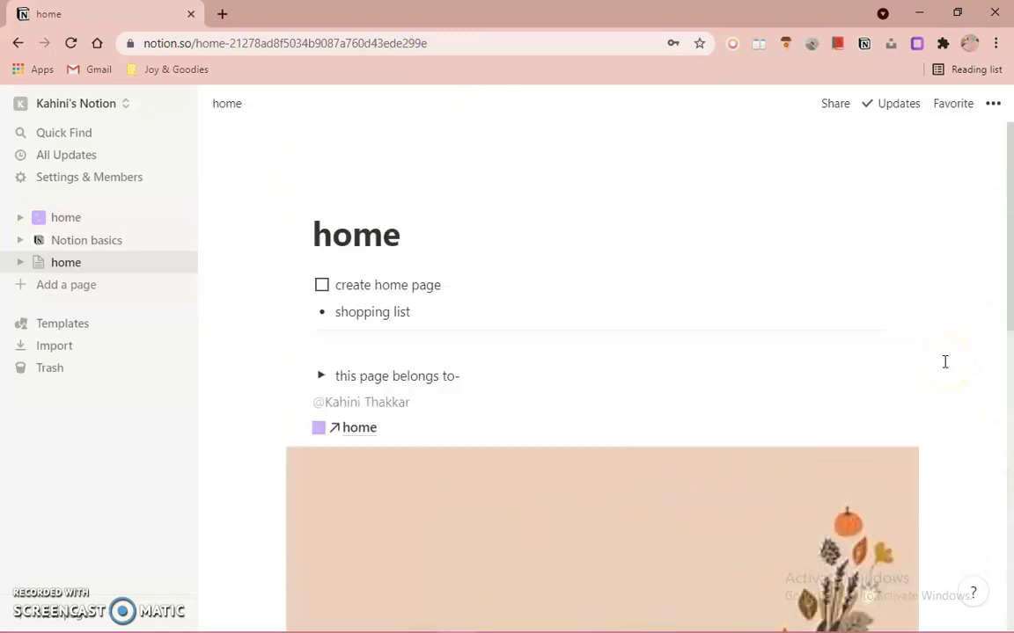
Step: Open the home page with the purple planet icon, hide the sidebar and examine the page's layout down to the Youtube link
click(53, 217)
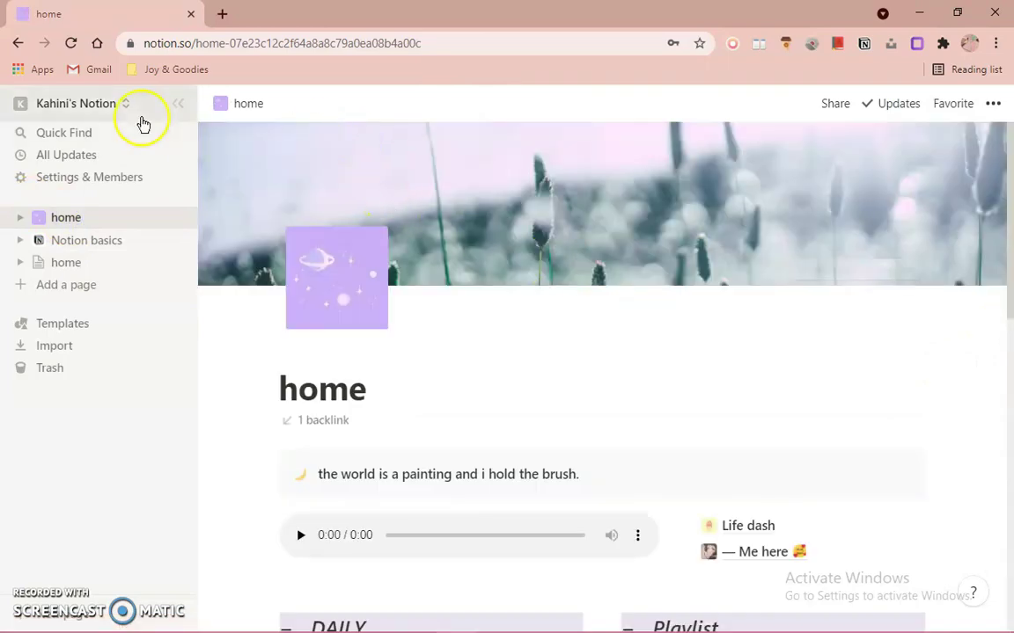
click(178, 103)
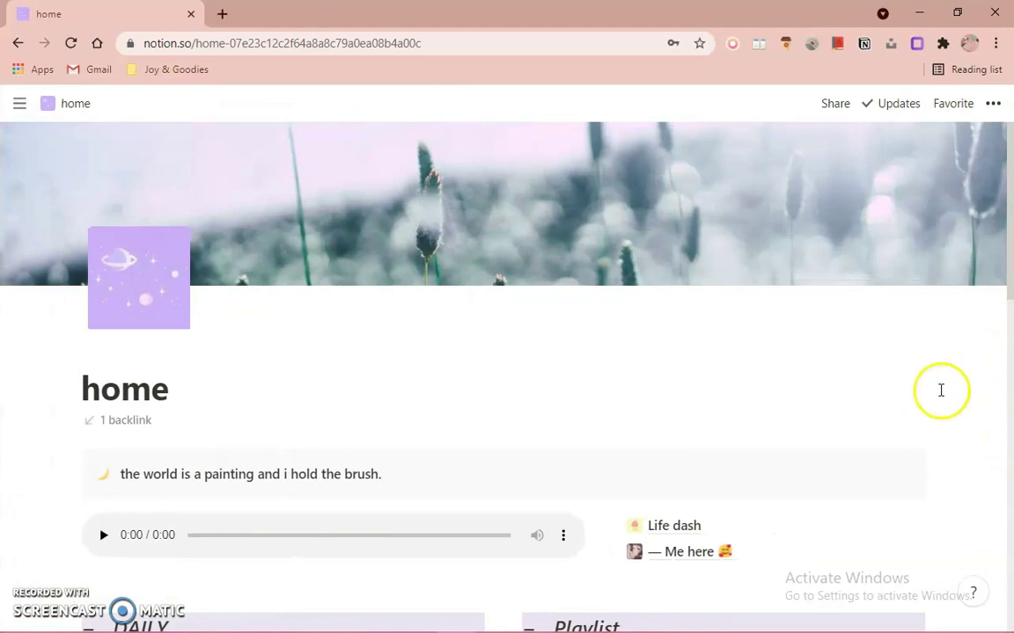
scroll(955, 394, down, 1)
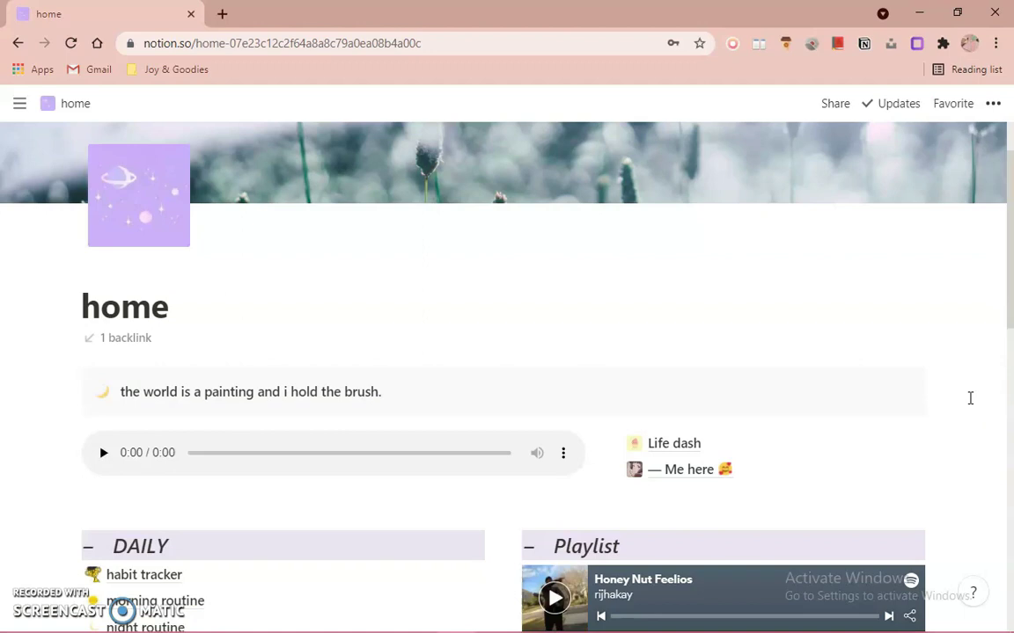
scroll(970, 398, down, 9)
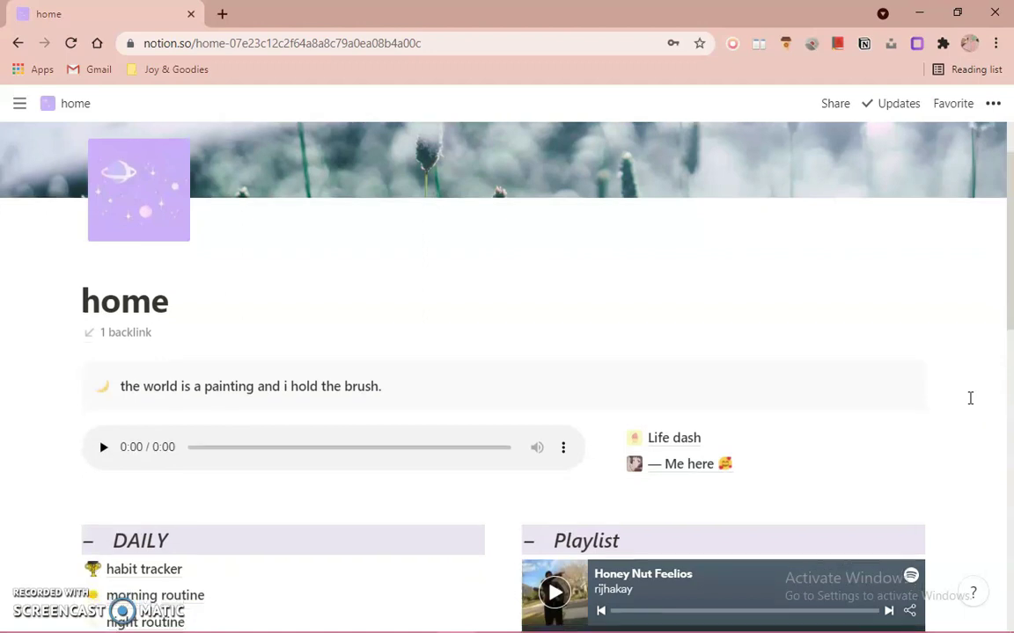
scroll(986, 539, up, 9)
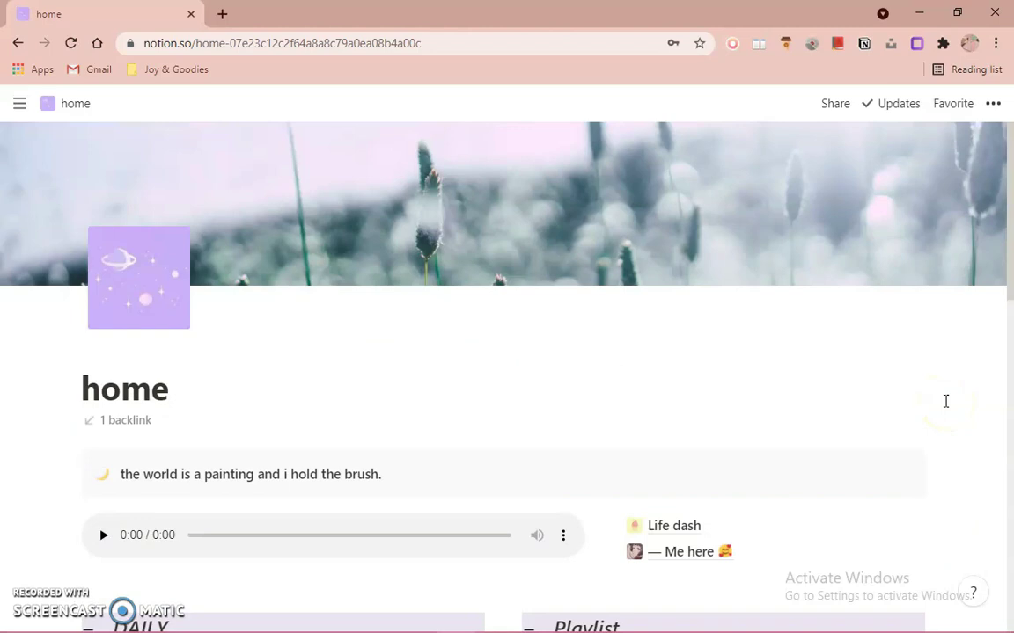
scroll(946, 402, down, 2)
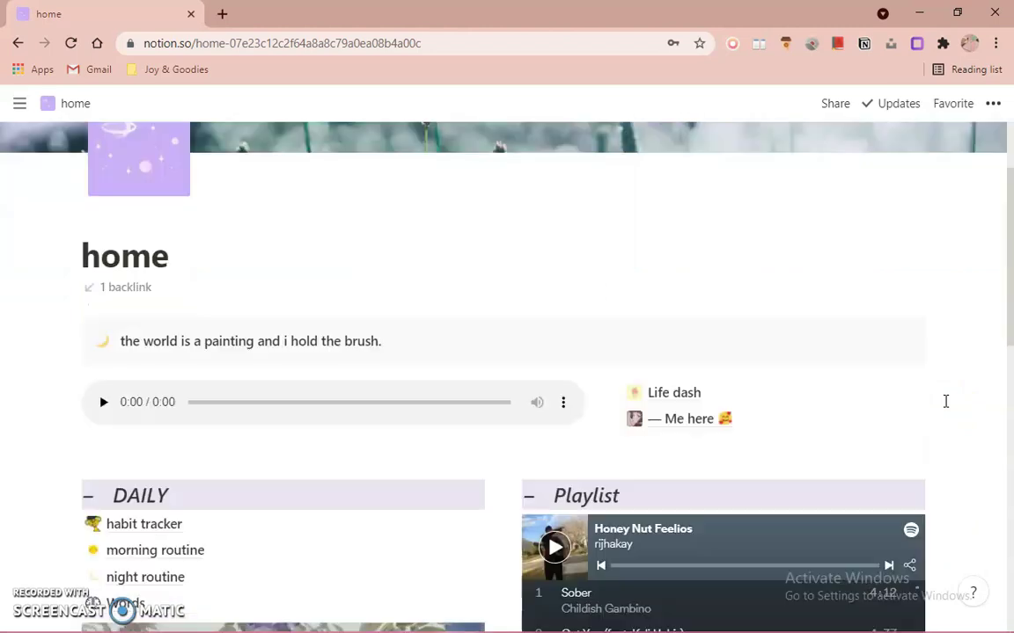
scroll(946, 402, down, 8)
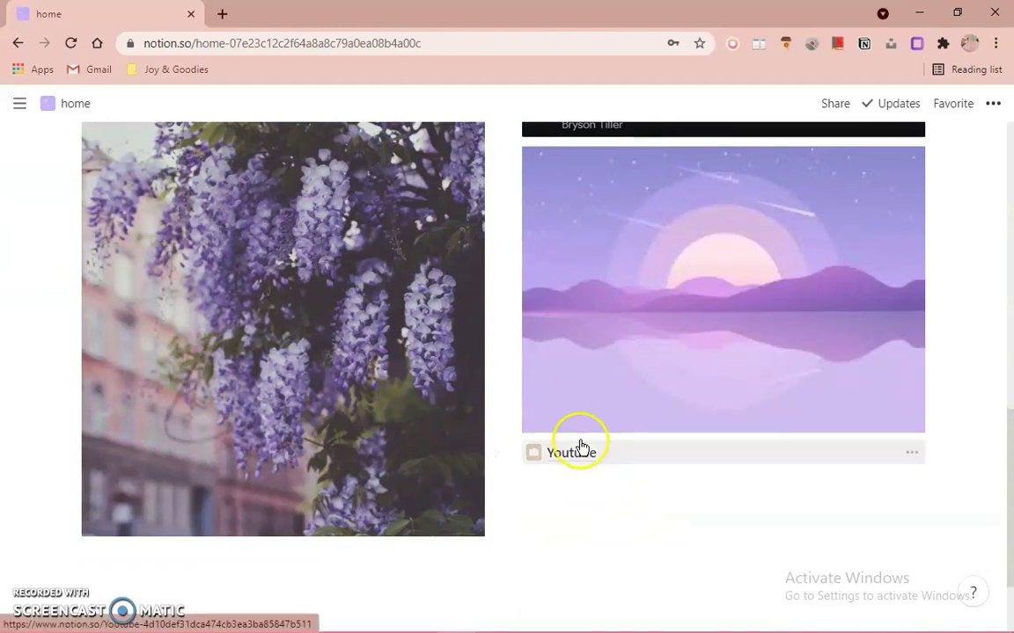
Step: Open the Youtube page from the home page and look over its cover, Milestone, Archive and Goals sections
click(653, 450)
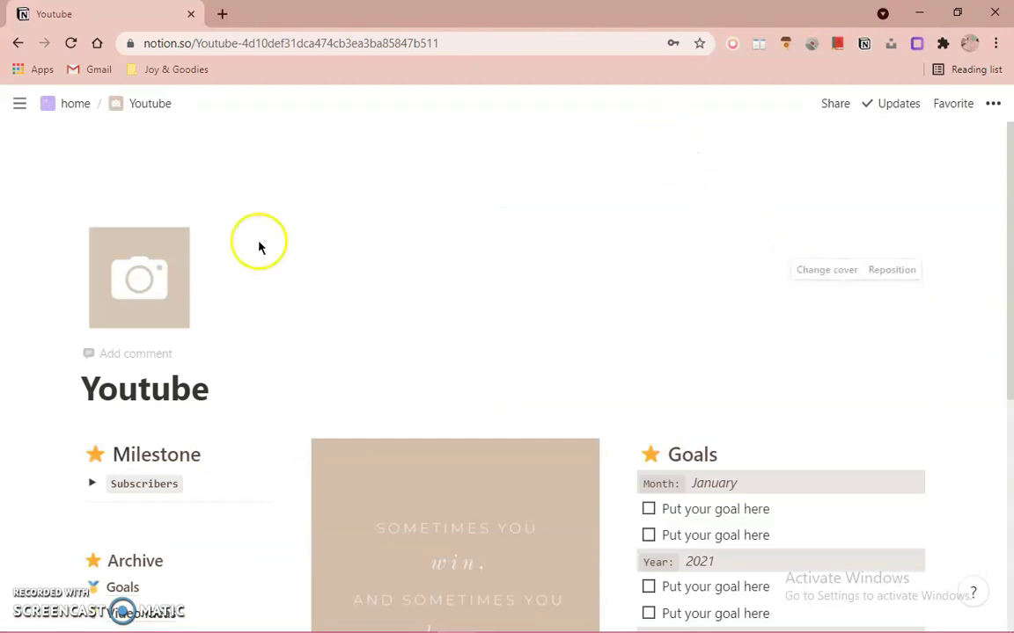
scroll(955, 362, down, 5)
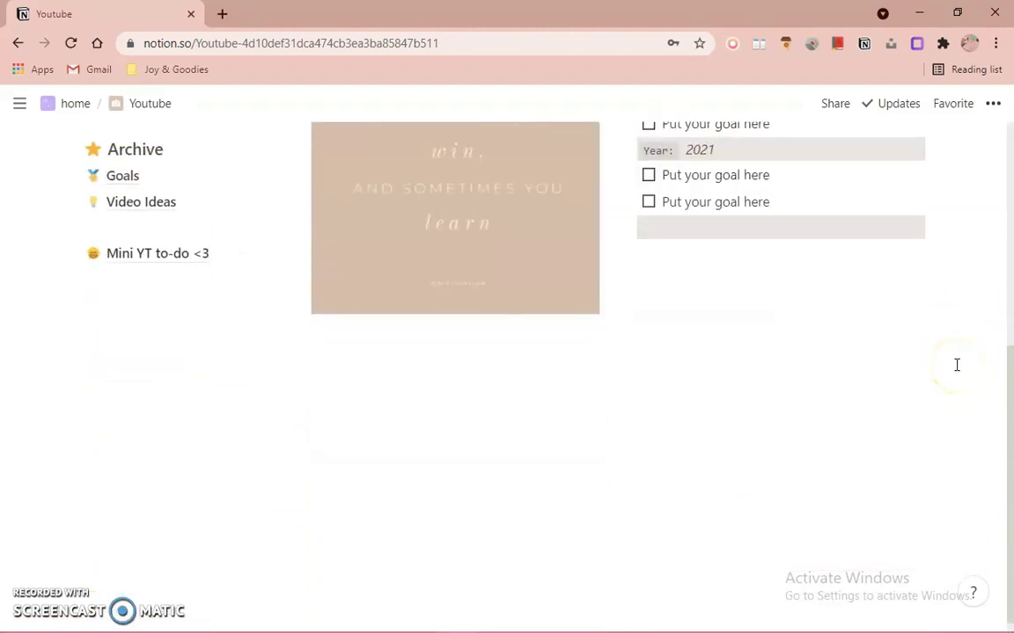
scroll(956, 364, up, 4)
scroll(956, 364, up, 1)
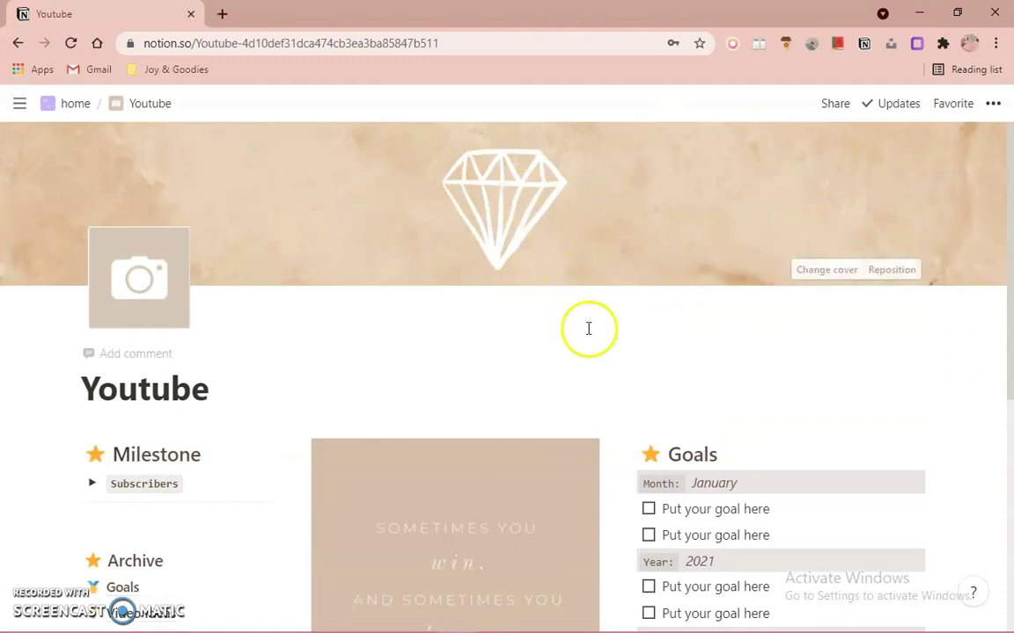
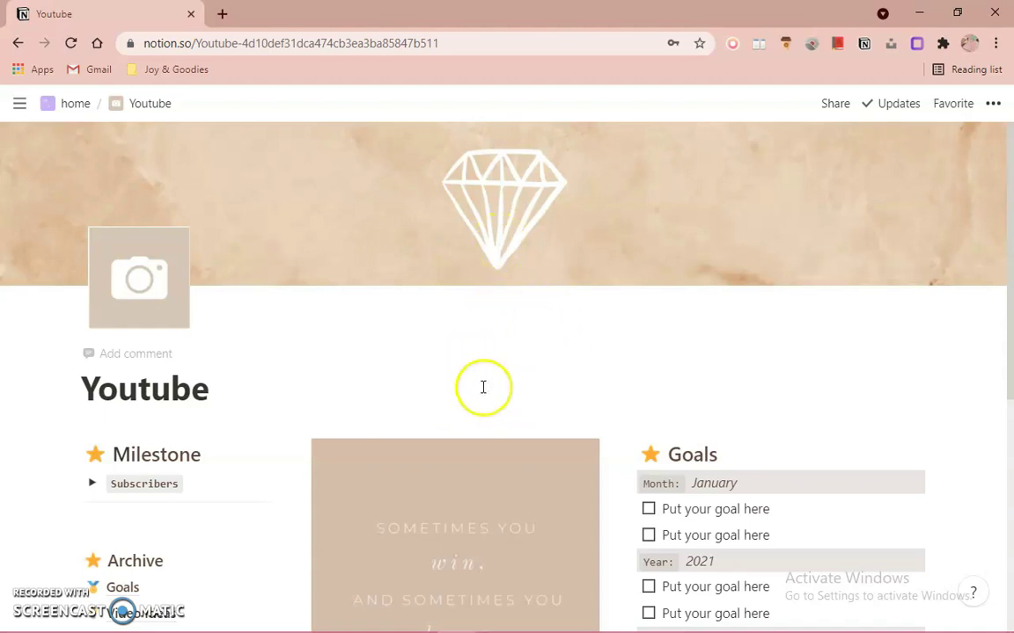
scroll(514, 563, down, 3)
scroll(572, 528, up, 3)
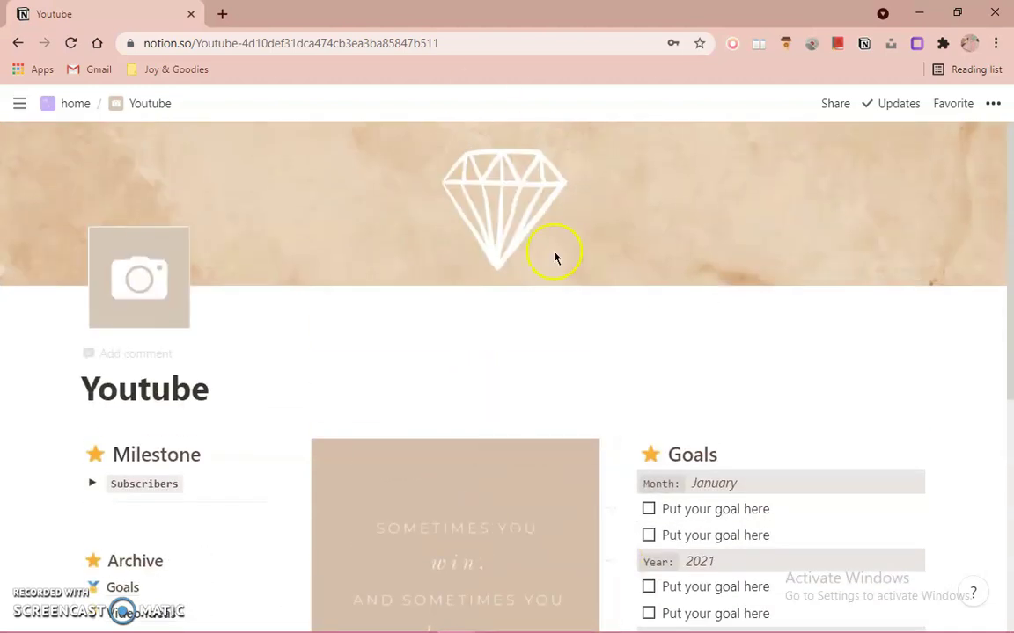
scroll(604, 332, down, 2)
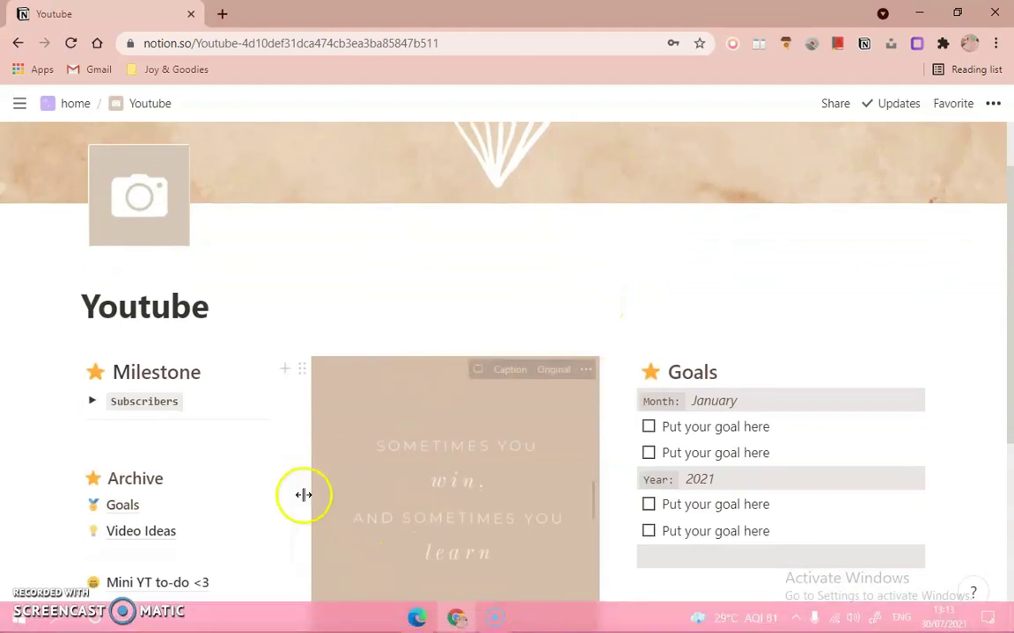
scroll(475, 373, down, 3)
scroll(324, 468, up, 5)
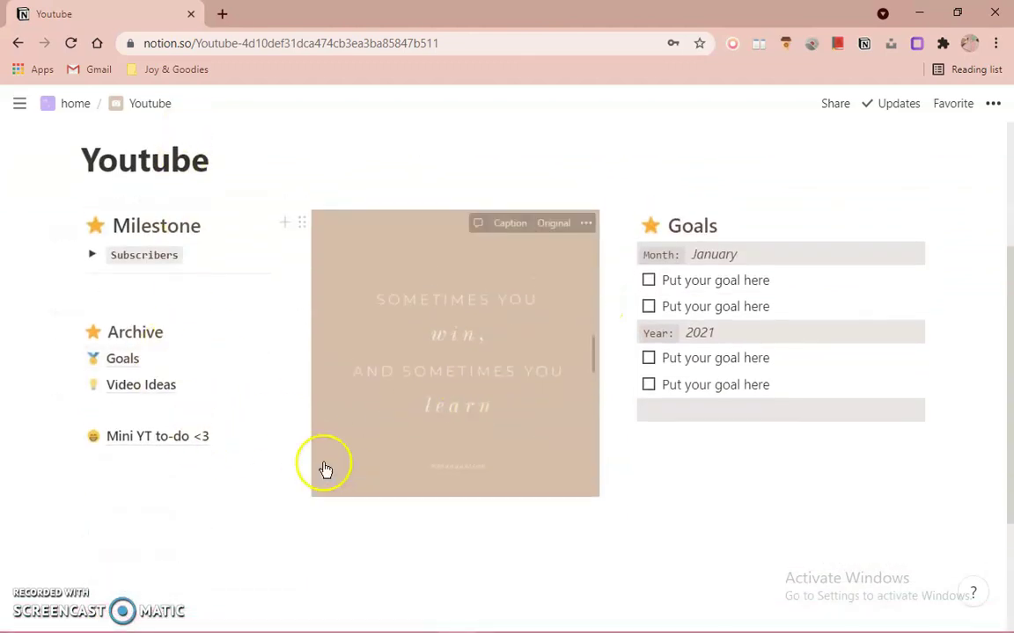
scroll(816, 310, down, 6)
scroll(1010, 371, up, 5)
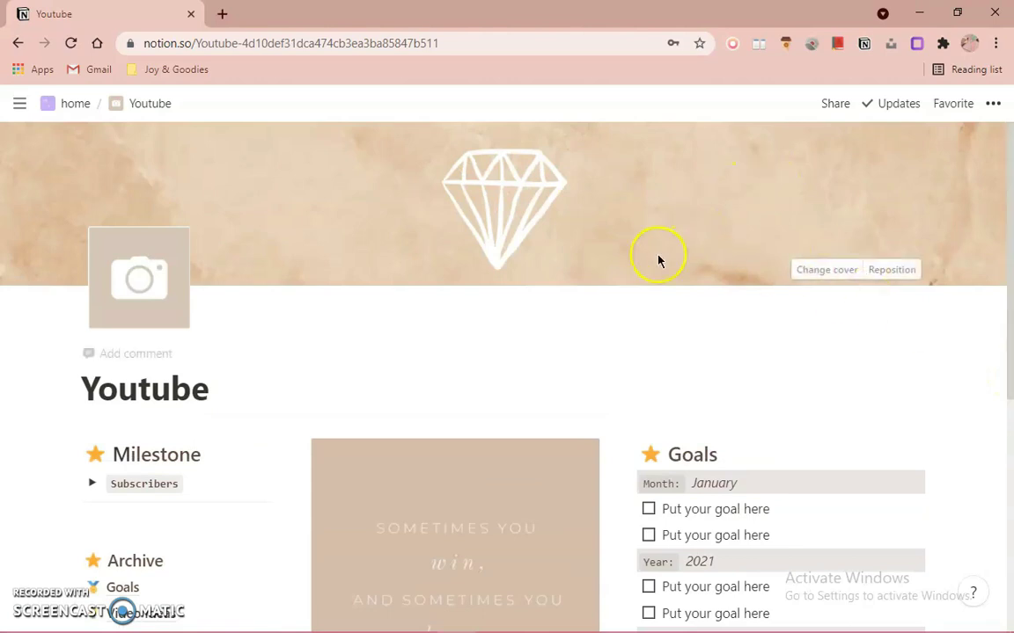
scroll(438, 363, down, 2)
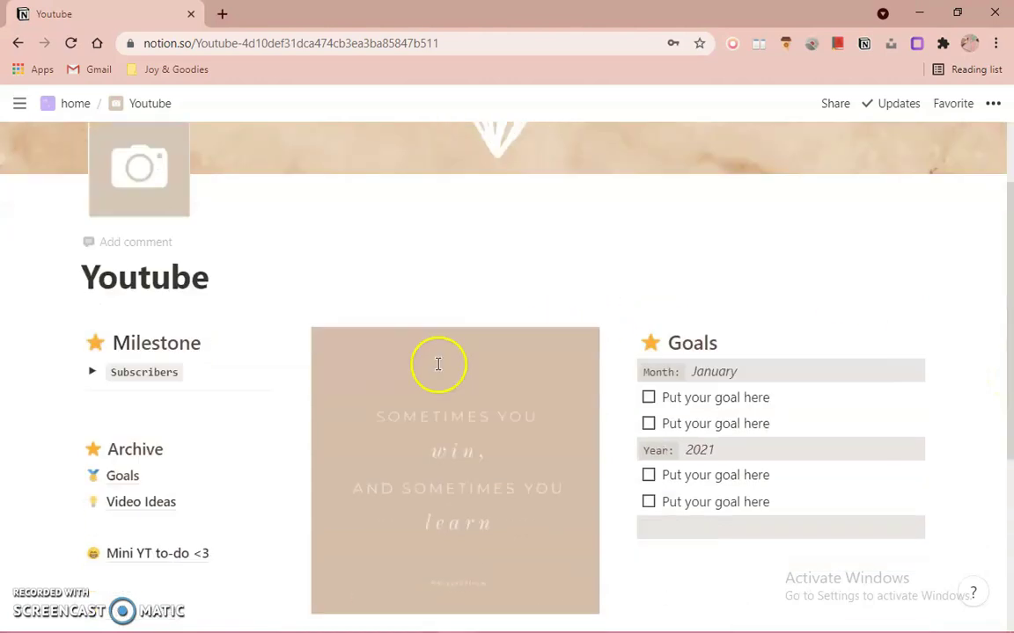
scroll(438, 363, down, 2)
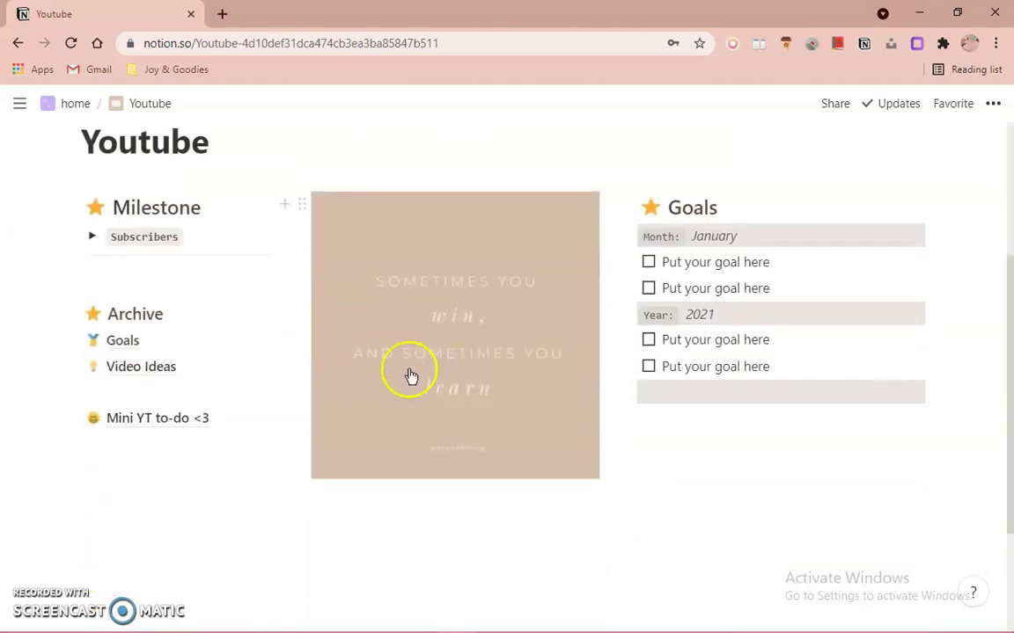
Step: Insert a divider below Video Ideas in the Archive list and move the Mini YT to-do <3 link up closer to it
click(59, 365)
scroll(278, 285, down, 6)
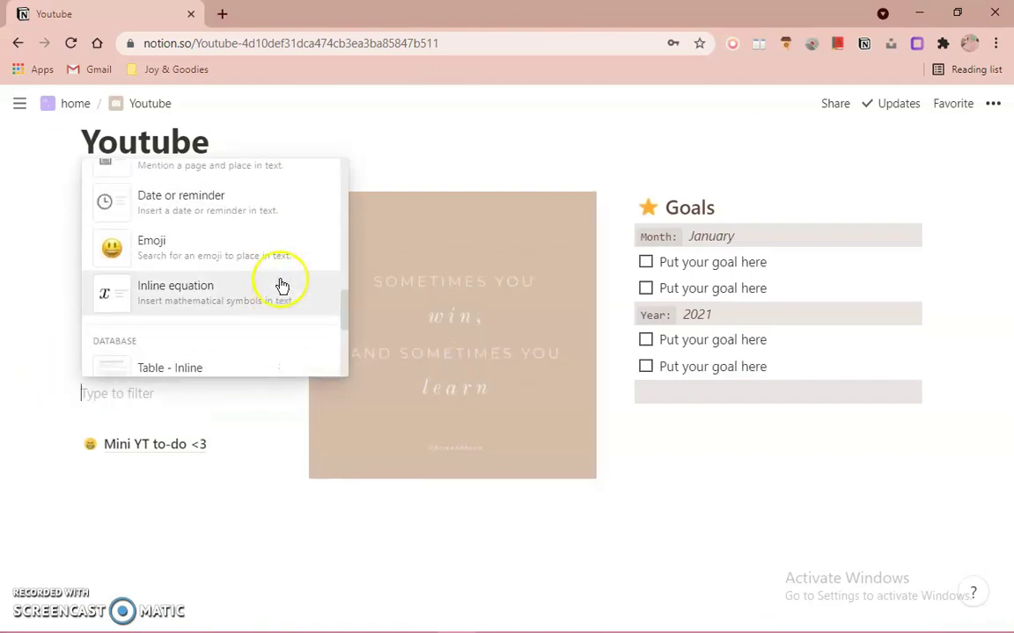
scroll(255, 304, up, 2)
scroll(255, 264, up, 3)
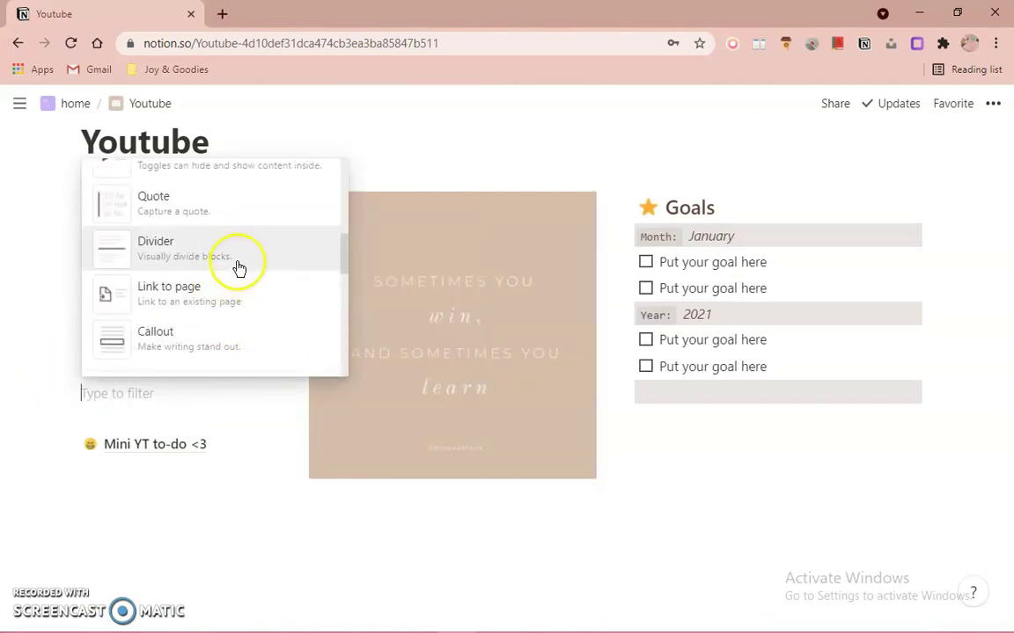
click(238, 262)
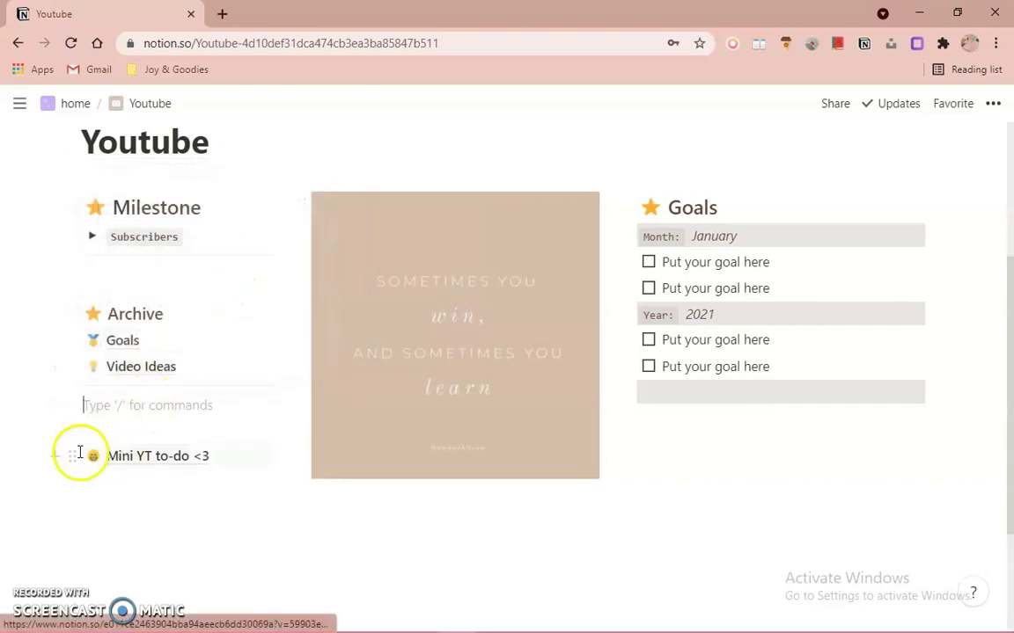
drag(75, 451, 82, 405)
click(120, 489)
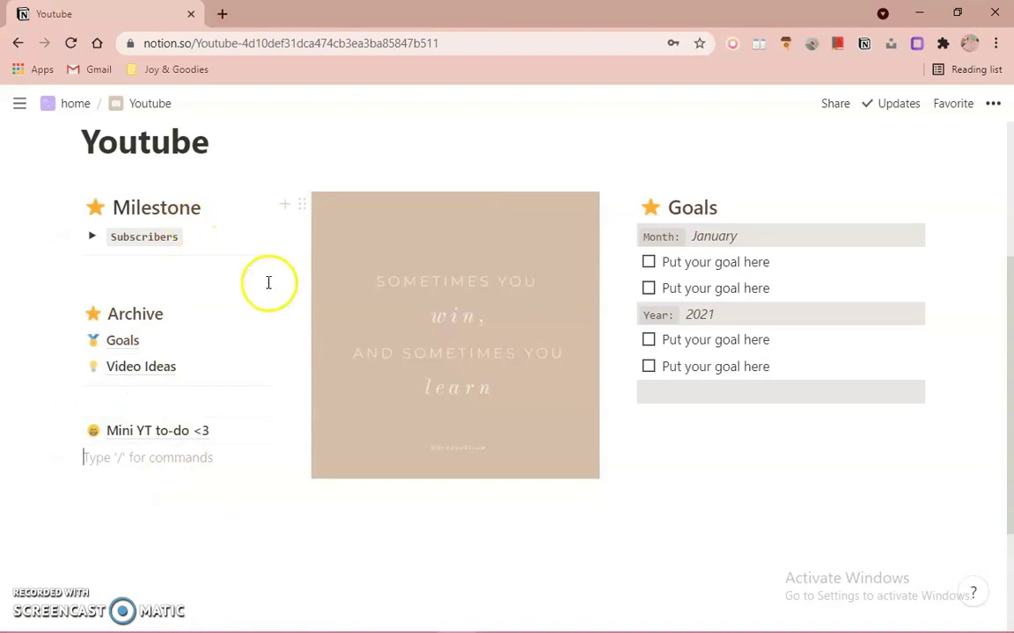
Step: Expand the Subscribers toggle under Milestone to view its contents and collapse it again
scroll(396, 356, up, 3)
scroll(998, 503, down, 5)
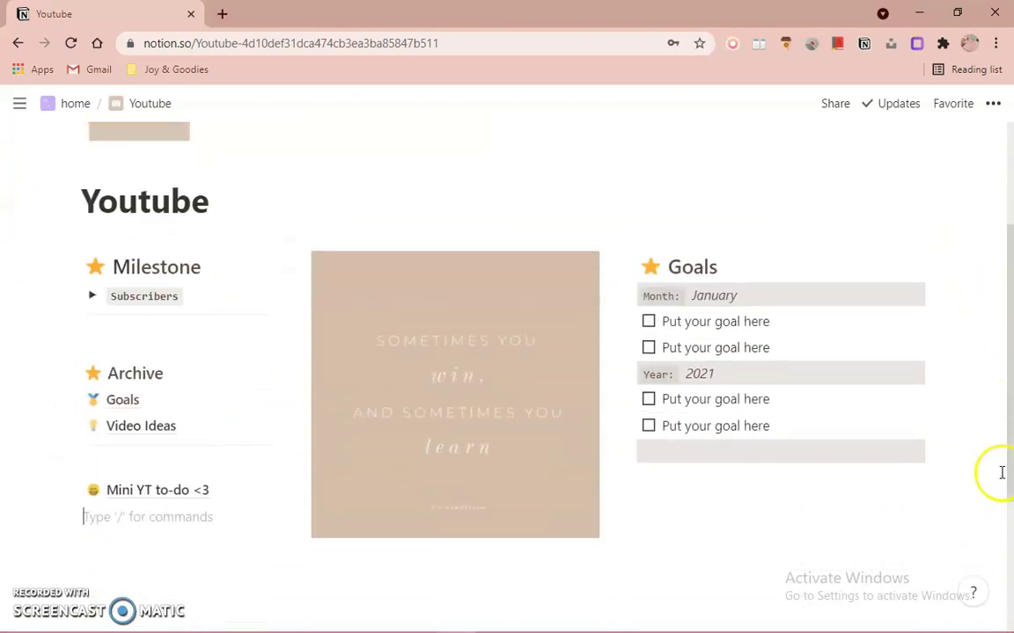
click(90, 236)
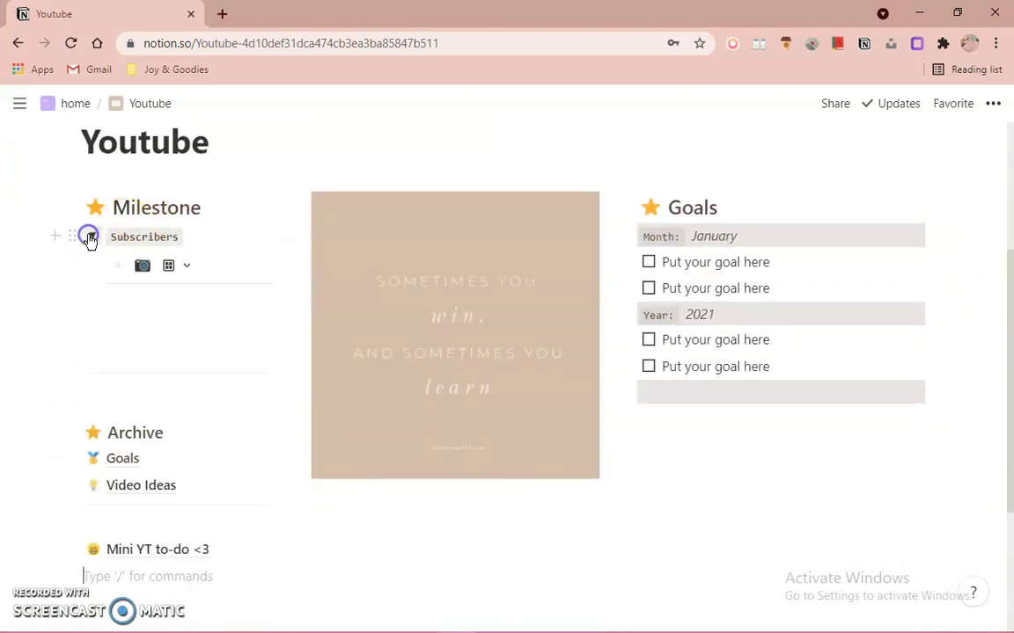
click(93, 263)
Step: Rearrange the Archive blocks so Mini YT to-do <3 sits directly beneath Video Ideas, above the divider
scroll(139, 373, down, 2)
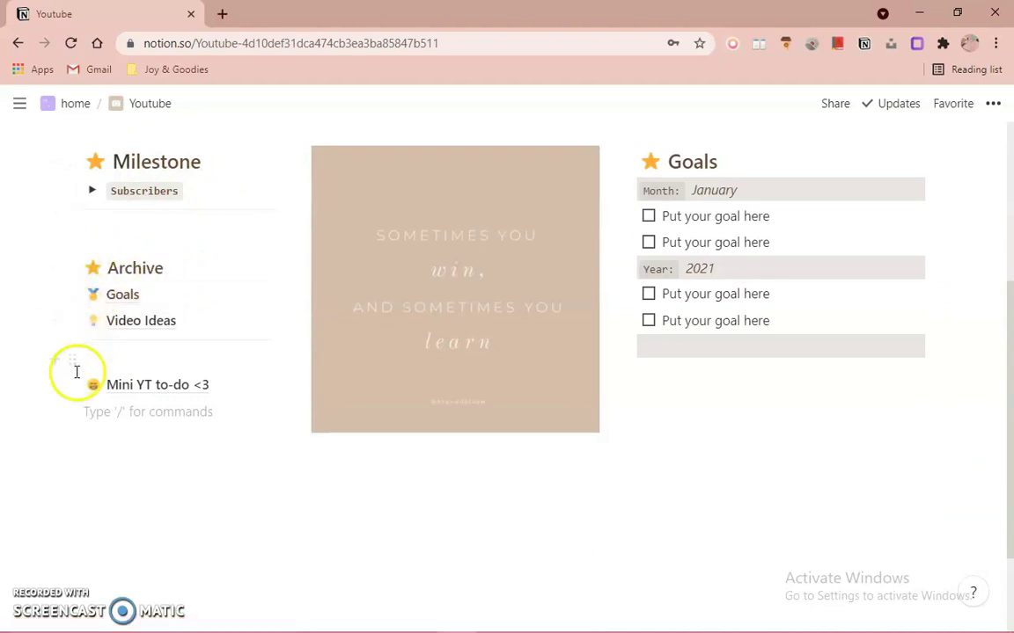
mouse_move(78, 378)
mouse_down()
mouse_move(82, 335)
mouse_move(72, 398)
mouse_up()
click(248, 462)
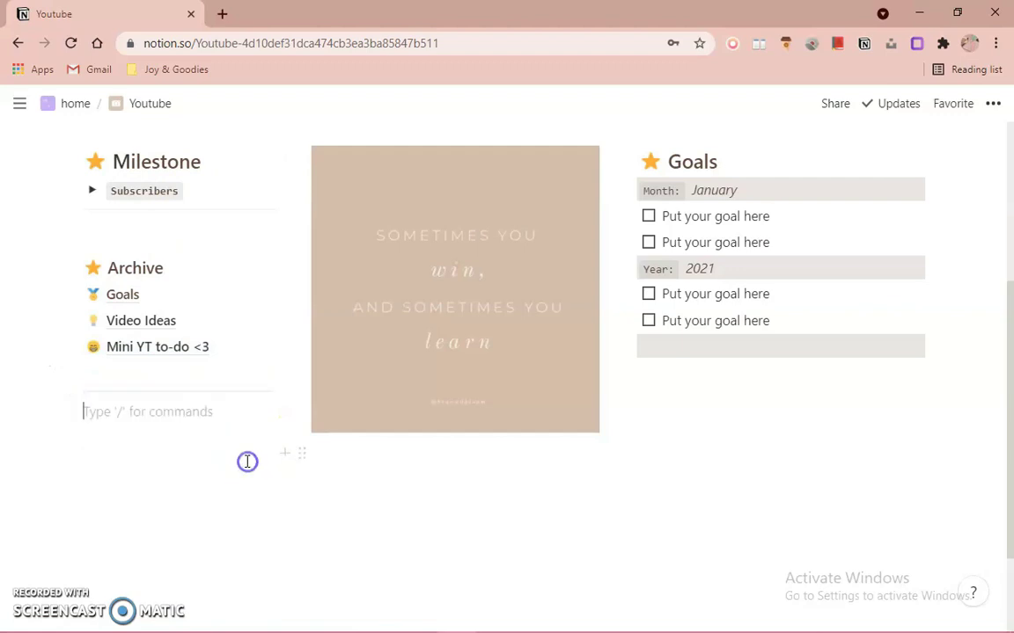
Step: View the Goals and Video Ideas pages from the Archive list, returning to the Youtube page after each
click(181, 293)
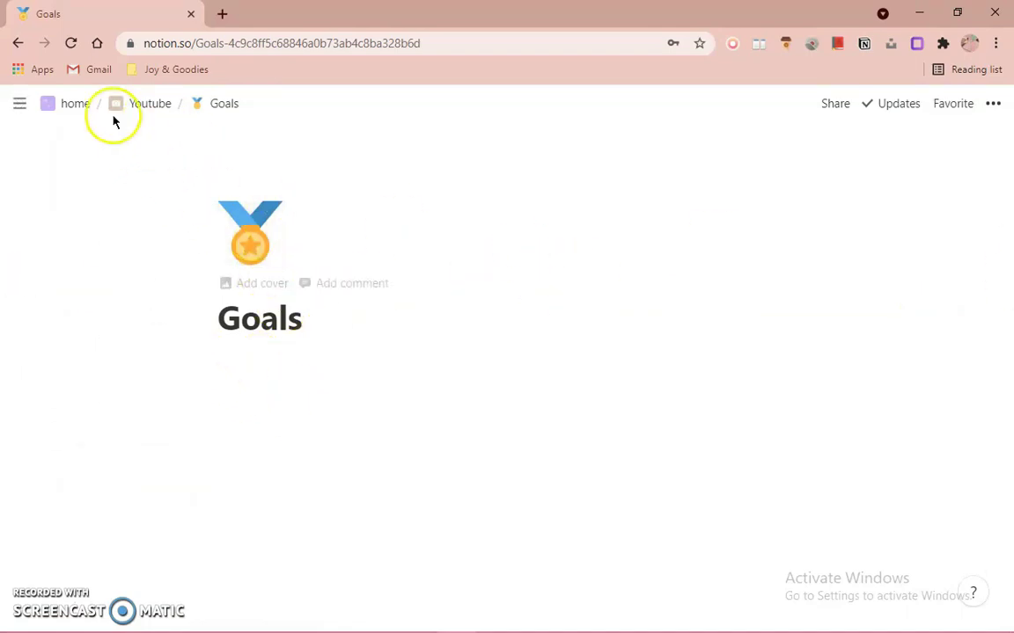
click(145, 100)
scroll(176, 438, down, 4)
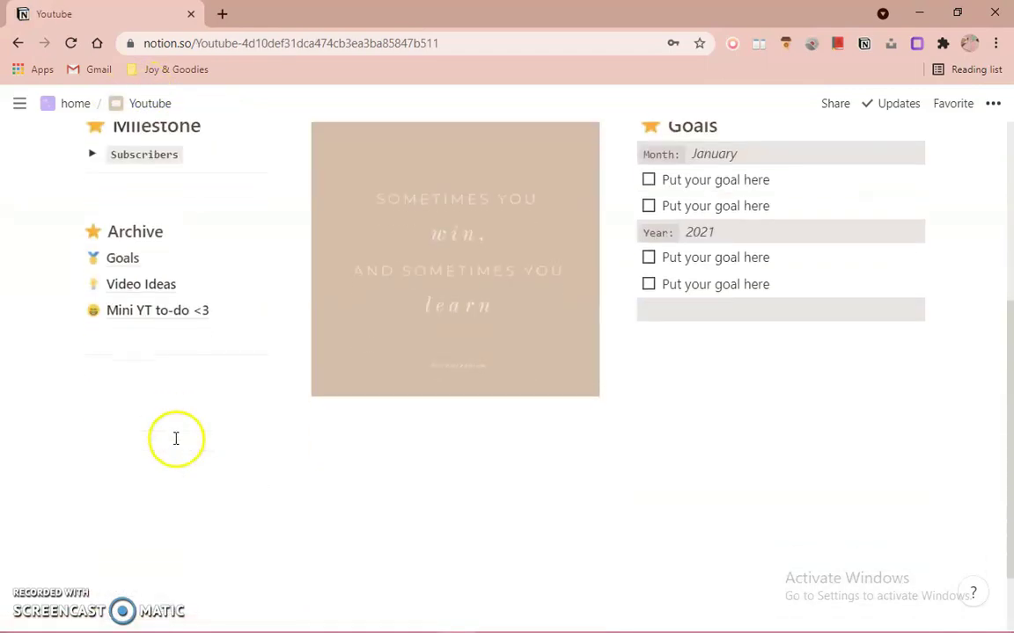
click(167, 282)
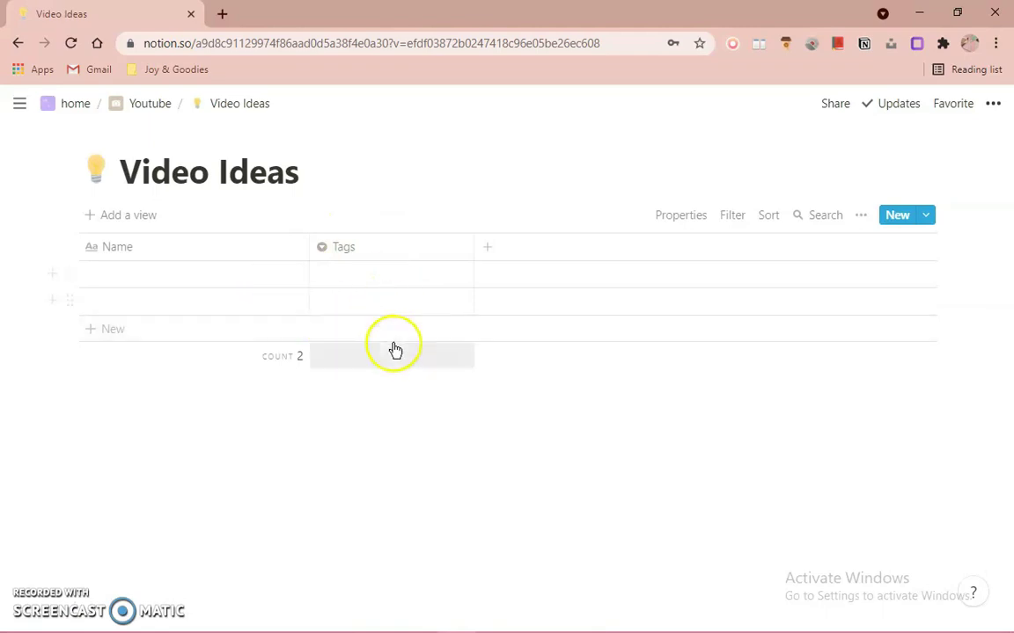
click(147, 103)
scroll(203, 304, down, 5)
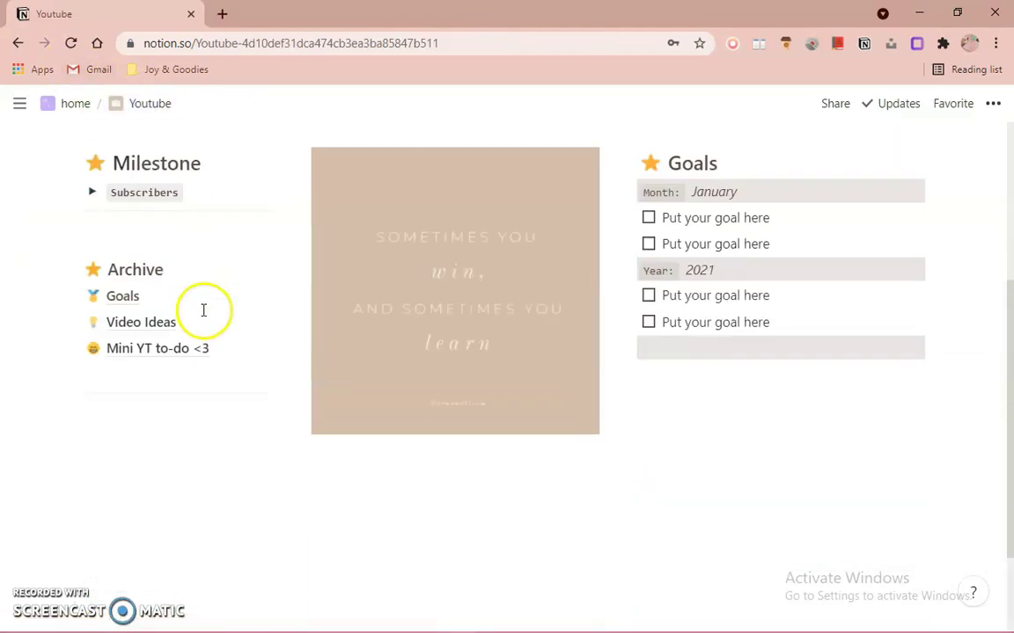
Step: View the Mini YT to-do <3 board from the Archive list and return to the Youtube page
click(192, 220)
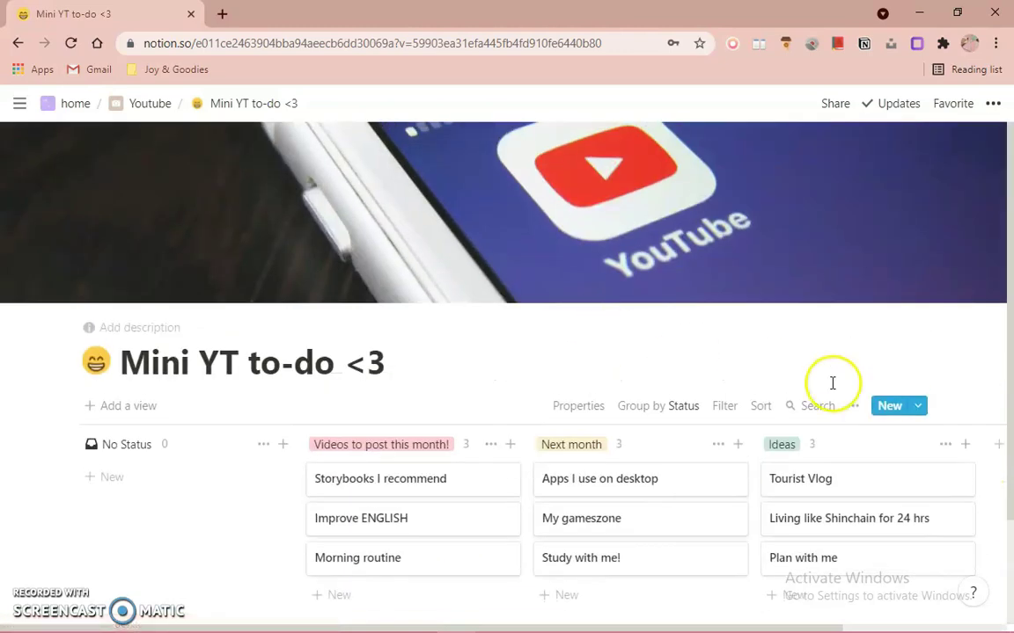
click(130, 106)
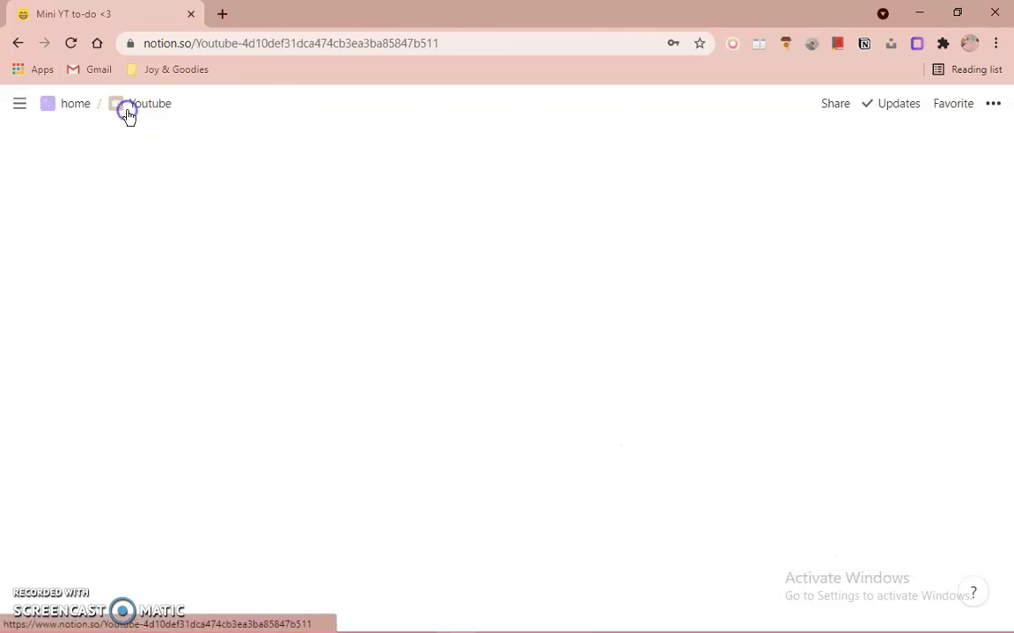
scroll(211, 308, down, 4)
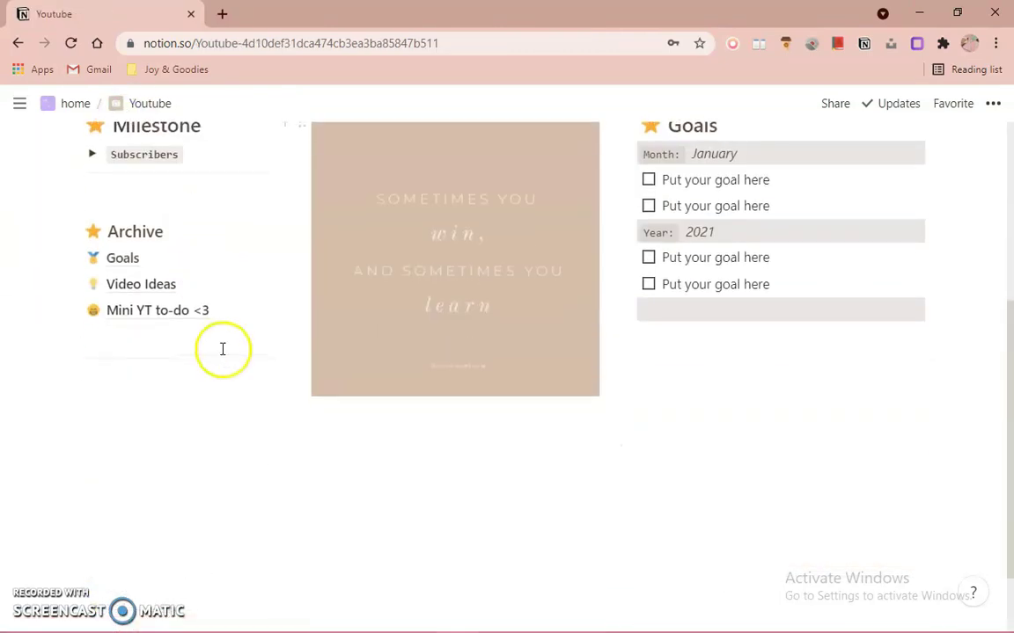
Step: Open the Video Ideas table and view the property types offered for its Tags column without changing anything
click(191, 282)
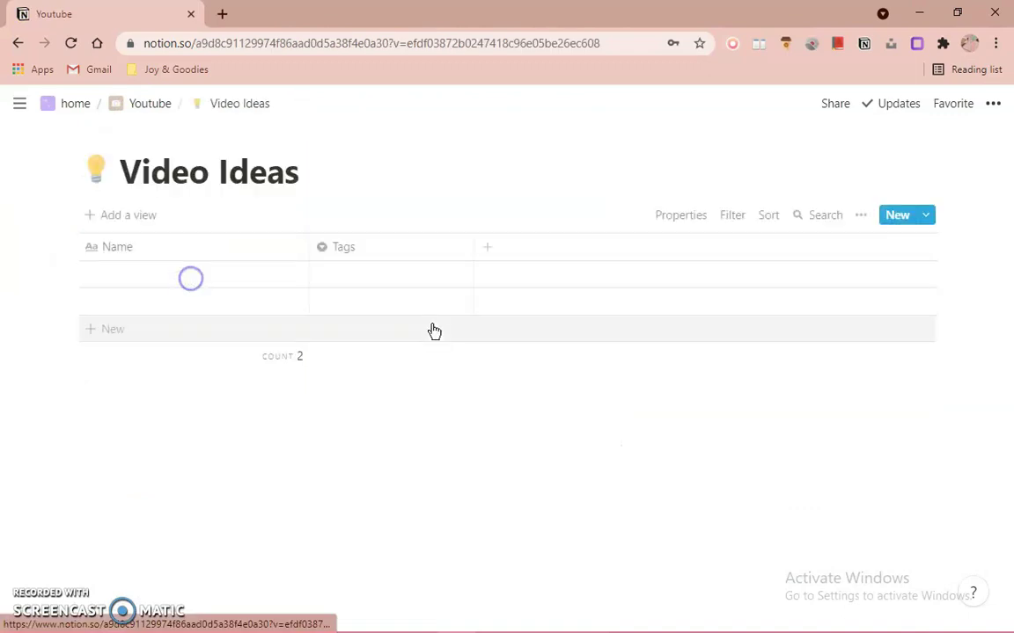
click(376, 246)
mouse_move(347, 338)
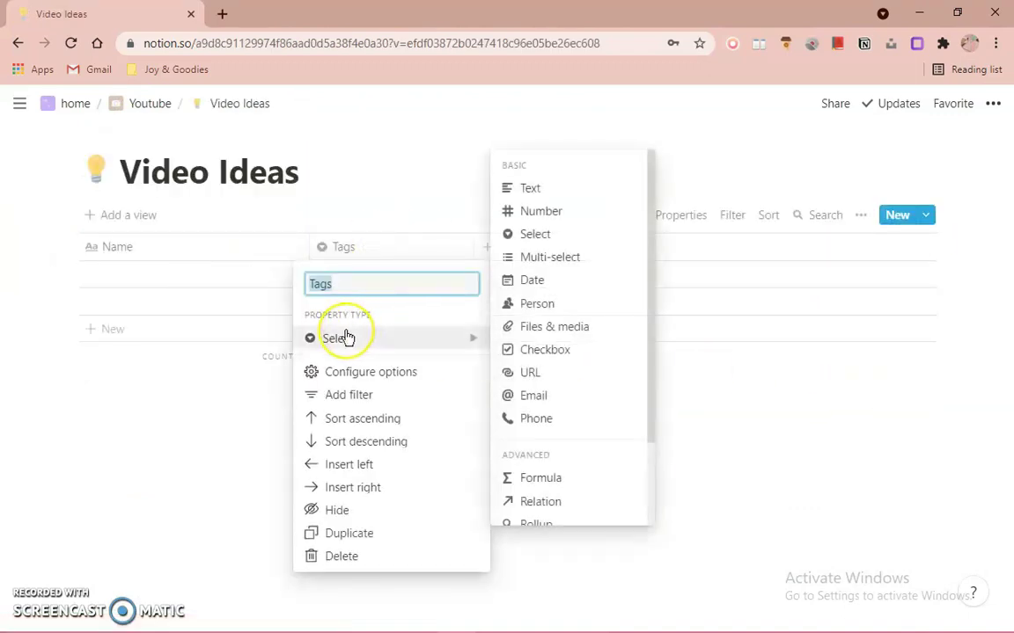
click(394, 246)
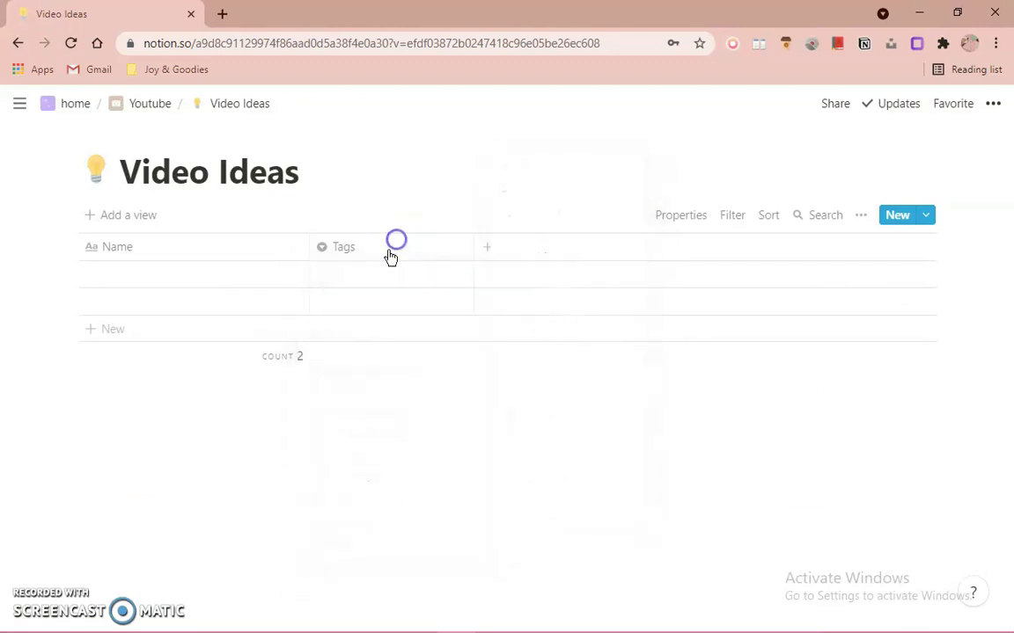
Step: View the tag options for the first row of Video Ideas without choosing one, and return to the Youtube page
click(376, 272)
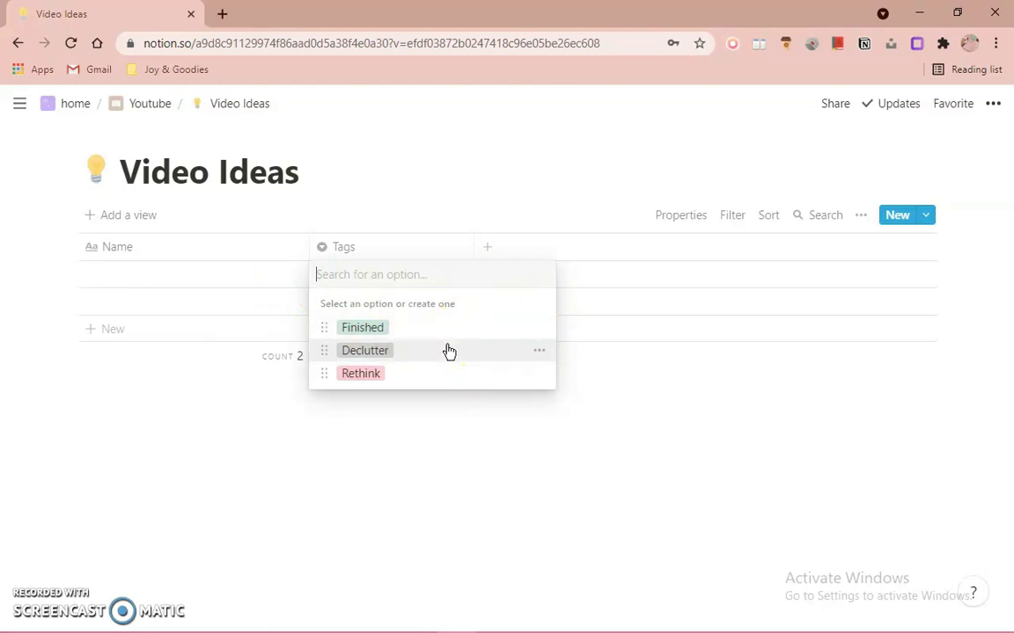
click(247, 335)
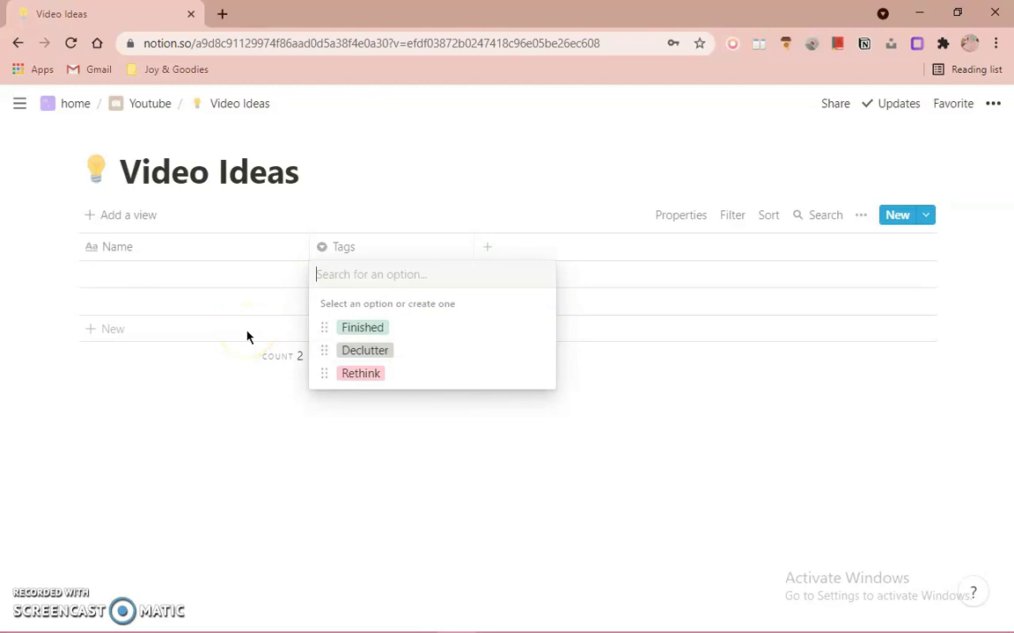
click(359, 373)
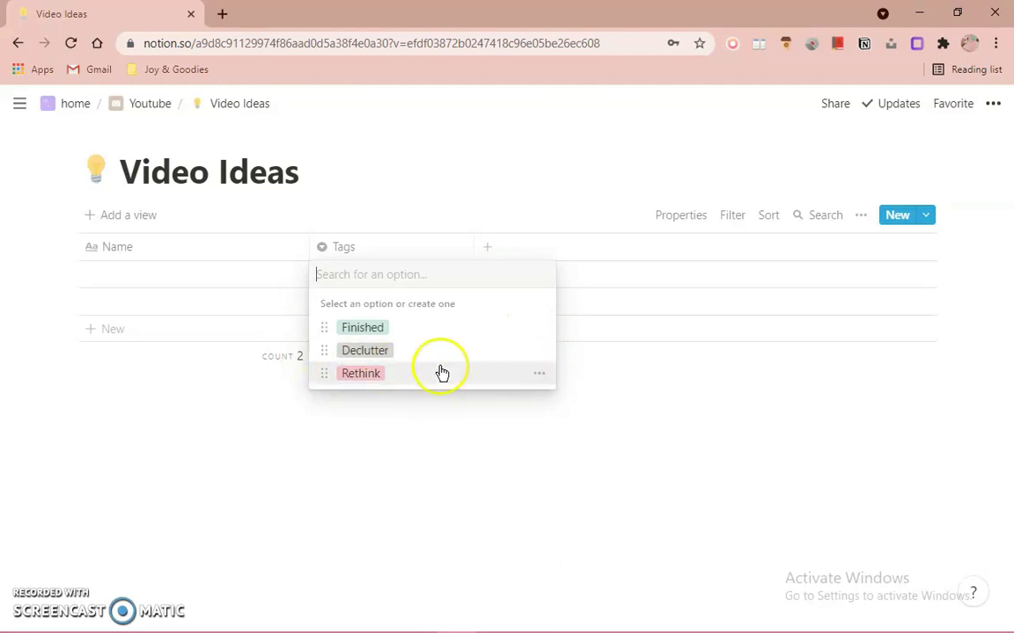
click(147, 109)
click(147, 110)
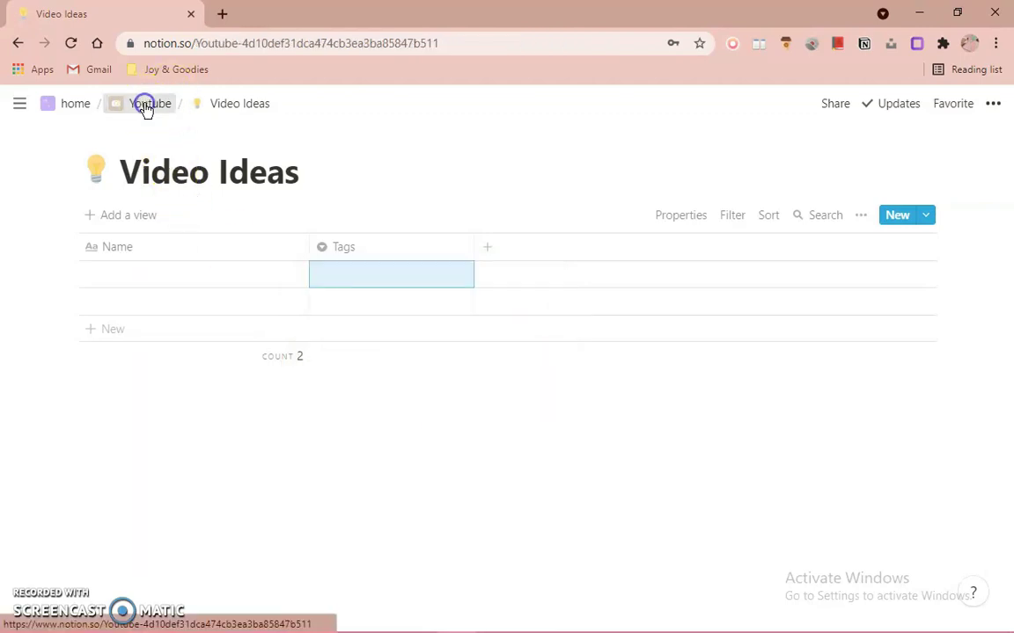
Step: Look over the month and year goals on the Youtube page and go back to the home page
scroll(1009, 353, down, 5)
scroll(819, 425, up, 3)
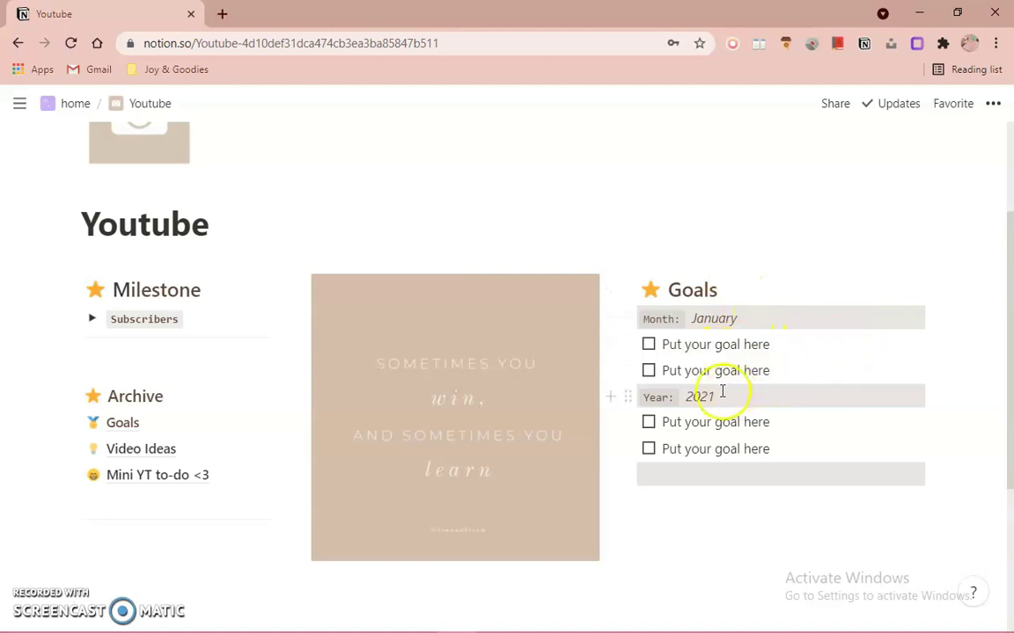
scroll(815, 559, up, 2)
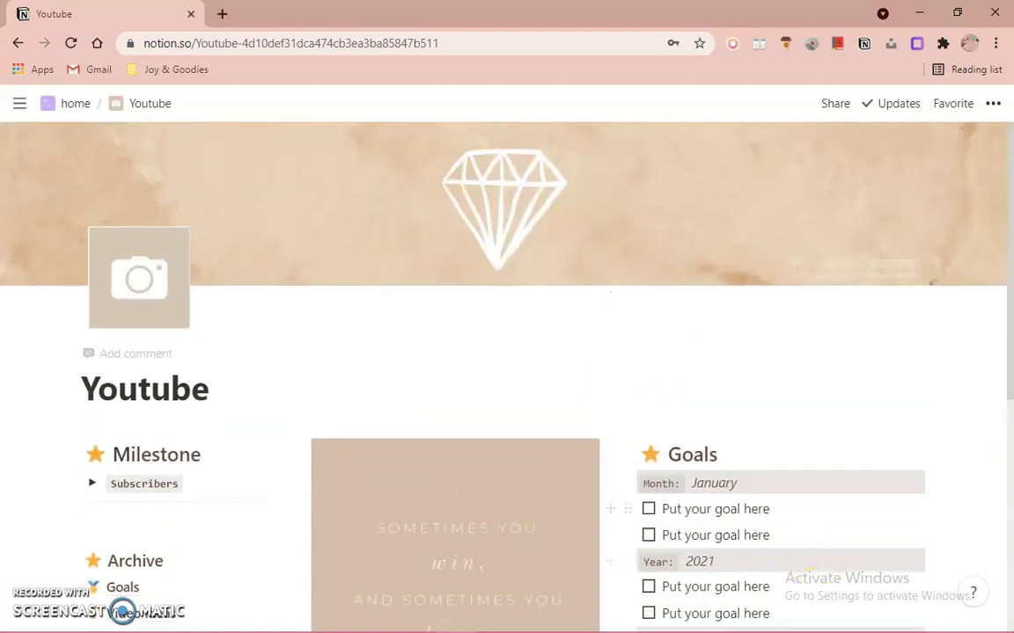
click(56, 106)
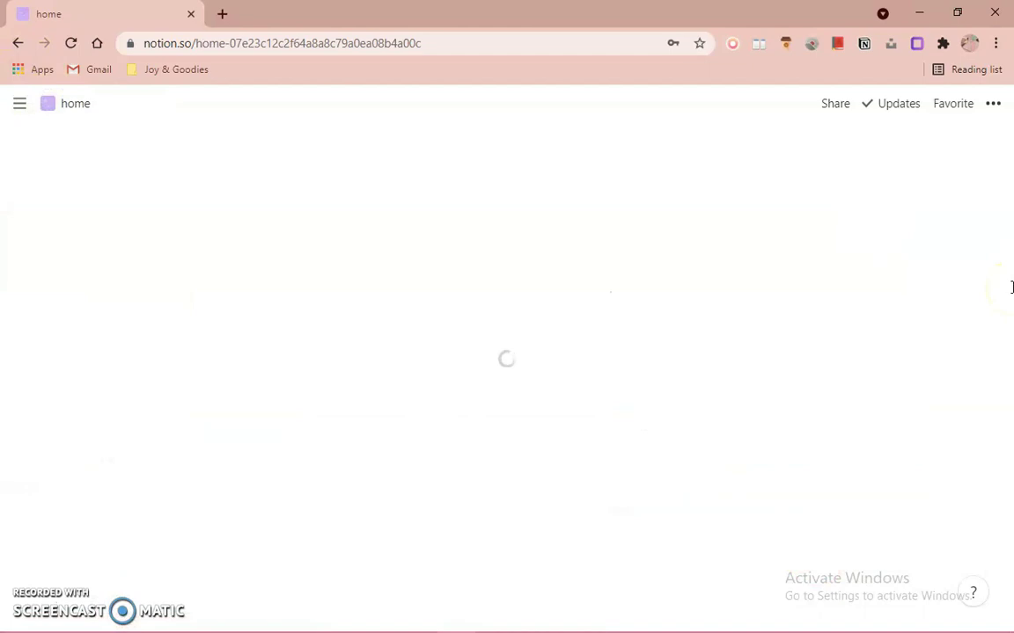
Step: Open the Life dash page from the home page and look over its links, This month table and lower sections
scroll(762, 283, down, 3)
click(761, 279)
mouse_move(1011, 294)
mouse_down()
mouse_move(1011, 357)
mouse_move(1011, 300)
mouse_up()
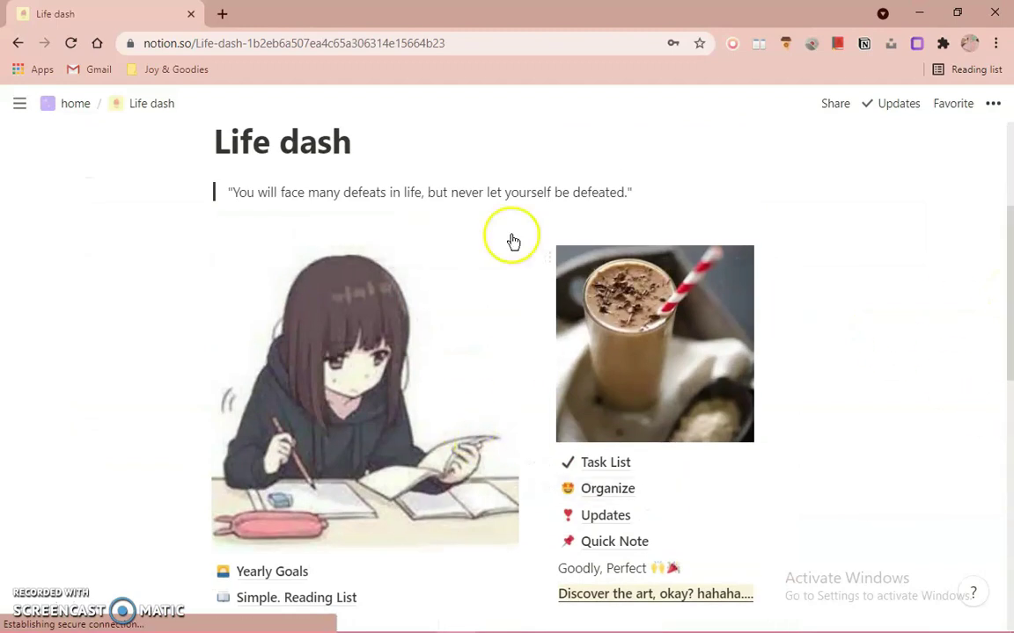
scroll(814, 534, down, 2)
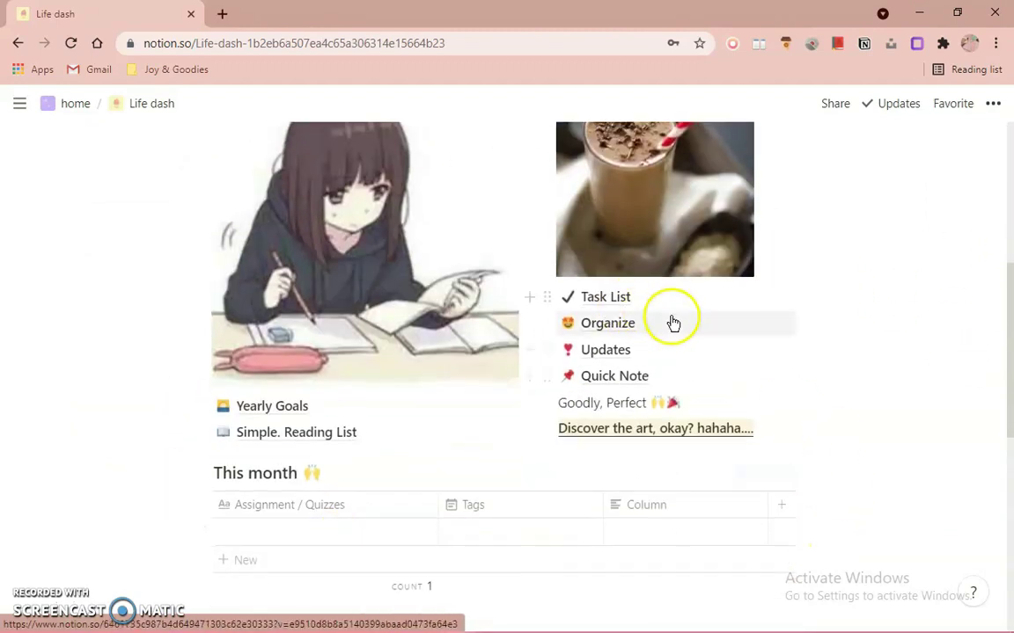
scroll(147, 367, down, 1)
scroll(879, 352, down, 4)
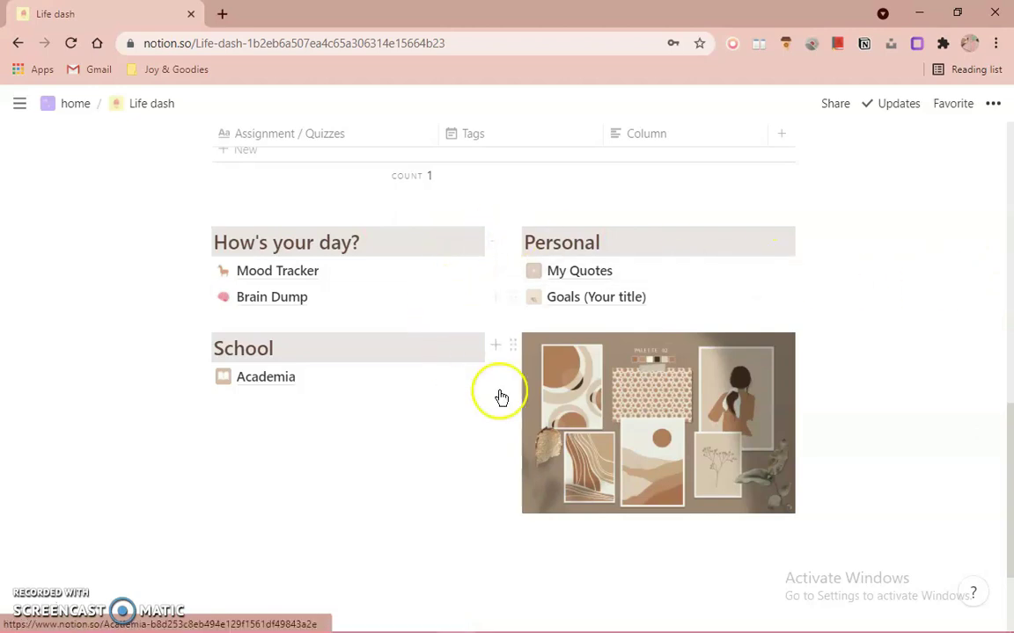
Step: Rename the "Goals (Your title)" page under Personal as "Goals" and return to the Life dash page
click(676, 295)
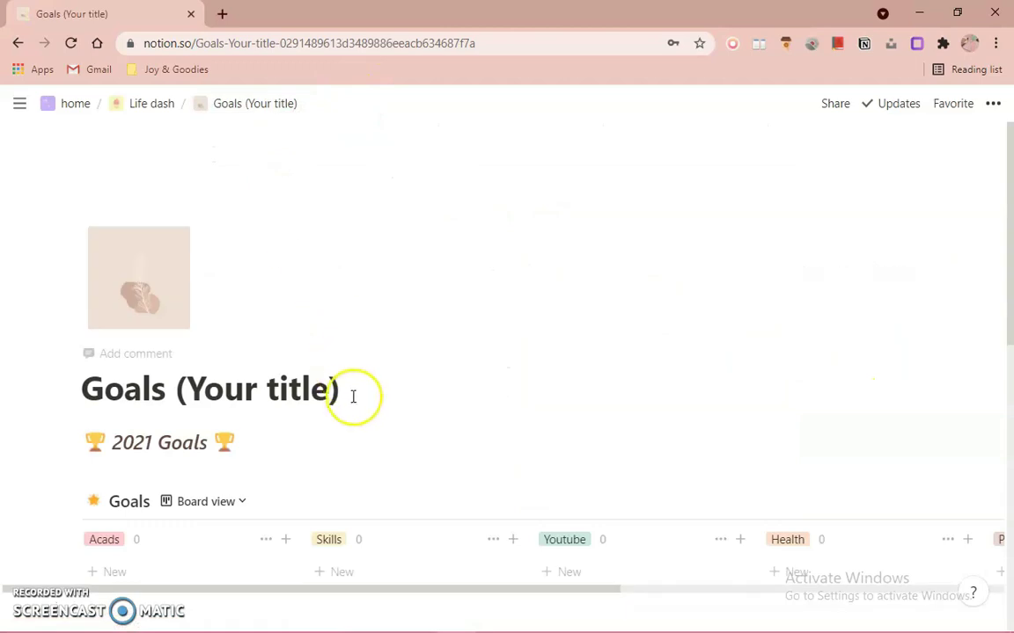
key(BackSpace)
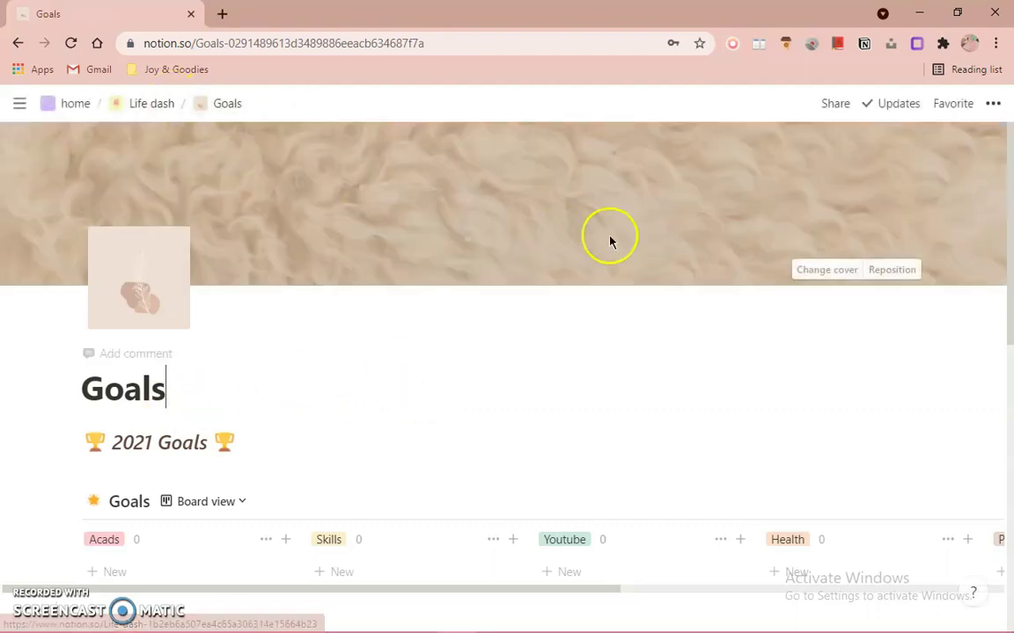
click(150, 104)
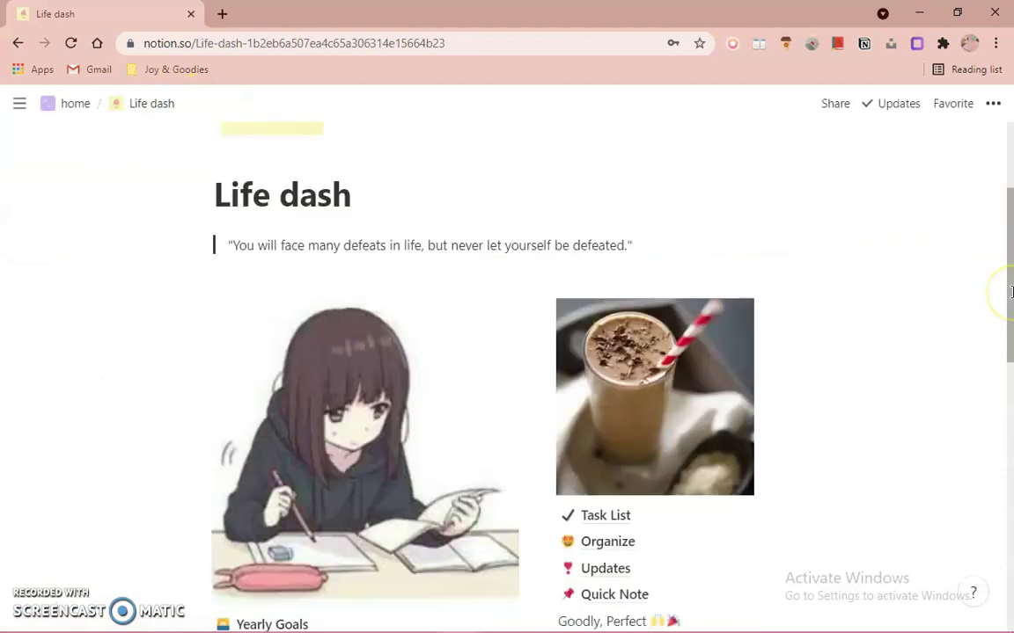
Step: Open the Mood Tracker, view the Feeling options for the first row without choosing one, and return to Life dash
scroll(1010, 292, down, 6)
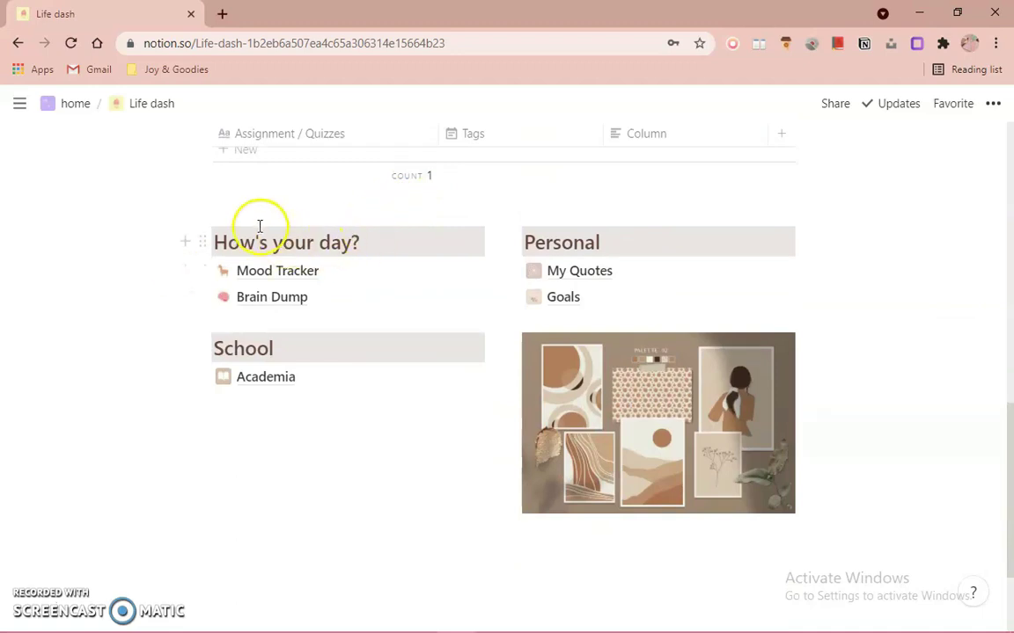
click(340, 276)
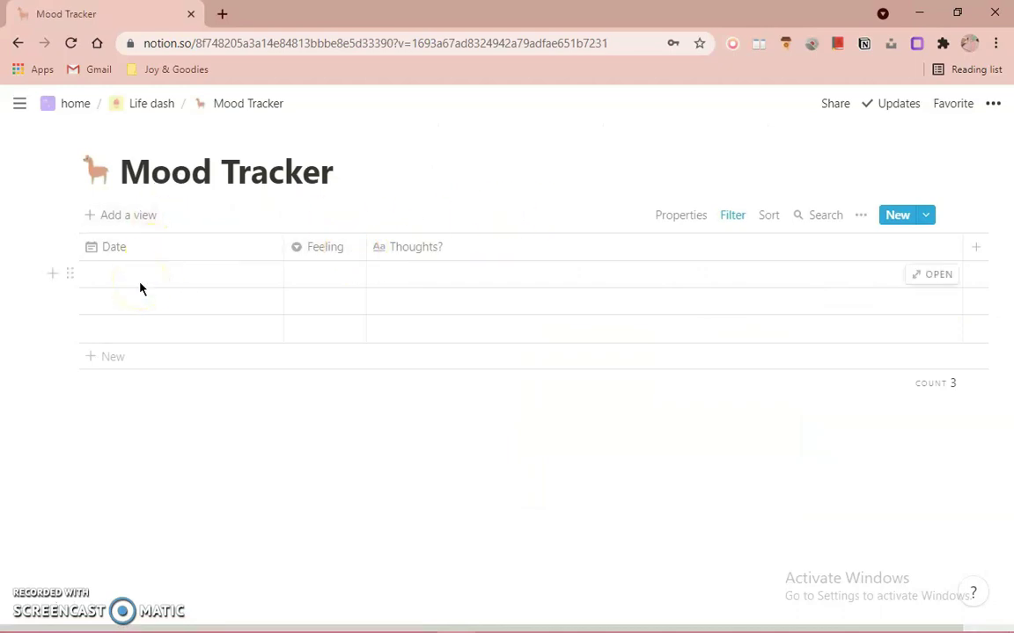
click(307, 275)
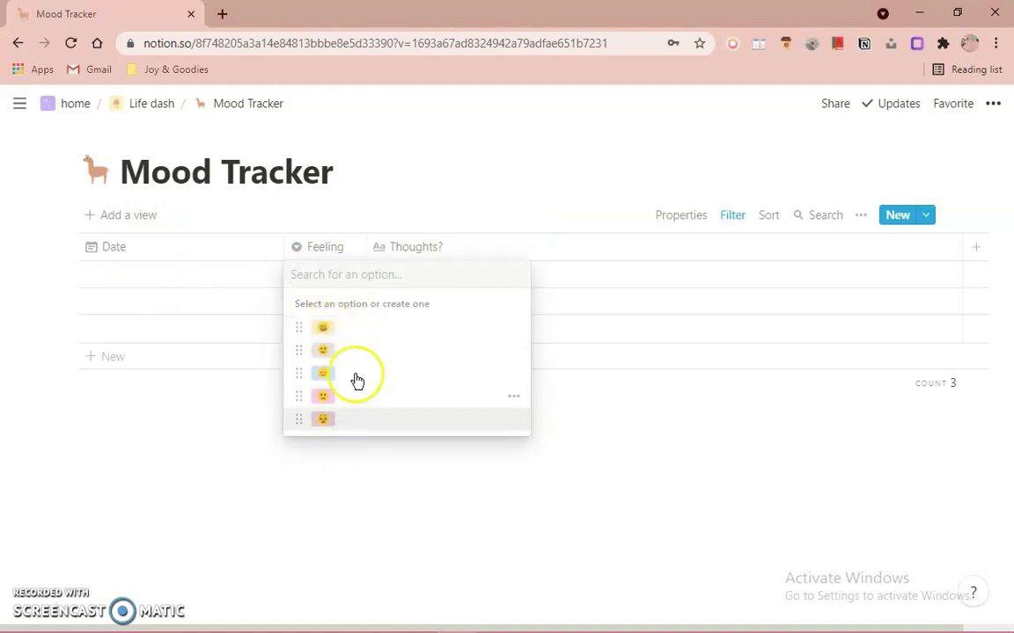
click(333, 476)
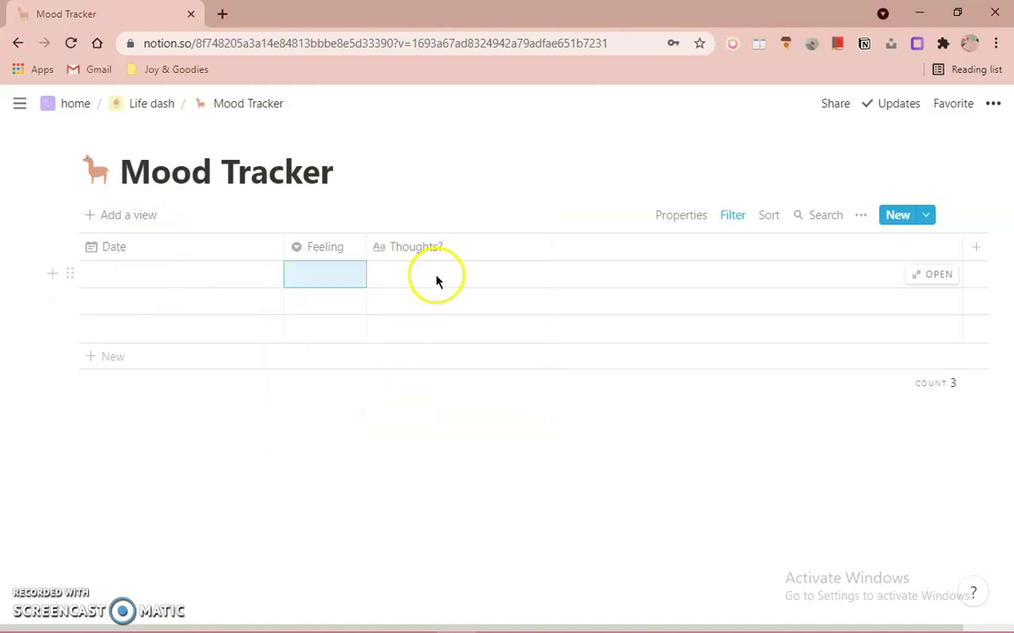
click(159, 104)
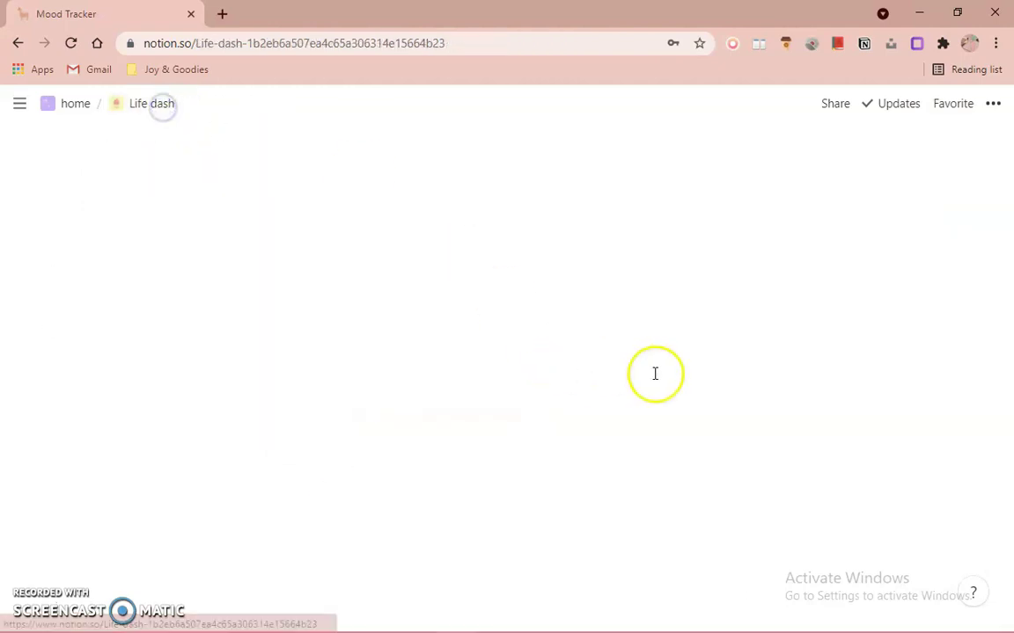
Step: Open the Brain Dump page, expand and collapse its first Date toggle, and return to Life dash
scroll(891, 358, down, 5)
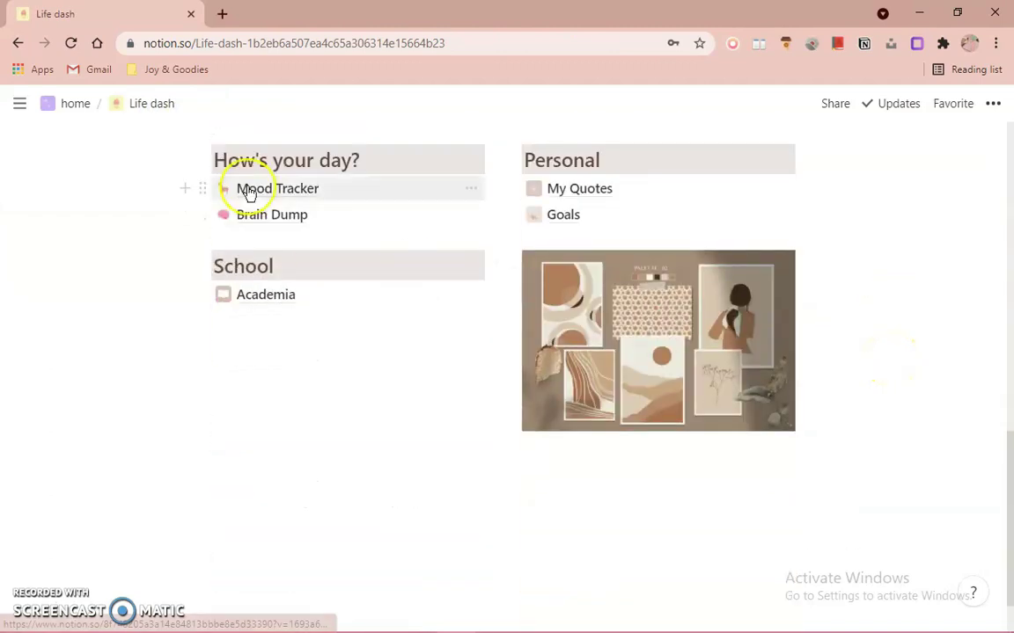
click(269, 209)
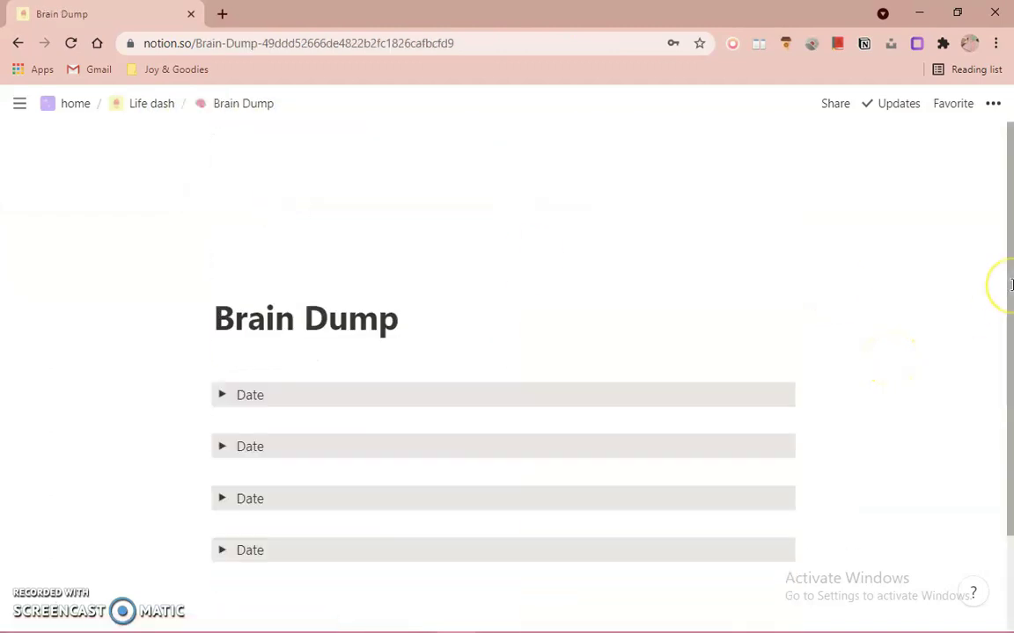
scroll(1012, 285, down, 1)
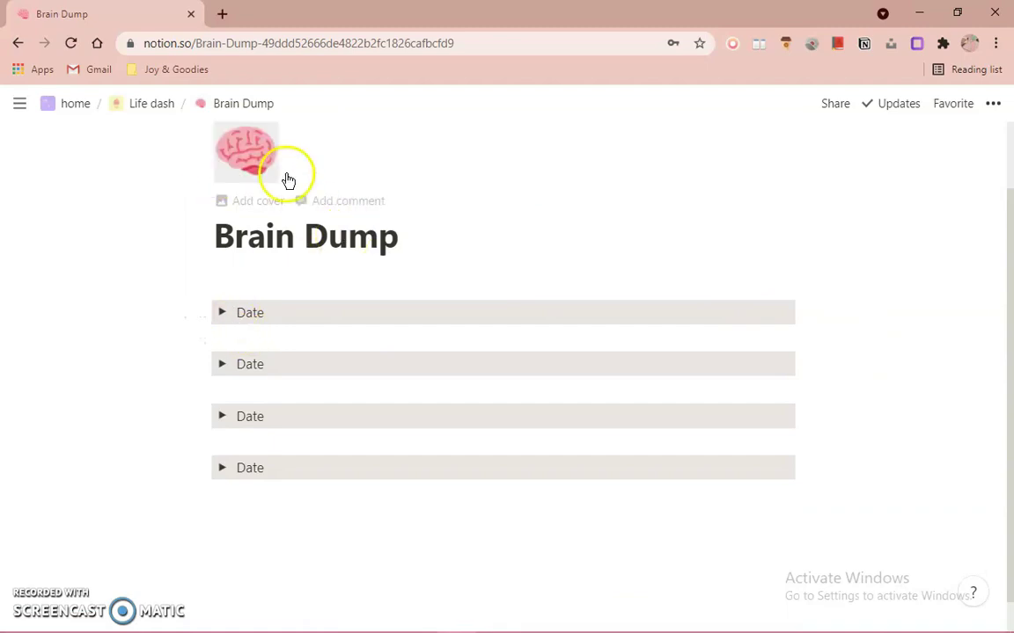
scroll(1011, 327, up, 1)
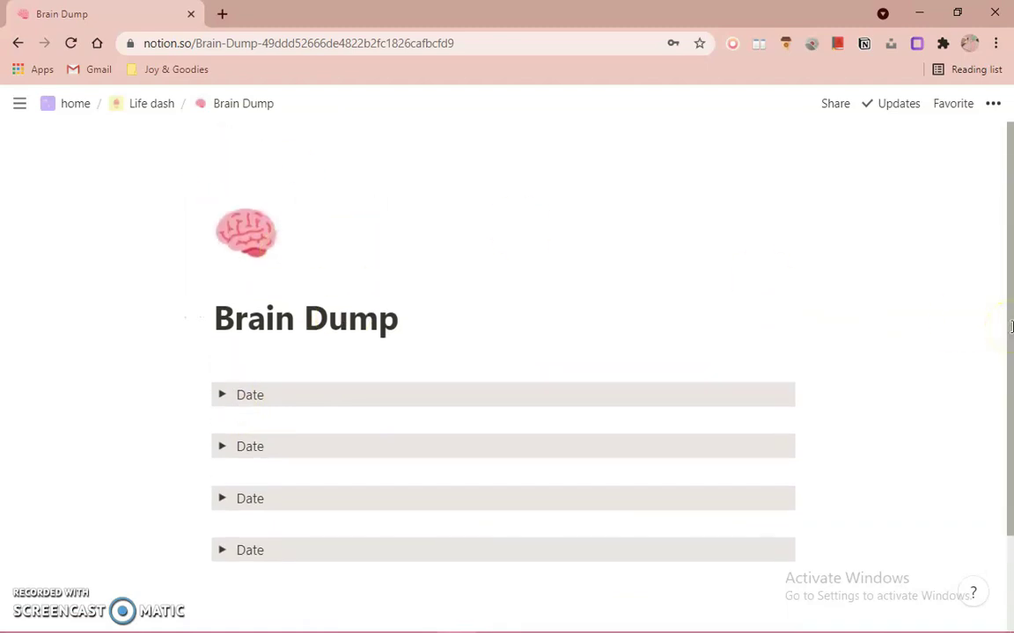
click(222, 396)
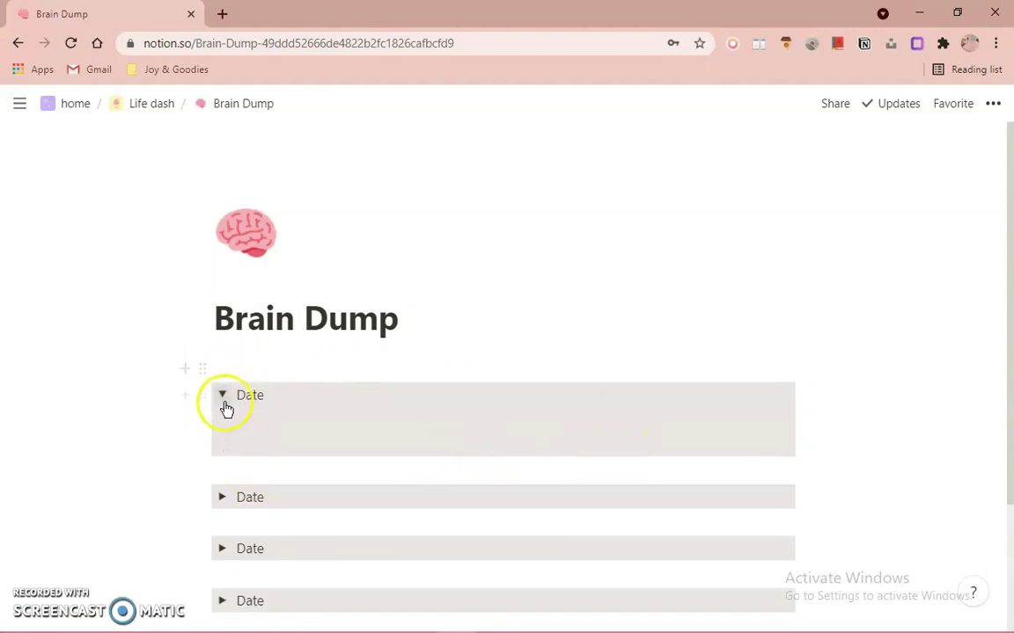
click(224, 401)
click(175, 102)
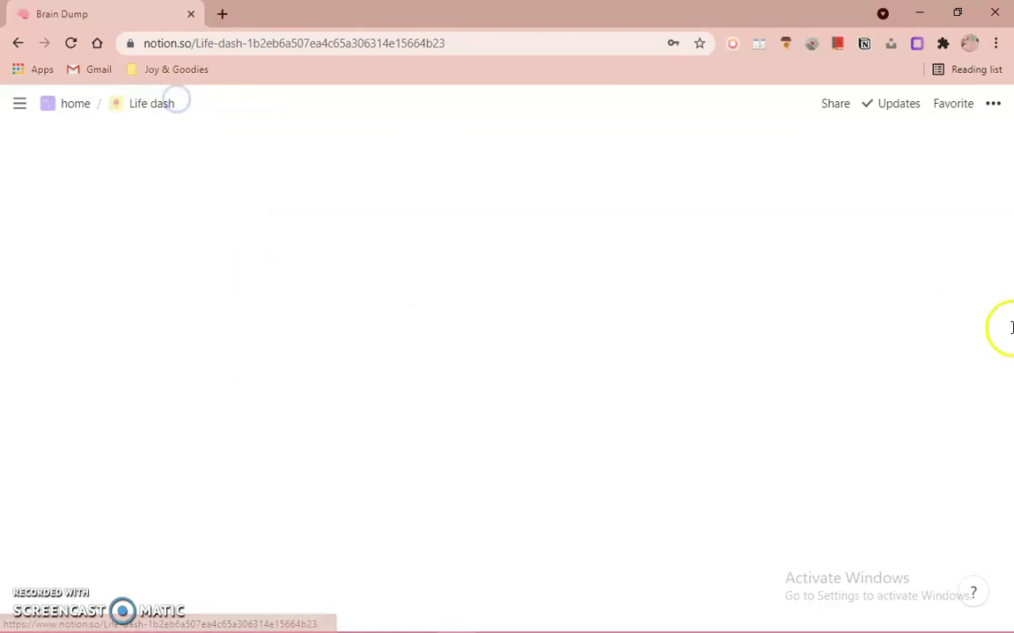
Step: Open the Academia page under School and examine its 1st Sem weekly schedule
scroll(1010, 328, down, 4)
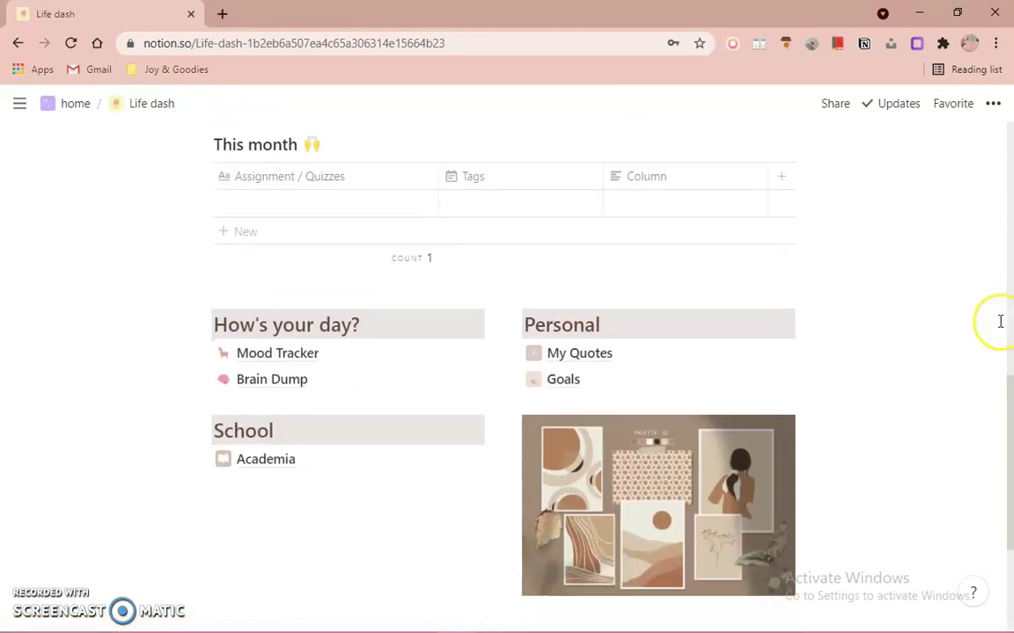
scroll(1000, 321, down, 1)
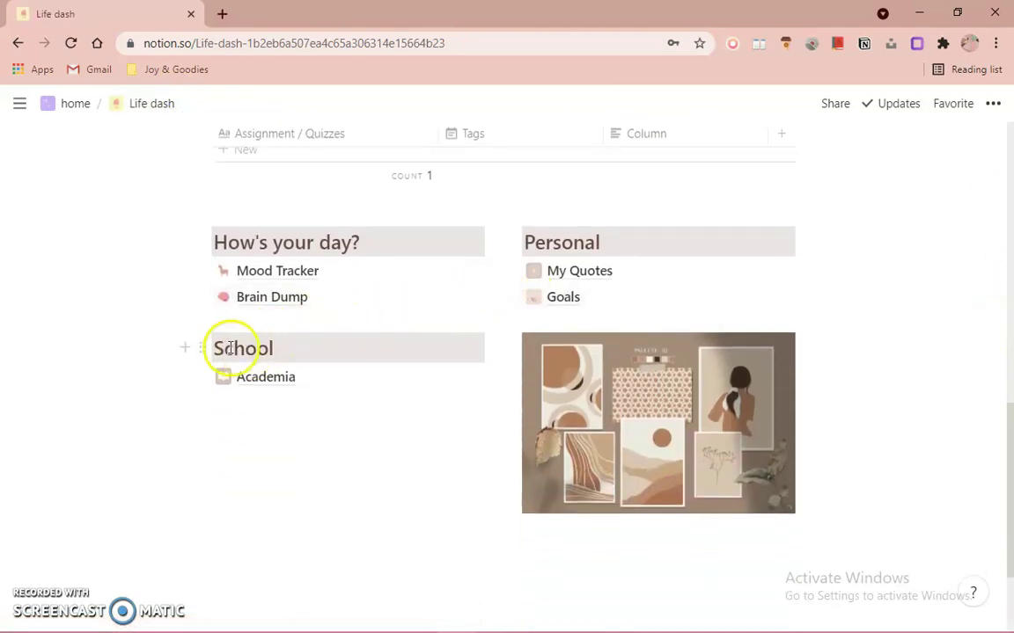
click(319, 388)
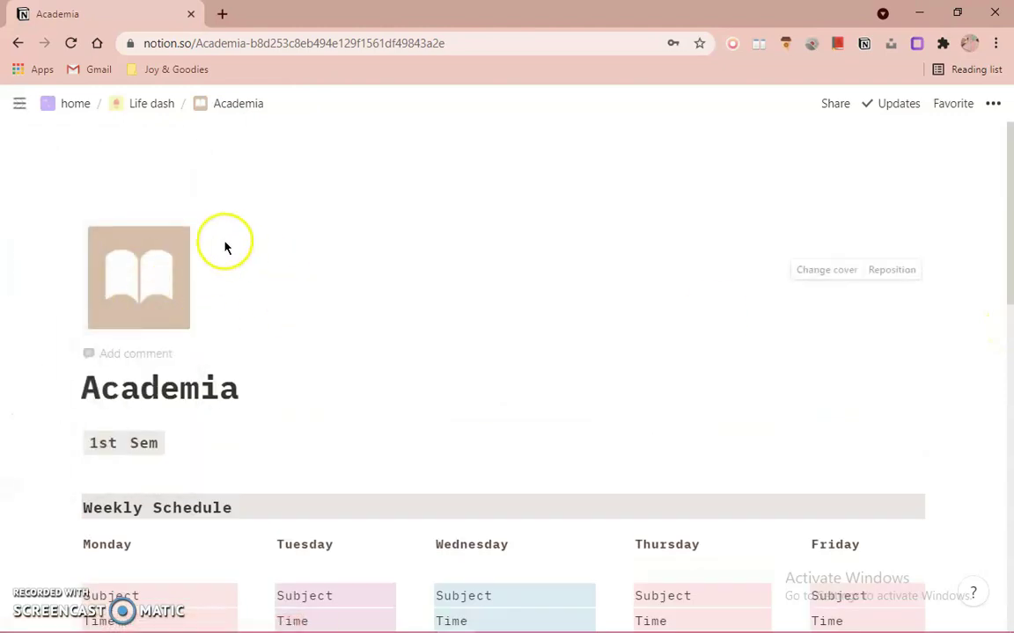
scroll(998, 330, down, 3)
scroll(998, 330, up, 2)
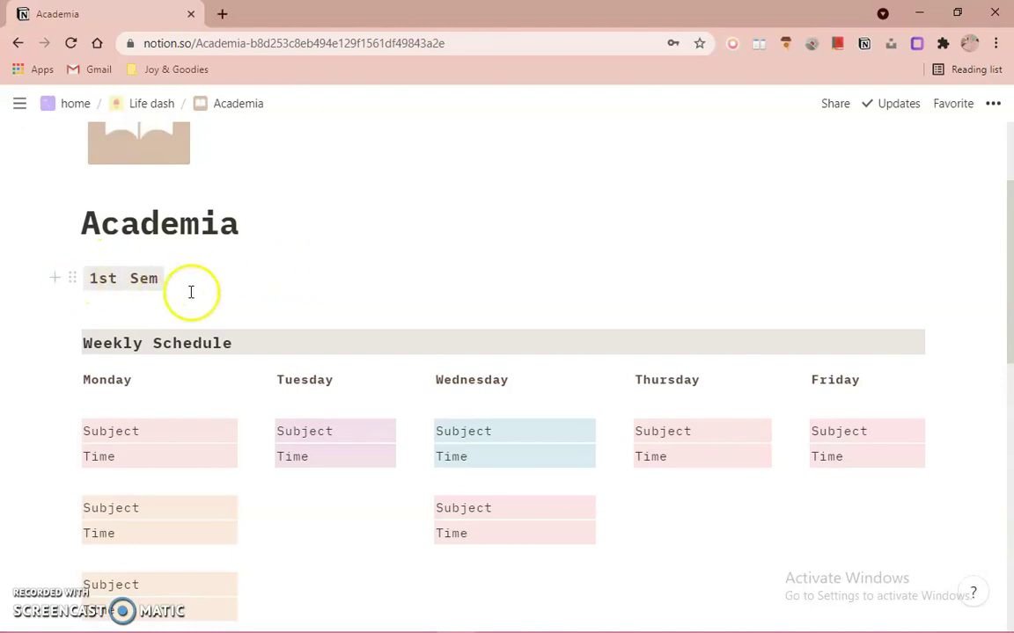
scroll(1002, 276, down, 1)
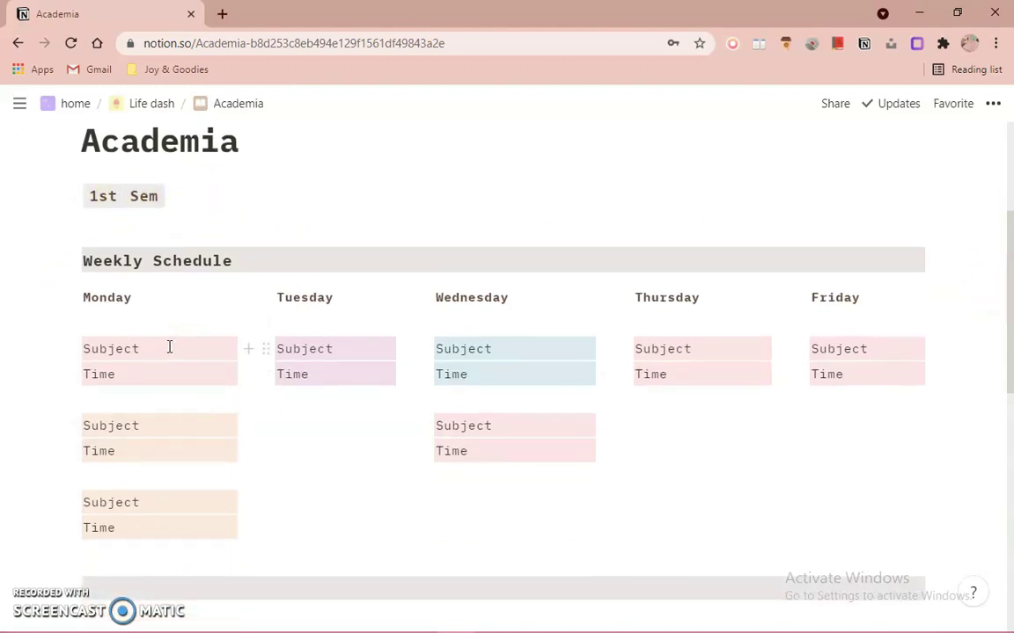
scroll(1003, 419, down, 2)
scroll(998, 419, up, 1)
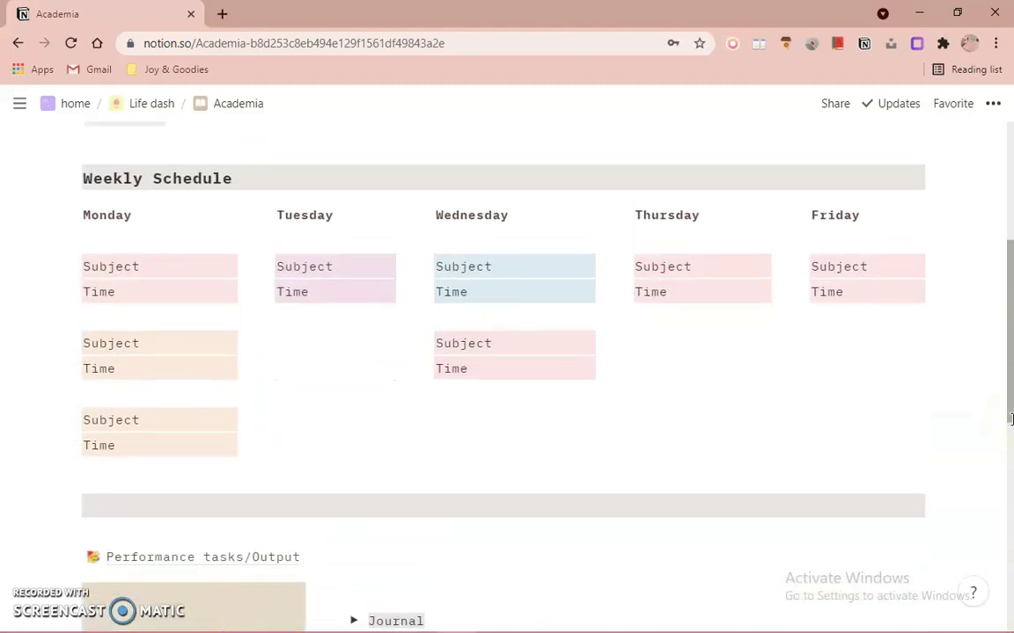
Step: View the contents of the Journal toggle on the Academia page, collapse it, and review the sections around it
scroll(998, 419, down, 3)
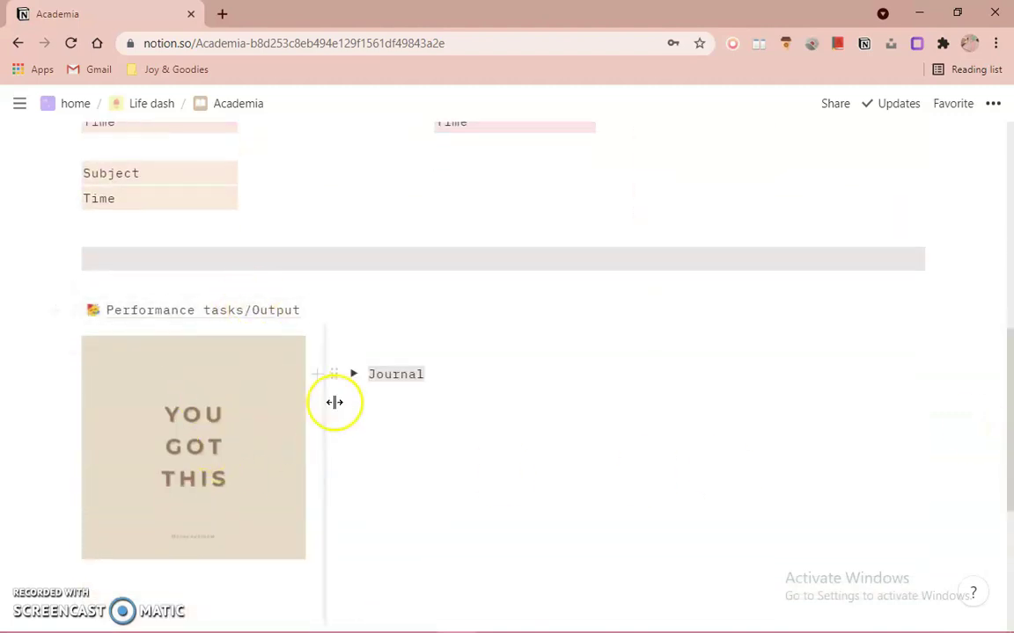
click(352, 380)
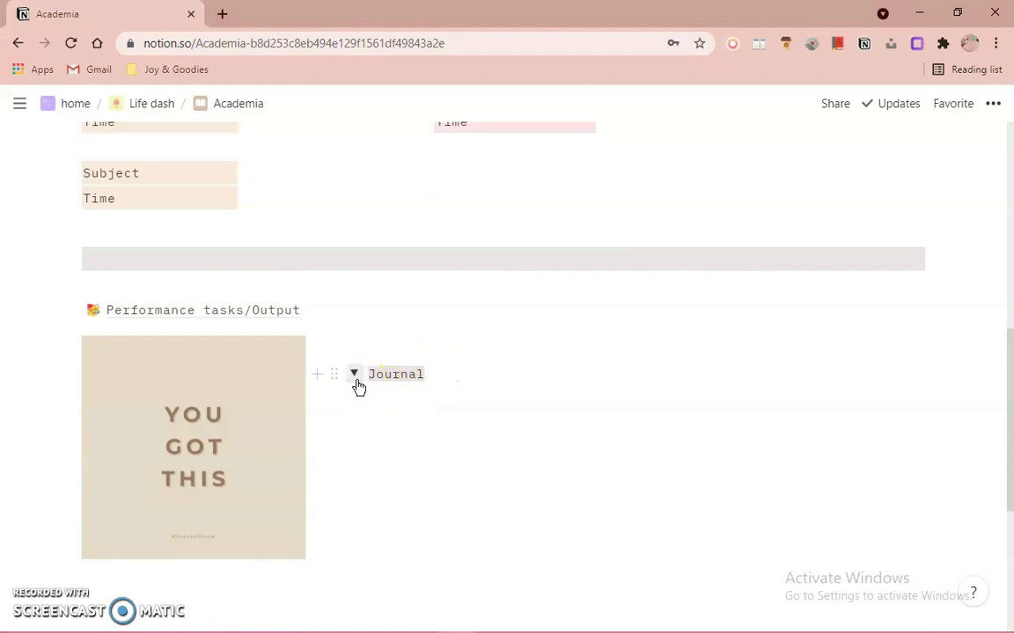
scroll(365, 388, down, 1)
scroll(1010, 444, up, 8)
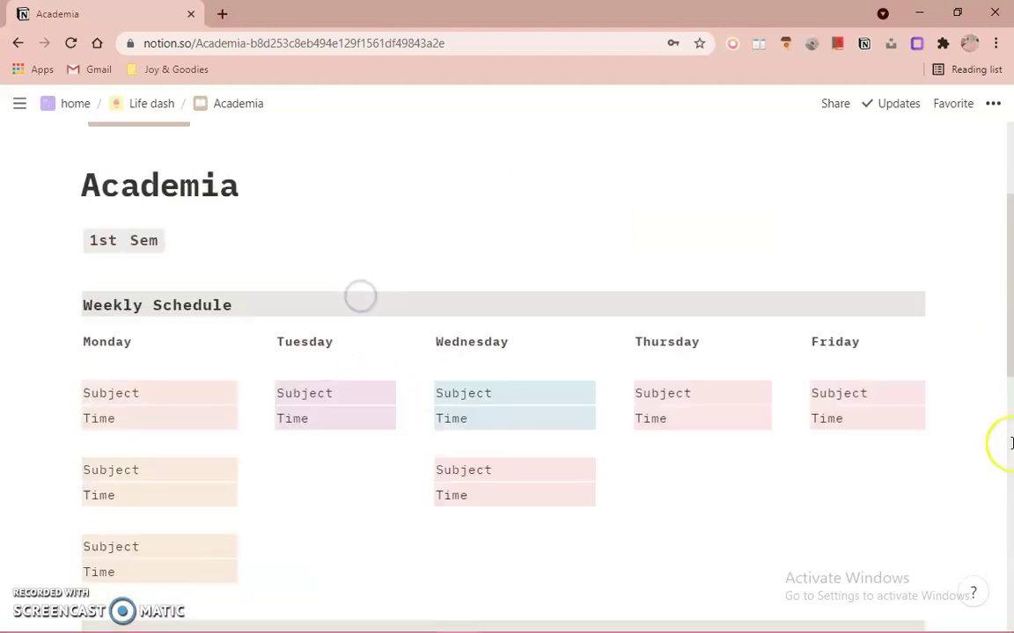
scroll(1011, 444, down, 7)
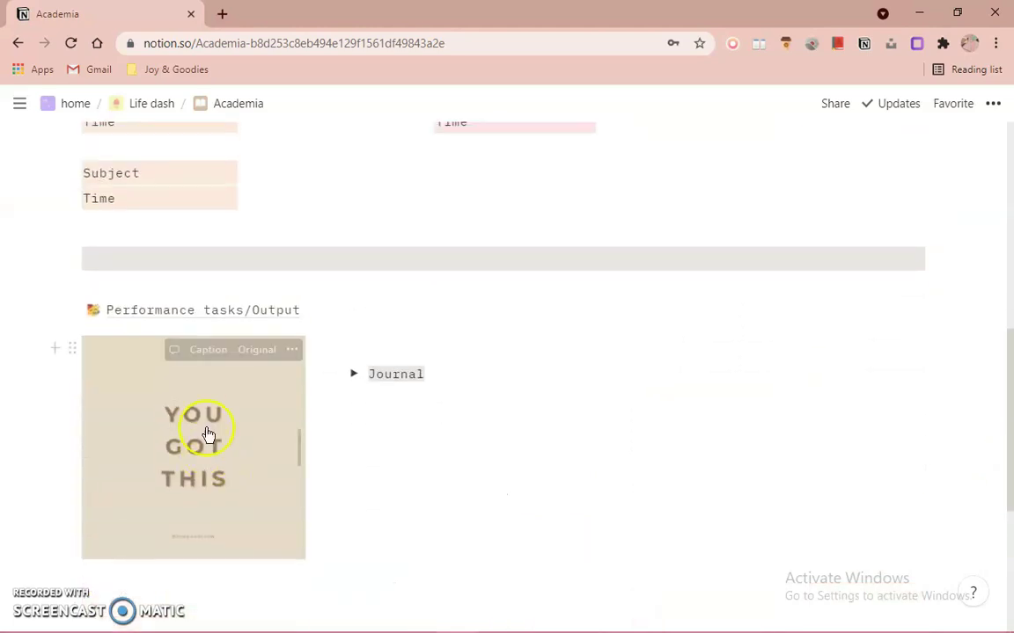
scroll(1011, 471, up, 2)
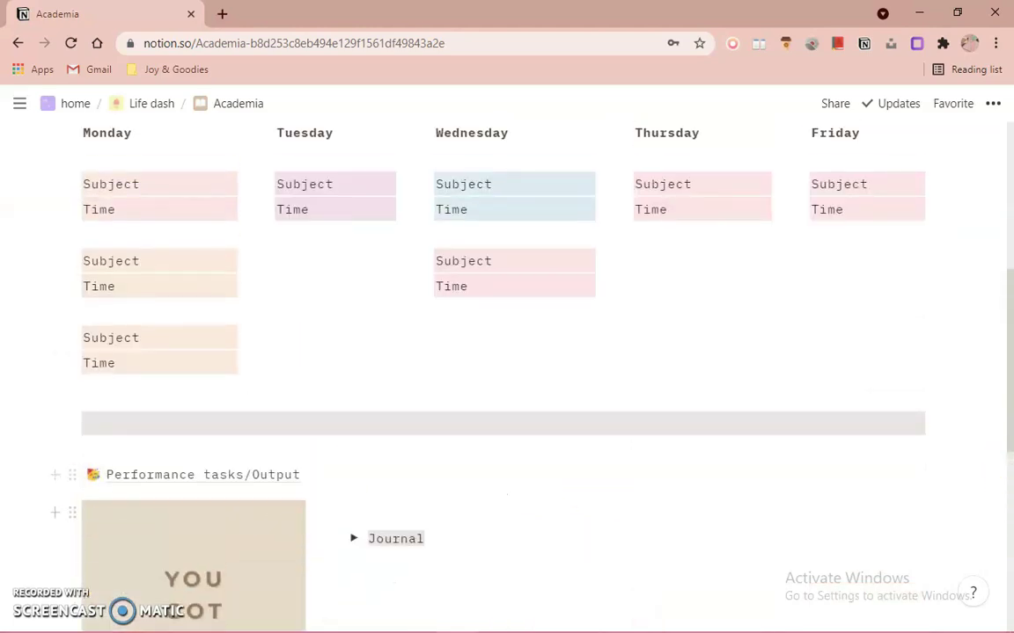
Step: Open the Performance tasks/Output page and view the Subject column's property settings without changing anything
click(238, 483)
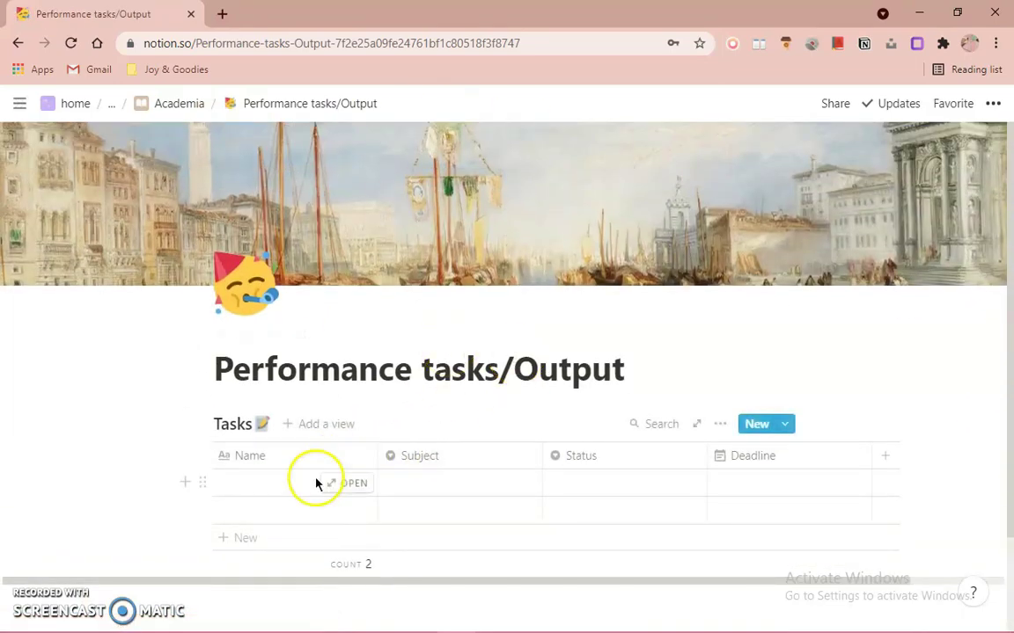
scroll(317, 482, down, 1)
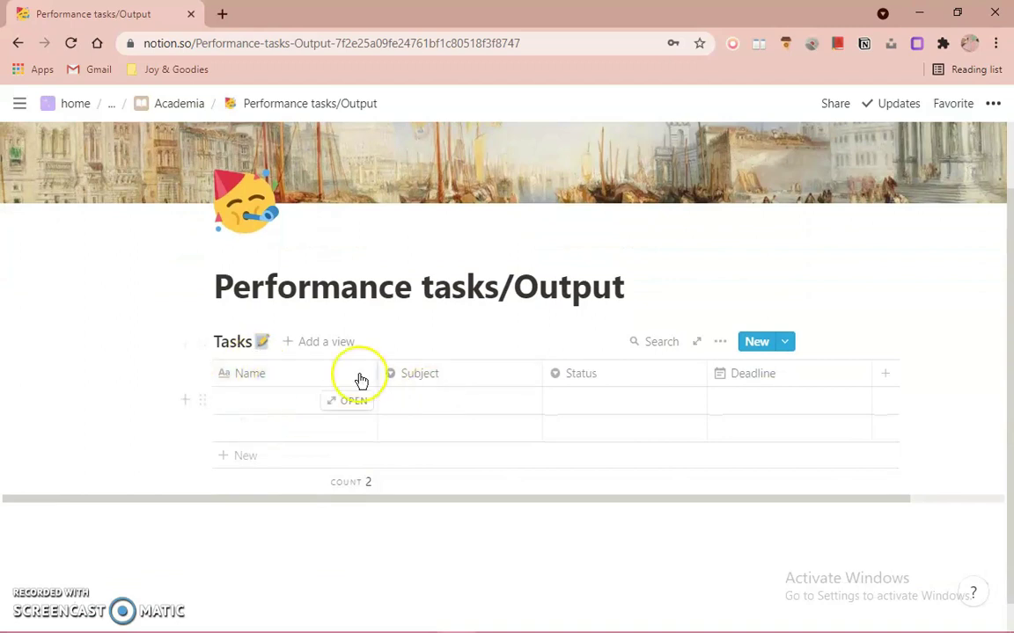
click(477, 382)
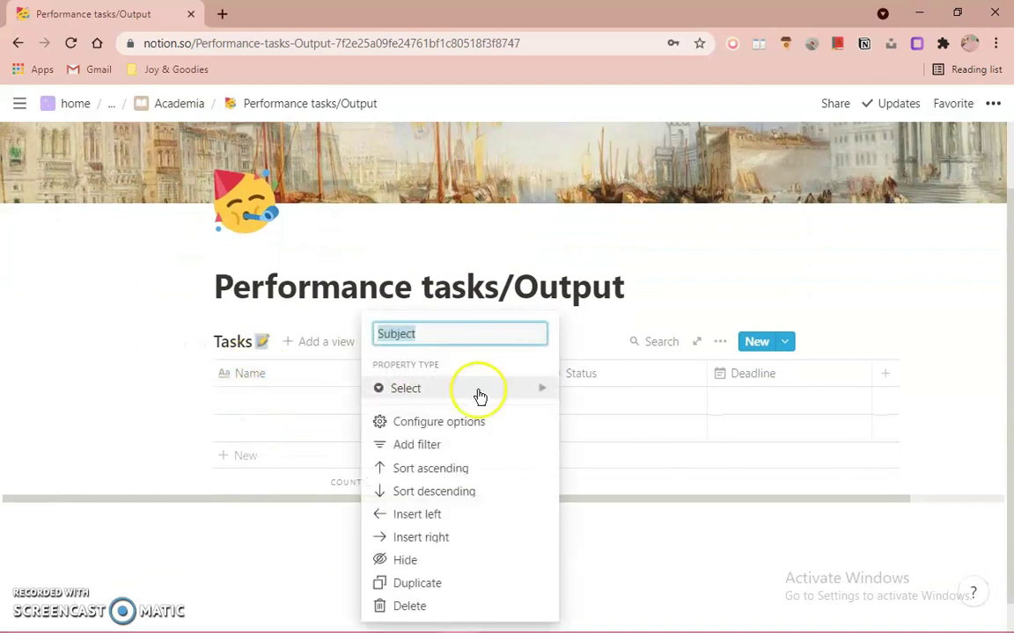
click(577, 294)
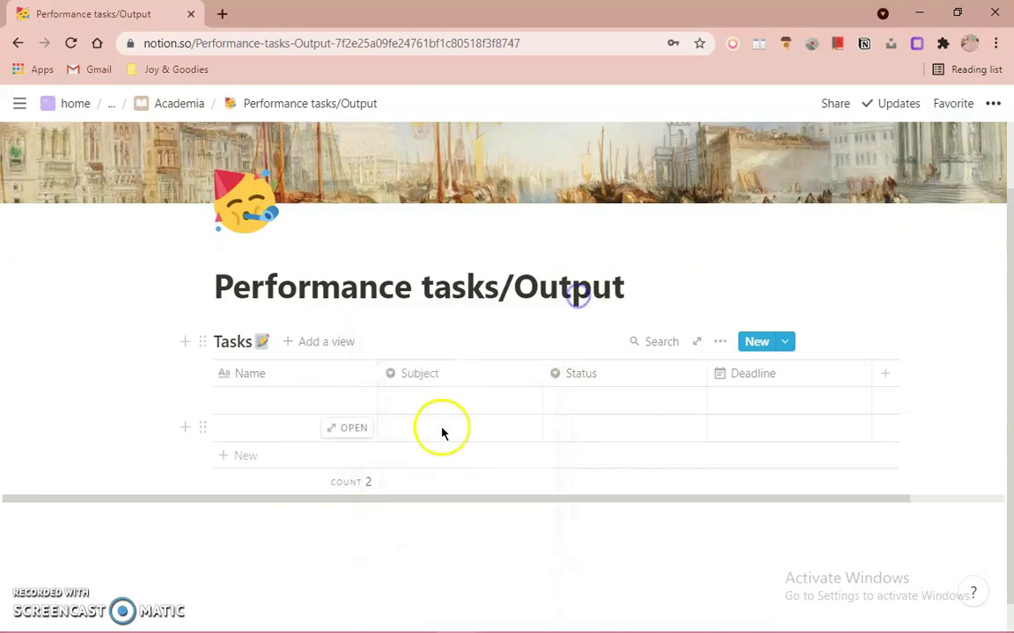
Step: View the Subject options, Status options and Deadline calendar for the first row of the Tasks table without choosing any
click(436, 410)
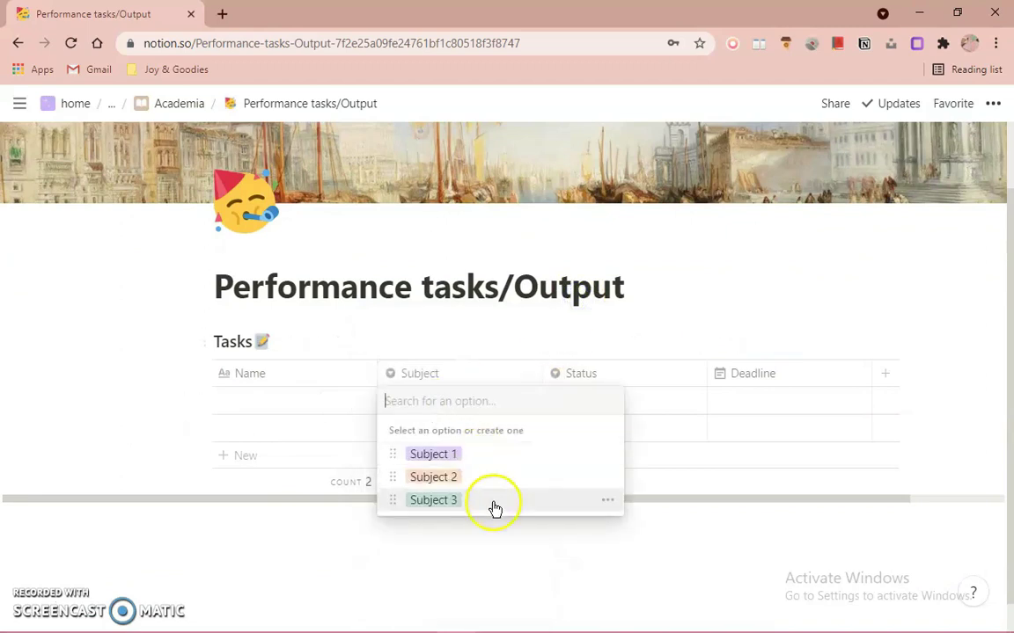
click(492, 544)
click(579, 406)
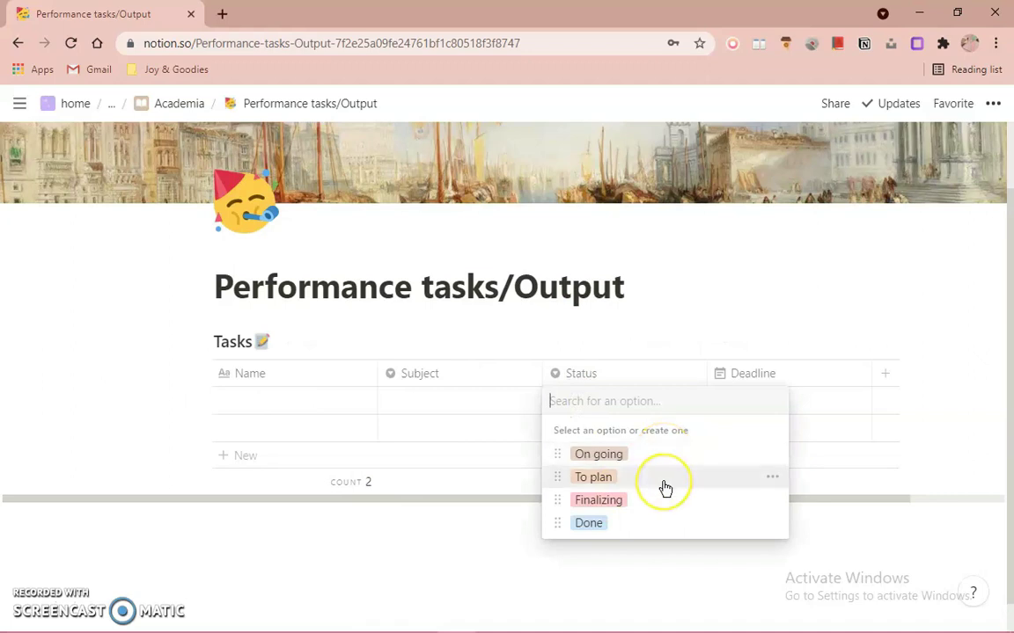
click(627, 547)
click(776, 398)
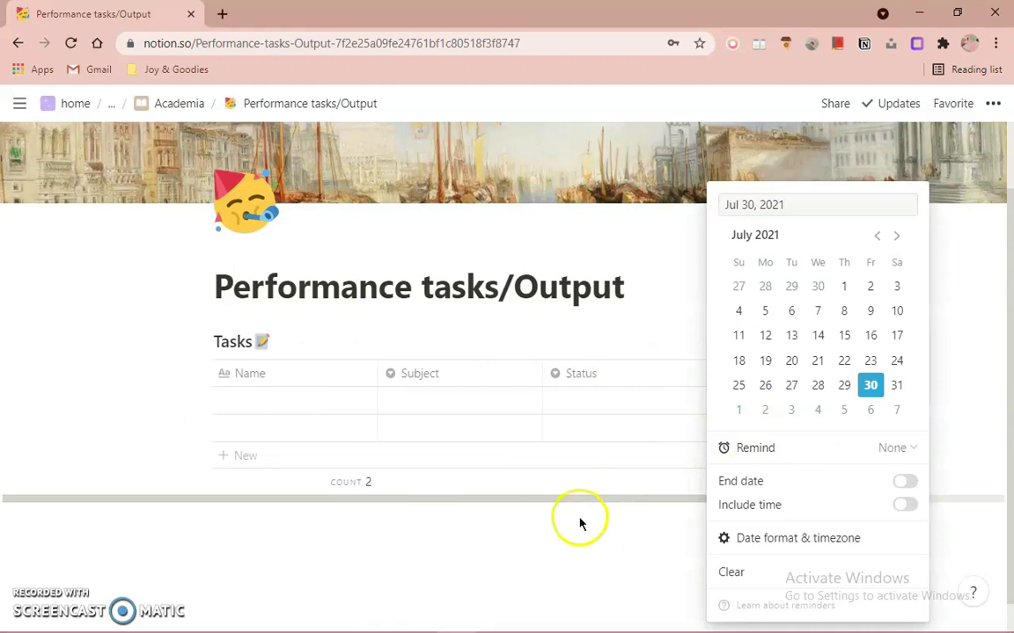
click(579, 533)
Step: Return to Life dash through Academia, open the My Quotes page under Personal, and look through its reminders and image
click(201, 102)
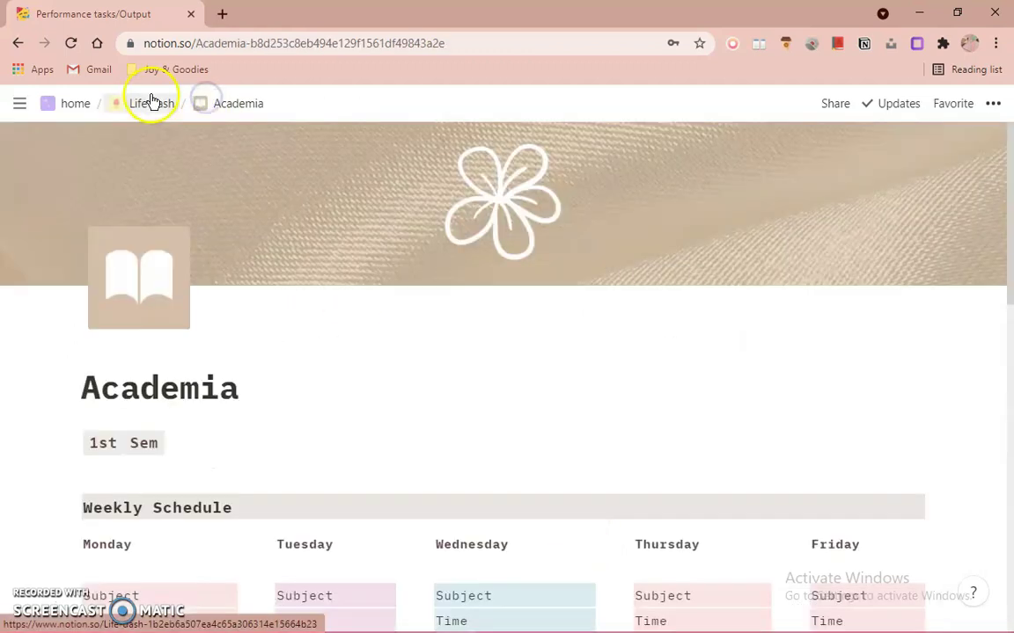
click(151, 103)
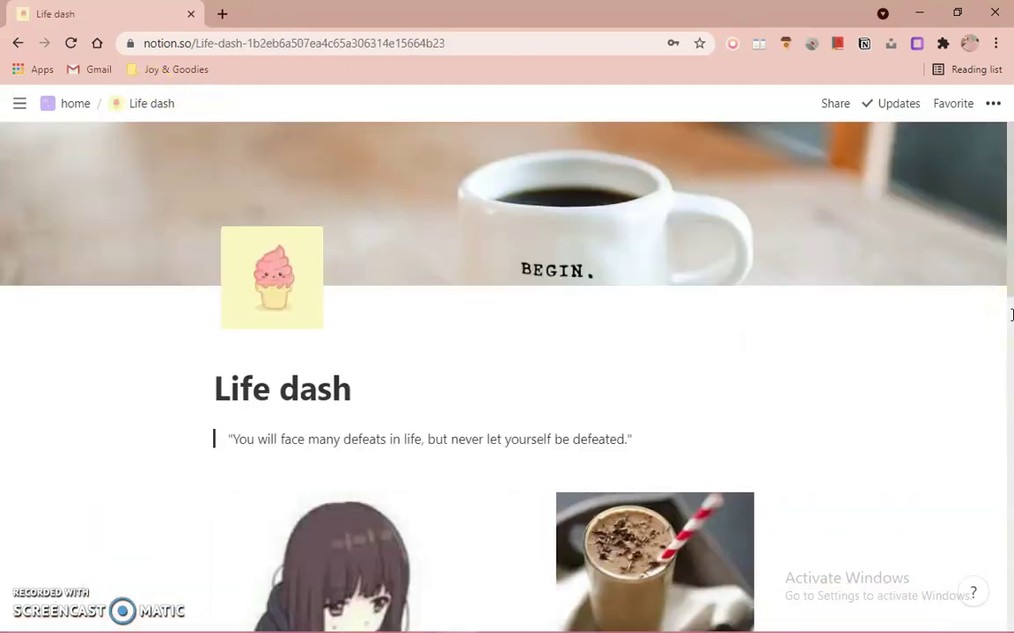
scroll(998, 312, down, 9)
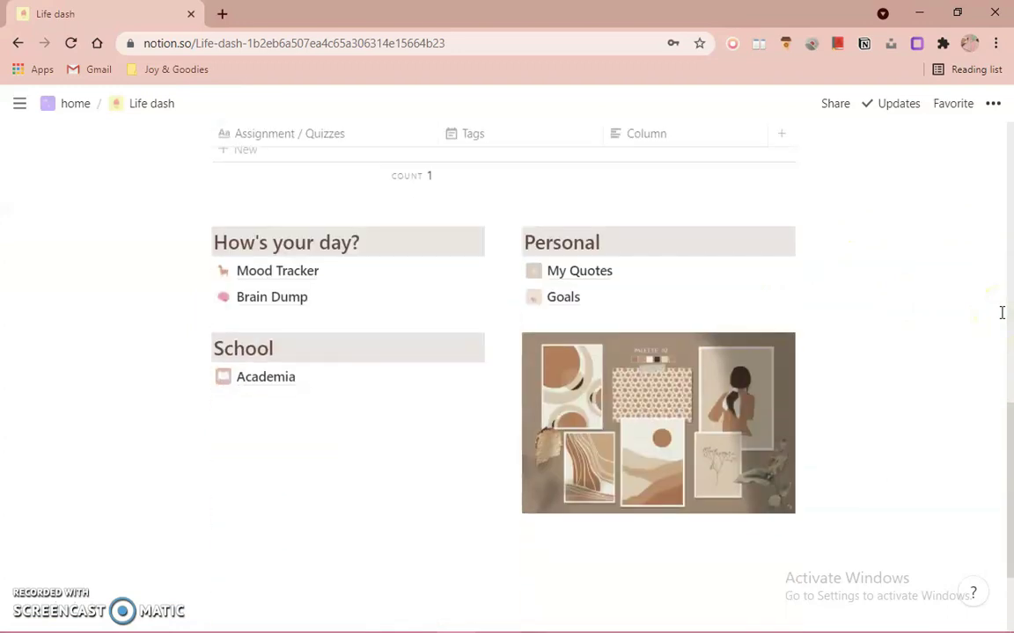
click(670, 276)
scroll(513, 198, down, 3)
scroll(384, 371, up, 3)
scroll(436, 371, down, 3)
scroll(988, 458, down, 1)
scroll(988, 458, up, 4)
scroll(988, 458, down, 5)
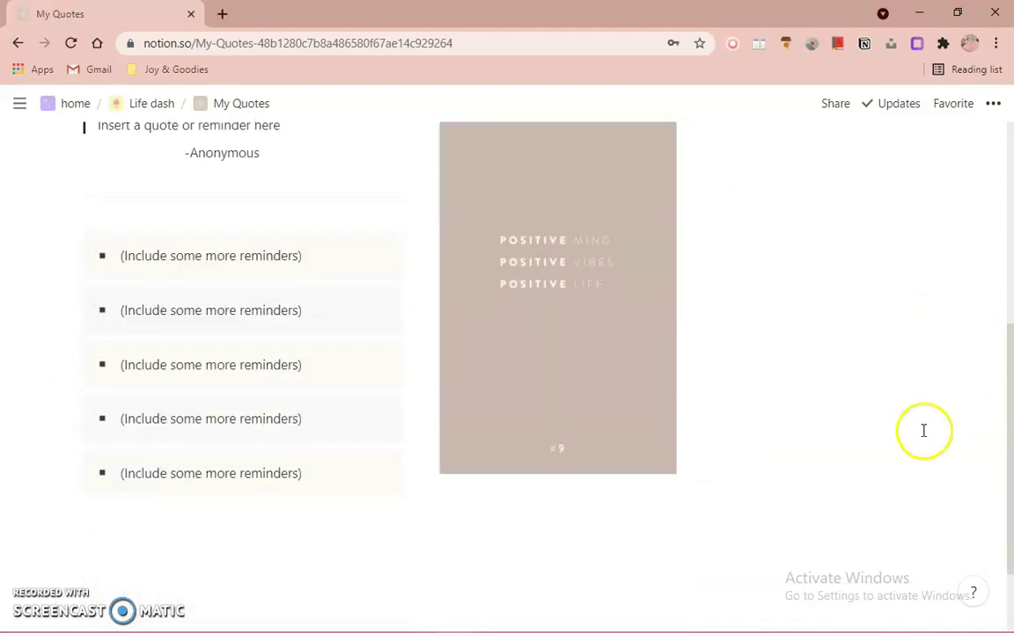
Step: Widen the REMINDERS (to self) column on My Quotes and slightly enlarge the Positive Mind image beside it
scroll(923, 430, up, 1)
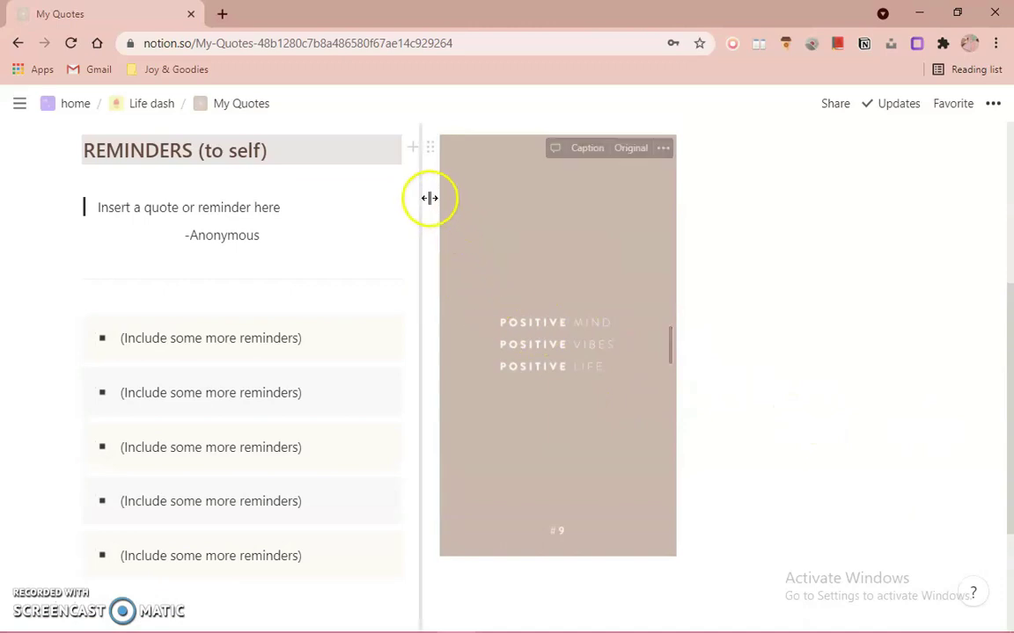
drag(590, 205, 581, 274)
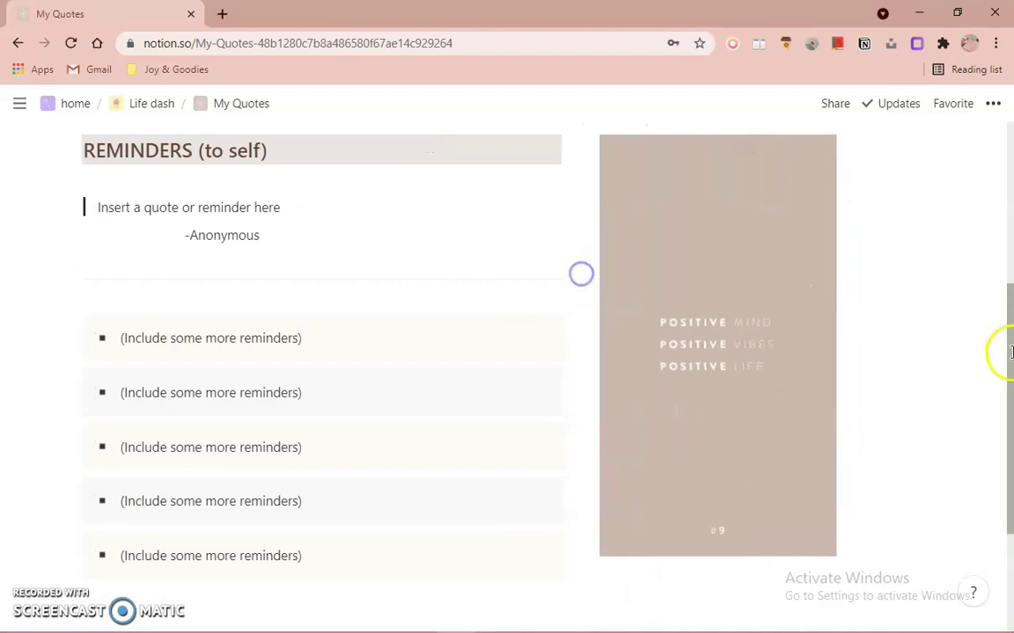
drag(828, 352, 898, 358)
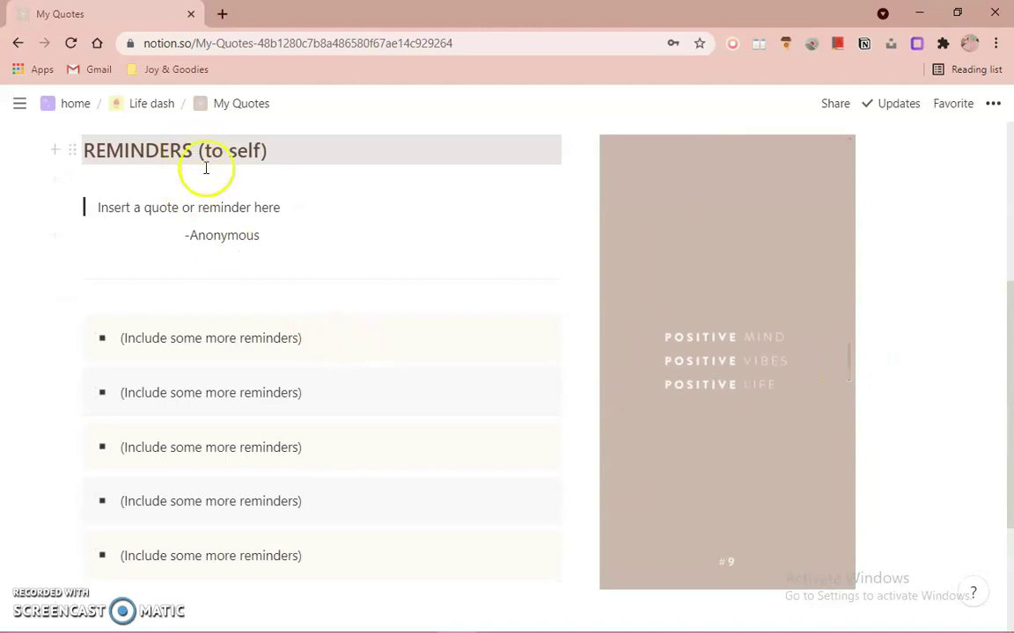
scroll(248, 271, up, 2)
scroll(263, 346, down, 1)
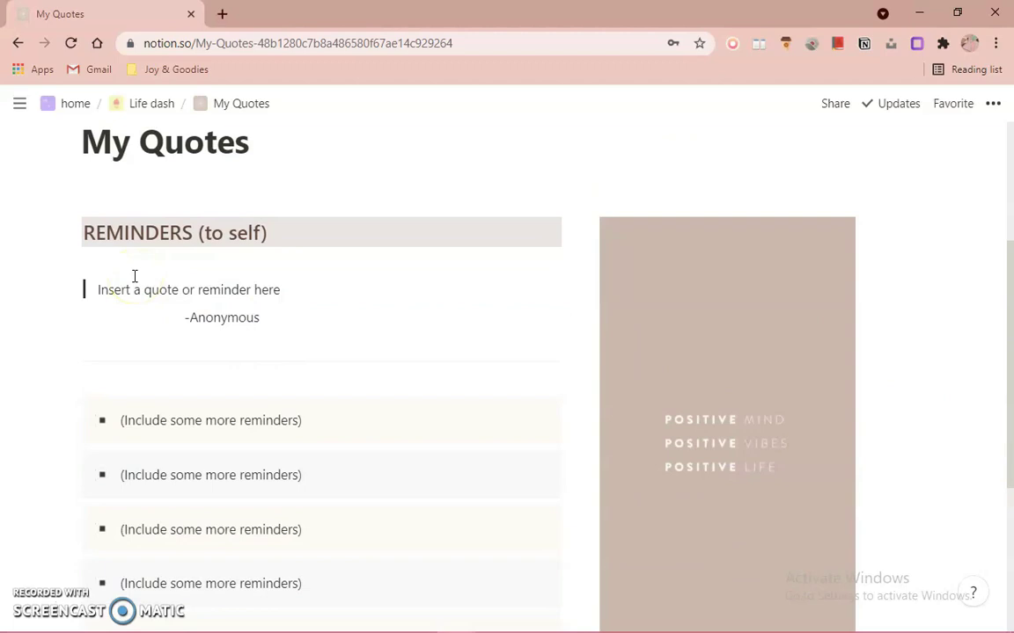
scroll(135, 342, down, 1)
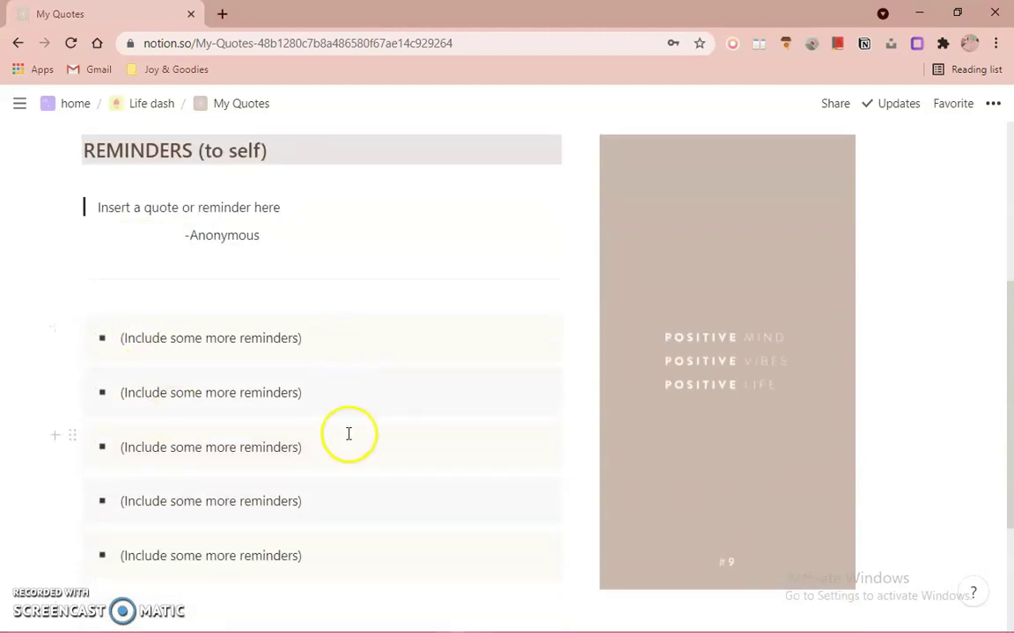
Step: Reposition the My Quotes cover image so its rainbow and clouds drawing is fully in view, and save the position
scroll(296, 485, up, 4)
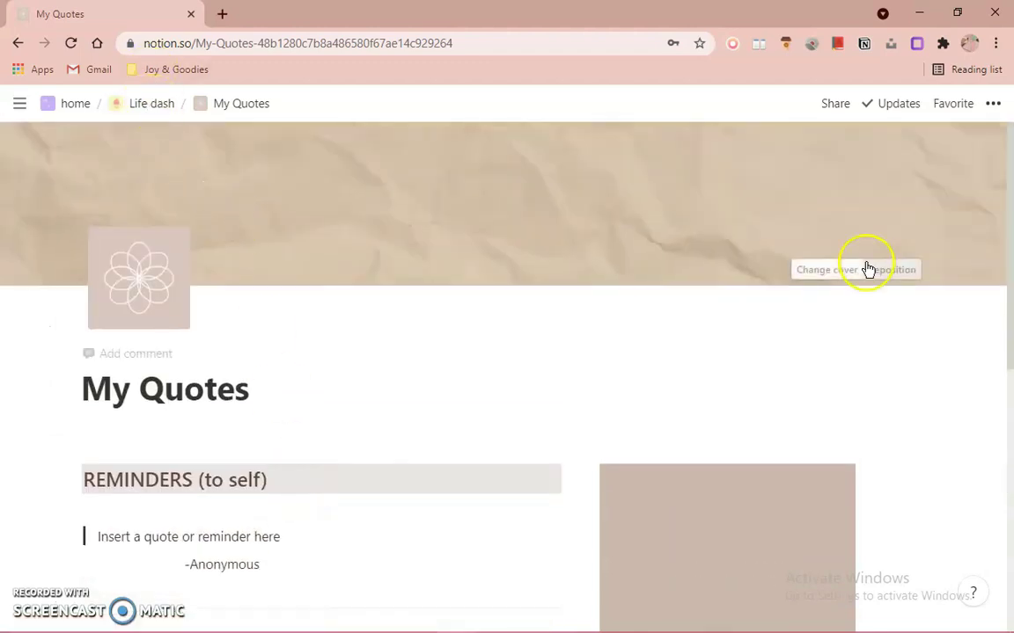
click(857, 265)
click(468, 329)
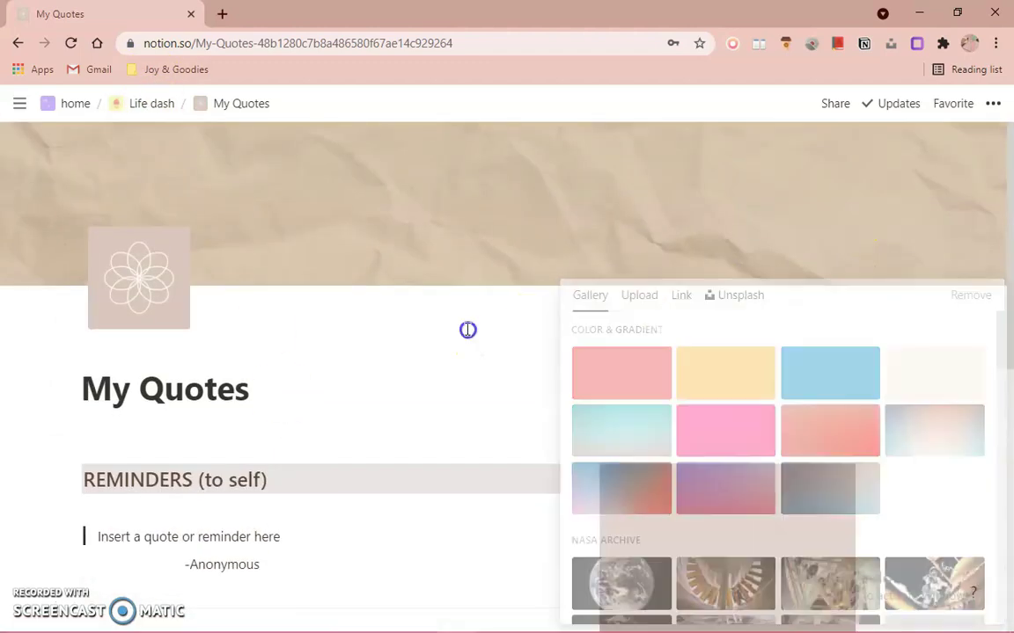
click(899, 282)
drag(778, 181, 744, 276)
drag(730, 204, 735, 235)
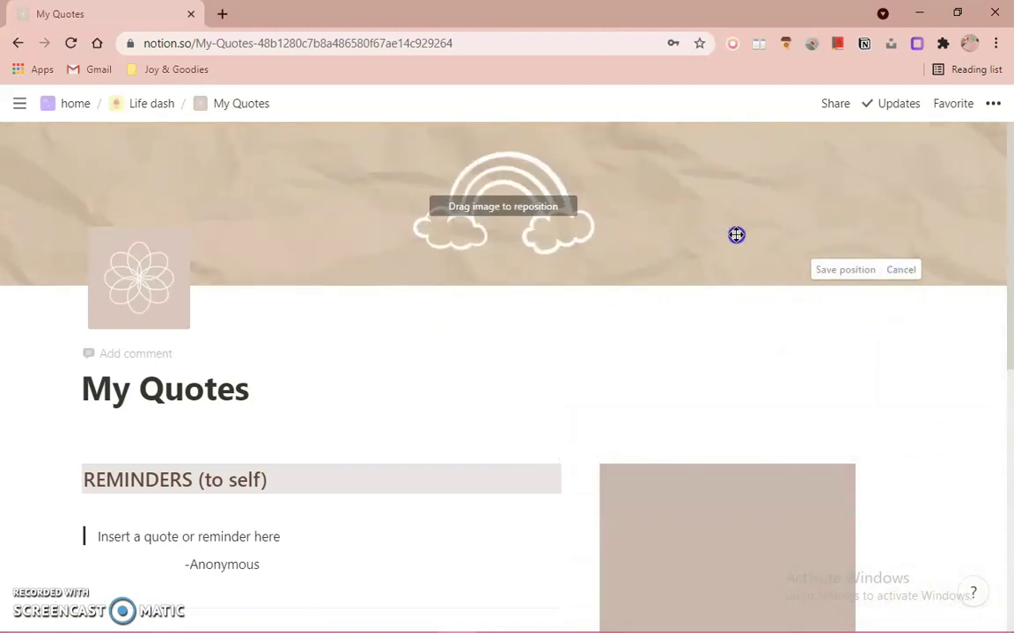
click(871, 271)
Step: Return to Life dash and review its How's your day?, School and Personal sections
click(125, 104)
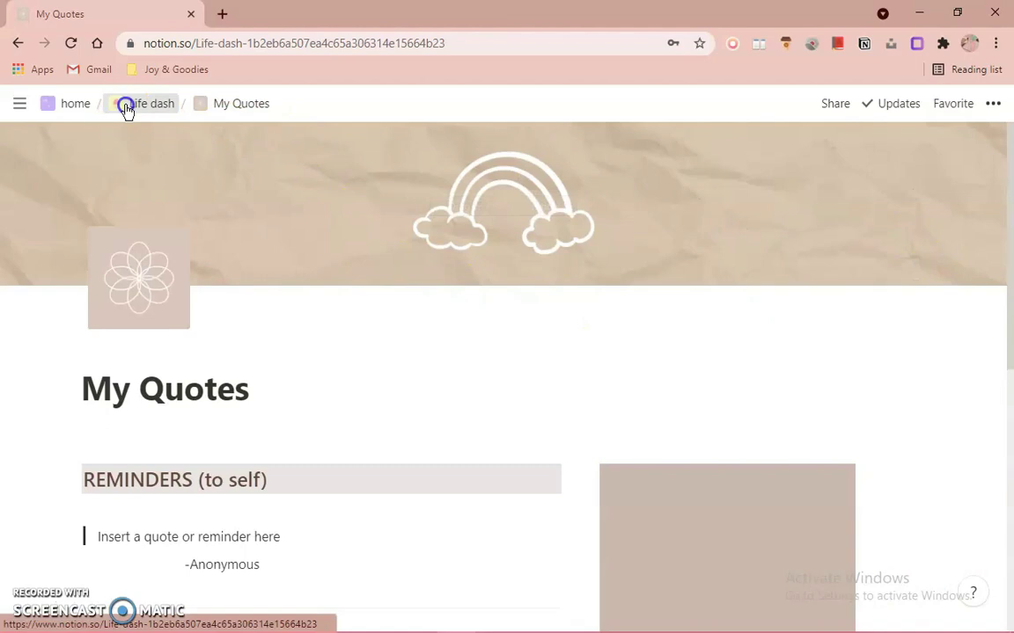
scroll(959, 272, down, 10)
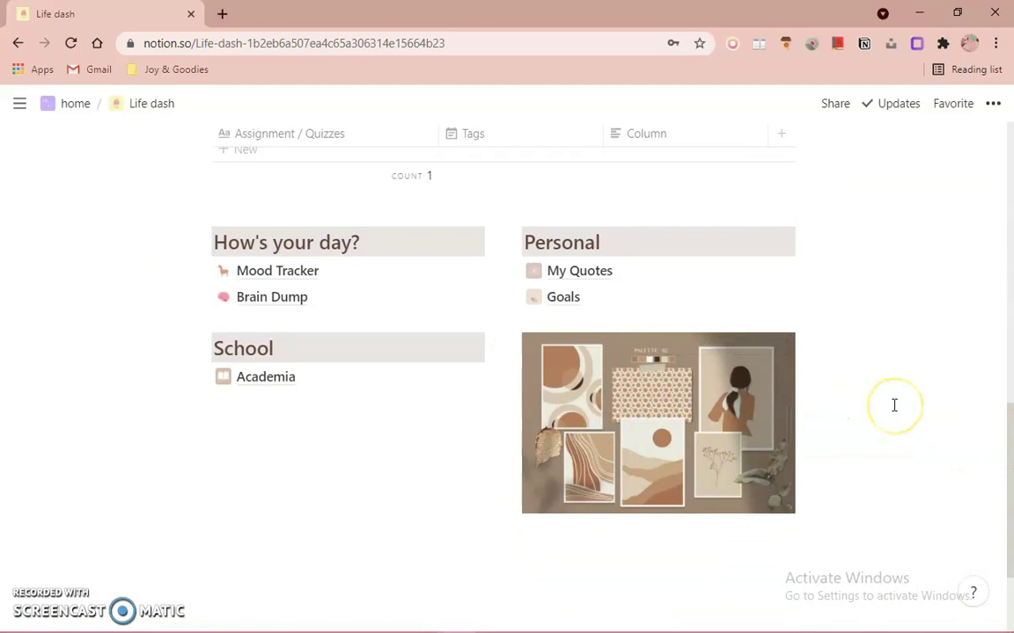
scroll(894, 406, up, 2)
scroll(894, 406, down, 2)
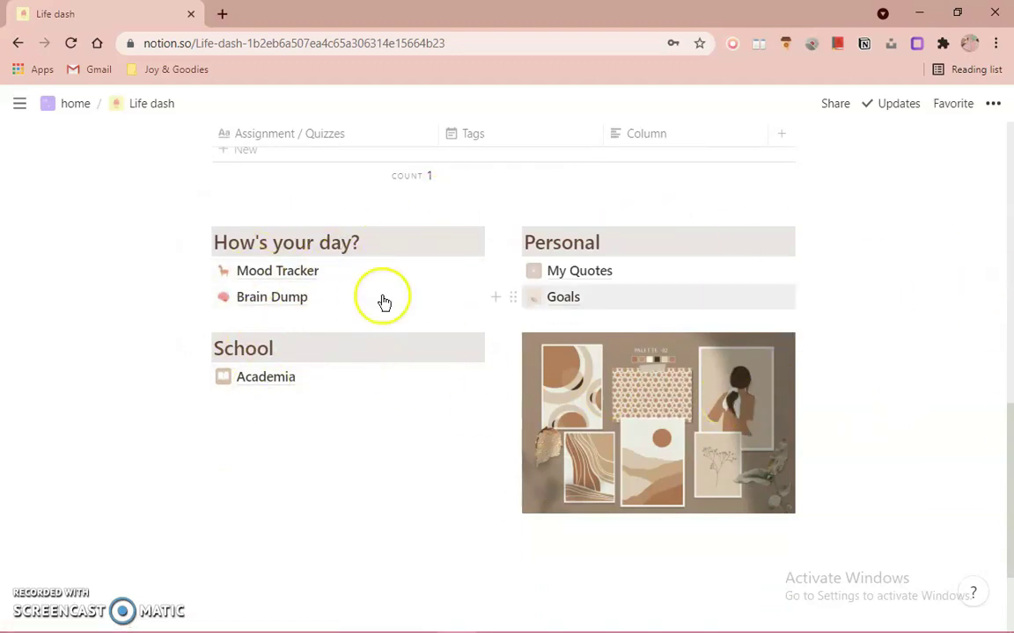
Step: Move the Youtube page from the home page into Life dash
click(76, 104)
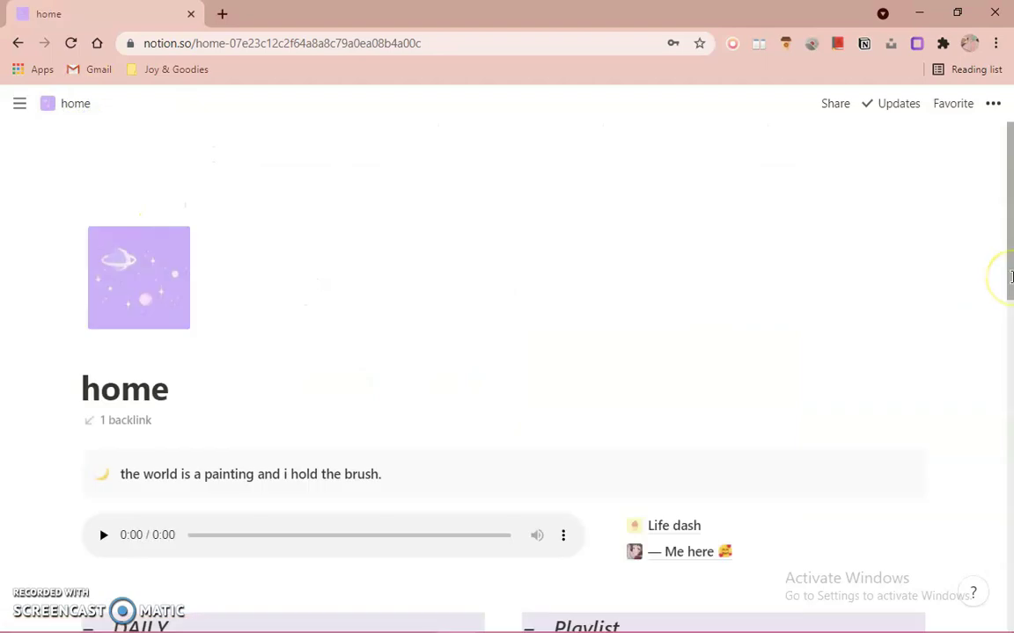
scroll(618, 379, down, 10)
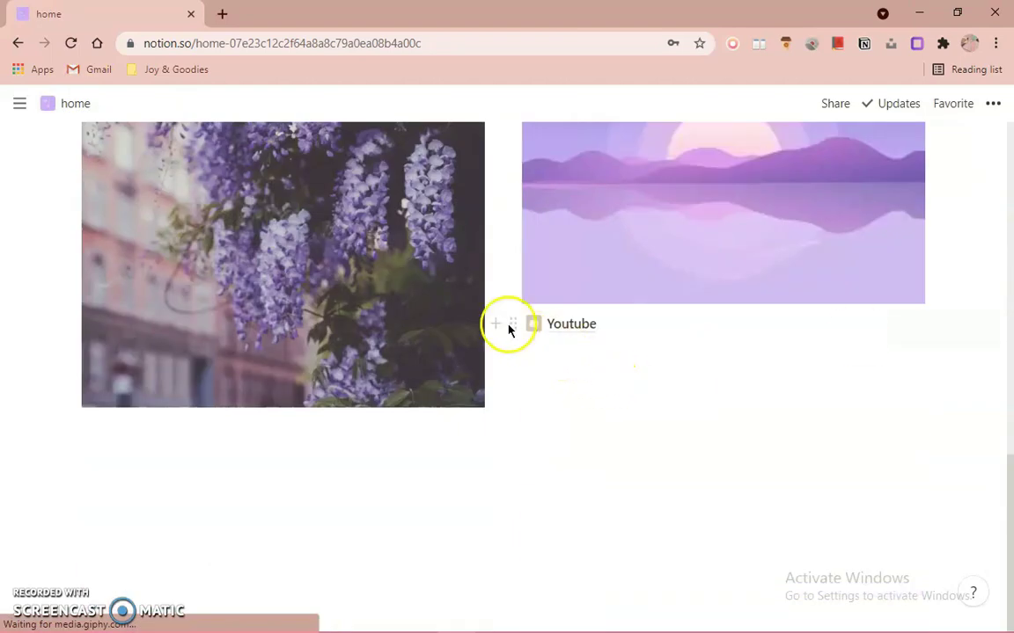
click(512, 325)
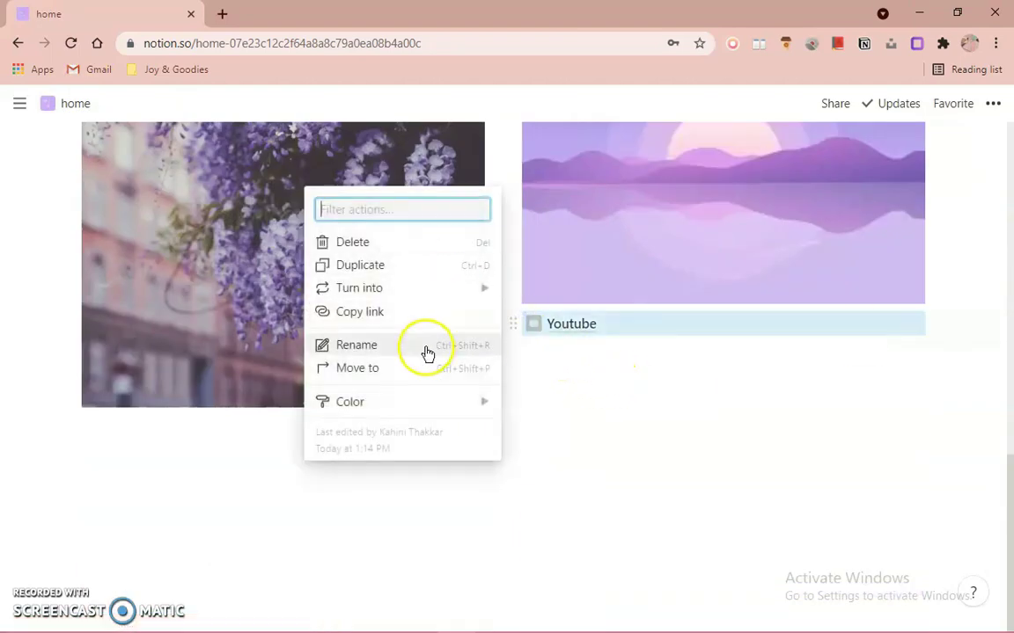
click(422, 366)
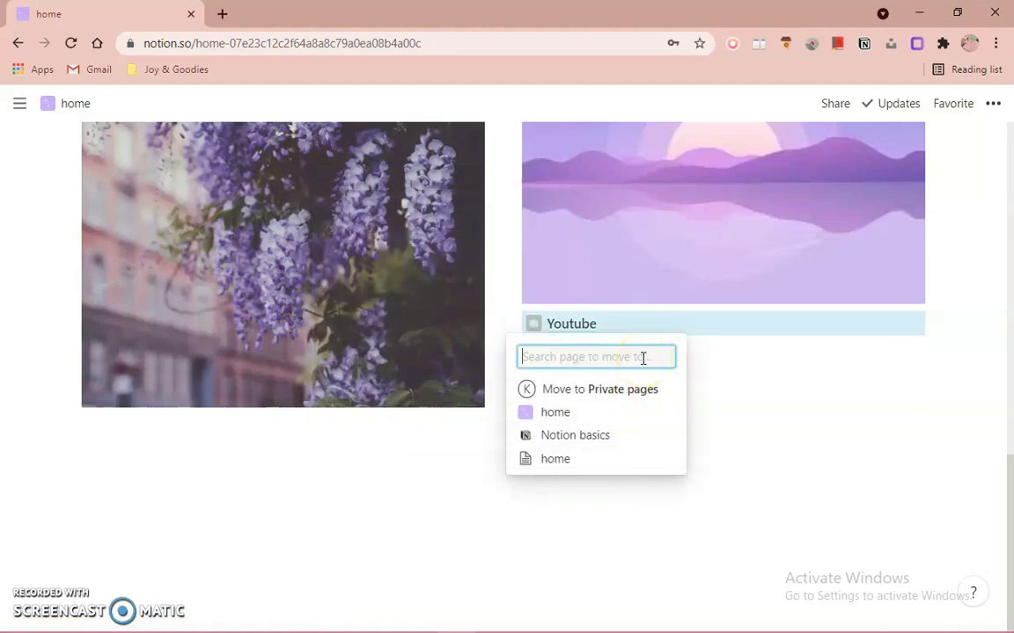
text(lif)
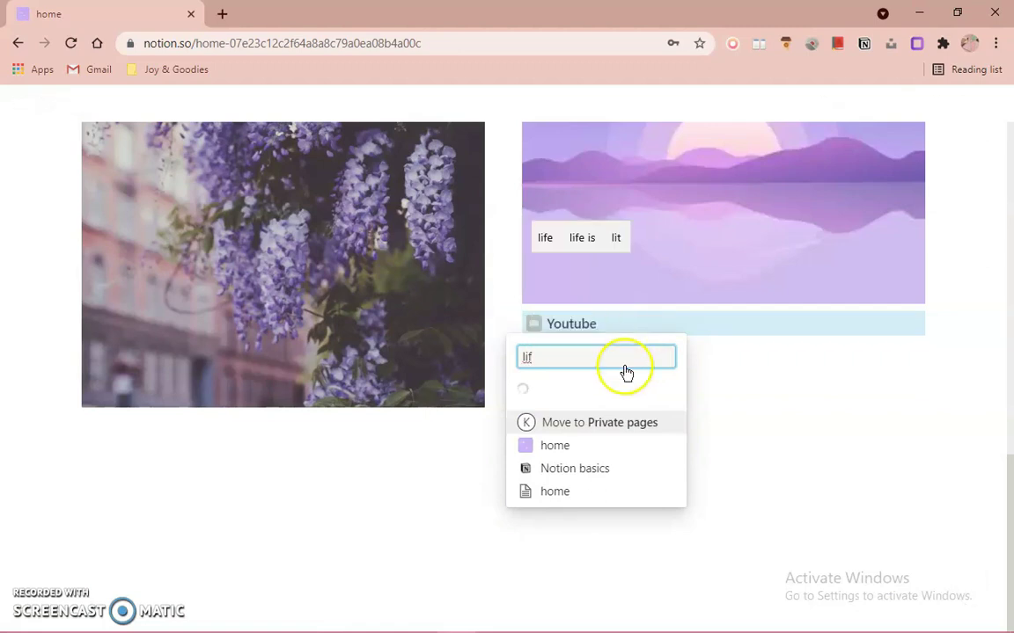
click(623, 297)
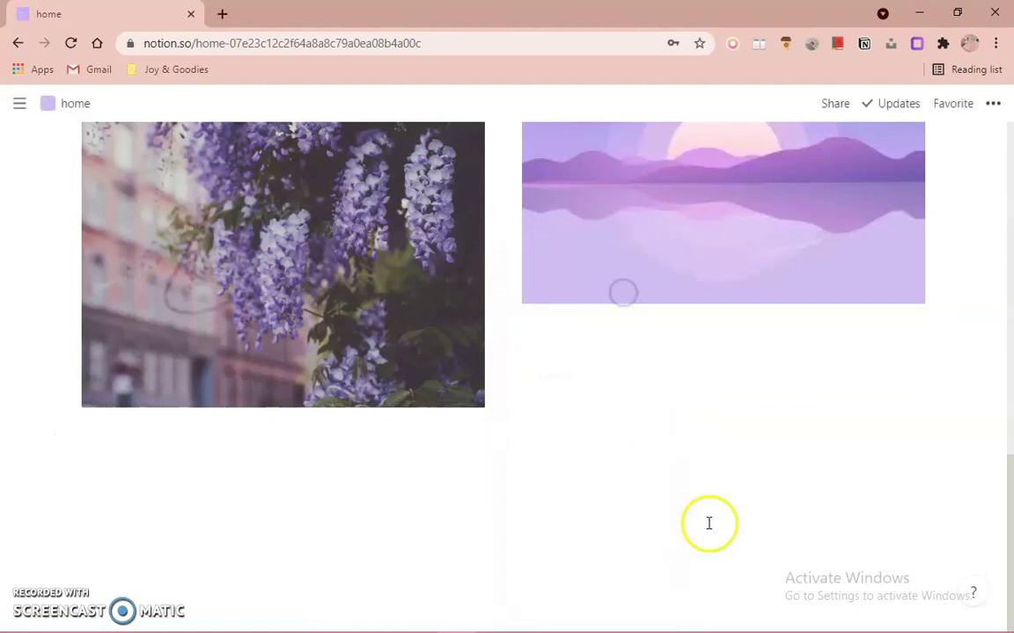
Step: Open Life dash from home and place the Youtube page link directly below Academia in the School section
scroll(674, 355, up, 6)
click(688, 399)
scroll(1010, 391, down, 10)
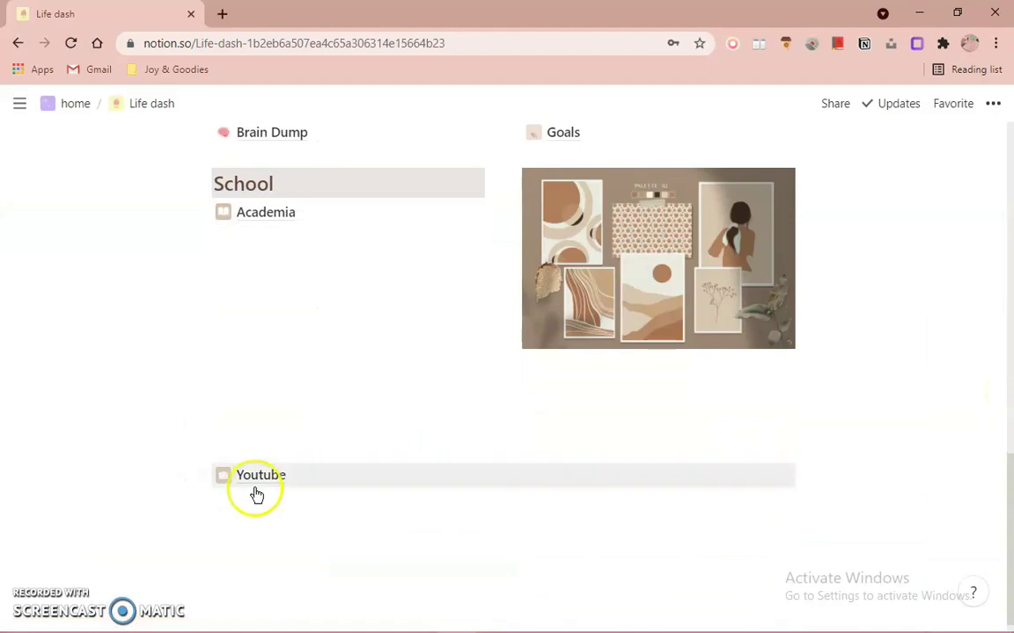
scroll(394, 390, up, 2)
scroll(395, 390, down, 3)
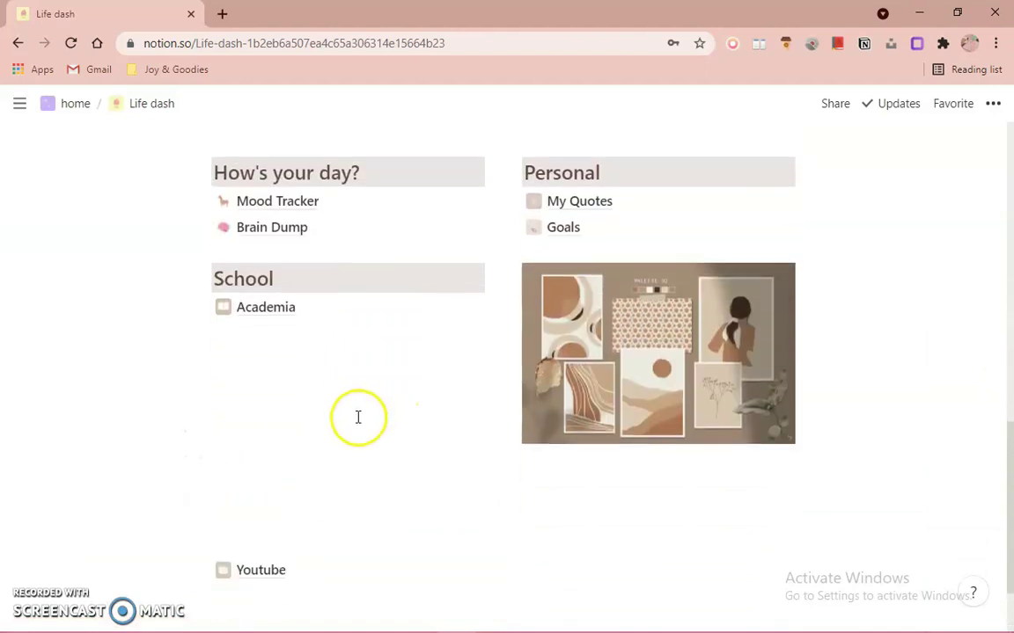
drag(207, 469, 217, 238)
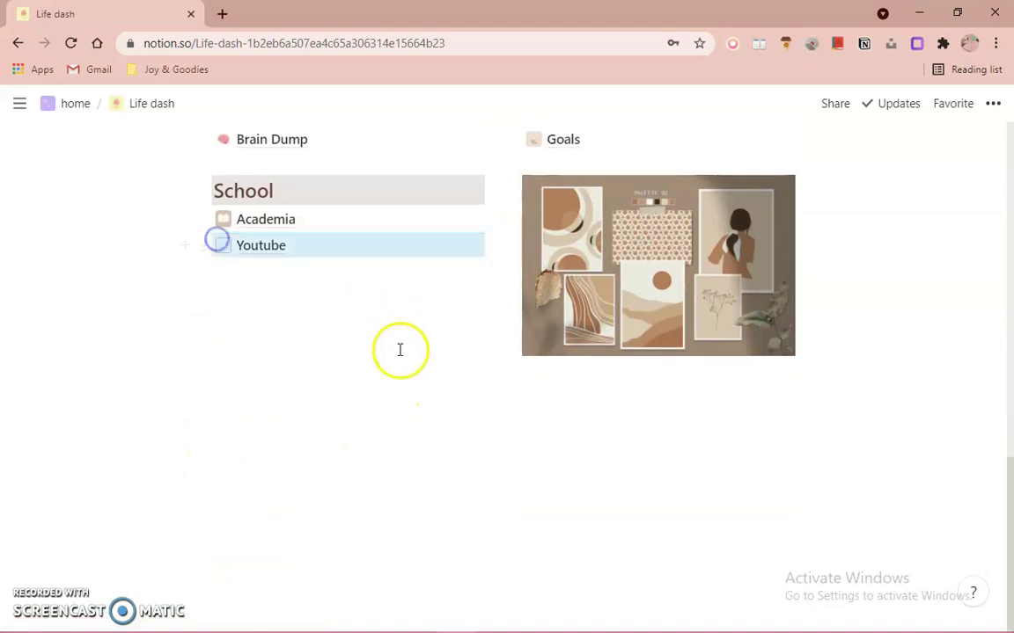
scroll(378, 387, up, 3)
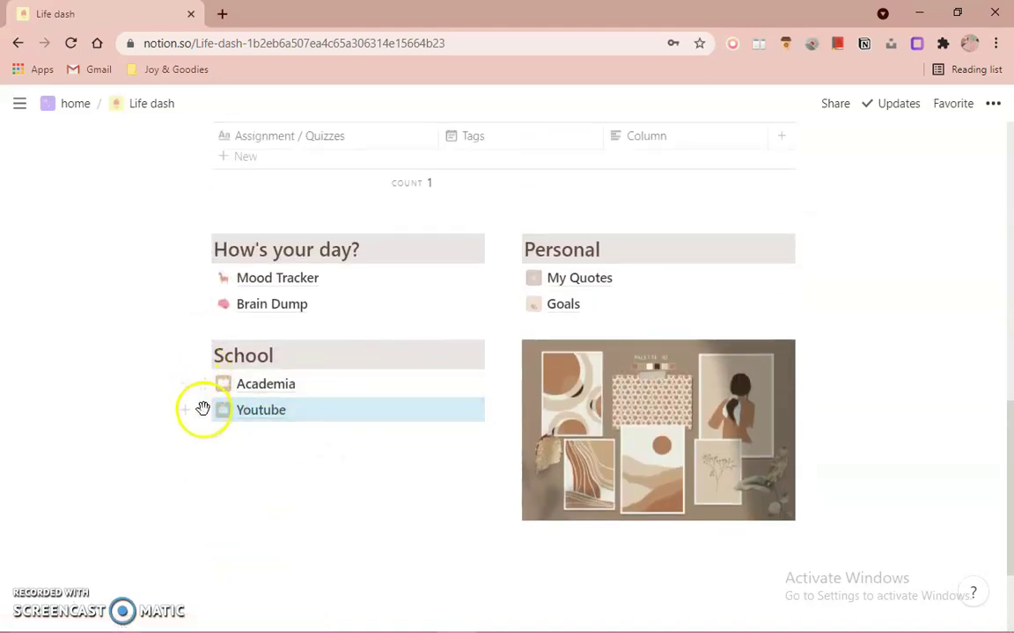
drag(200, 410, 203, 432)
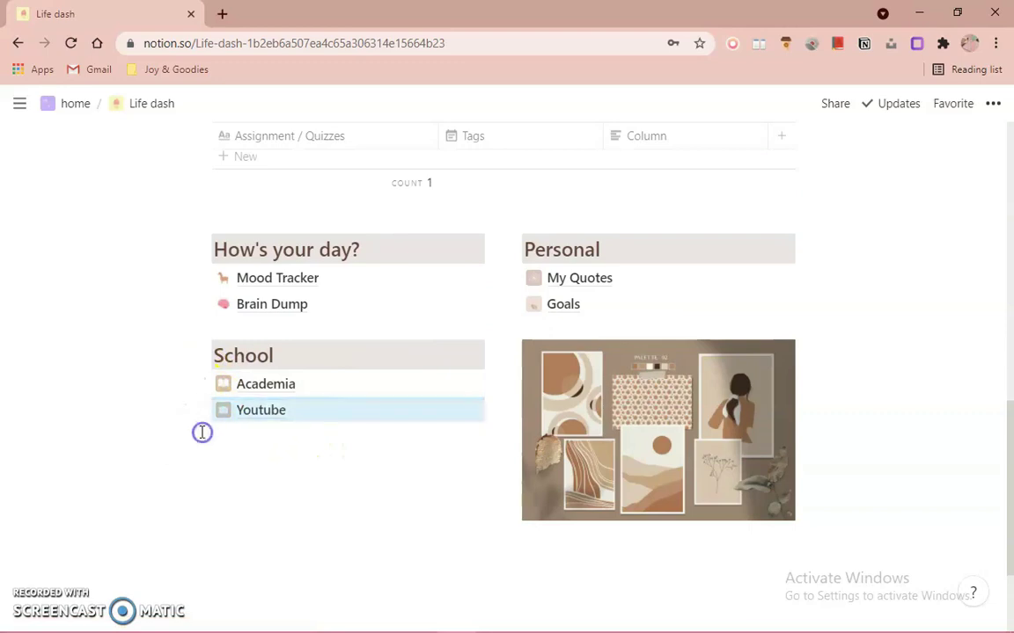
Step: Duplicate the School heading, title the copy Media, and place Academia above it so that only Youtube sits under Media
click(203, 356)
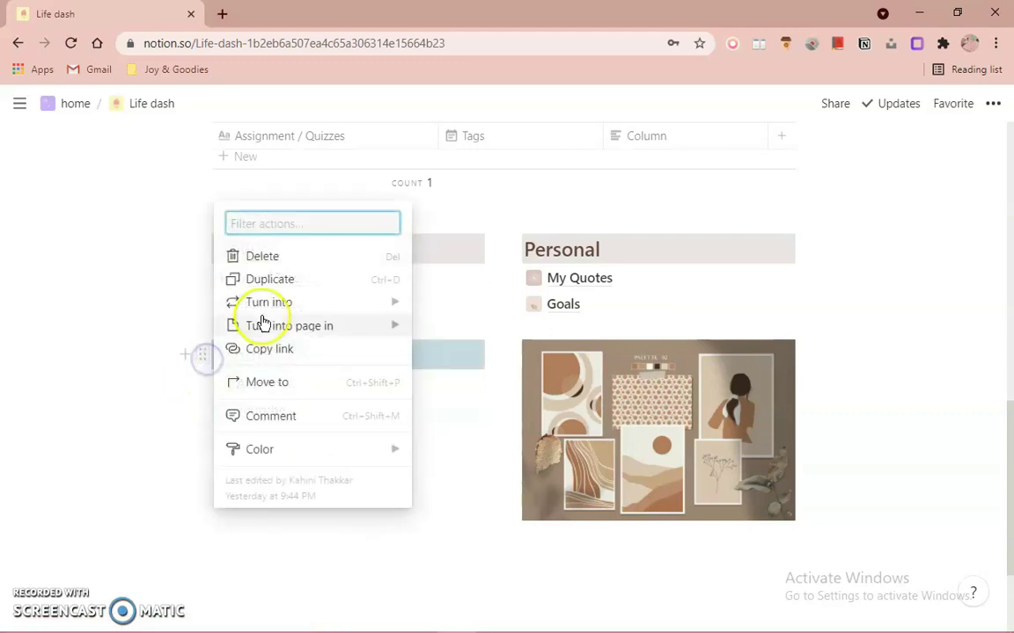
click(311, 282)
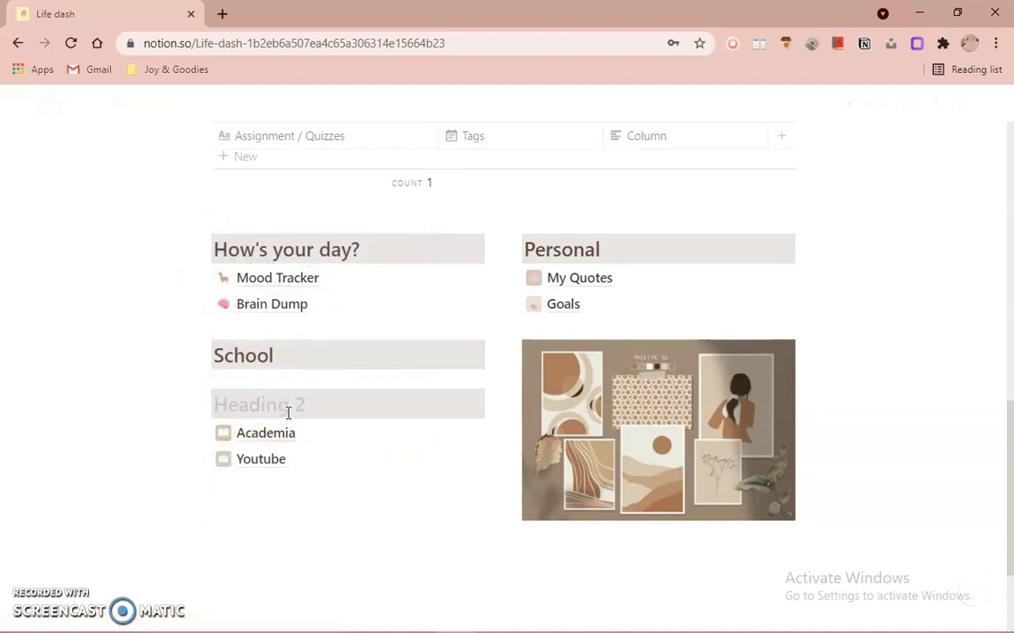
text(Media)
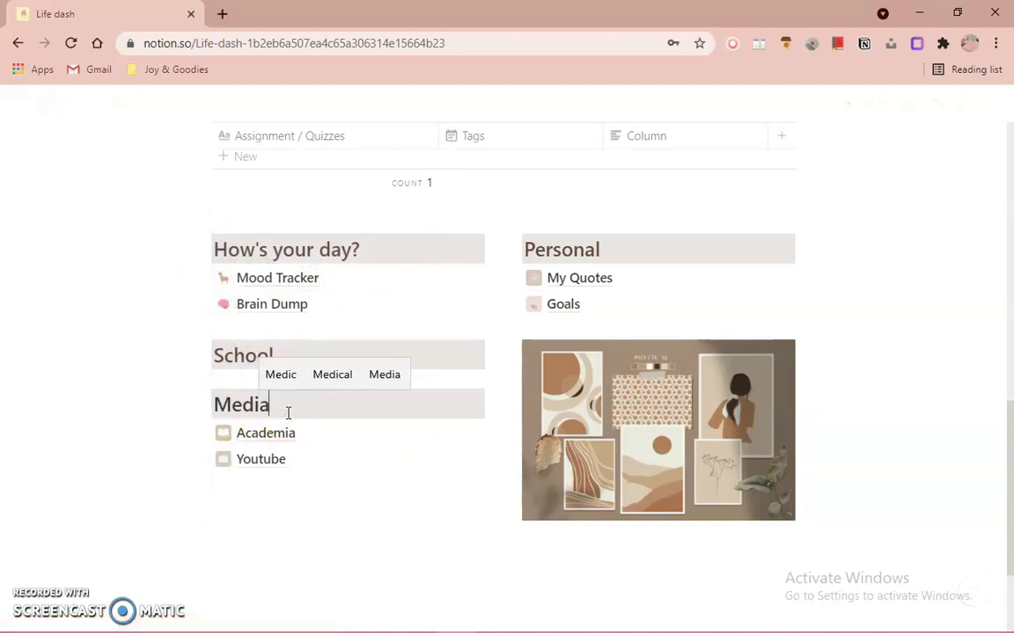
drag(202, 434, 211, 382)
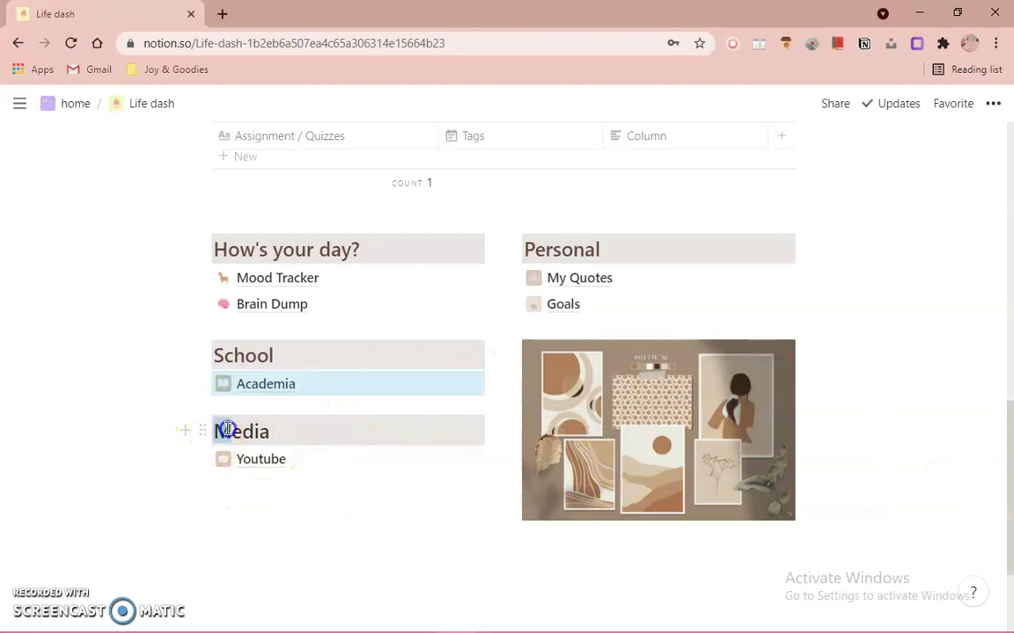
Step: Change the Media heading's text color to match the other section headings, and open the Youtube page beneath it
drag(275, 430, 262, 429)
click(528, 395)
click(525, 383)
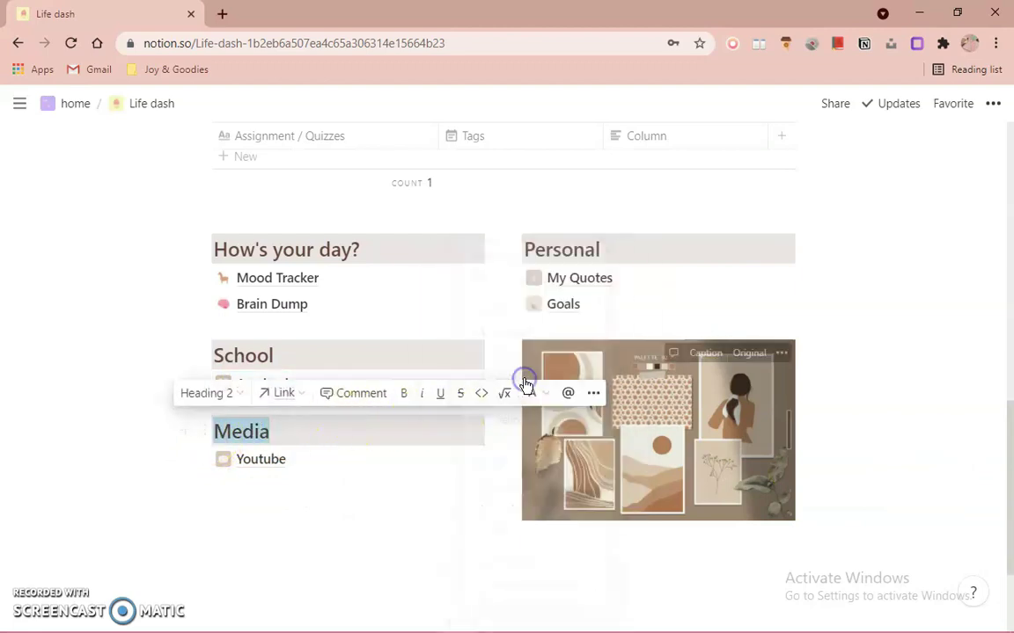
click(359, 465)
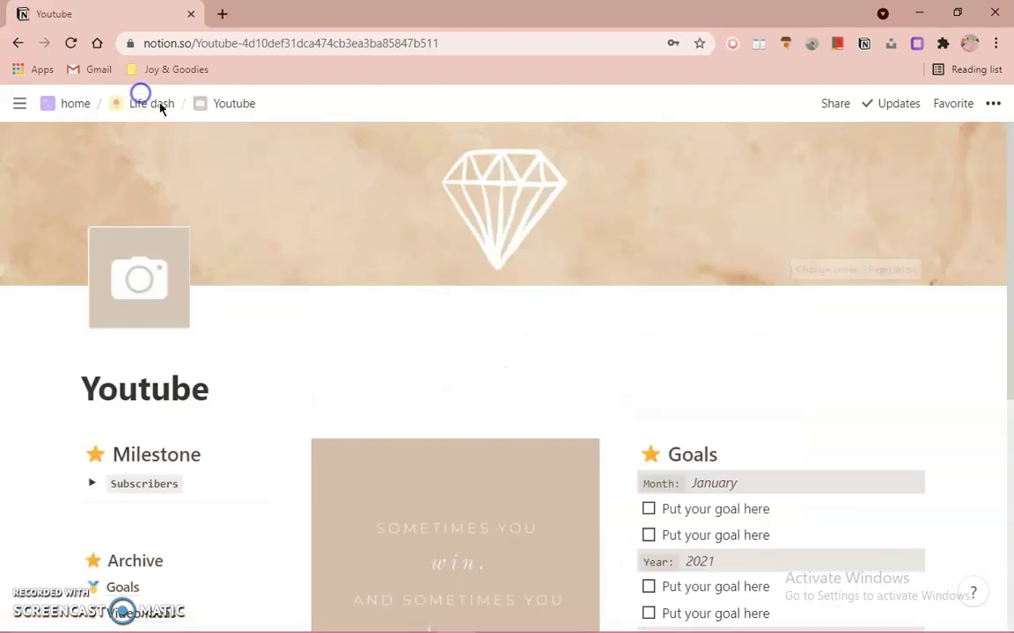
Step: Return to Life dash and insert a new subpage between the This month table and the How's your day? heading
click(165, 104)
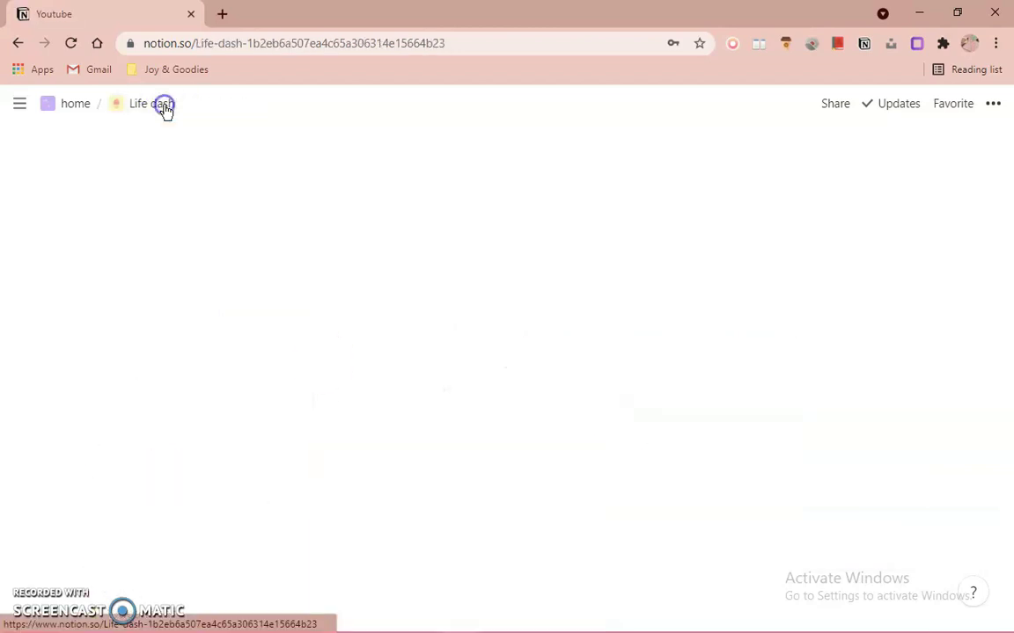
scroll(1002, 389, down, 10)
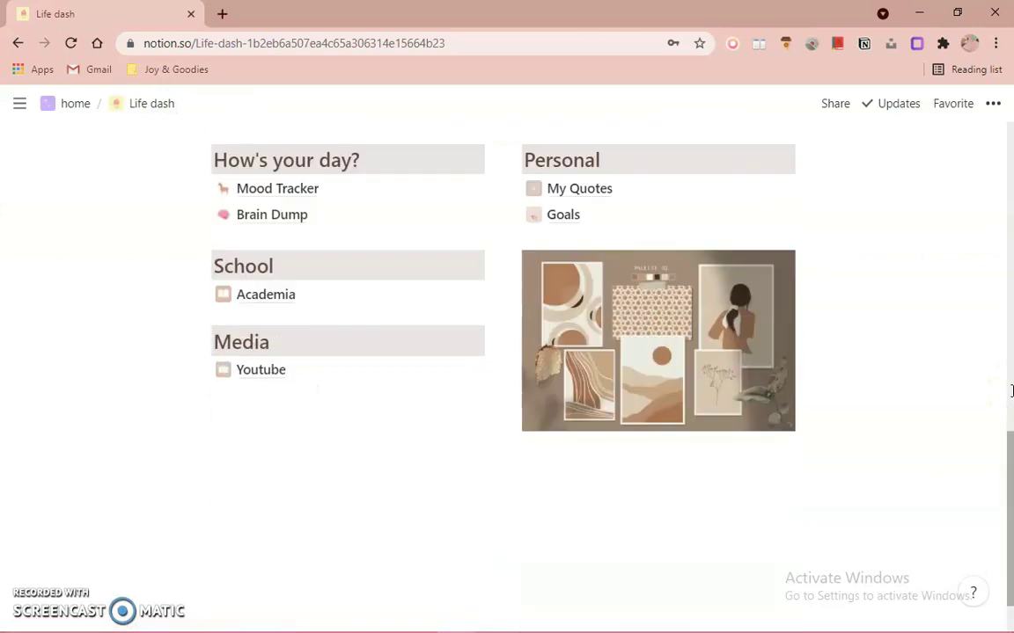
scroll(1010, 392, up, 1)
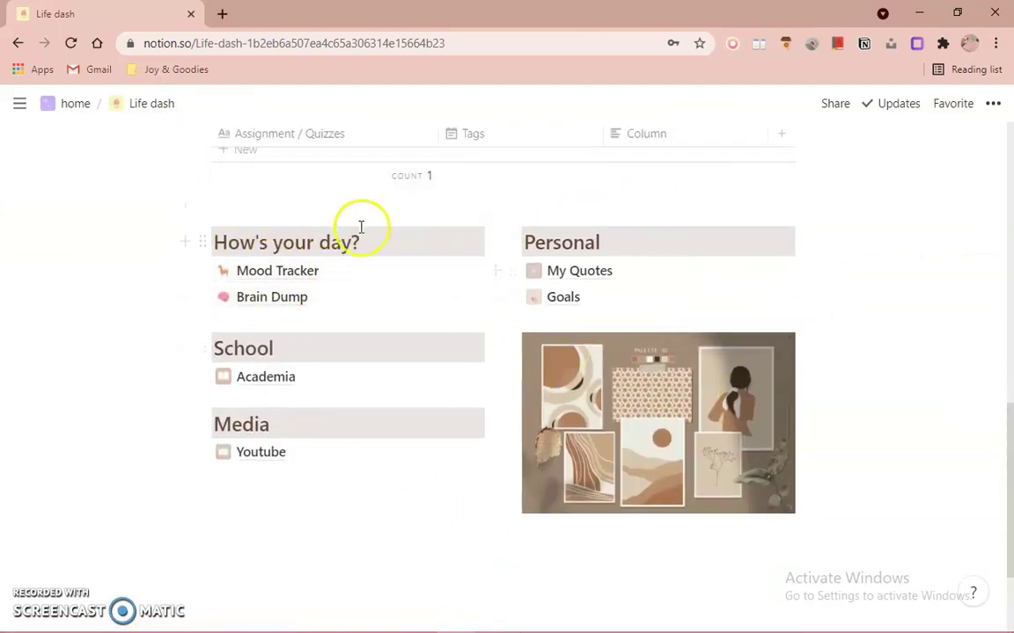
scroll(382, 310, up, 1)
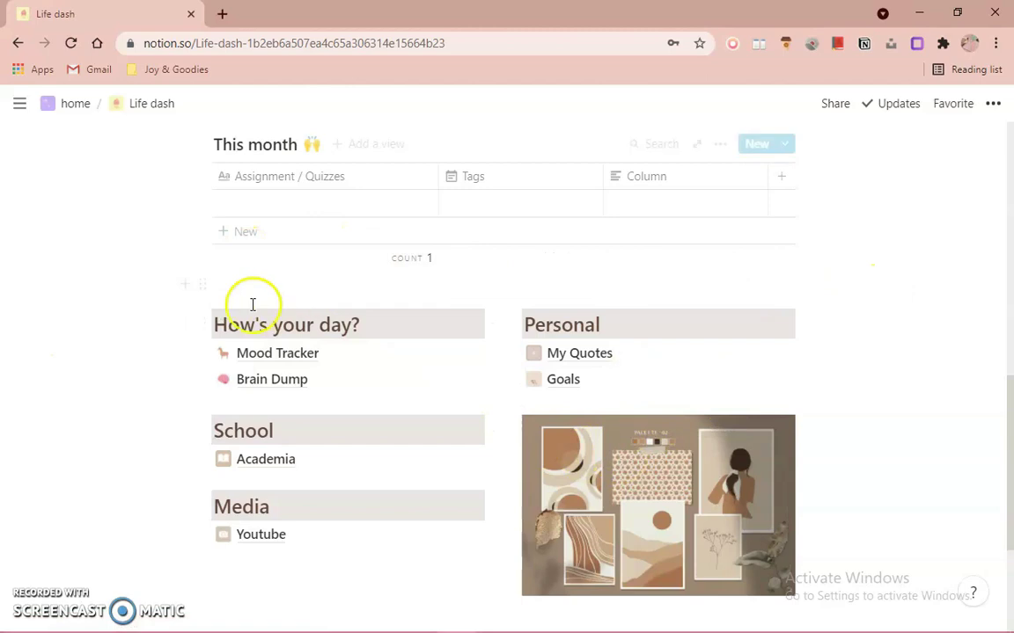
click(190, 288)
scroll(357, 455, down, 3)
scroll(361, 464, up, 1)
scroll(357, 464, up, 2)
click(344, 391)
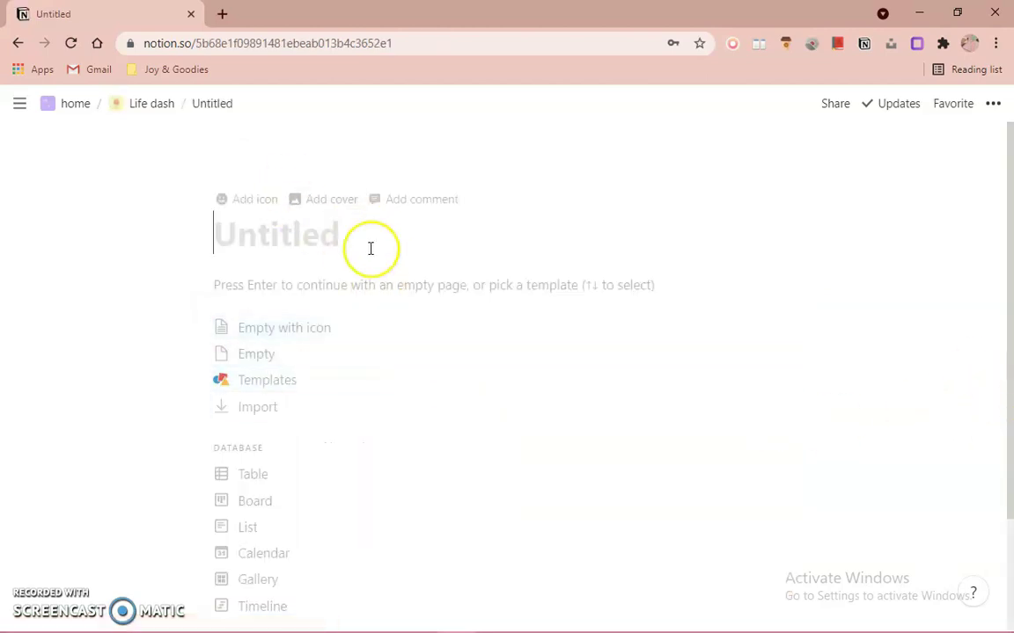
Step: Title the new subpage Personal Space
text(P)
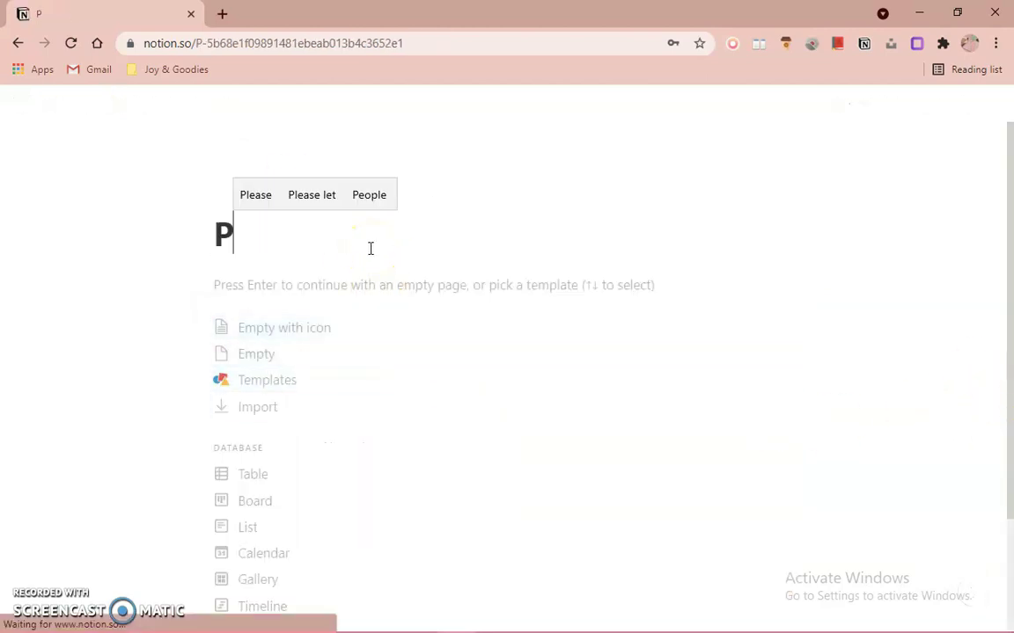
text(ersonal )
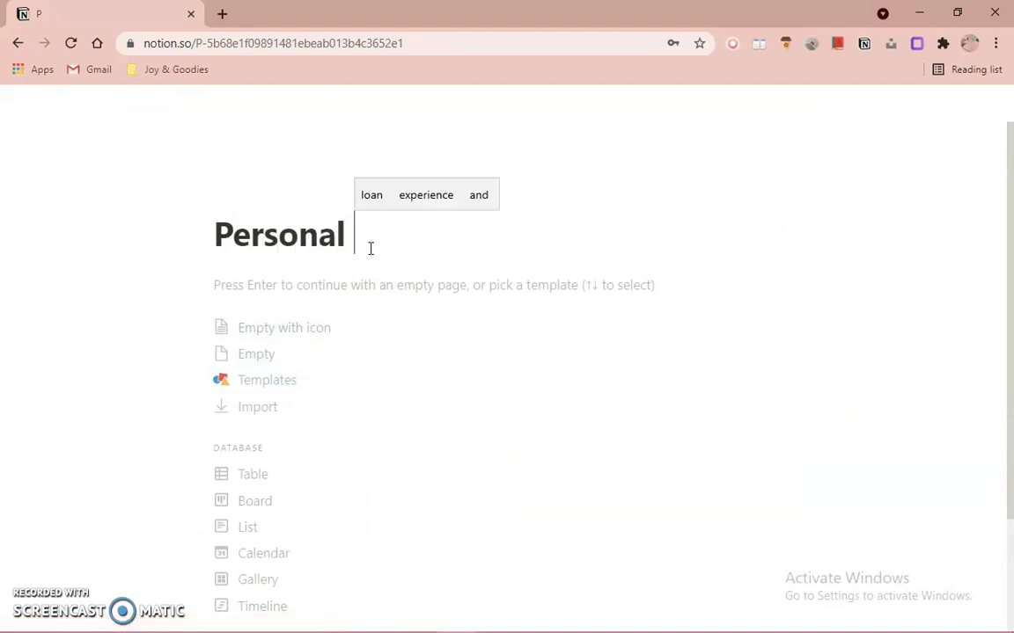
text(Space)
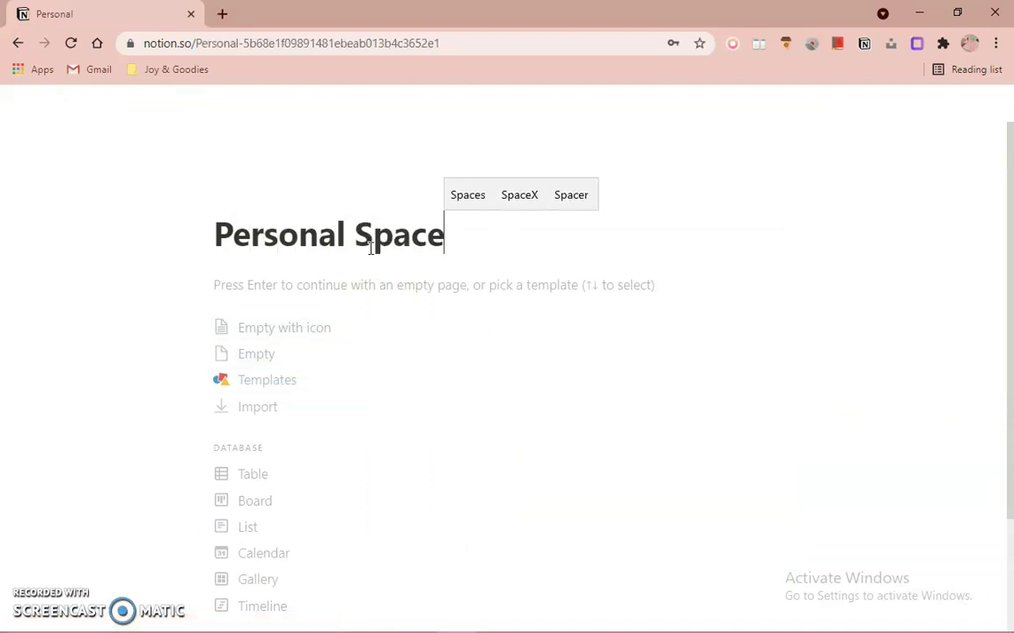
Step: Replace the first word of the page title so that it reads Aesthetic Space
click(357, 237)
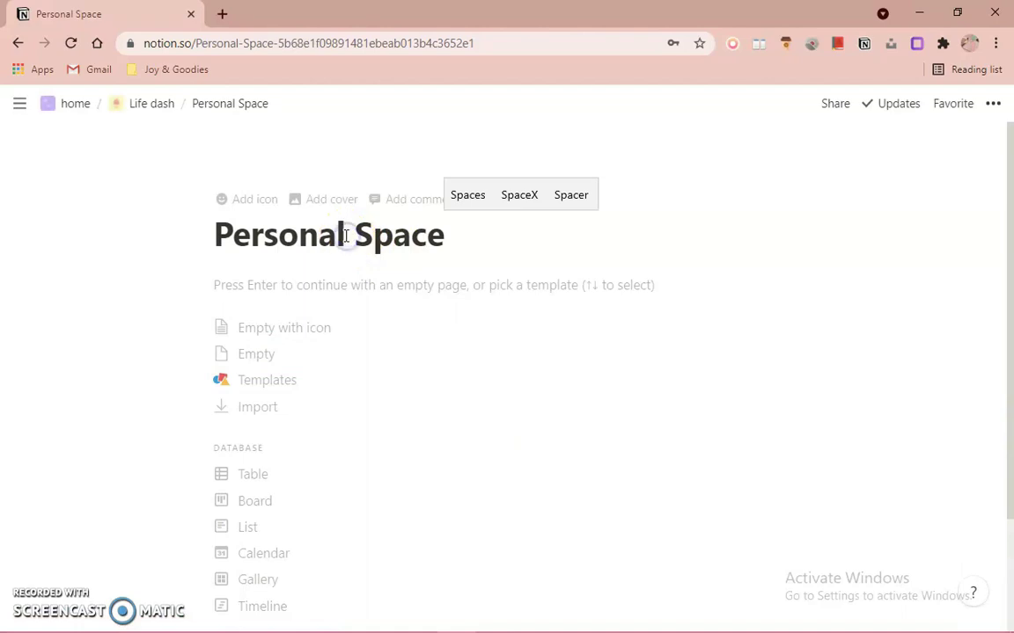
key(BackSpace)
key(BackSpace)
key(BackSpace)
key(BackSpace)
key(BackSpace)
key(BackSpace)
key(BackSpace)
key(BackSpace)
text(Asthe)
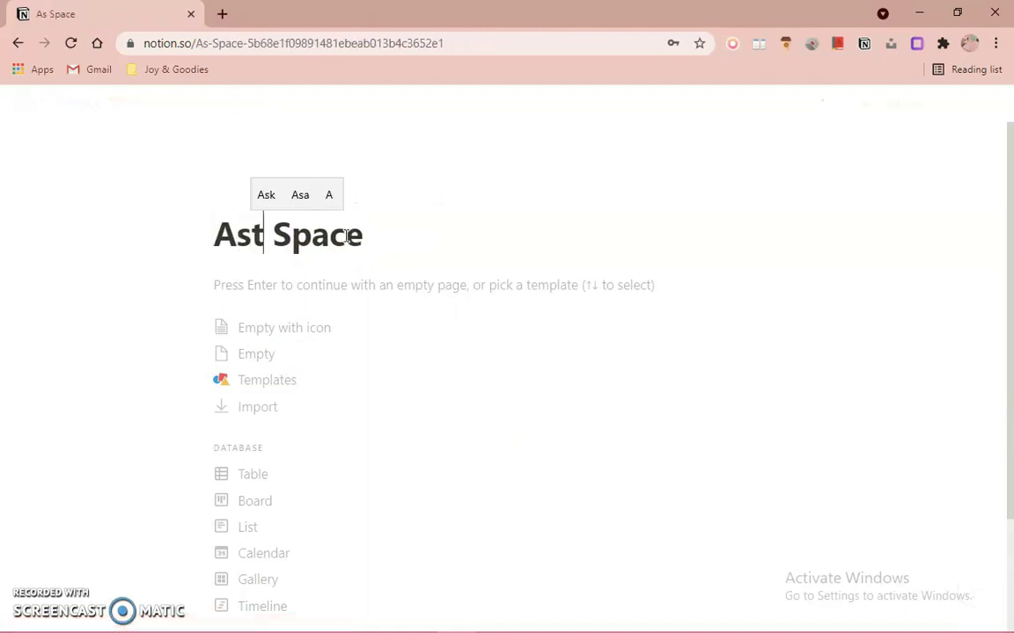
text(tic)
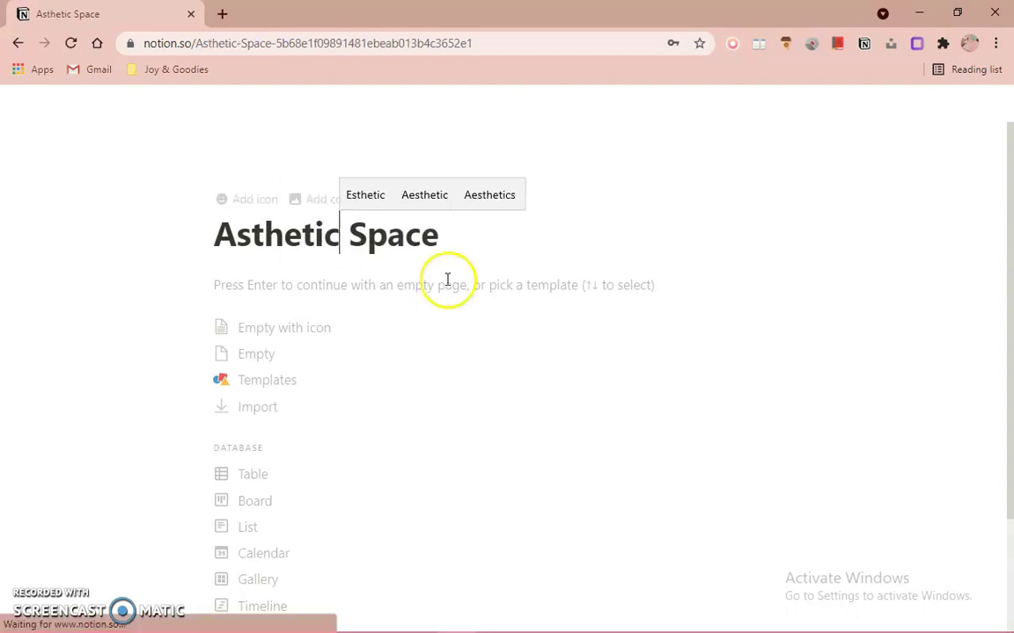
click(440, 196)
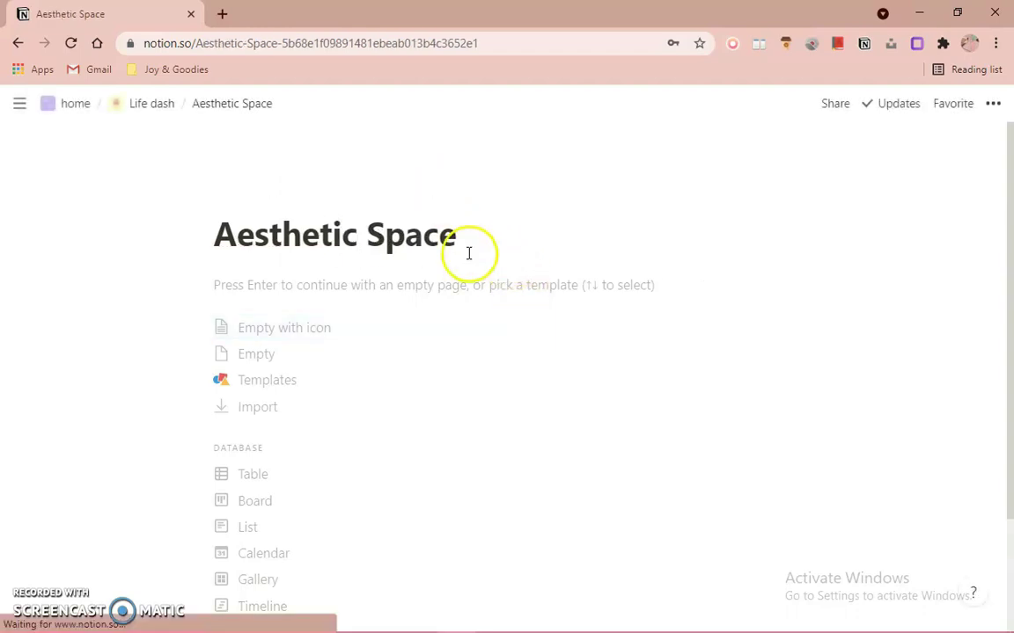
Step: Add an icon and a cover to the Aesthetic Space page, and reposition the cover to show the figures around the trees
click(278, 198)
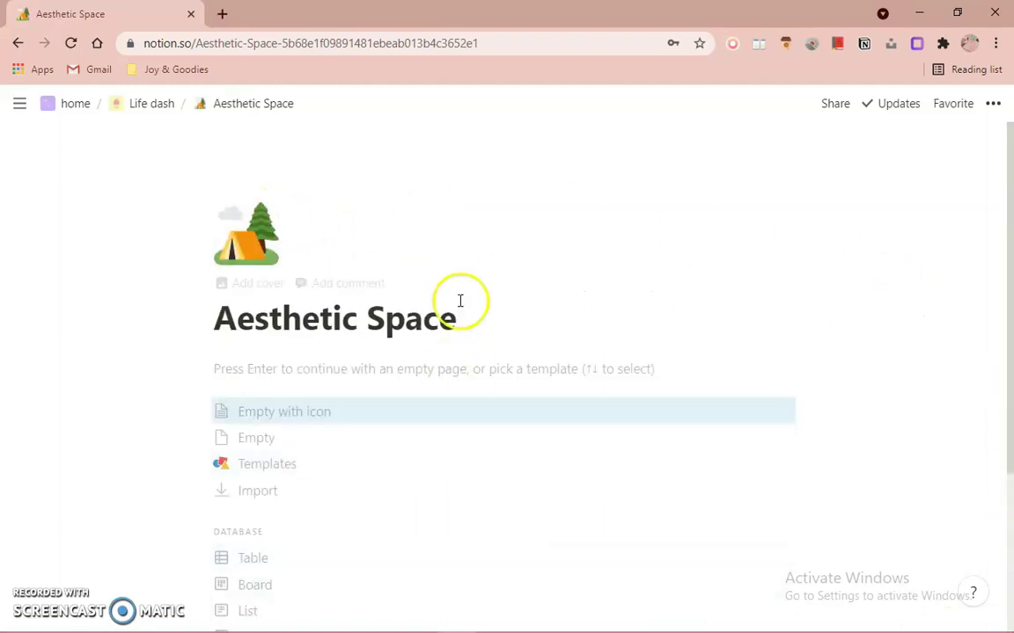
click(283, 281)
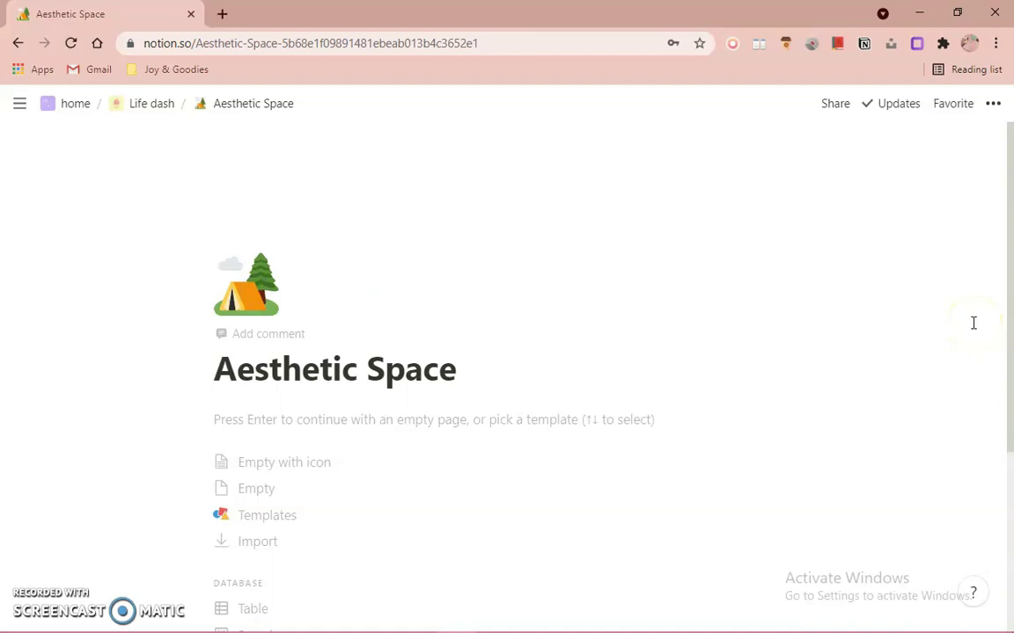
mouse_move(724, 220)
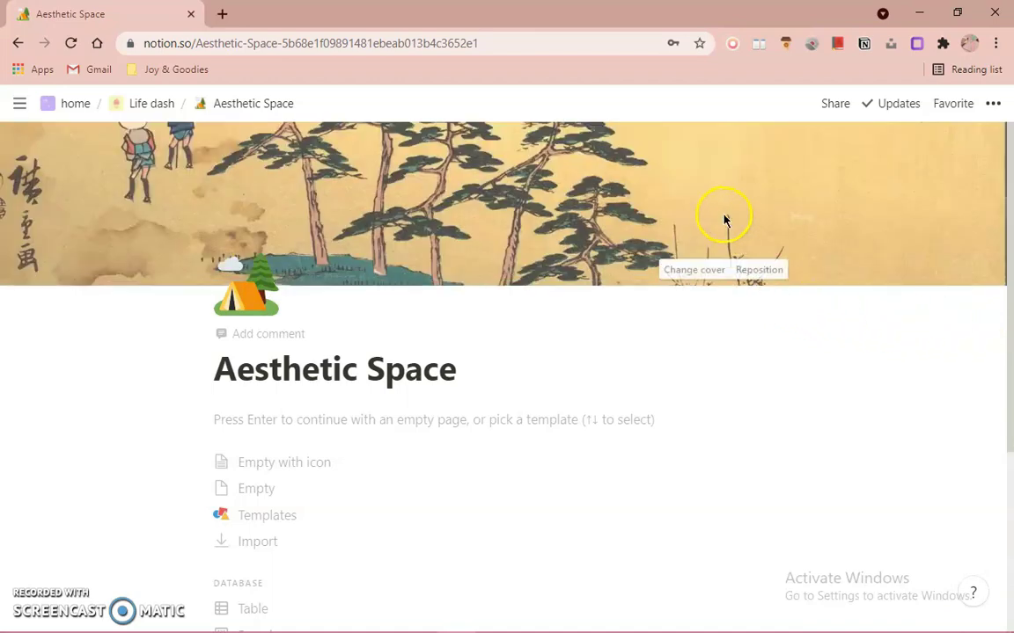
click(762, 273)
drag(749, 209, 759, 250)
drag(567, 178, 376, 150)
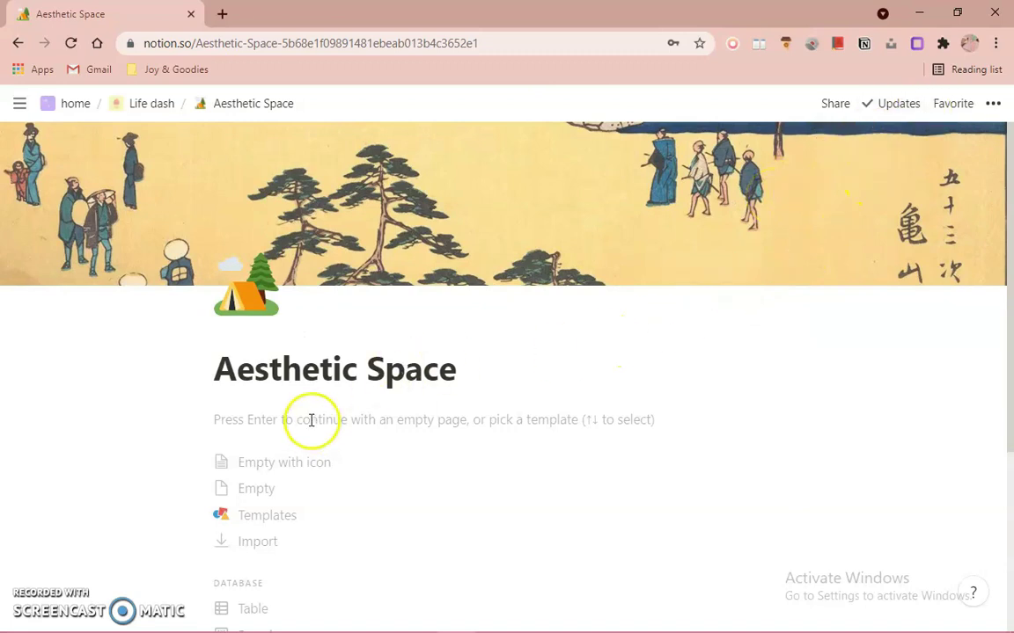
scroll(362, 389, down, 2)
scroll(352, 378, up, 2)
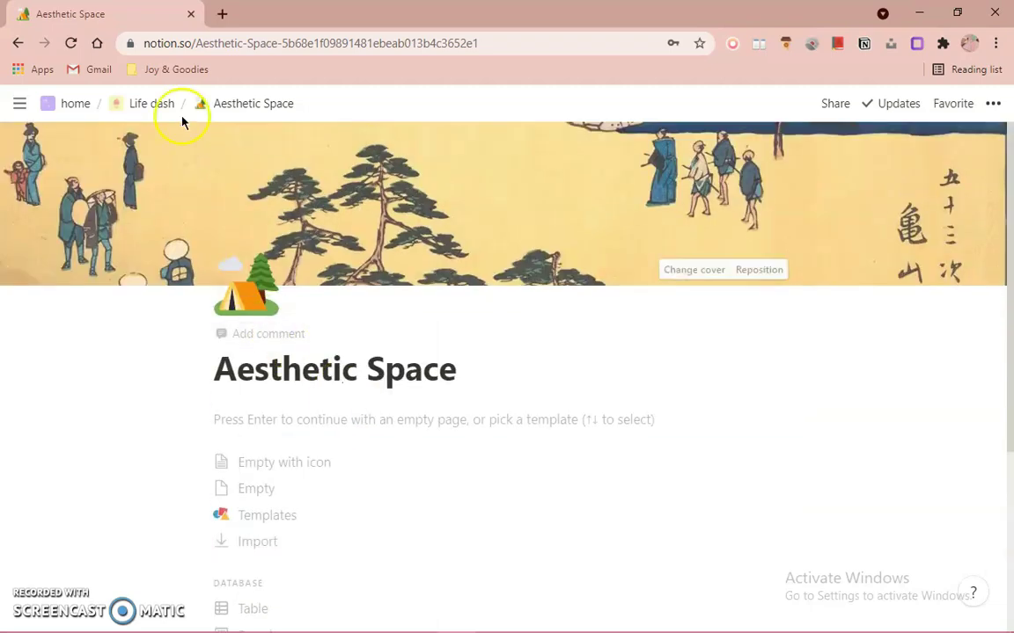
Step: Return to Life dash and move the How's your day? heading into the Aesthetic Space page
click(164, 104)
scroll(967, 349, down, 8)
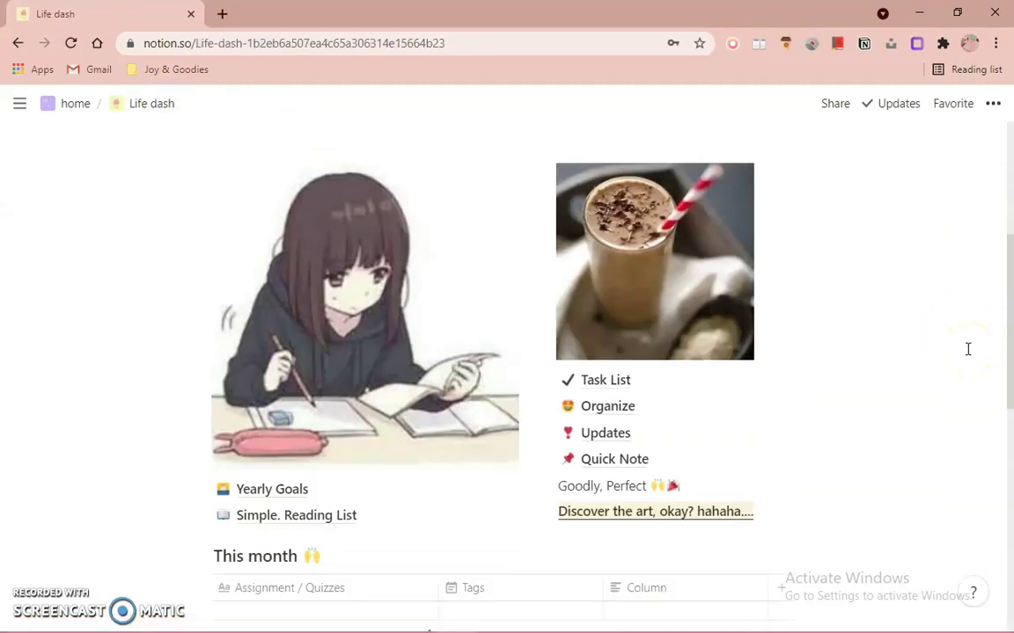
scroll(967, 349, down, 2)
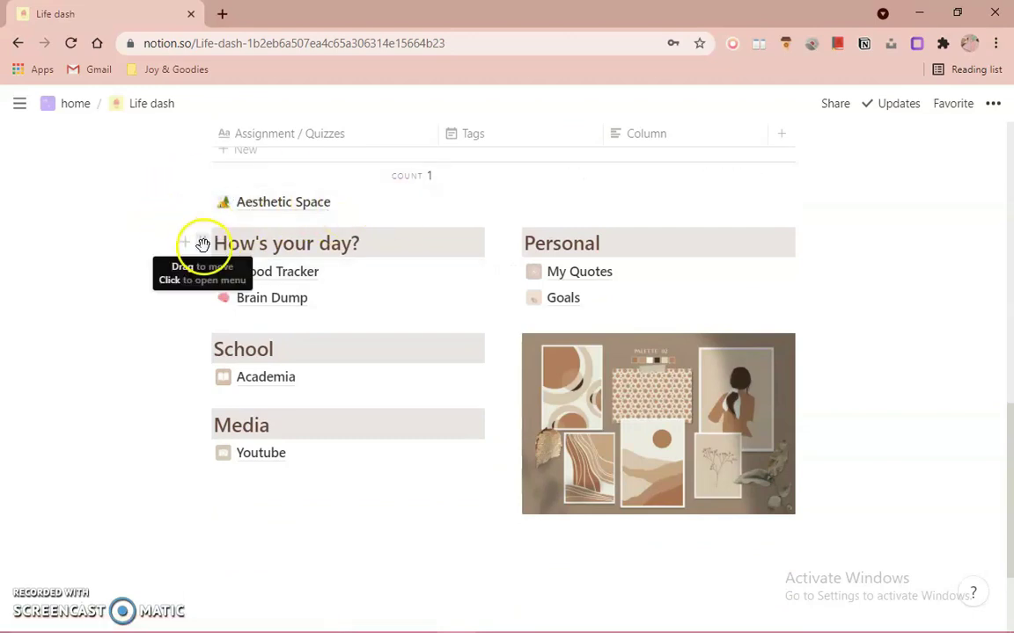
click(203, 246)
click(151, 278)
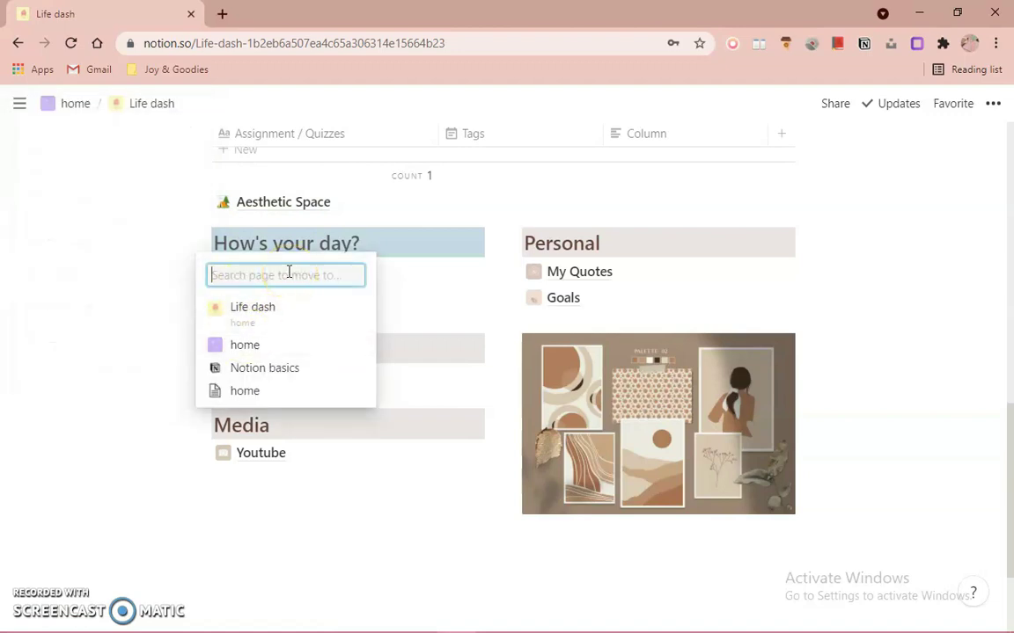
text(as)
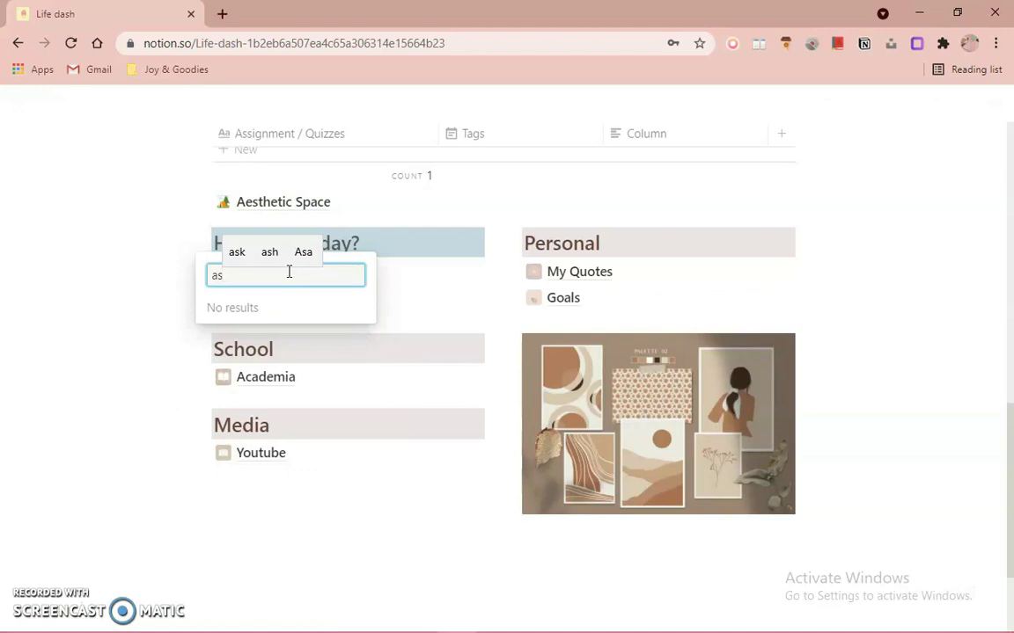
key(BackSpace)
text(est)
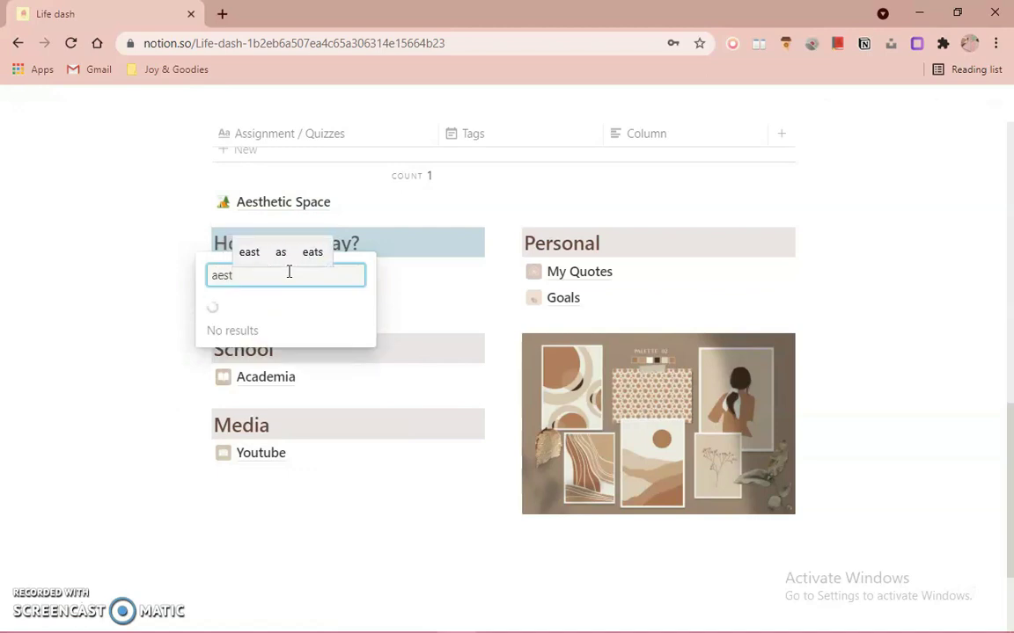
click(278, 322)
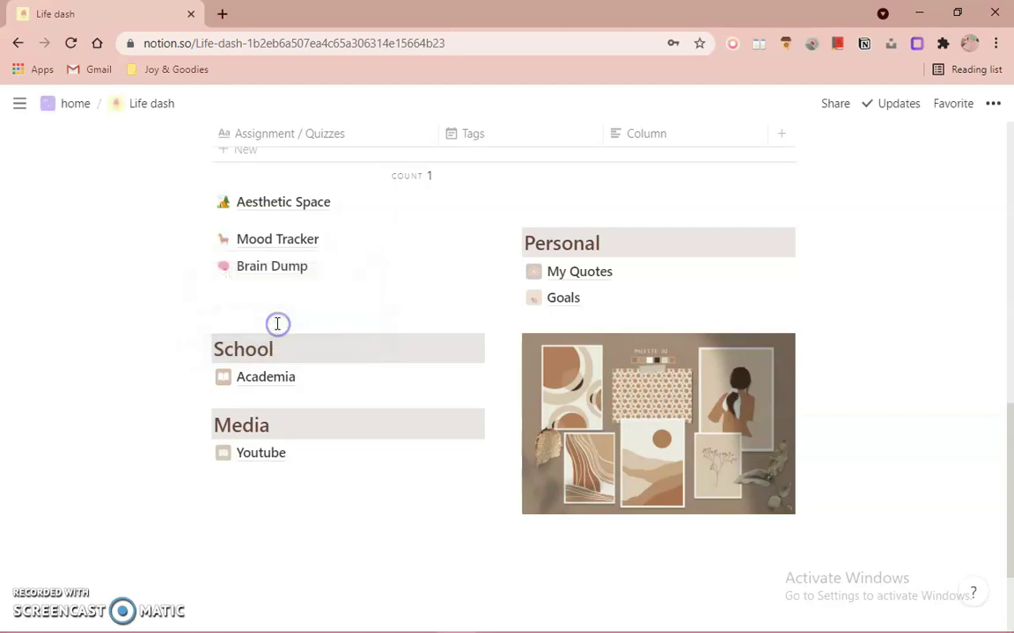
Step: Move the Mood Tracker and Brain Dump pages from Life dash into Aesthetic Space
click(204, 238)
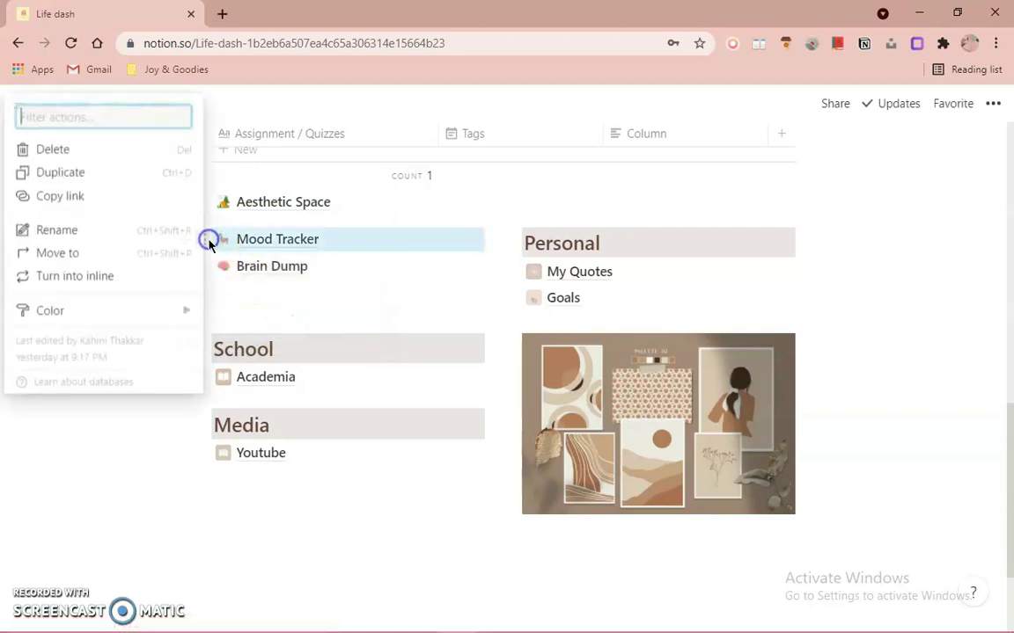
click(141, 254)
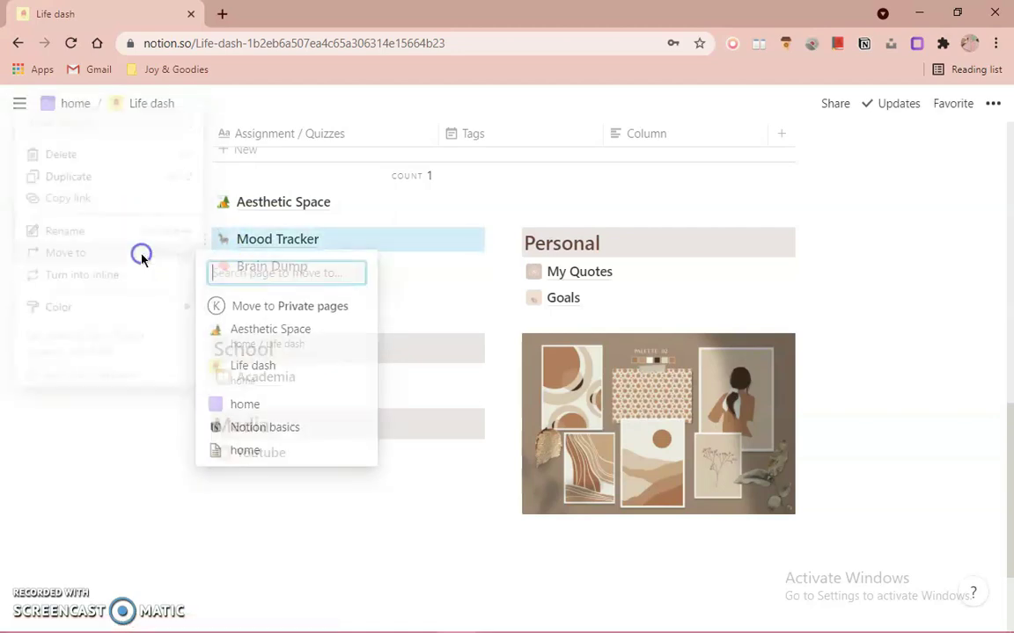
click(229, 330)
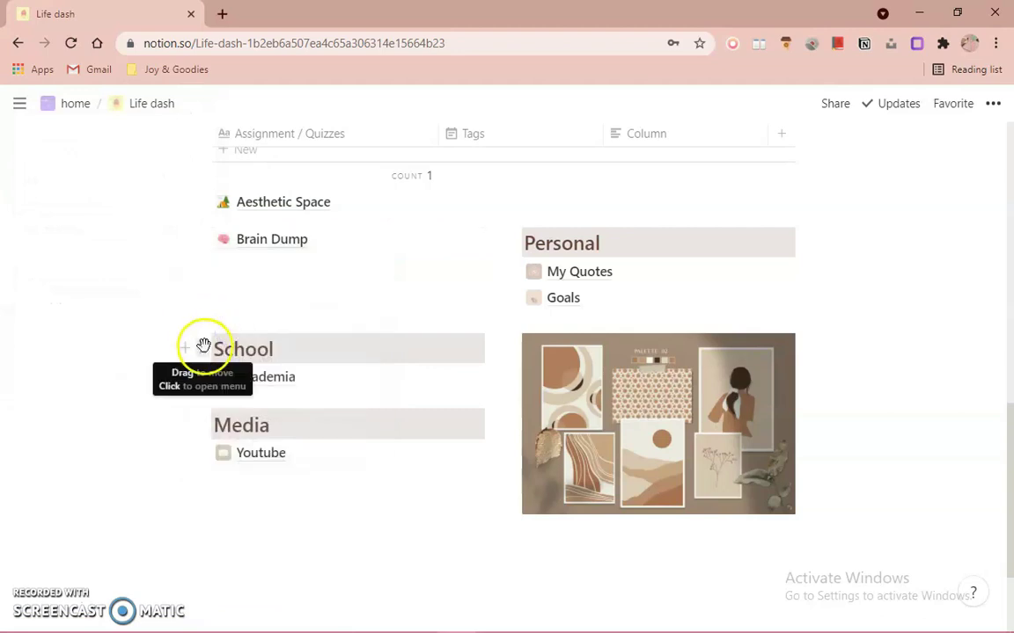
click(204, 348)
click(186, 265)
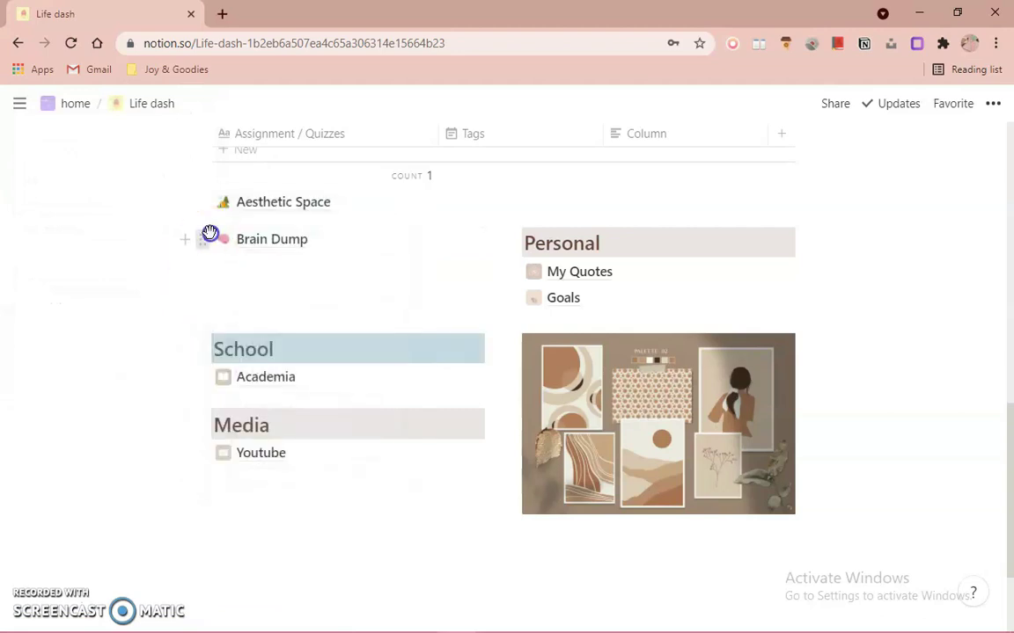
click(204, 237)
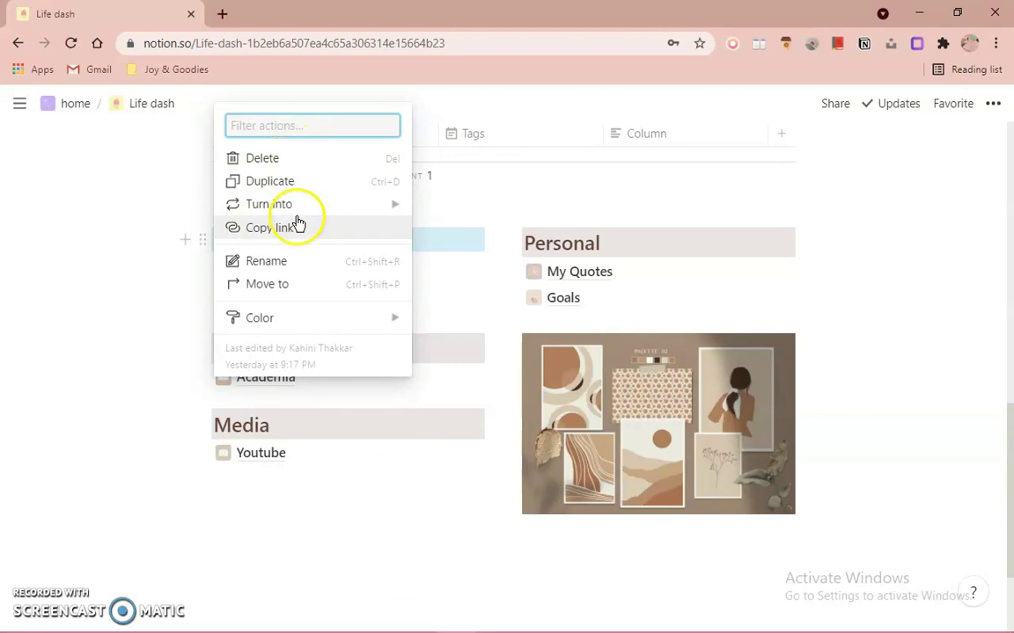
click(292, 283)
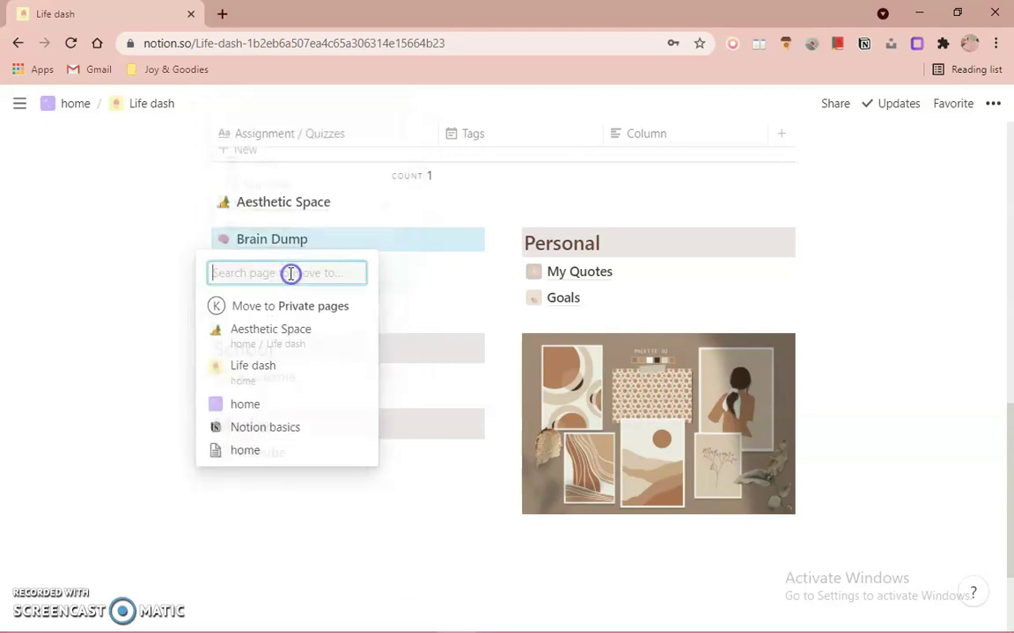
click(280, 325)
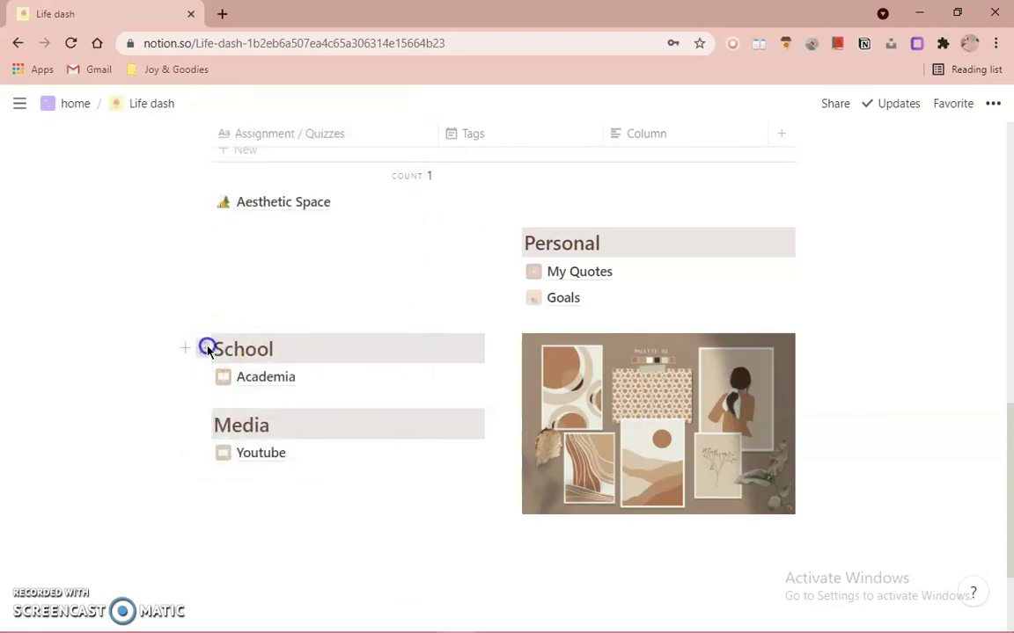
Step: Move the School heading and its Academia page from Life dash into Aesthetic Space
click(205, 348)
click(261, 373)
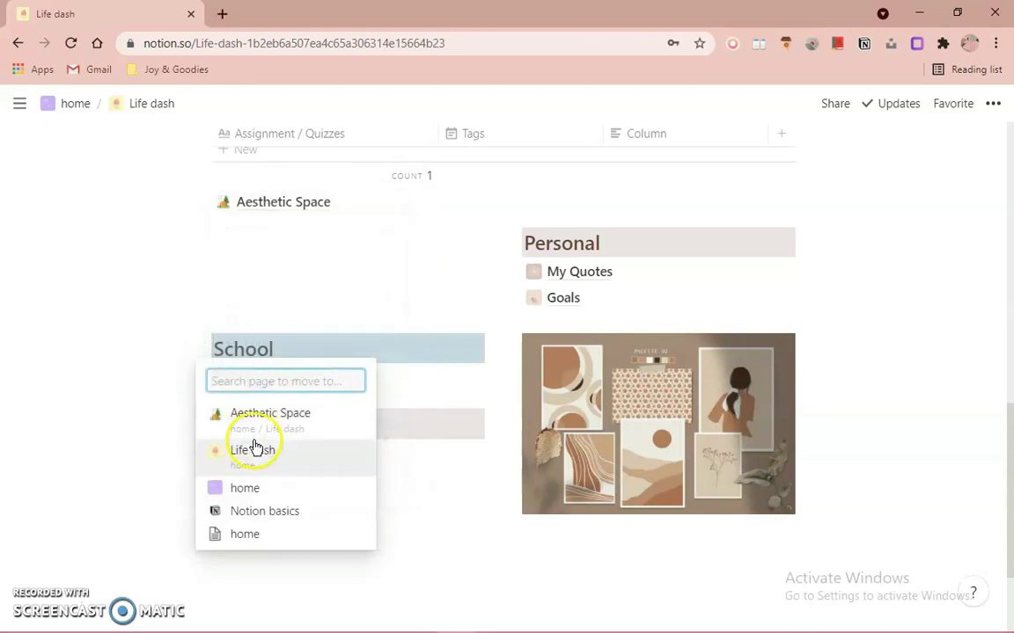
click(262, 415)
click(208, 347)
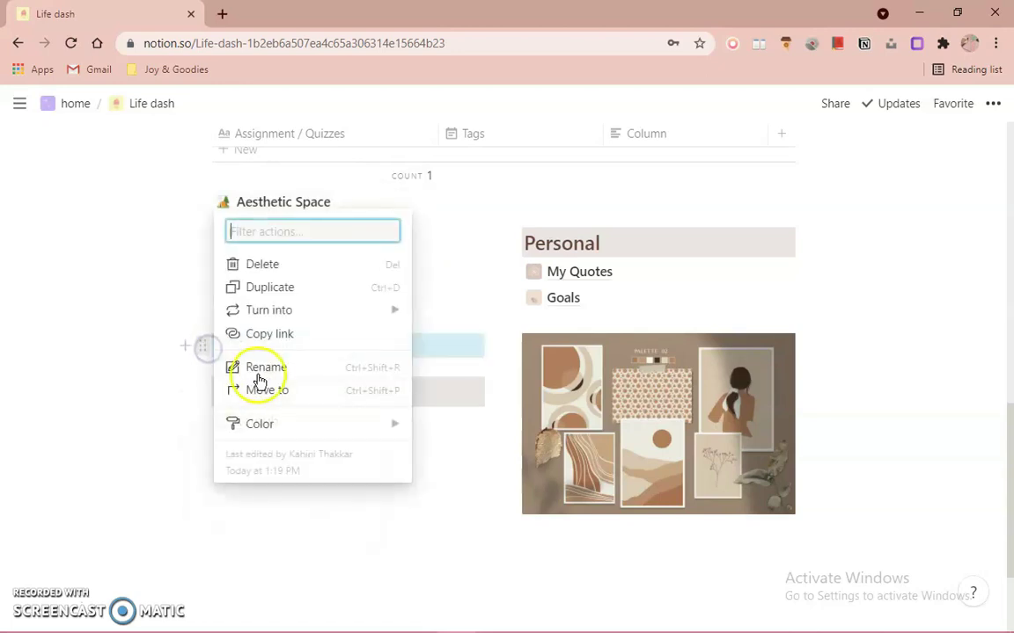
click(267, 403)
click(249, 415)
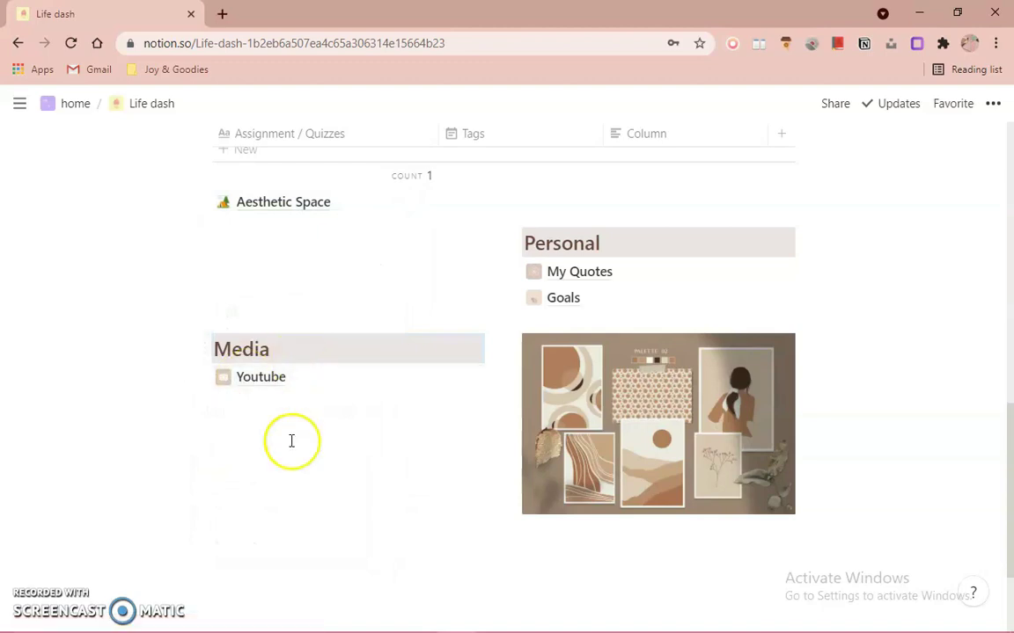
Step: Move the Media heading into Aesthetic Space, and open the Aesthetic Space page
click(206, 347)
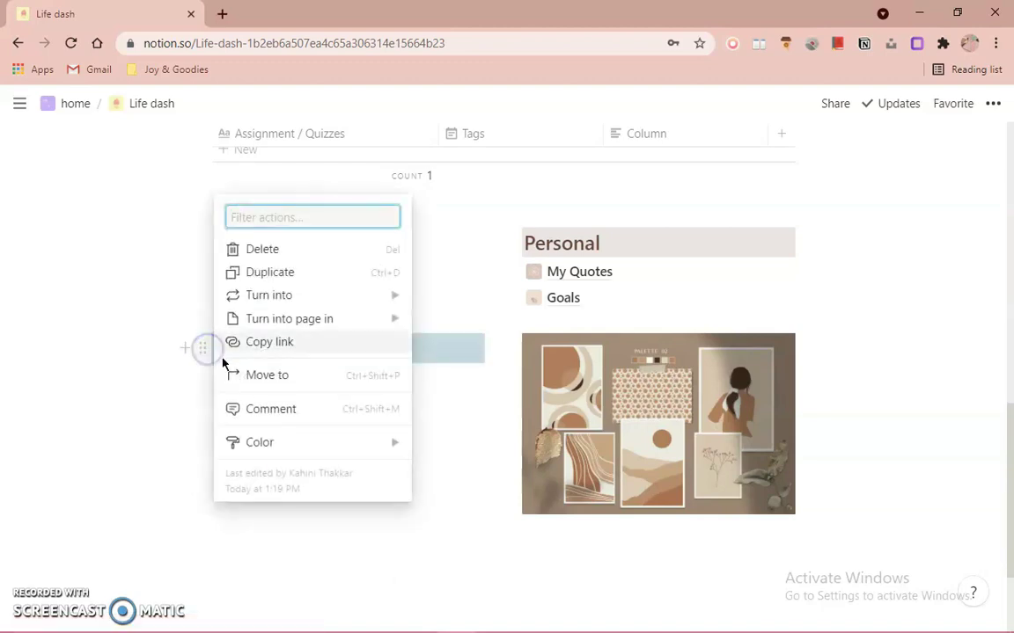
click(286, 377)
click(293, 419)
click(267, 209)
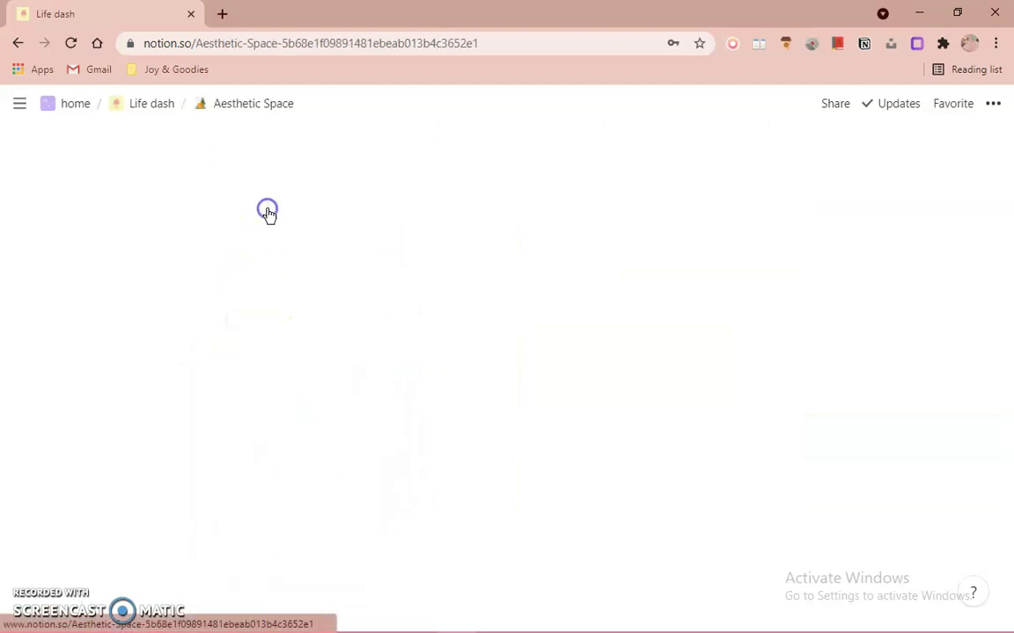
Step: Return to Life dash and move the Youtube page into Aesthetic Space
scroll(869, 267, down, 1)
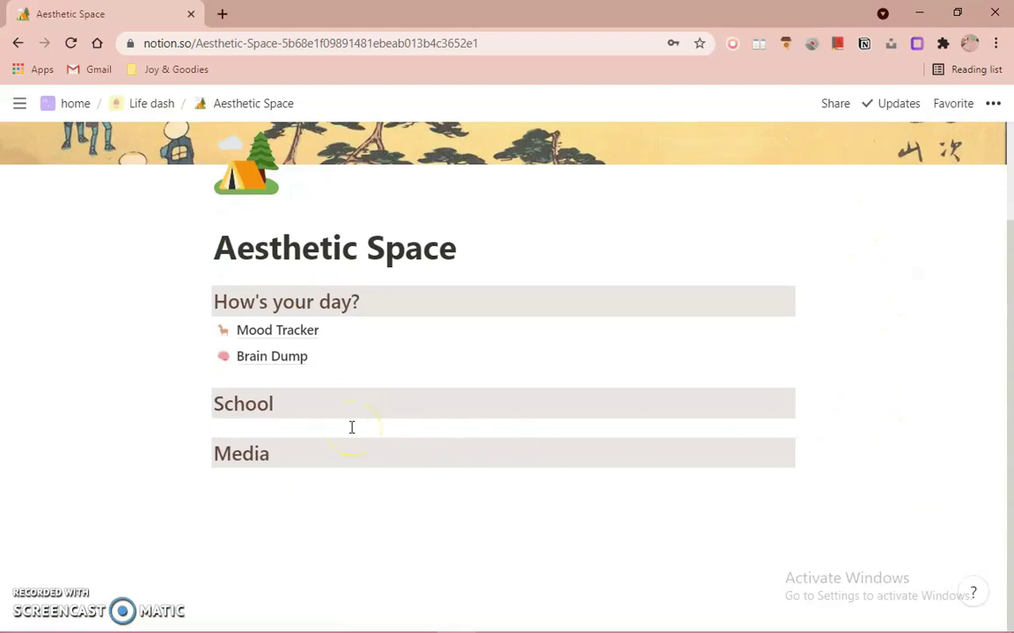
click(167, 103)
scroll(391, 458, down, 2)
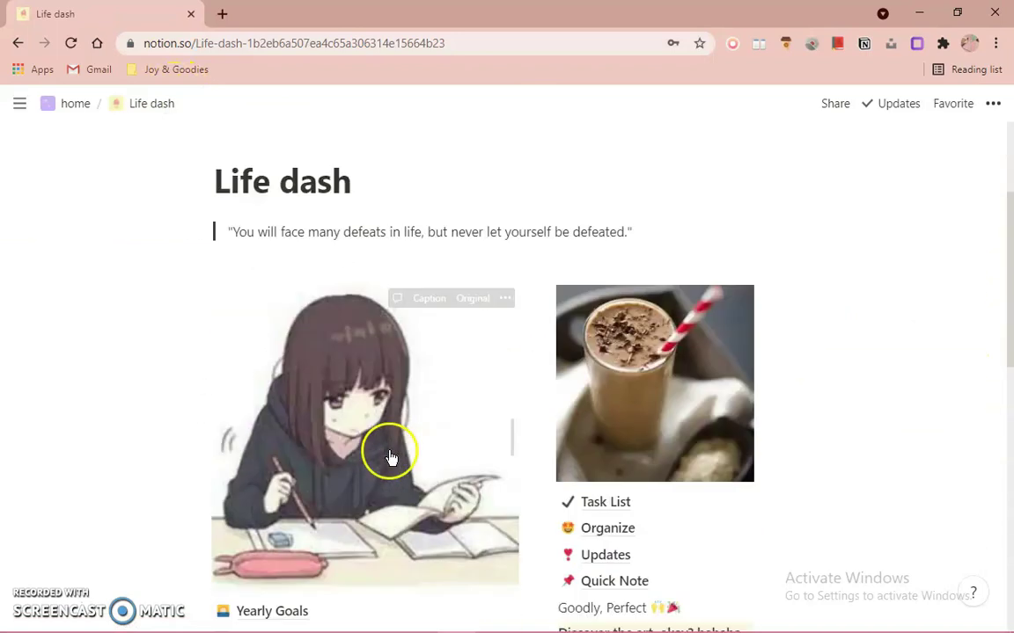
scroll(392, 457, down, 4)
scroll(310, 455, down, 2)
scroll(273, 452, up, 1)
mouse_move(219, 441)
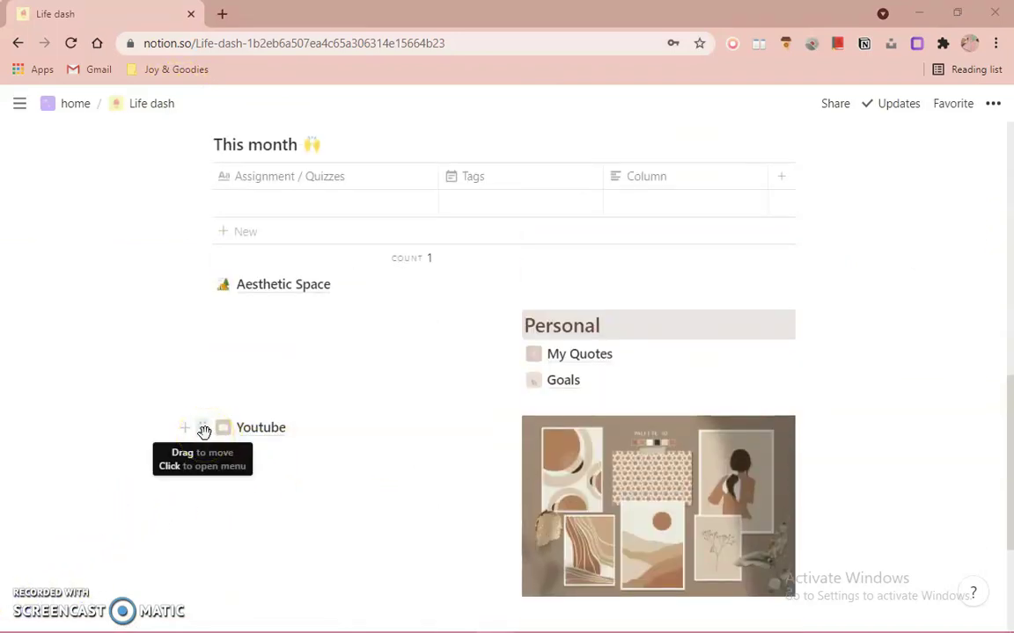
click(204, 431)
click(293, 468)
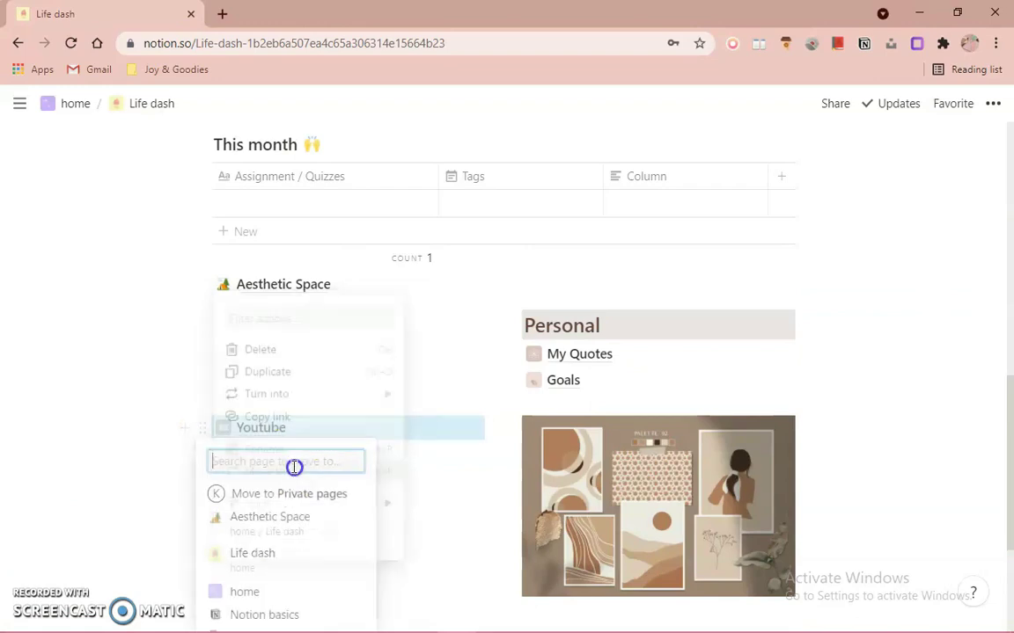
click(327, 300)
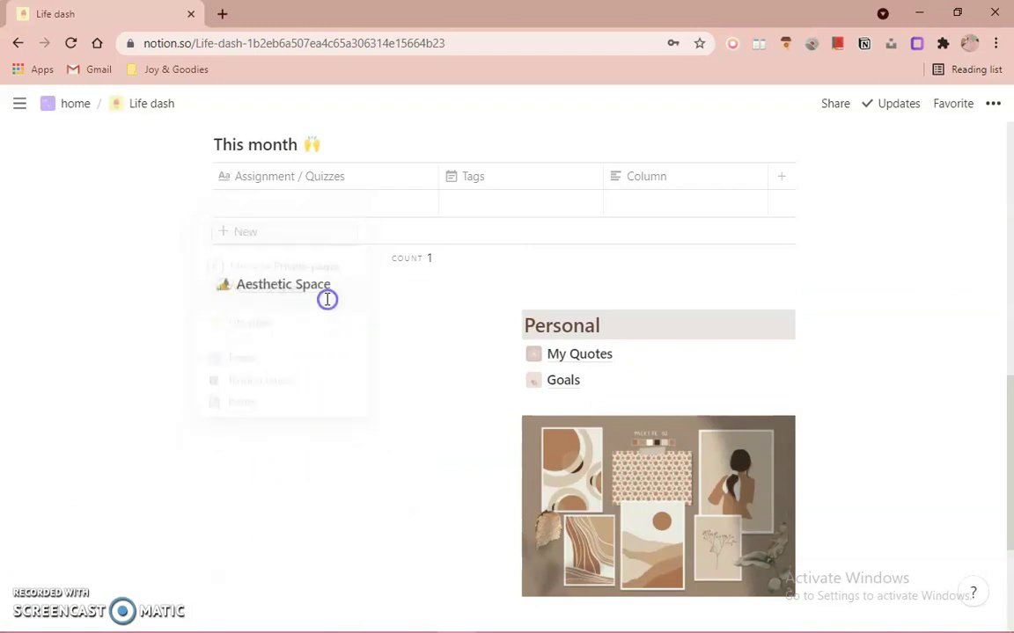
Step: Move the Personal heading from Life dash into the Aesthetic Space page
click(515, 319)
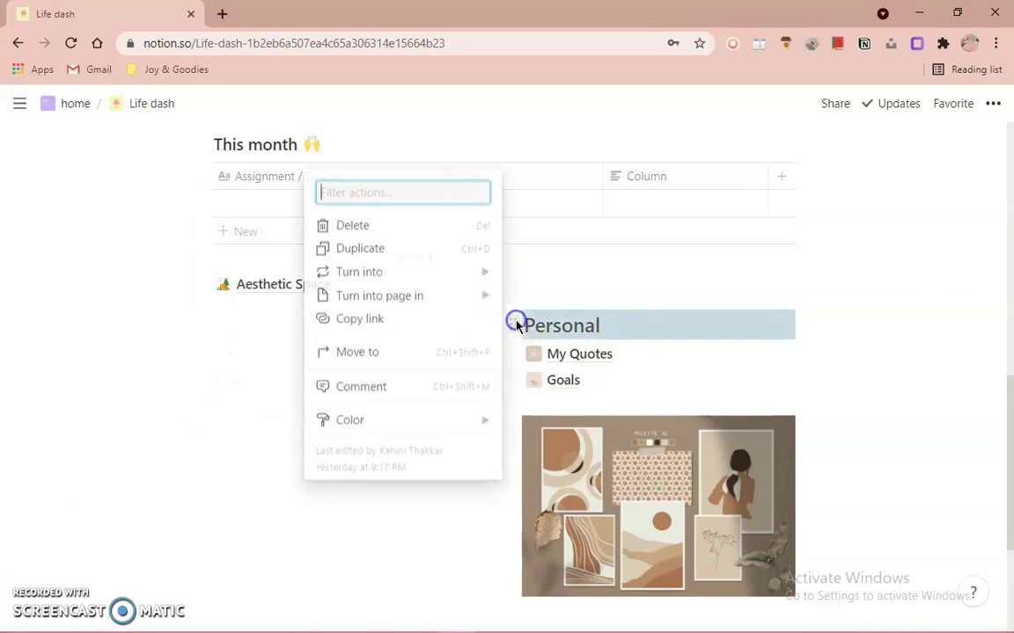
mouse_move(429, 301)
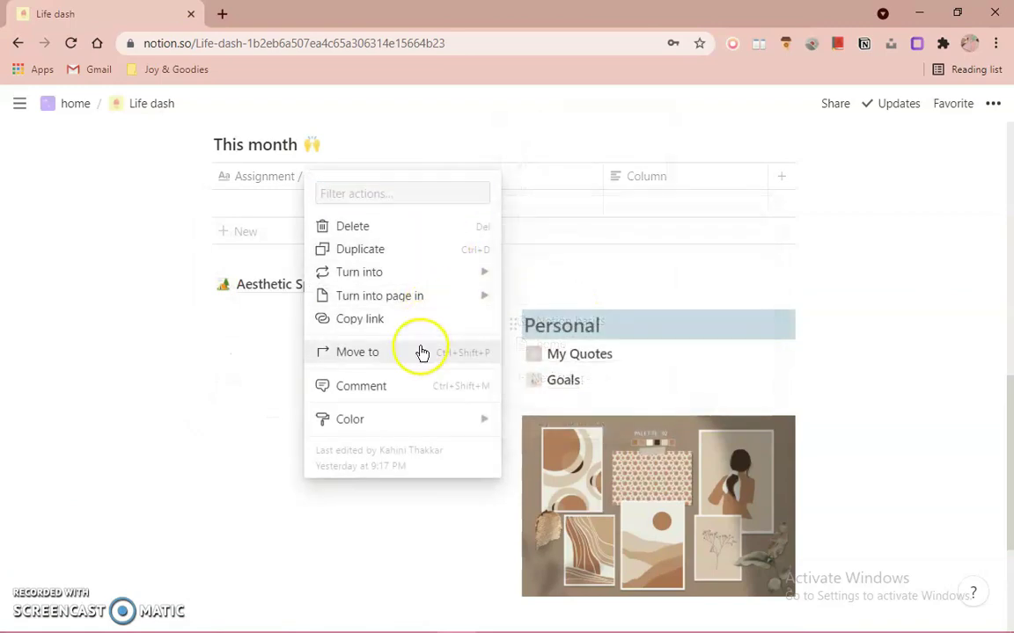
click(419, 351)
click(523, 391)
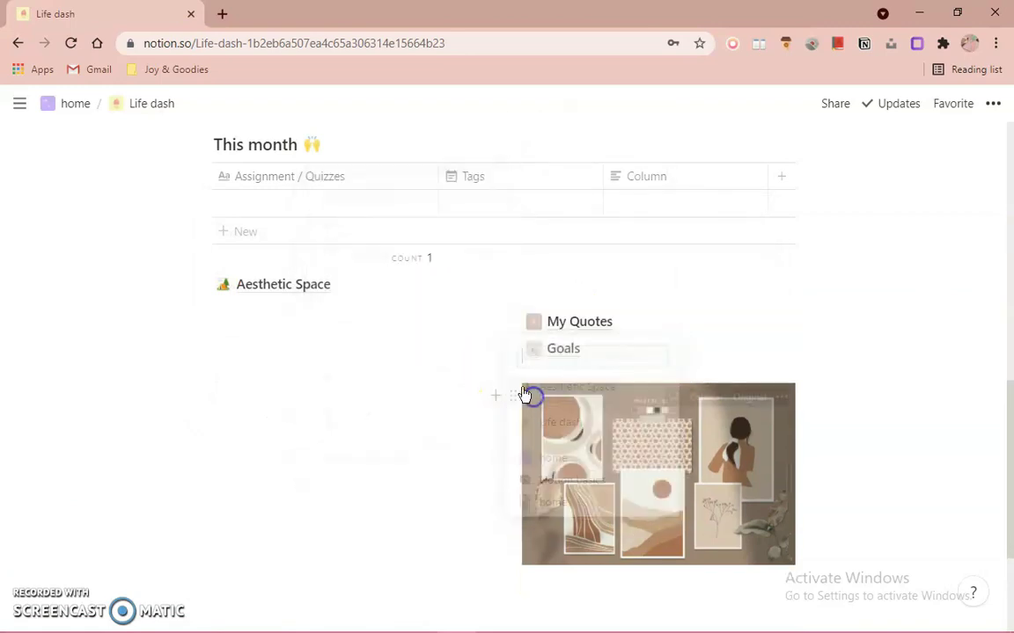
Step: Move the My Quotes and Goals pages from Life dash into Aesthetic Space
click(513, 319)
click(419, 366)
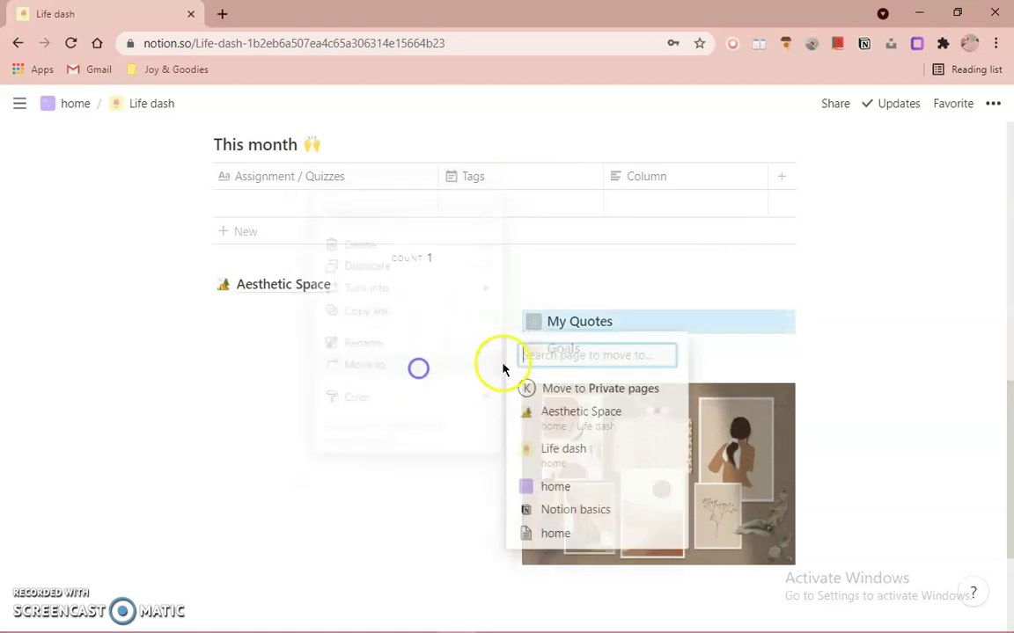
click(549, 422)
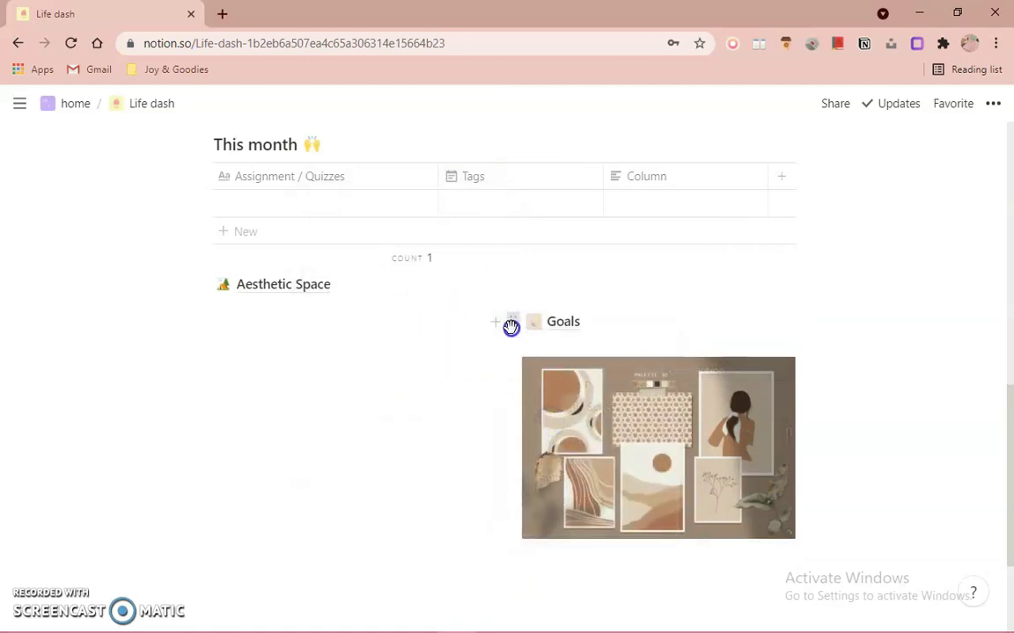
click(511, 326)
click(428, 364)
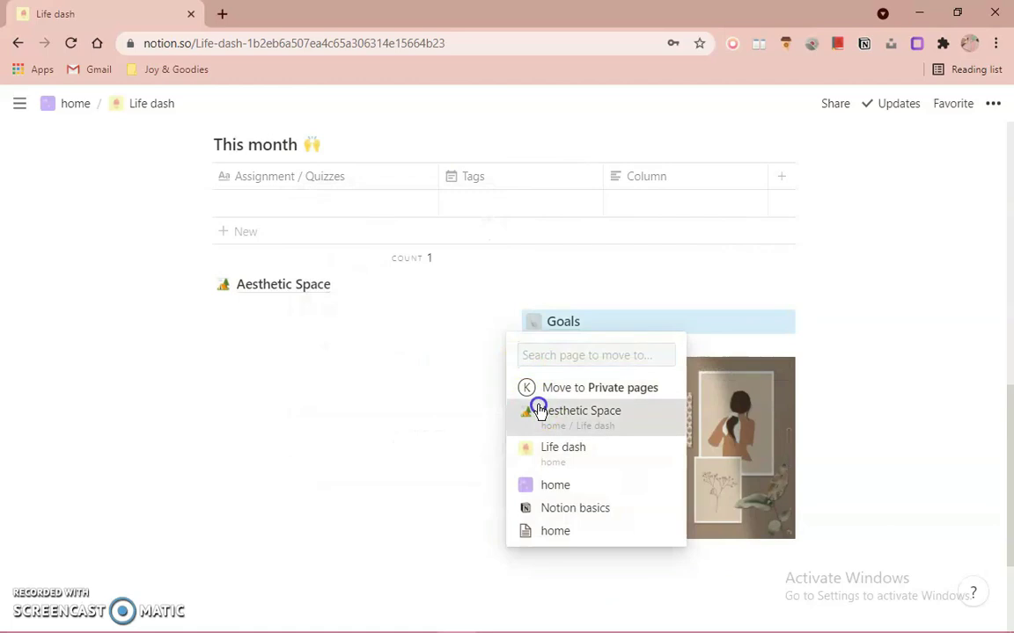
click(540, 410)
Step: Move the brown palette image from Life dash into Aesthetic Space, and open that page to check the moved content
click(511, 345)
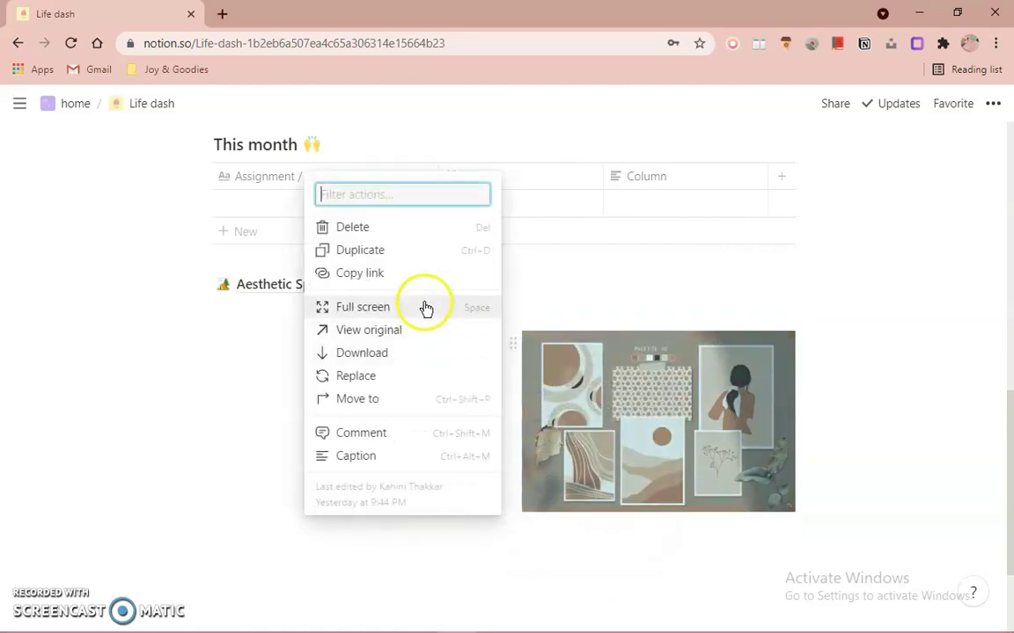
click(425, 401)
click(565, 412)
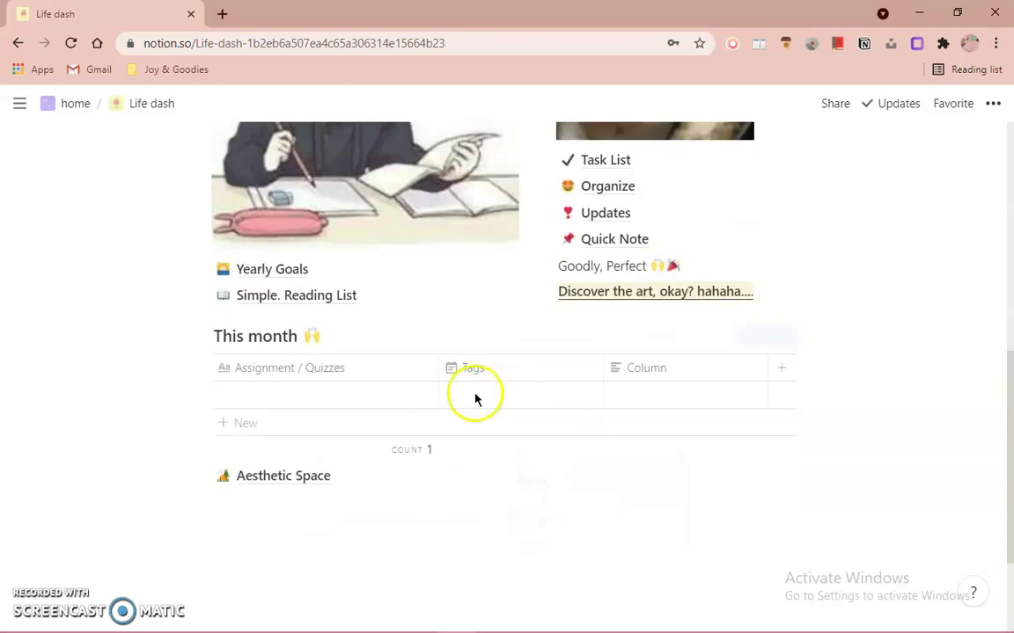
click(338, 472)
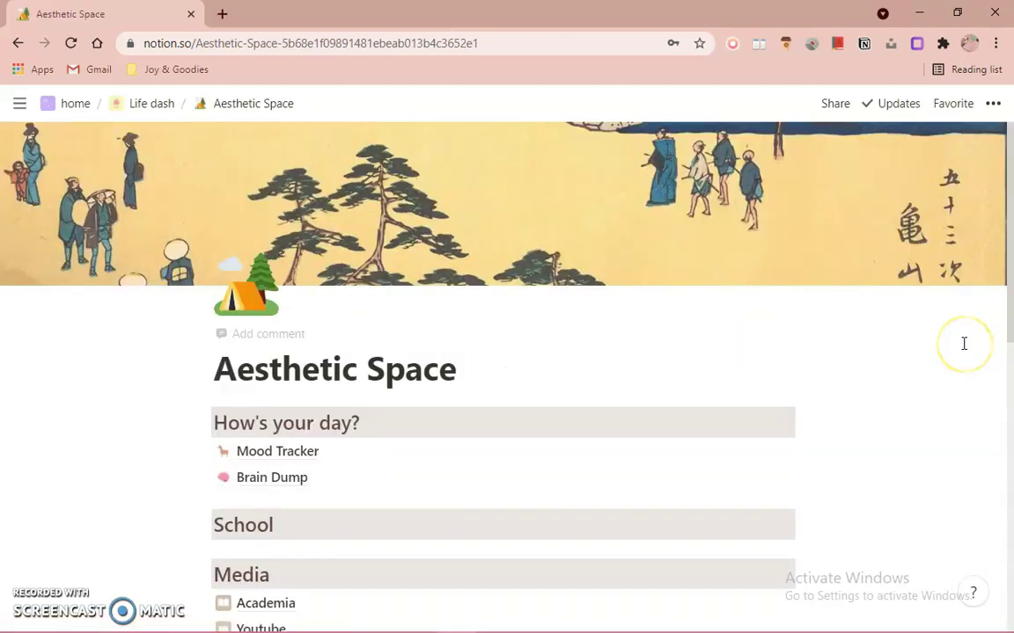
scroll(964, 343, down, 2)
scroll(963, 343, up, 2)
scroll(887, 414, down, 3)
scroll(887, 414, up, 1)
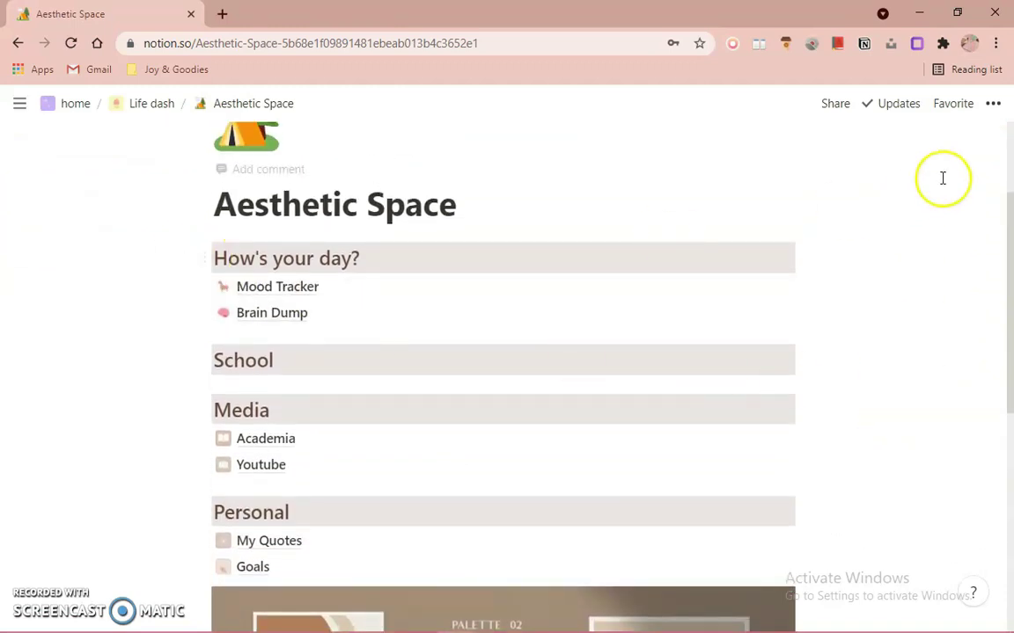
Step: Set the Aesthetic Space page to full width and change its font style to Mono
click(997, 106)
click(976, 242)
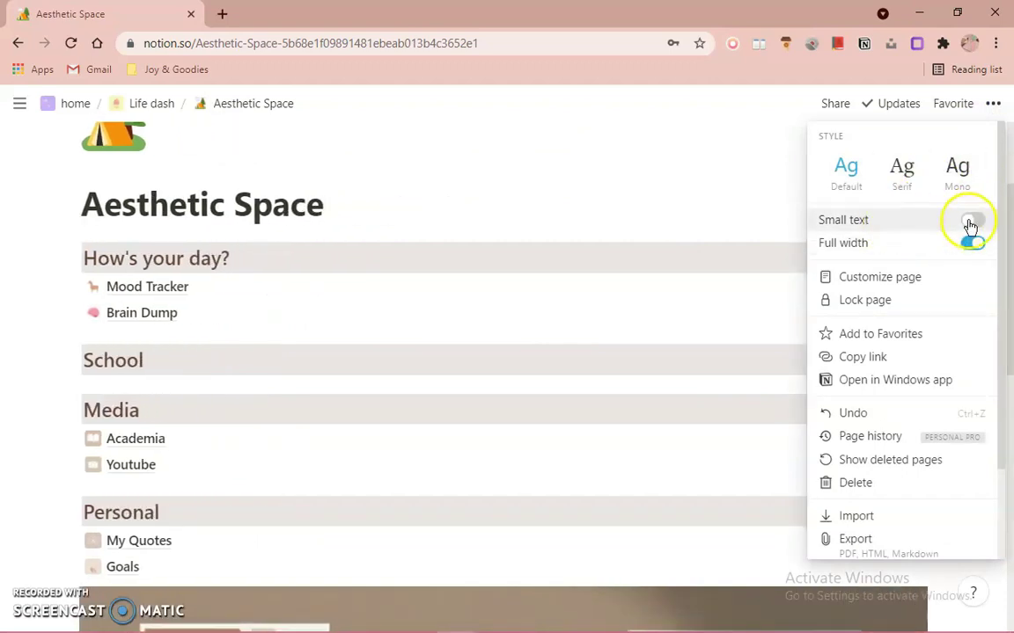
click(975, 221)
click(975, 221)
click(908, 173)
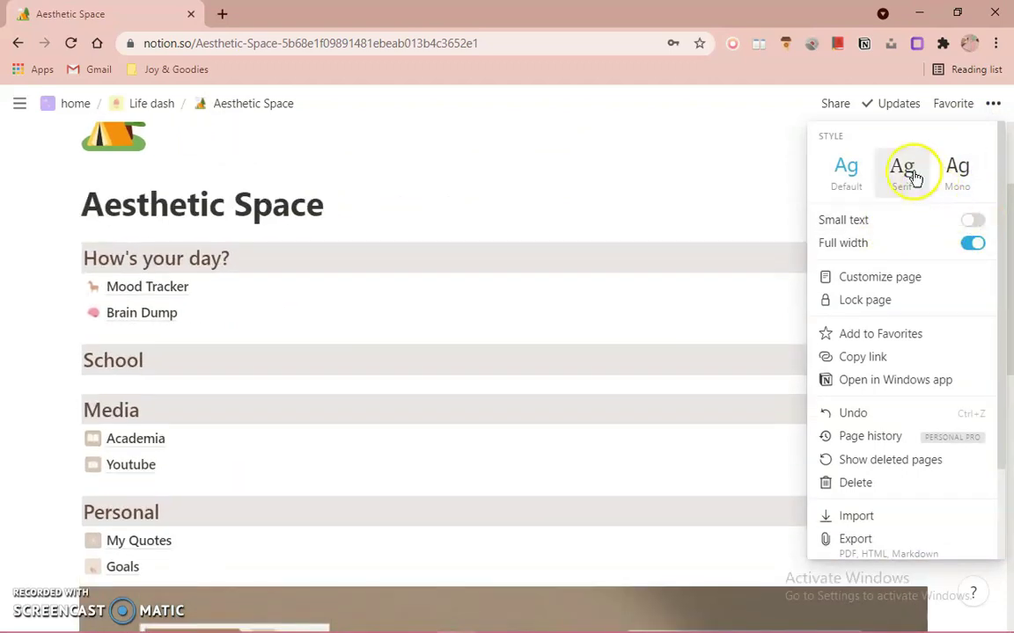
click(959, 181)
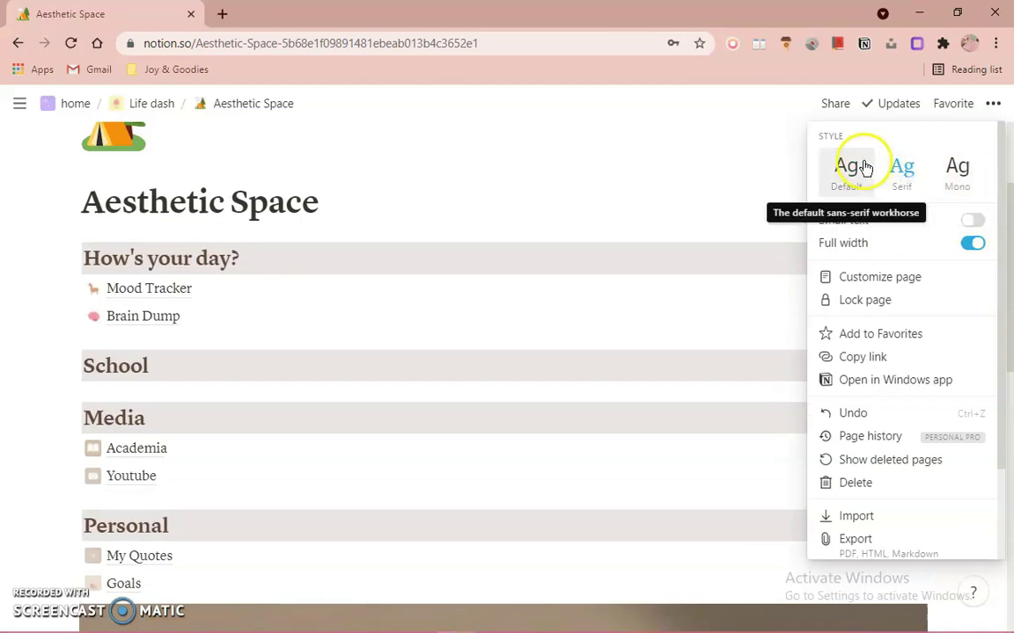
click(958, 169)
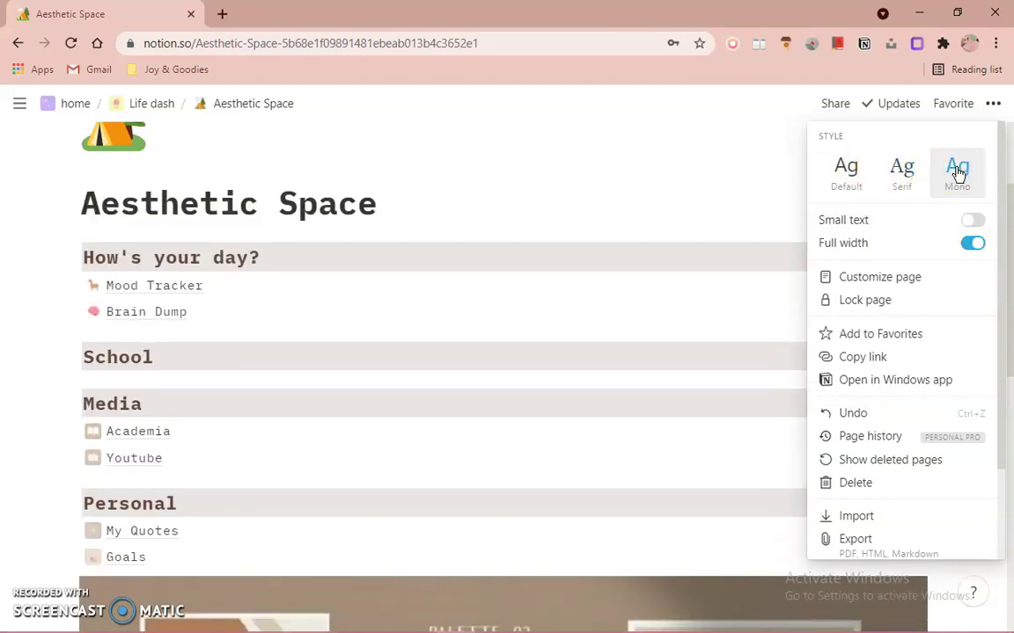
click(997, 105)
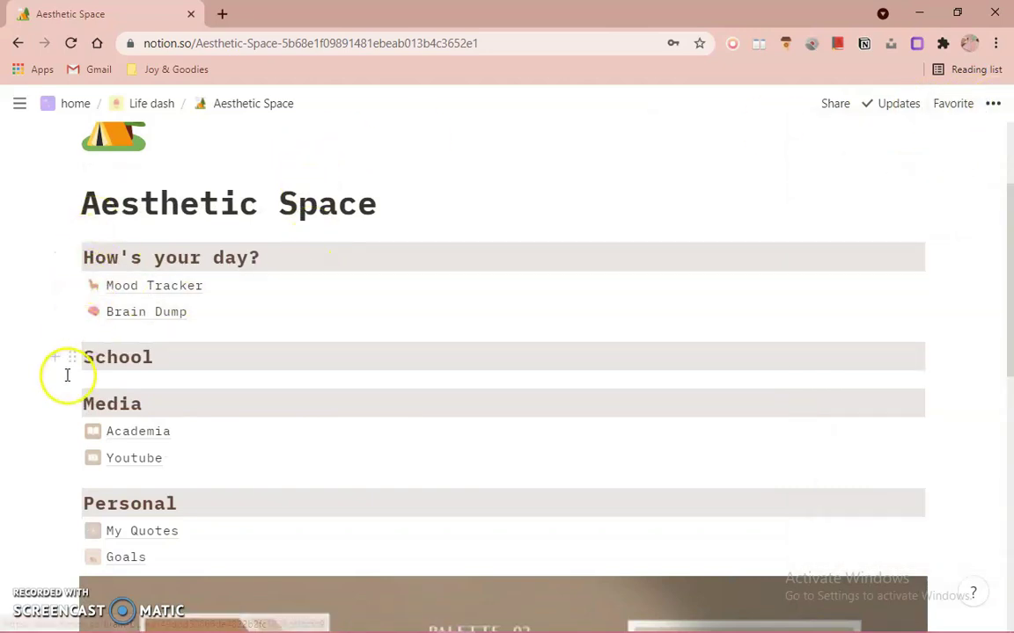
Step: Place School with Academia in a column beside How's your day?, and put Mood Tracker and Brain Dump directly under How's your day?
drag(76, 356, 939, 247)
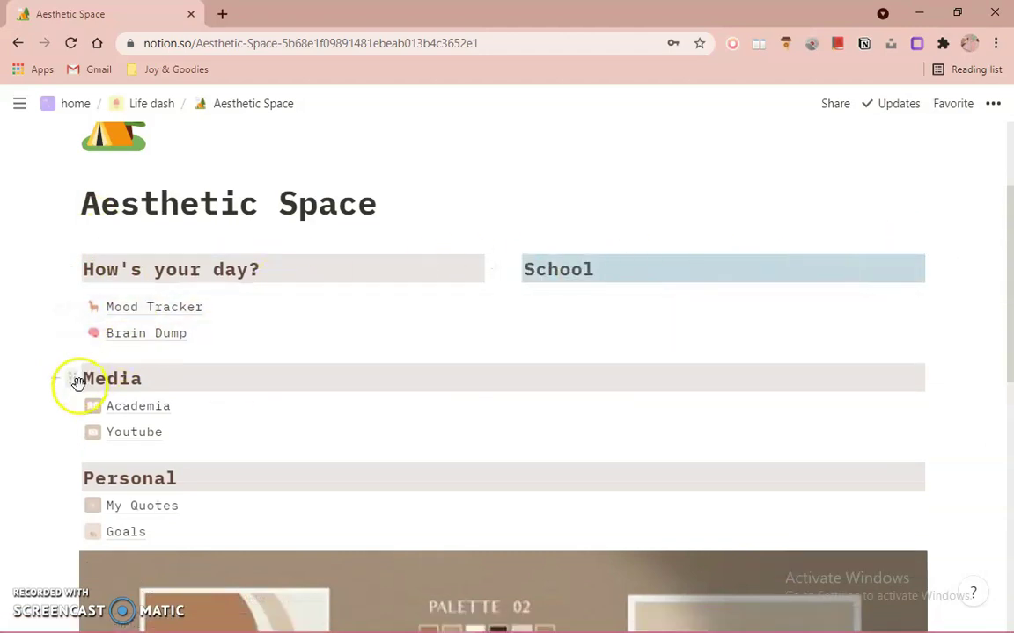
drag(74, 407, 545, 283)
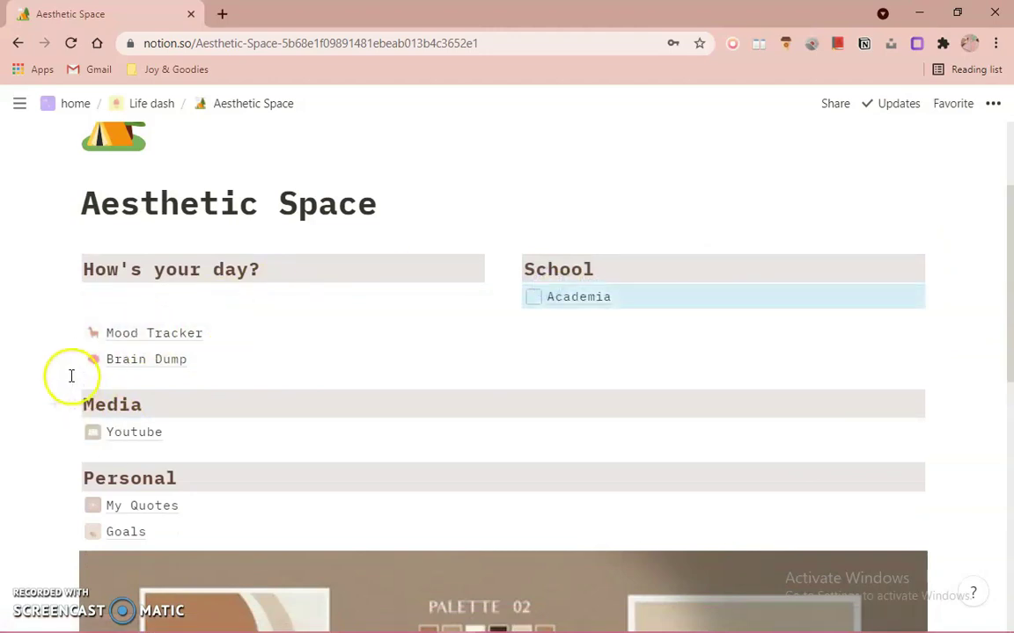
drag(77, 337, 79, 294)
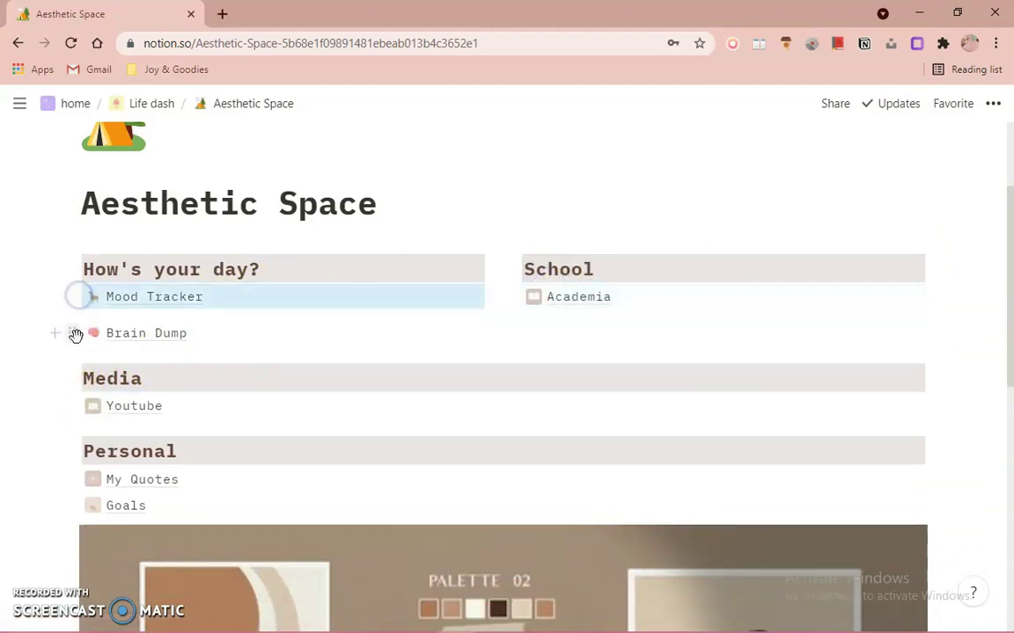
drag(74, 334, 77, 308)
Step: Move Media with Youtube below Academia, and Personal with My Quotes and Goals below Brain Dump
drag(77, 377, 555, 324)
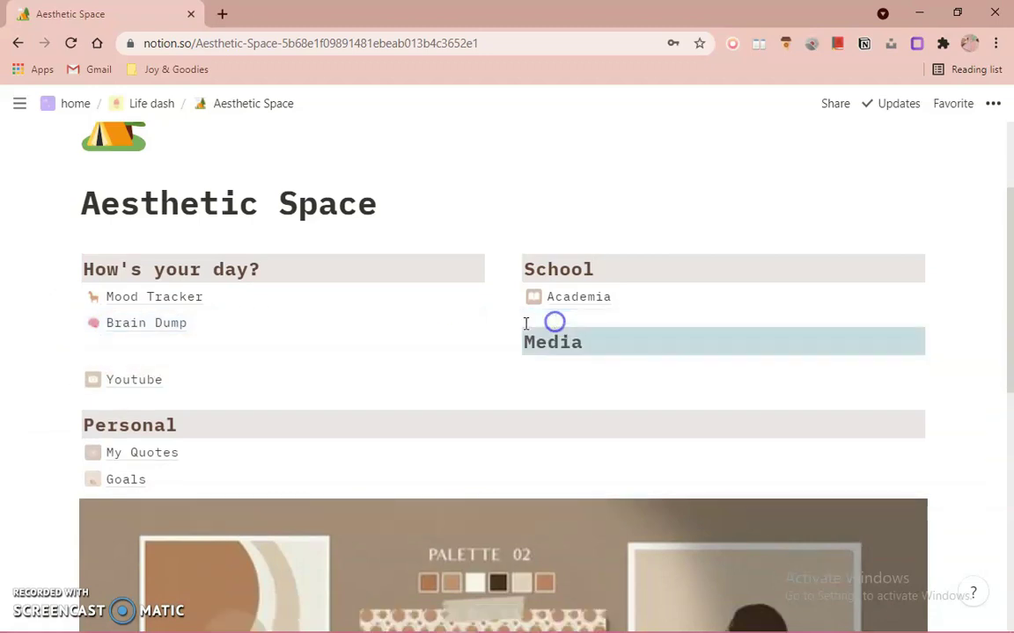
drag(70, 378, 524, 361)
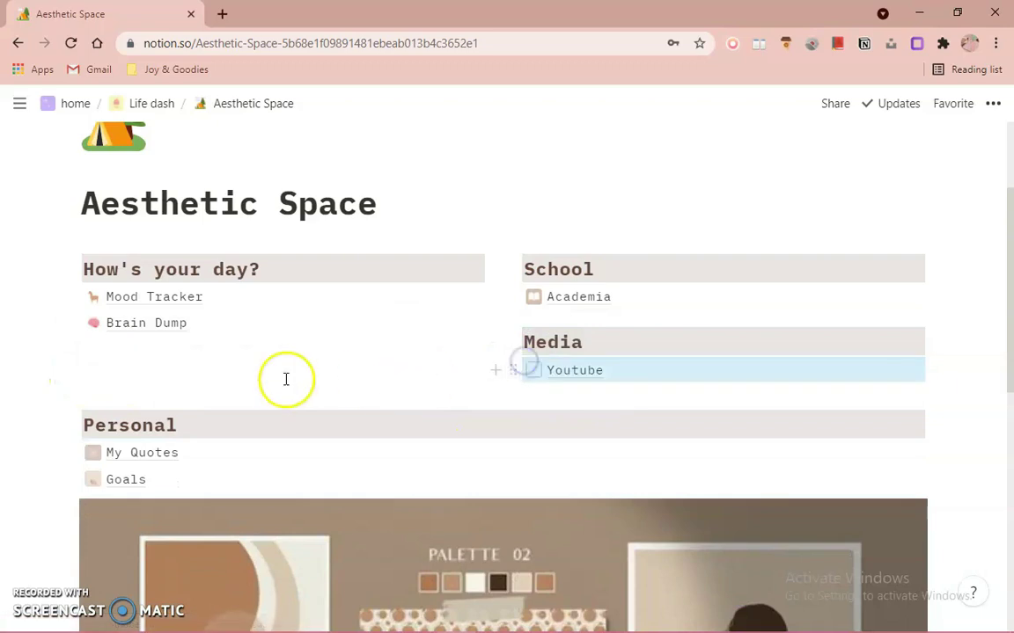
drag(76, 423, 288, 335)
drag(74, 406, 75, 387)
drag(75, 431, 80, 350)
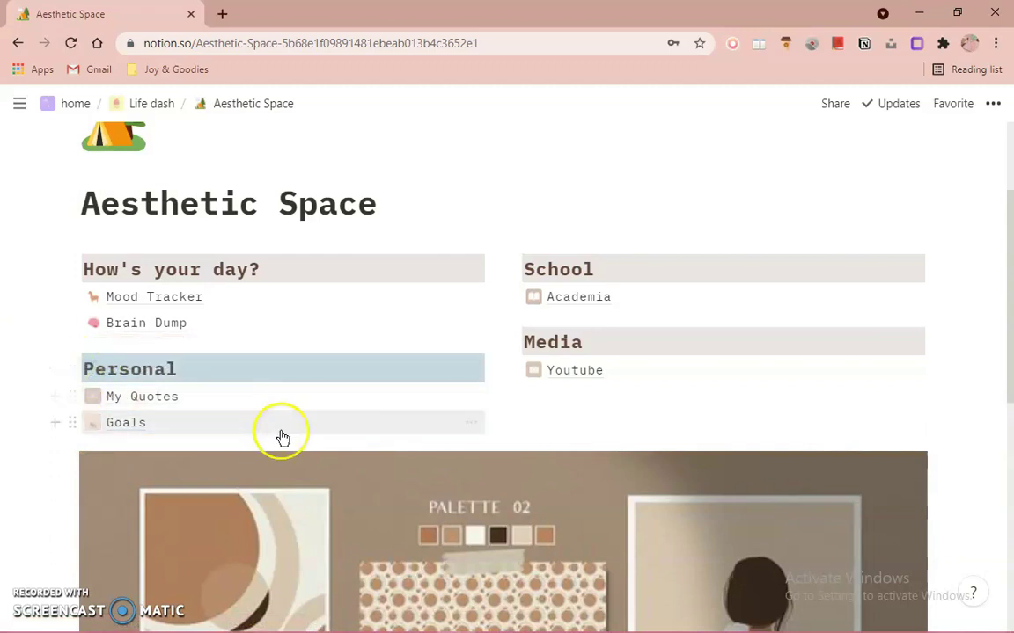
Step: Move the palette image into the second column, directly below the Youtube page link
scroll(282, 438, down, 2)
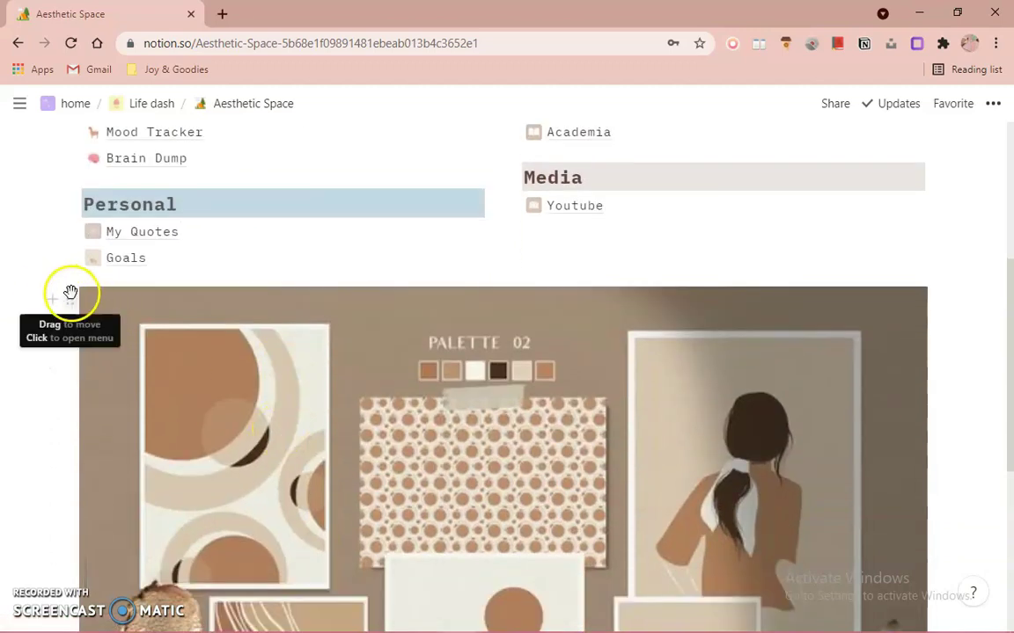
drag(70, 293, 530, 243)
scroll(442, 417, up, 1)
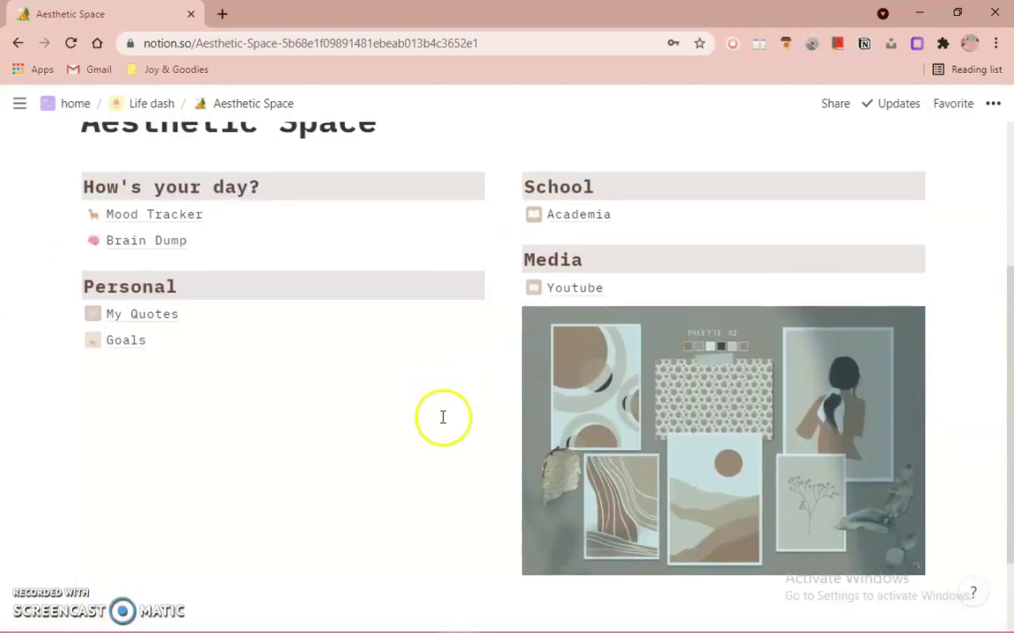
scroll(497, 428, up, 1)
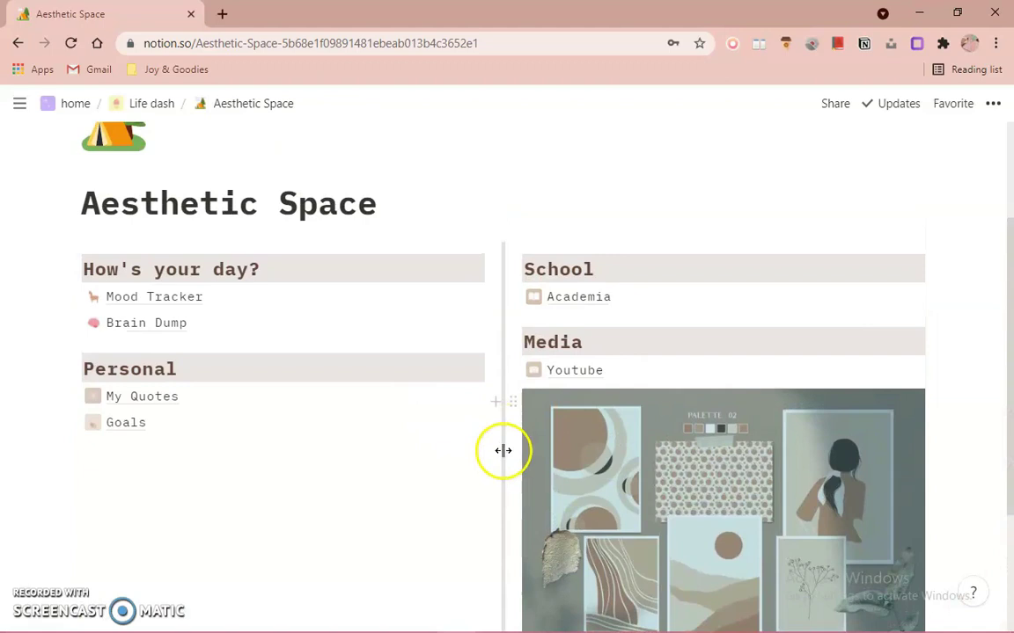
click(970, 489)
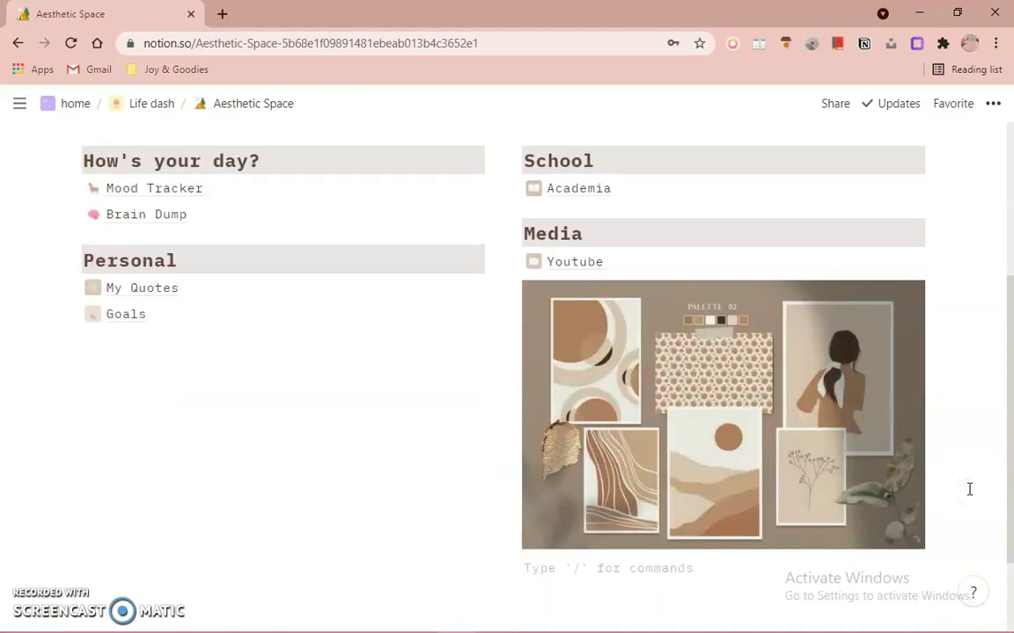
Step: Review the two-column Aesthetic Space layout, and open the Goals page and return
scroll(970, 489, up, 3)
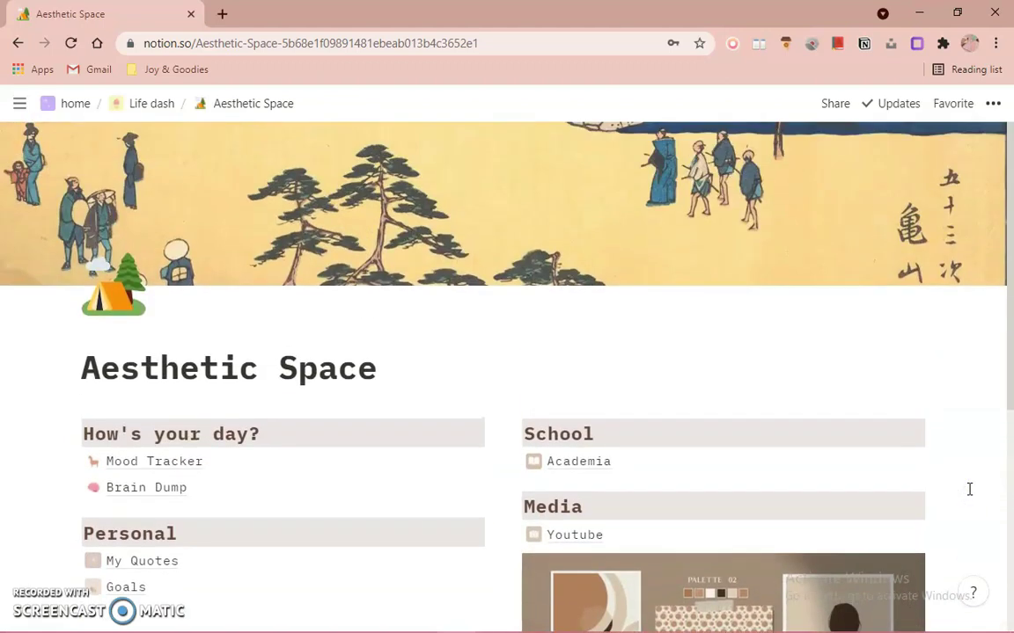
scroll(970, 489, down, 4)
scroll(969, 489, up, 4)
scroll(970, 489, down, 2)
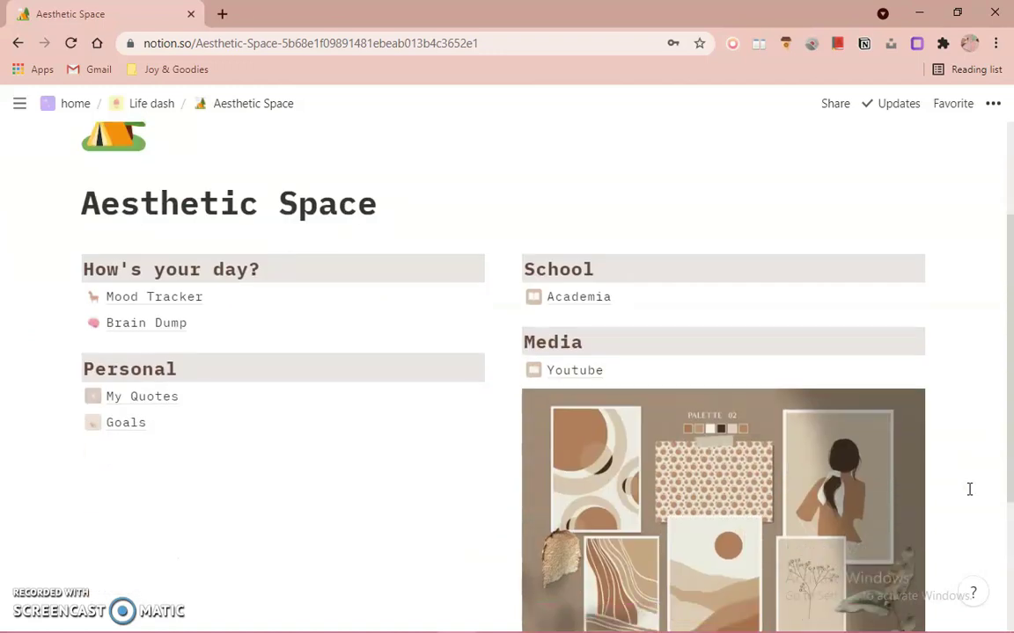
scroll(969, 489, down, 1)
click(1010, 425)
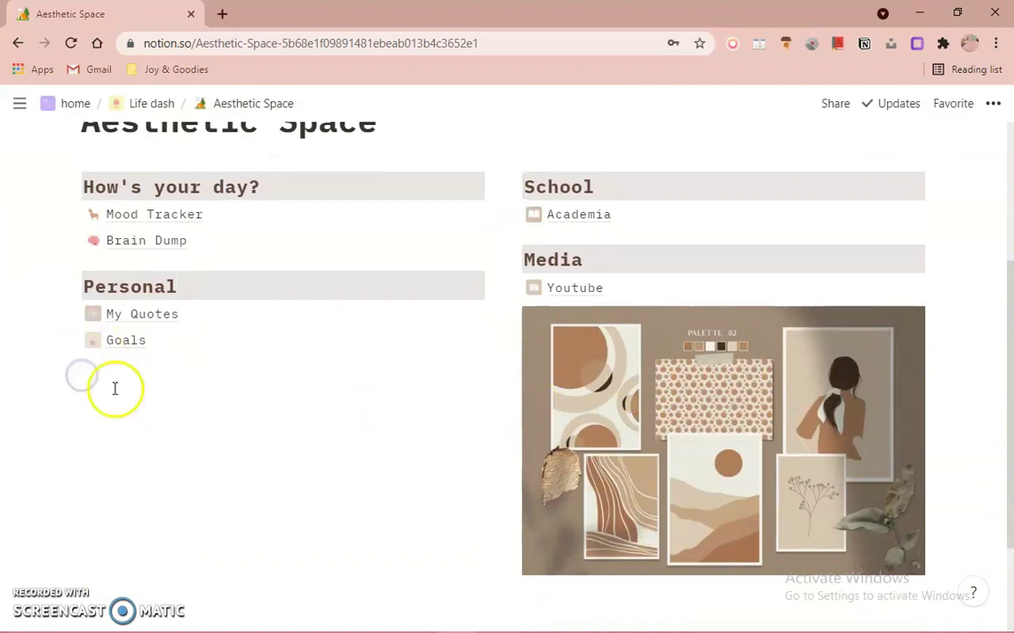
click(161, 342)
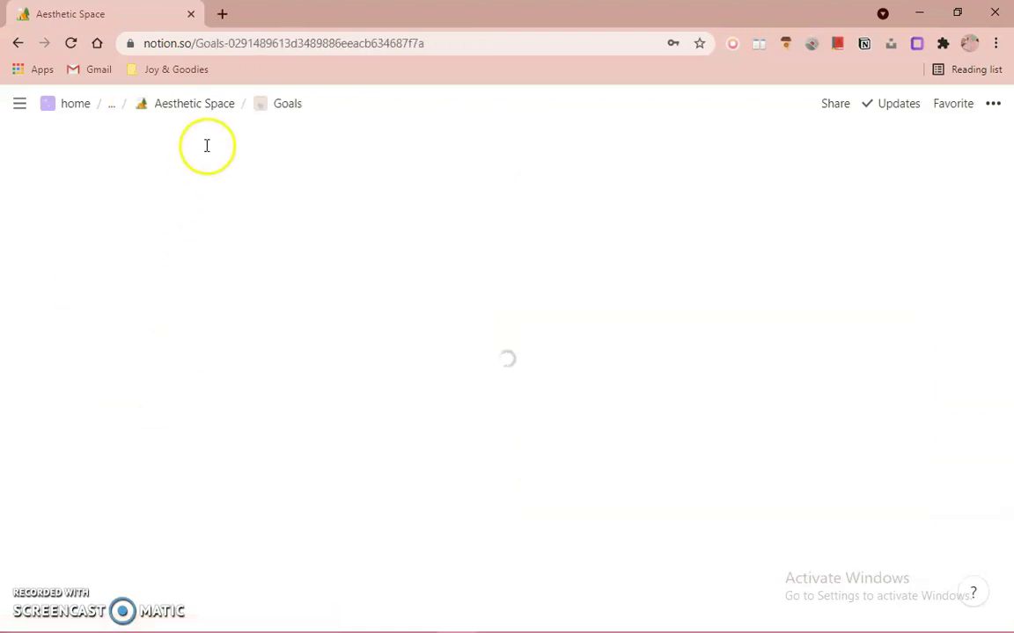
click(222, 105)
scroll(205, 486, down, 2)
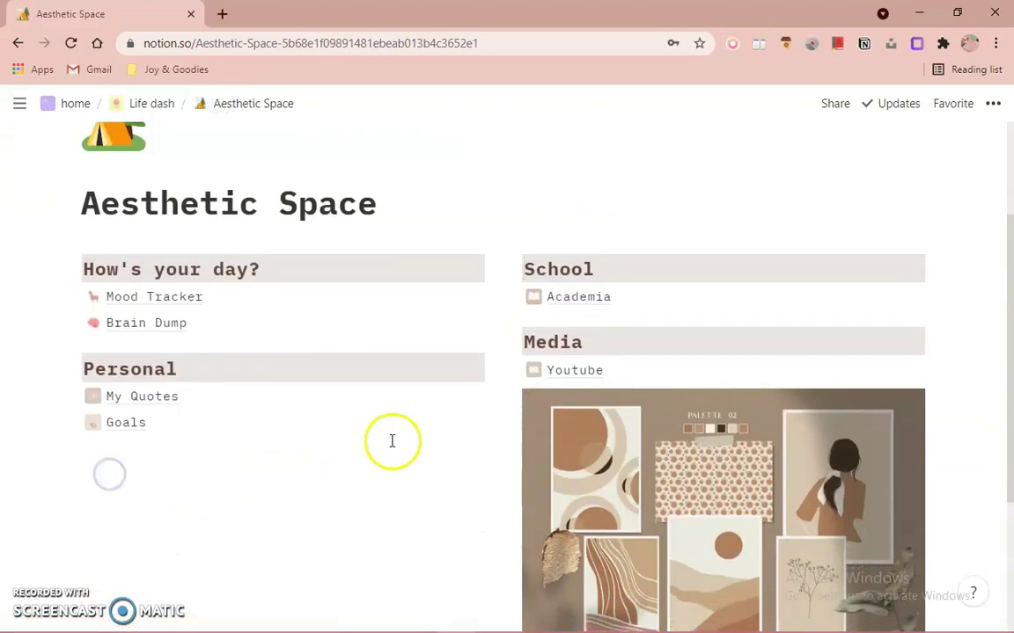
Step: Move the School heading with its Academia page into the first column of Aesthetic Space, directly below Goals
scroll(392, 441, up, 2)
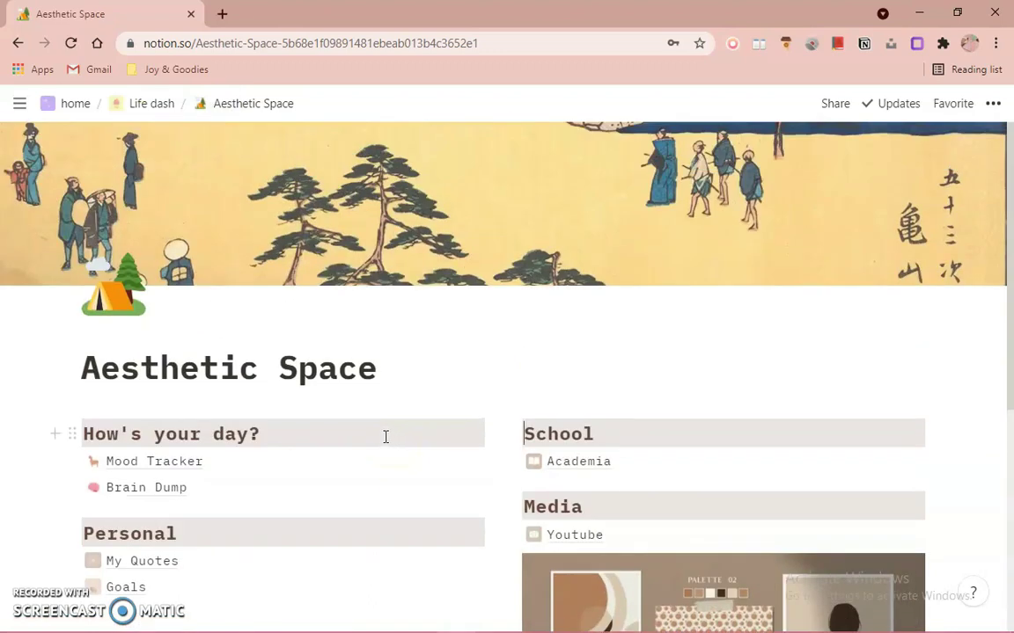
scroll(386, 436, down, 1)
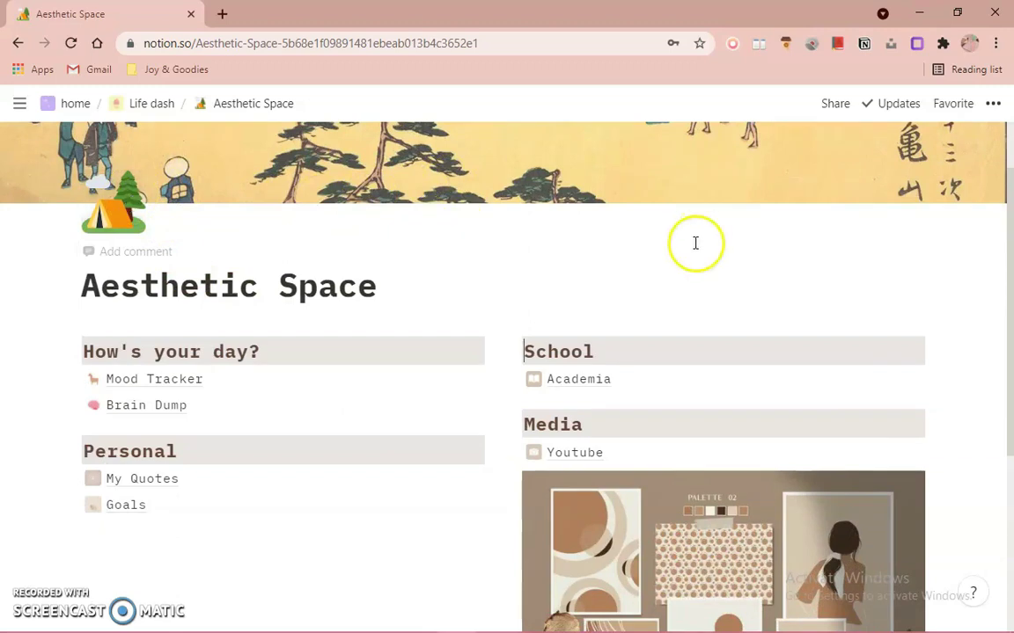
scroll(695, 243, up, 1)
scroll(249, 420, down, 4)
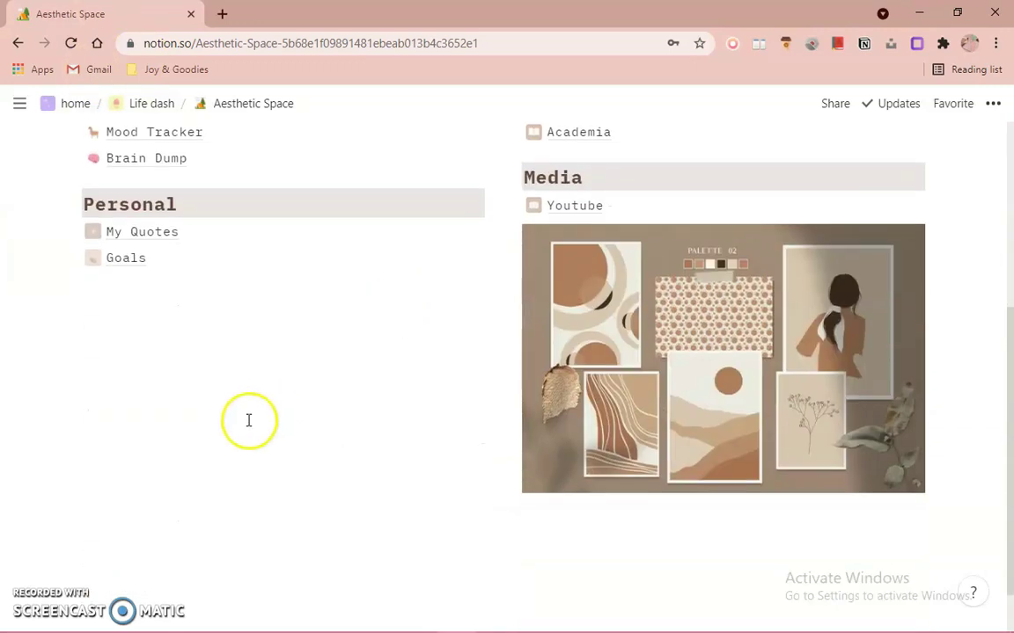
scroll(150, 301, up, 1)
scroll(396, 387, up, 3)
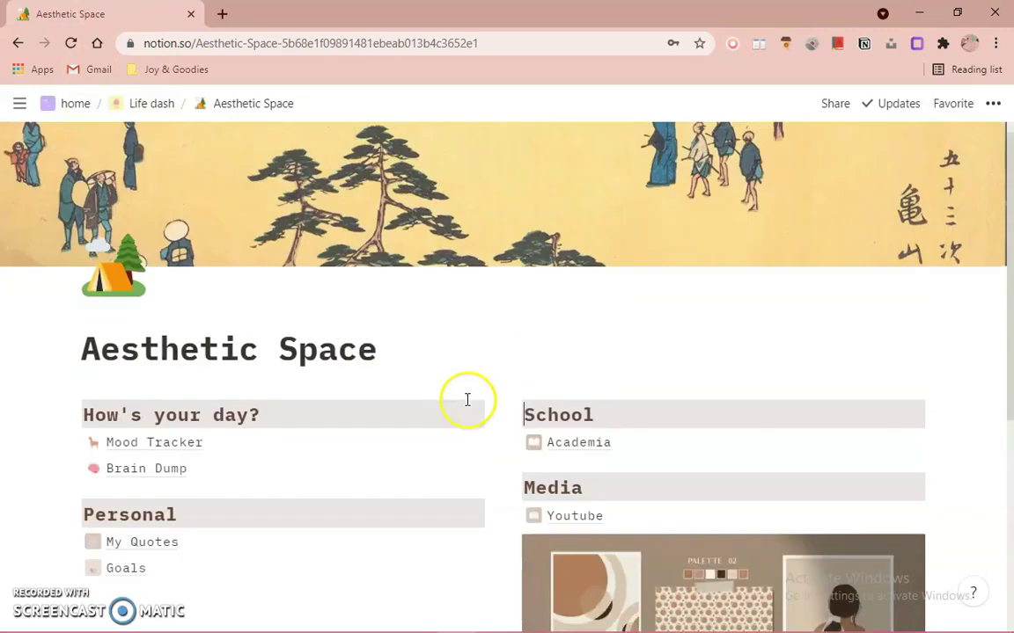
scroll(468, 399, down, 2)
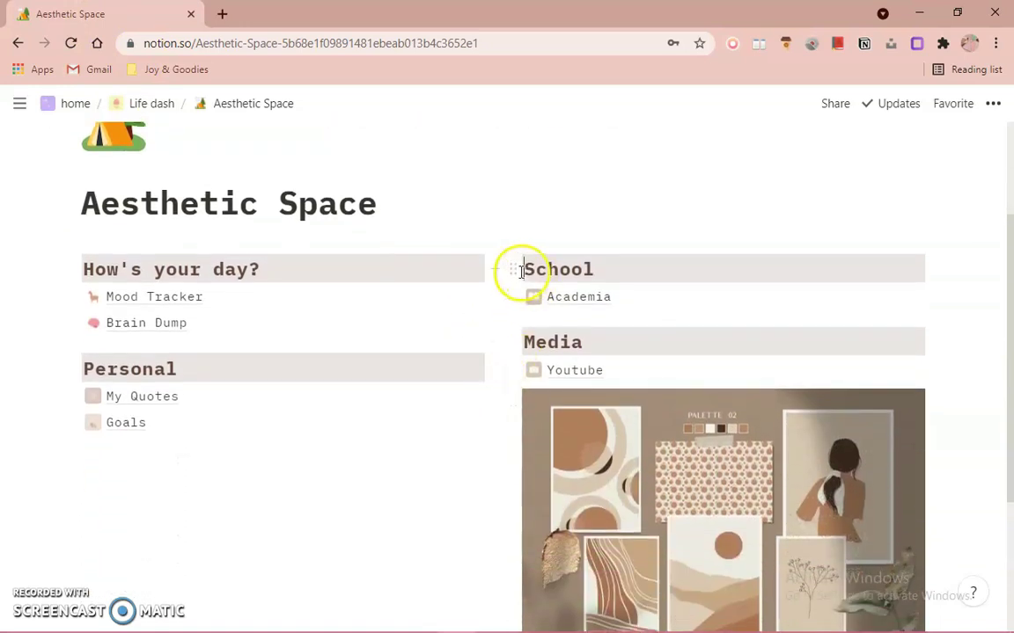
drag(513, 271, 73, 457)
drag(514, 268, 77, 511)
Step: Review the rearranged Aesthetic Space page from the cover image down to the palette image
scroll(384, 493, up, 2)
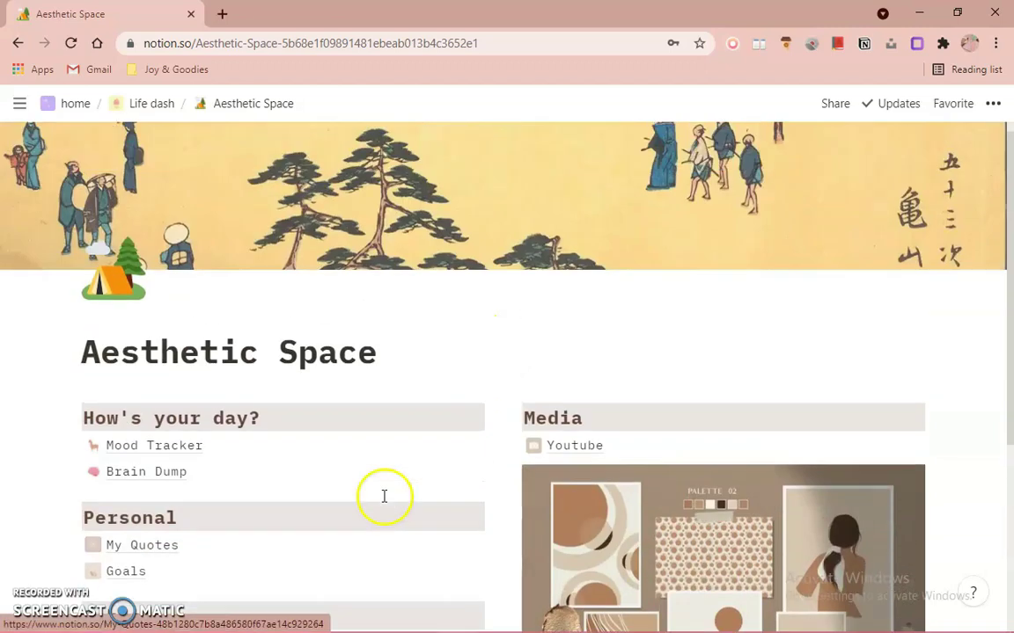
scroll(955, 440, down, 4)
click(988, 422)
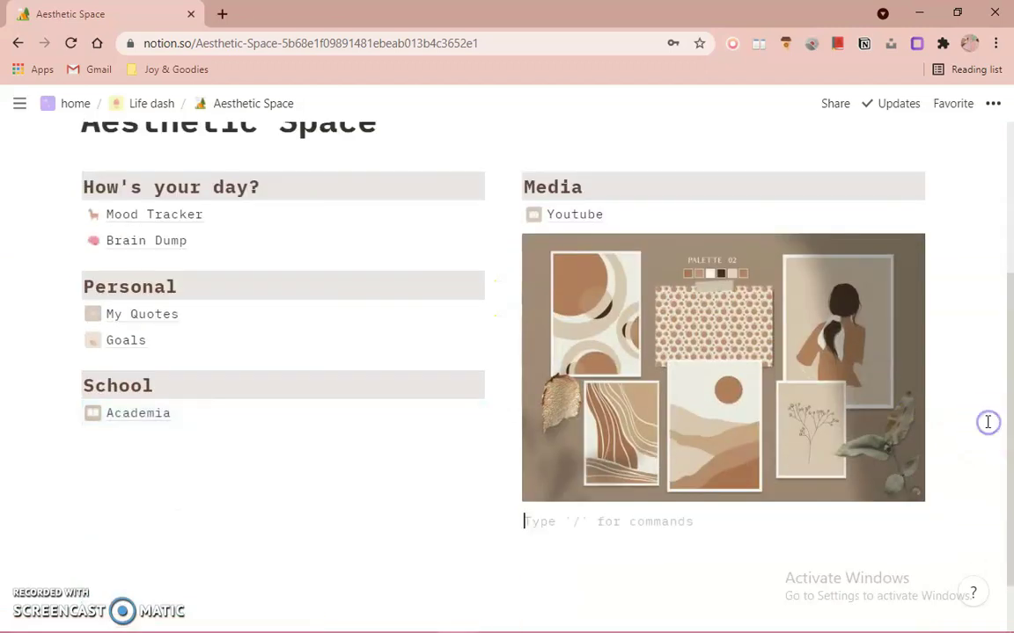
scroll(988, 423, up, 3)
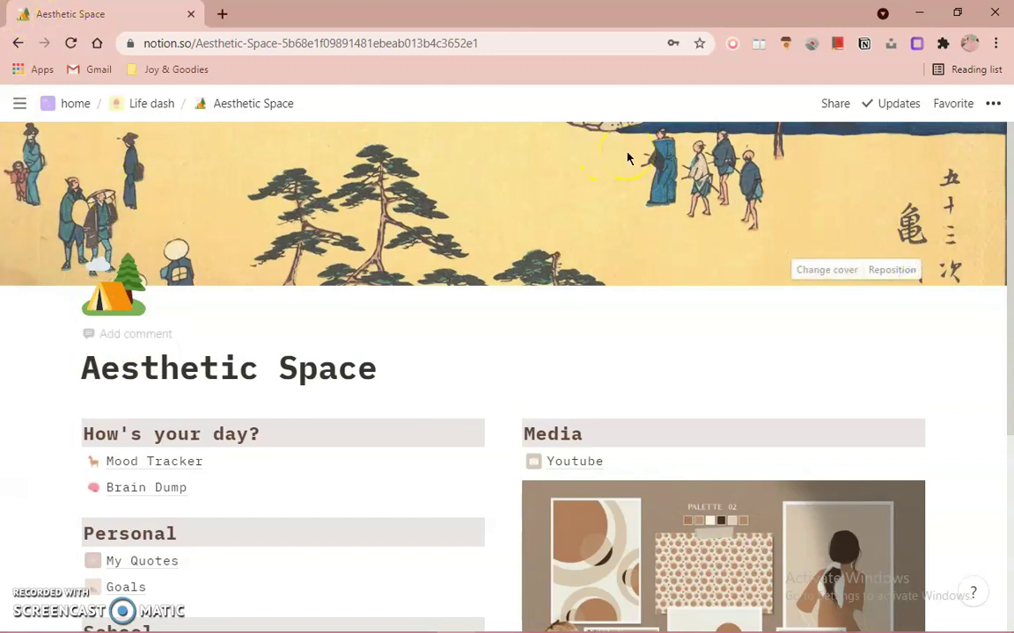
scroll(995, 282, down, 2)
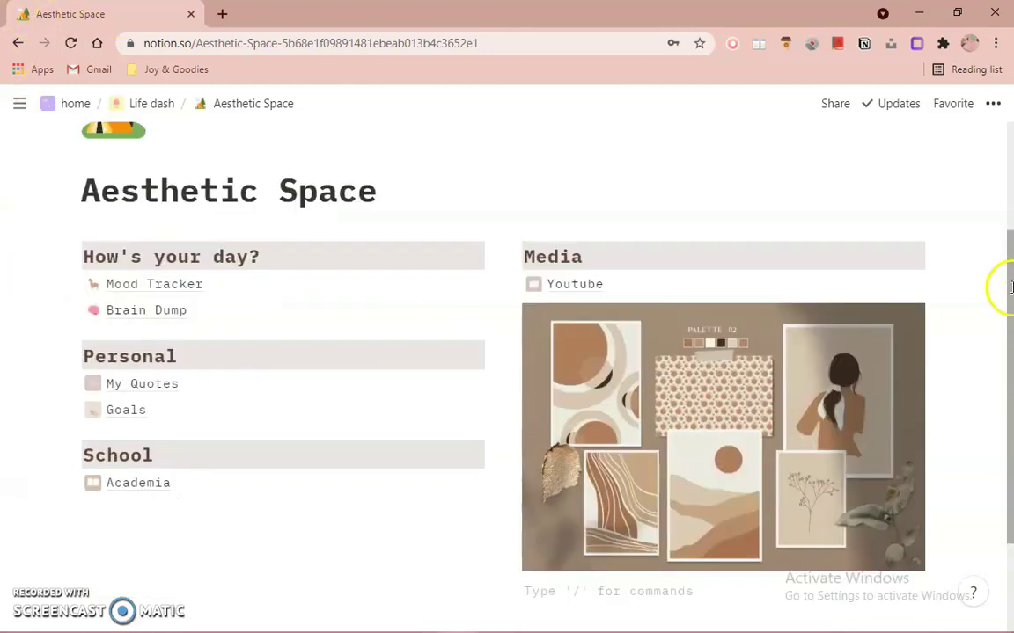
scroll(996, 282, up, 2)
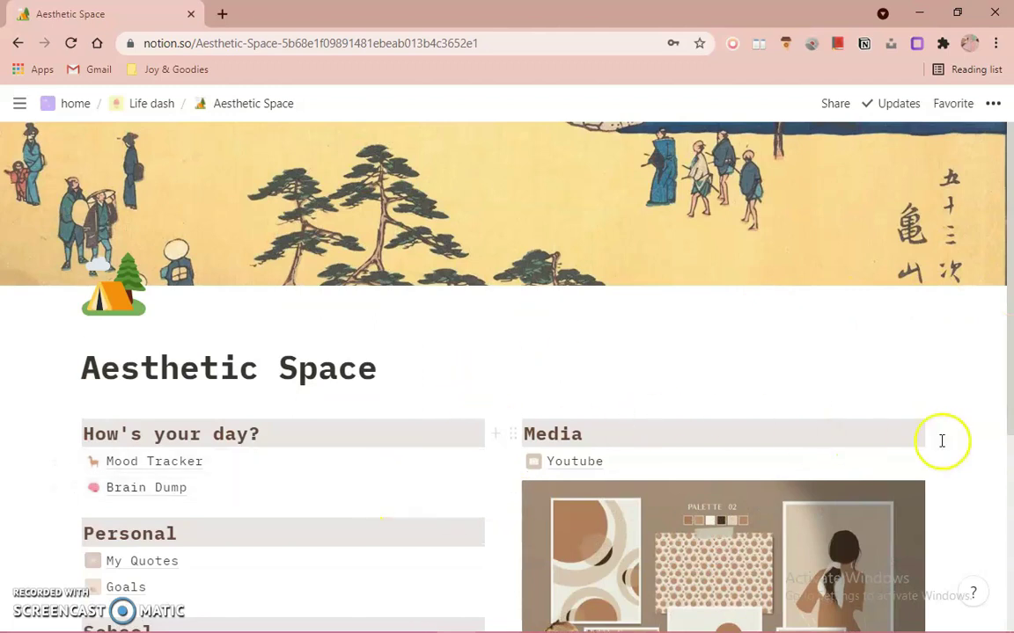
scroll(995, 430, down, 3)
scroll(1007, 432, up, 3)
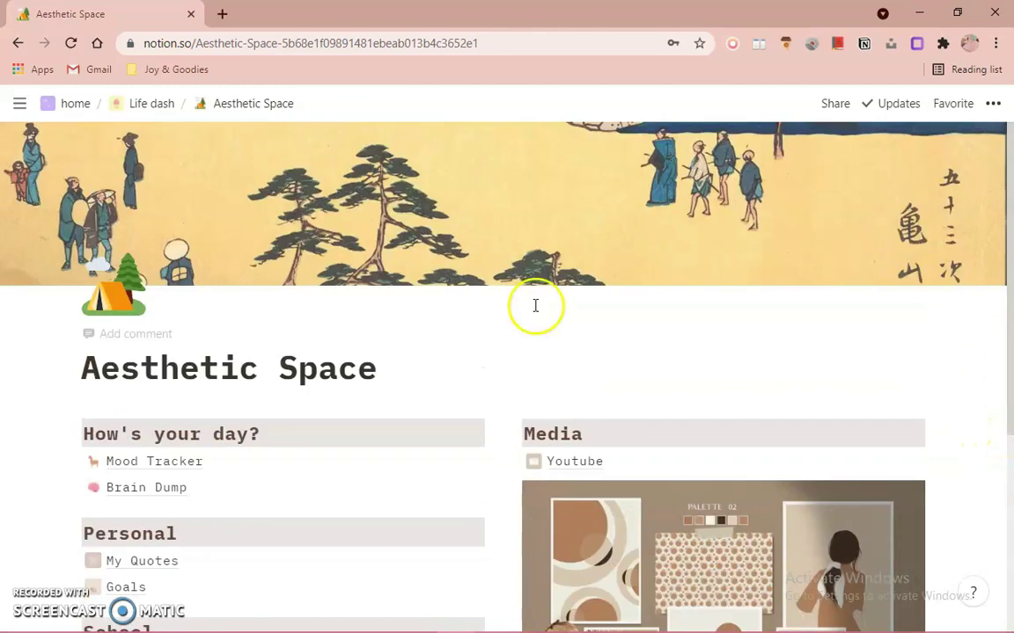
Step: Return to the workspace's home page, and open the YouTube video HOW TO MAKE AESTHETIC NOTION SET UP in a new browser tab
click(128, 104)
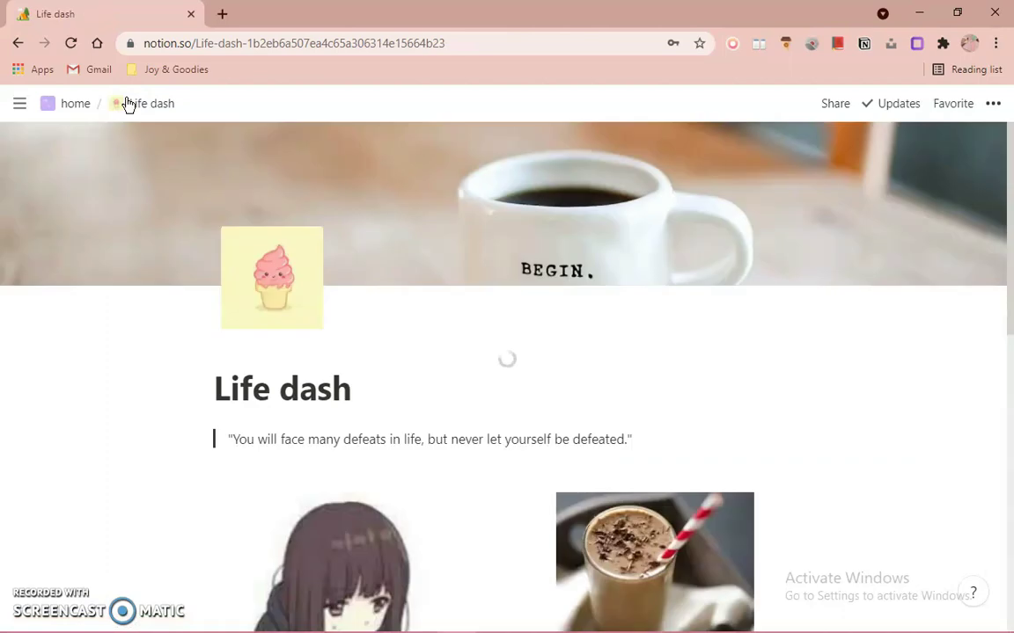
click(72, 115)
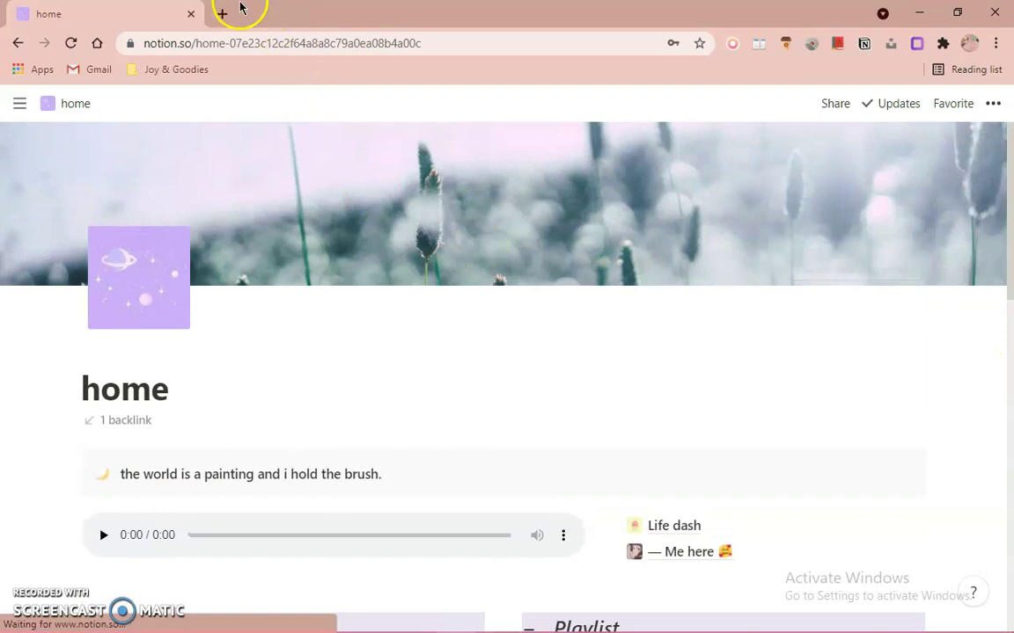
click(221, 13)
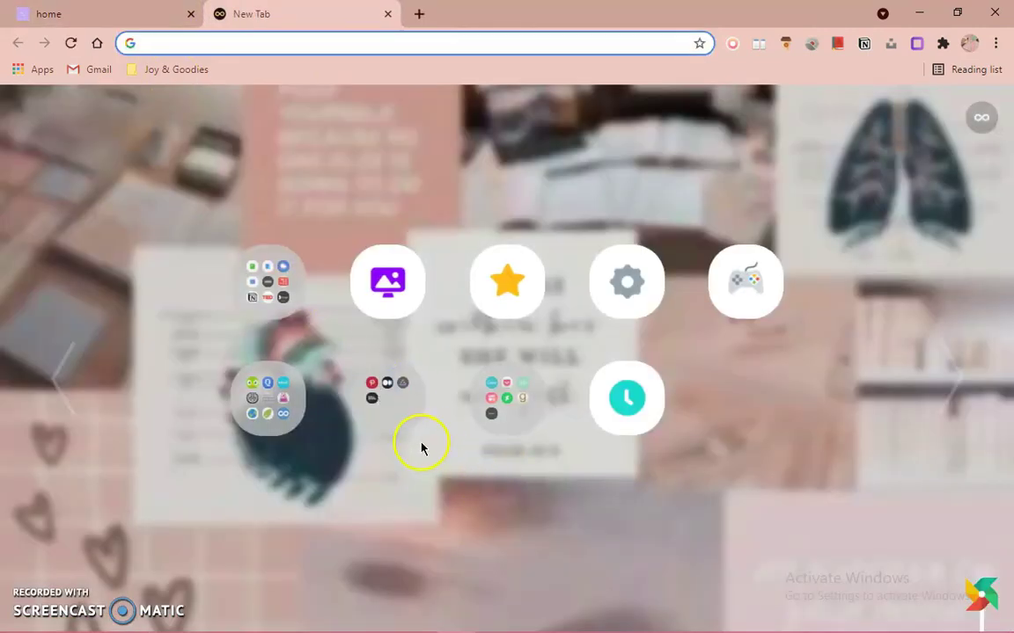
click(25, 74)
click(160, 362)
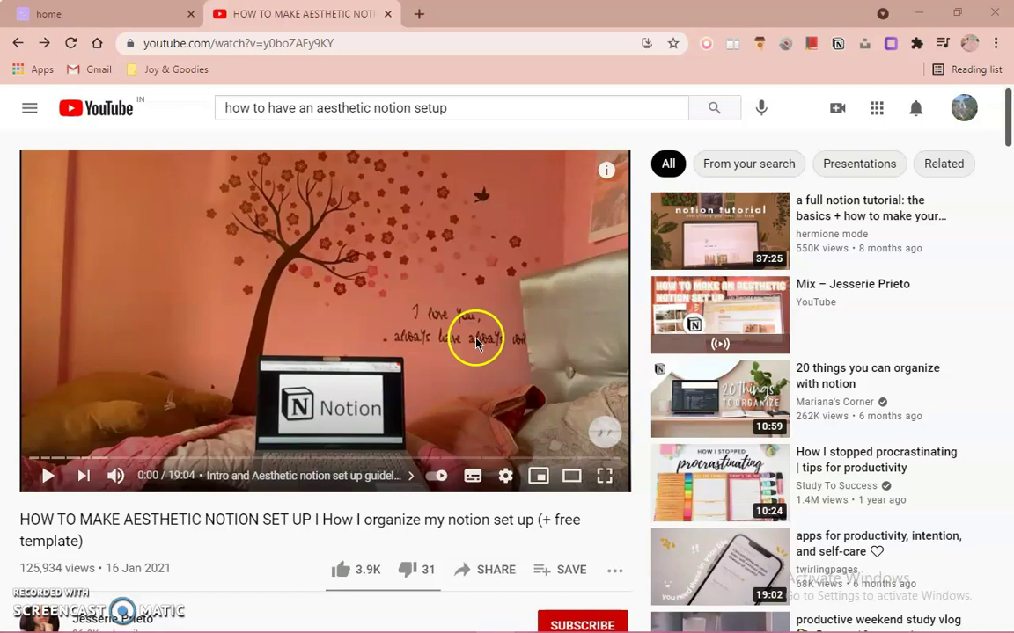
Step: Subscribe to the video's channel and turn on all notifications for it
scroll(74, 462, down, 3)
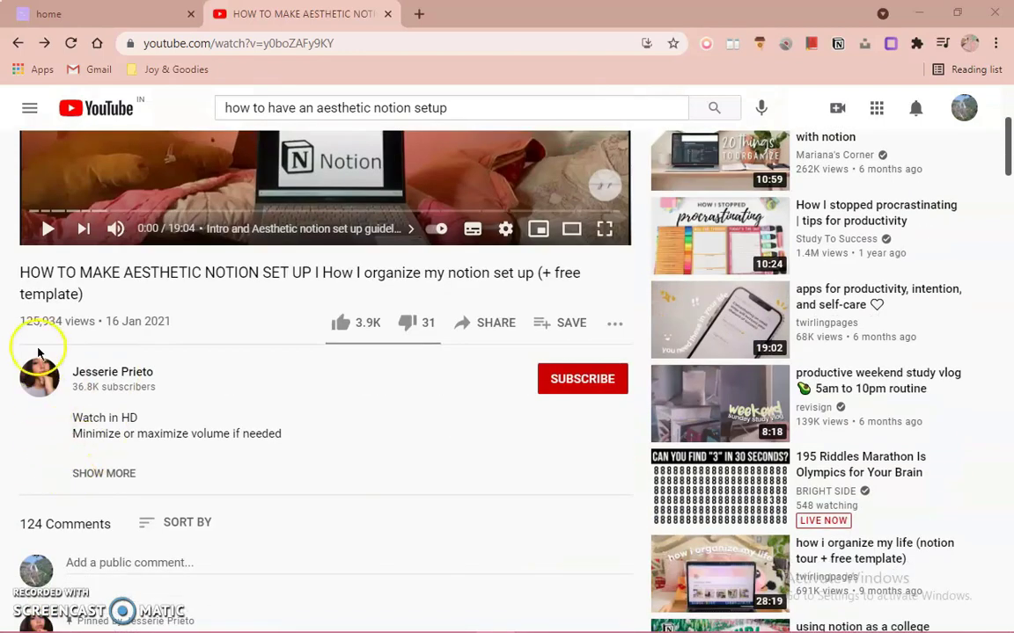
click(571, 390)
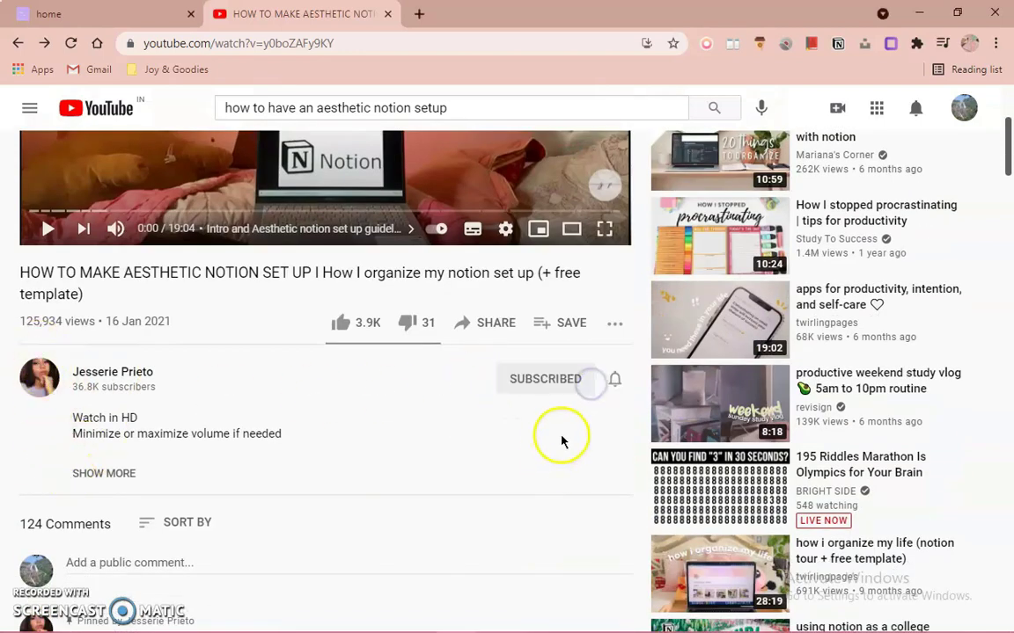
click(611, 381)
click(625, 420)
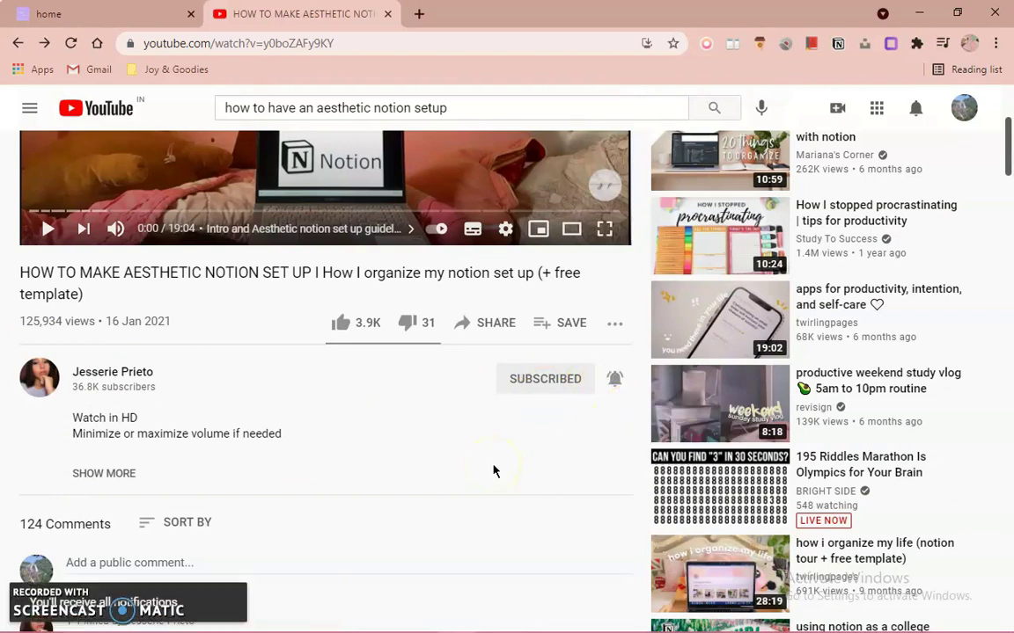
Step: Expand the video description and copy the address of the Notion Templates link
scroll(215, 449, up, 3)
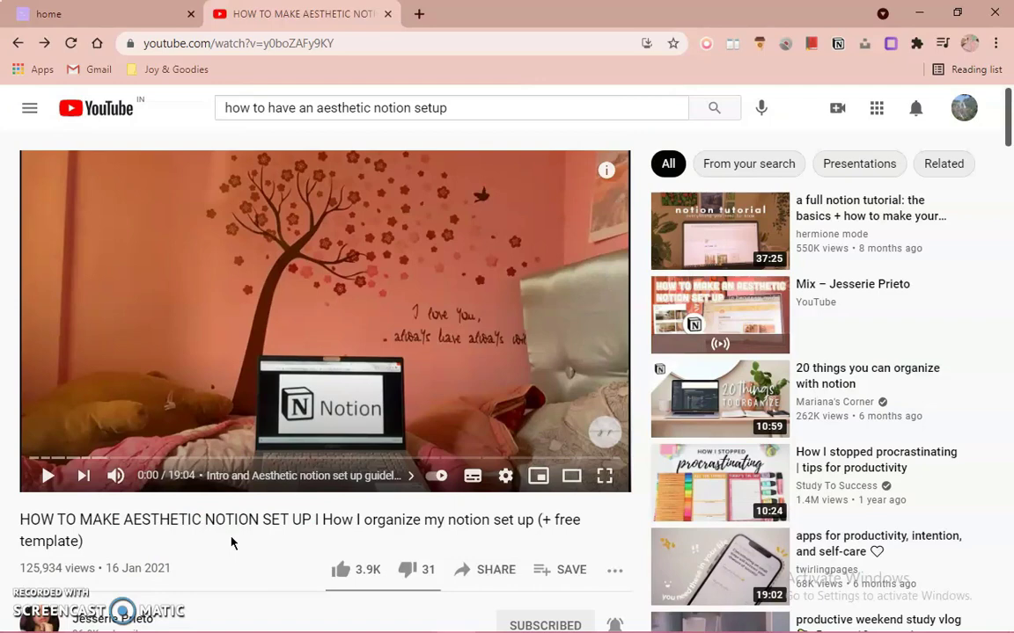
scroll(231, 543, down, 6)
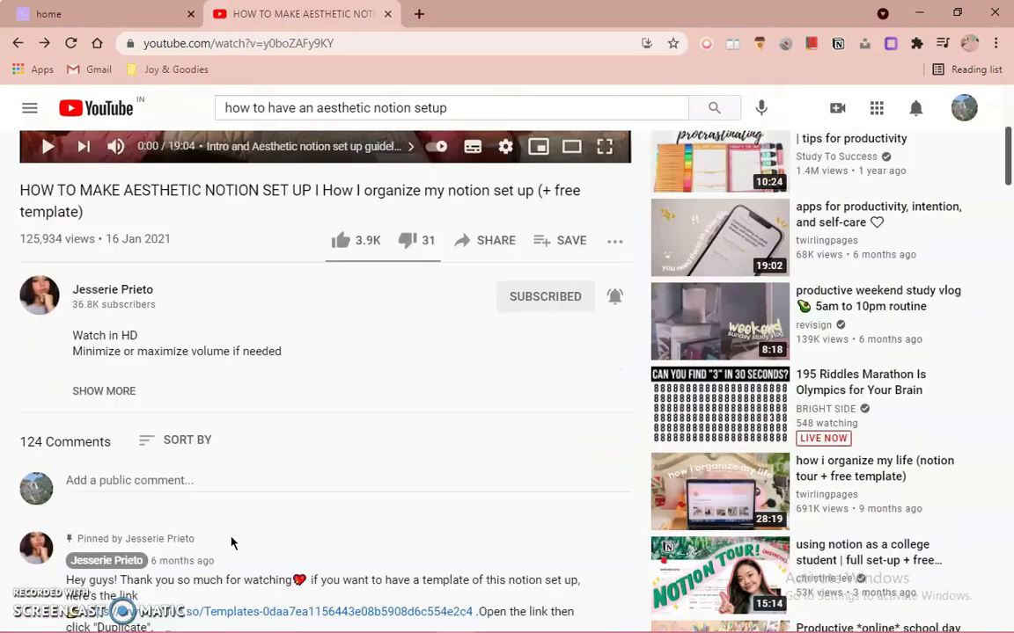
scroll(232, 543, up, 6)
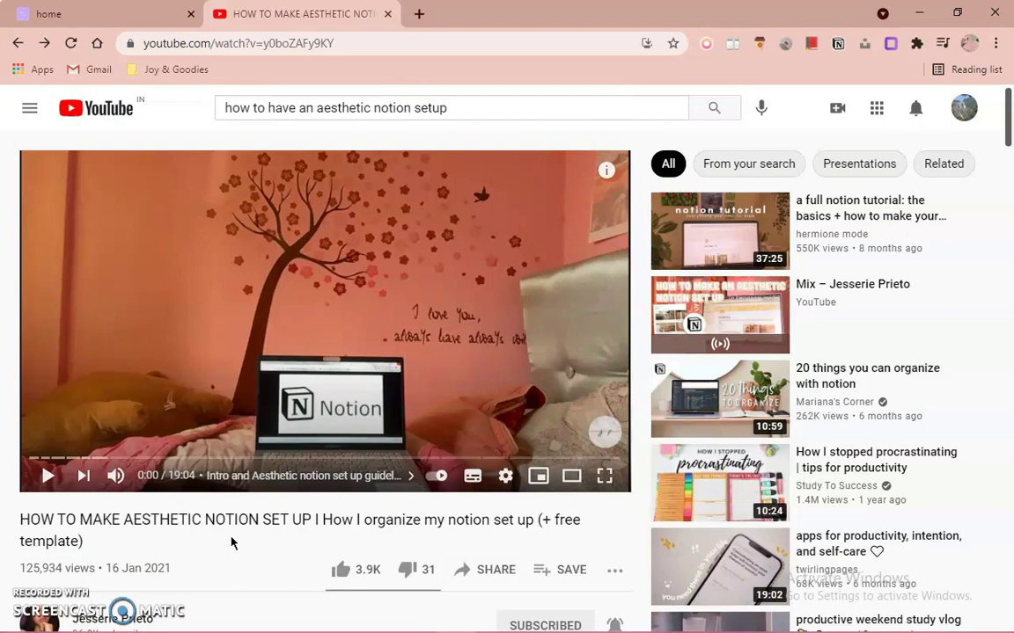
scroll(152, 446, down, 3)
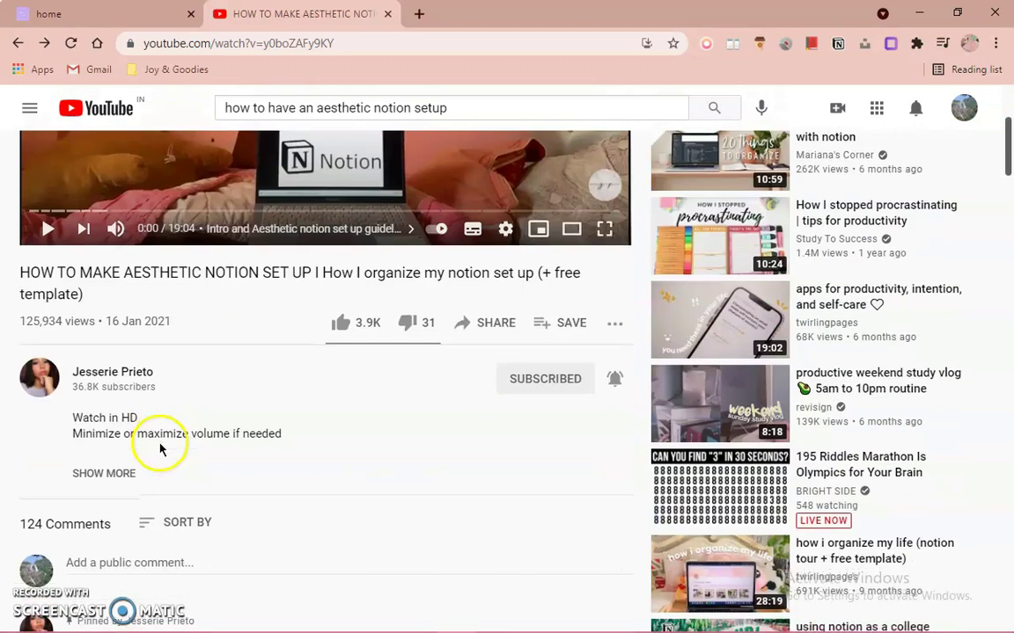
click(119, 480)
scroll(304, 440, down, 3)
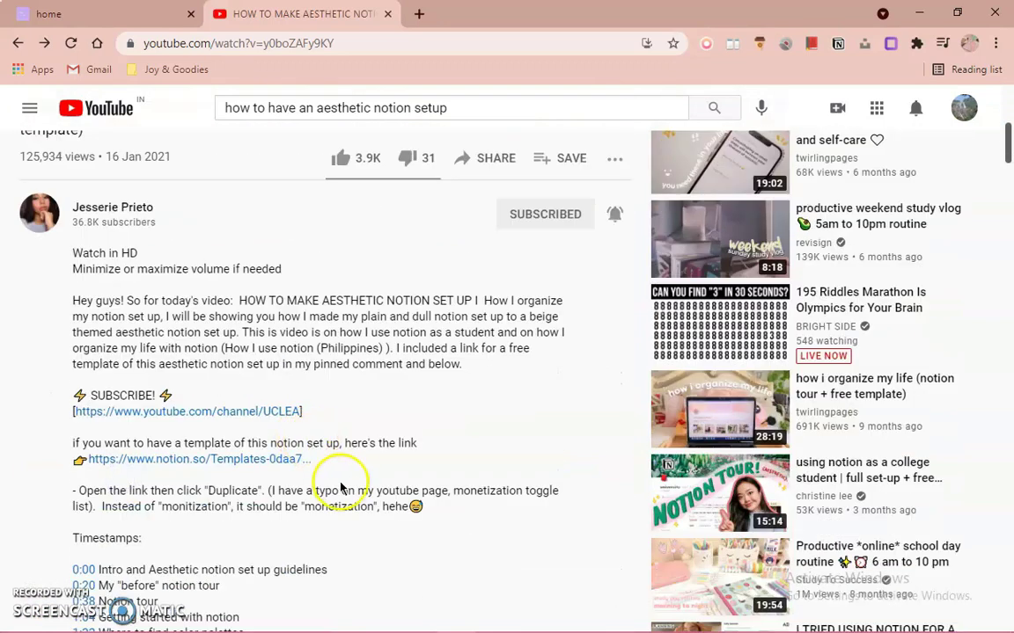
right_click(266, 456)
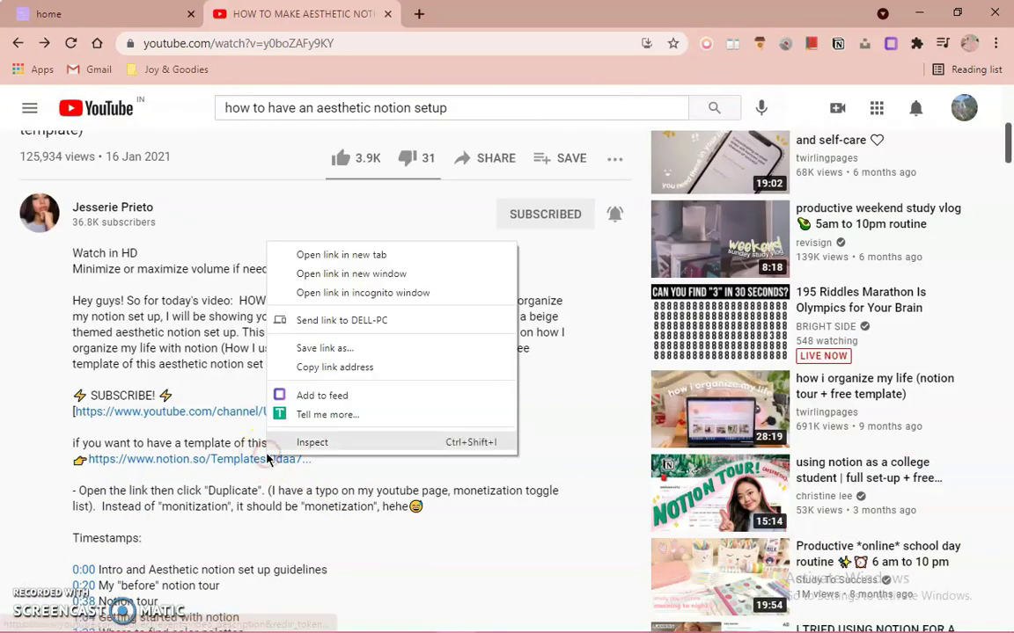
click(374, 370)
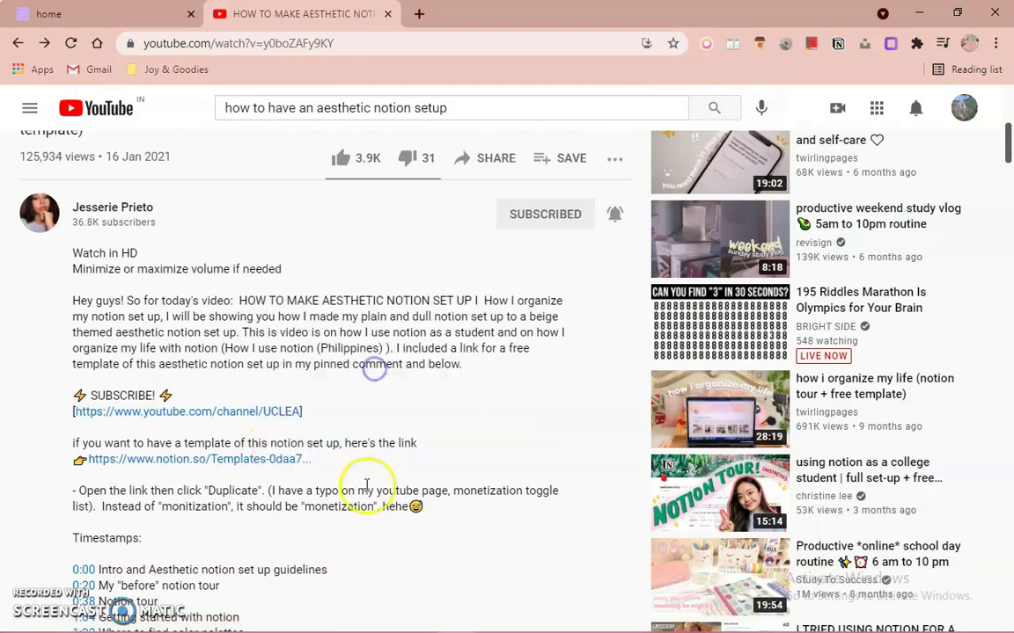
Step: Open the copied Templates link in a new browser tab and go to its DASHBOARD (Title) page
click(417, 9)
right_click(403, 39)
click(440, 168)
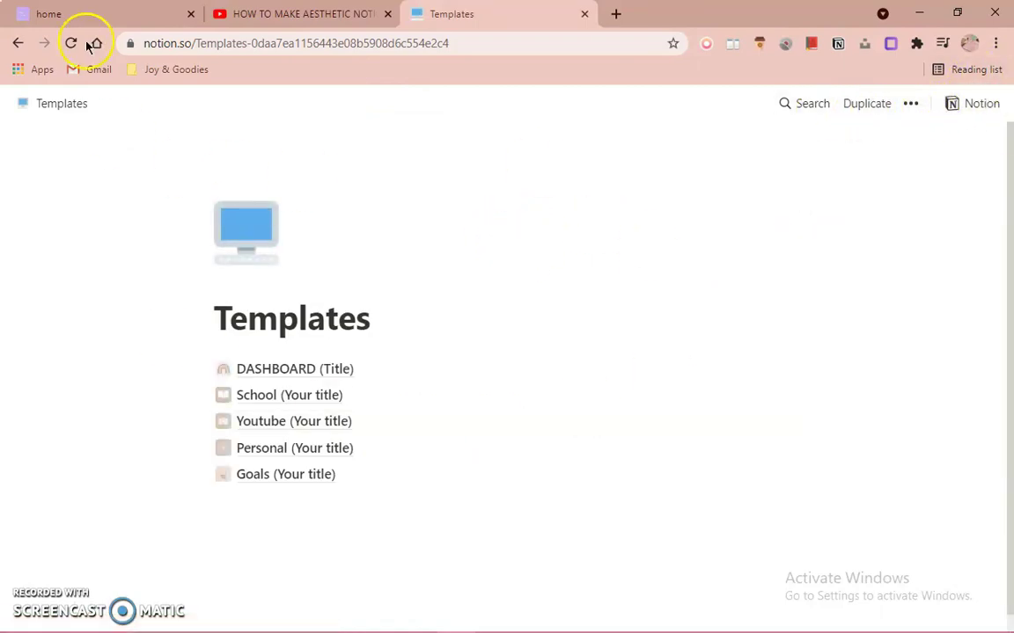
click(352, 369)
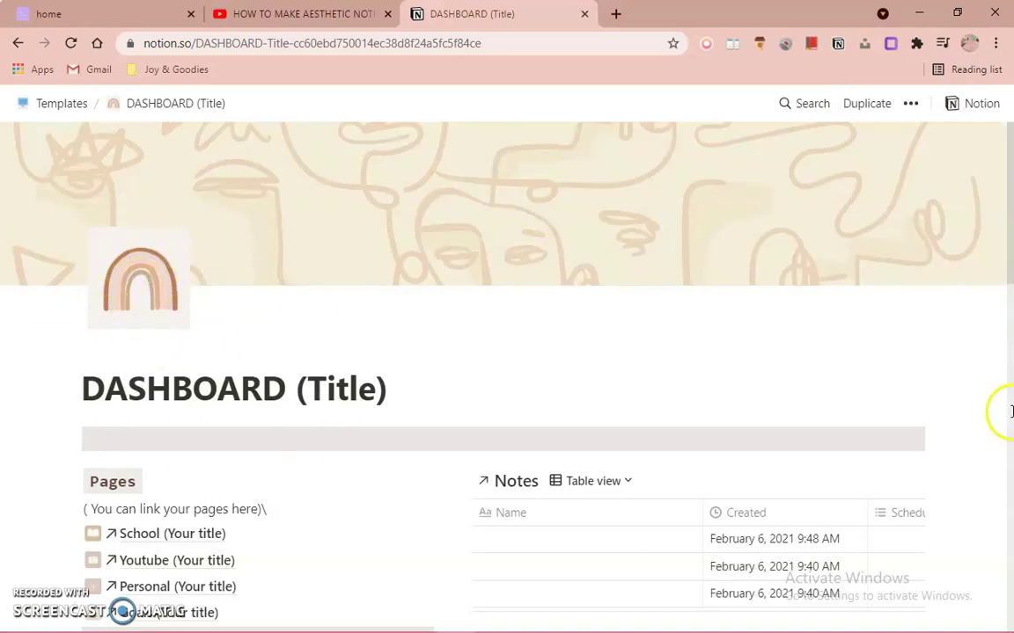
Step: Copy the DASHBOARD (Title) page's link and duplicate the page into the own Notion workspace
click(909, 115)
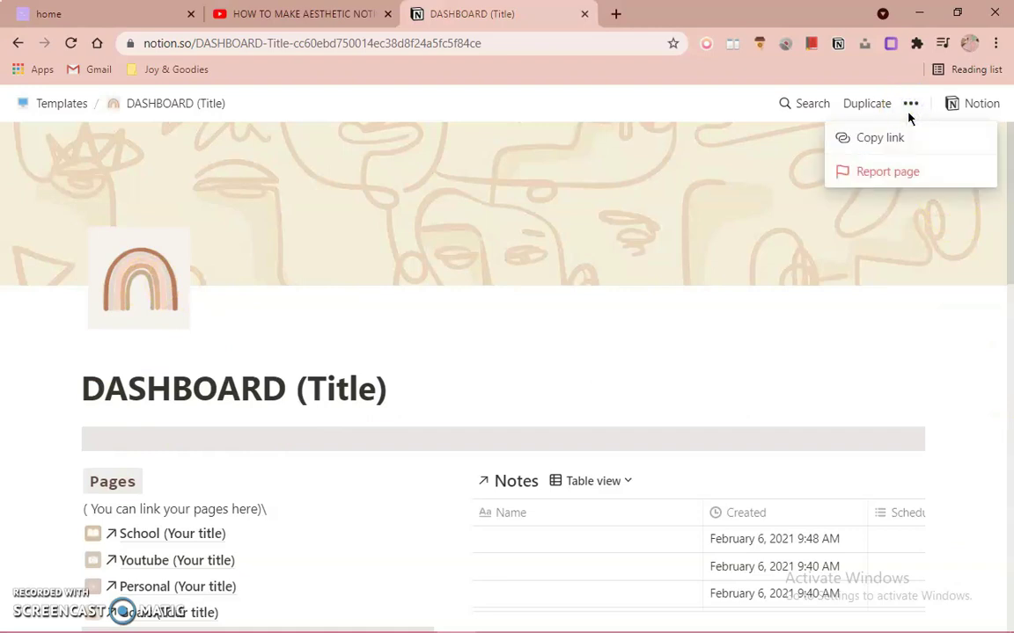
click(911, 139)
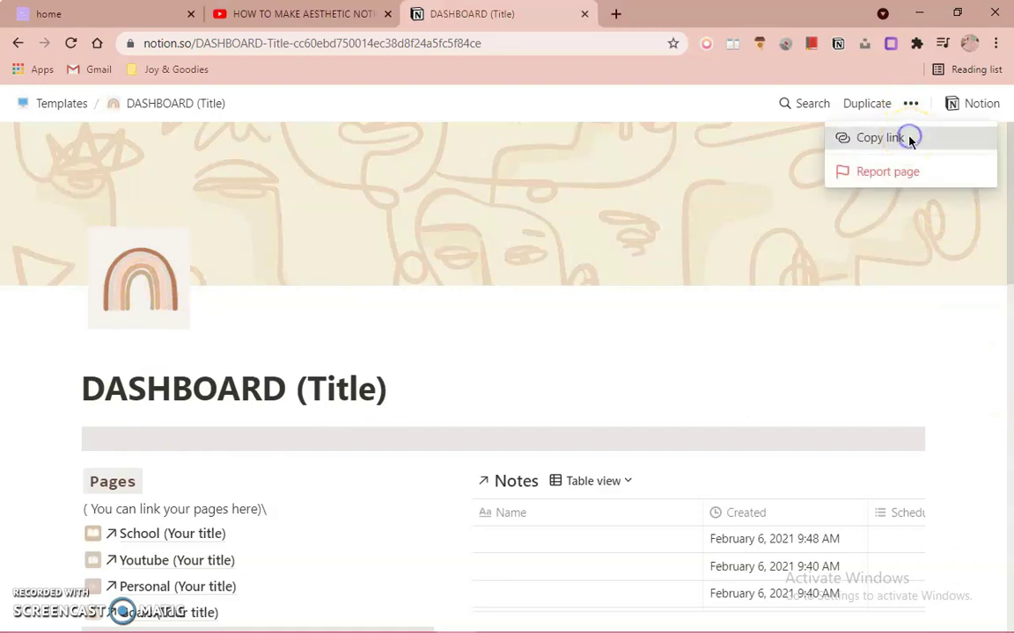
click(688, 176)
click(867, 104)
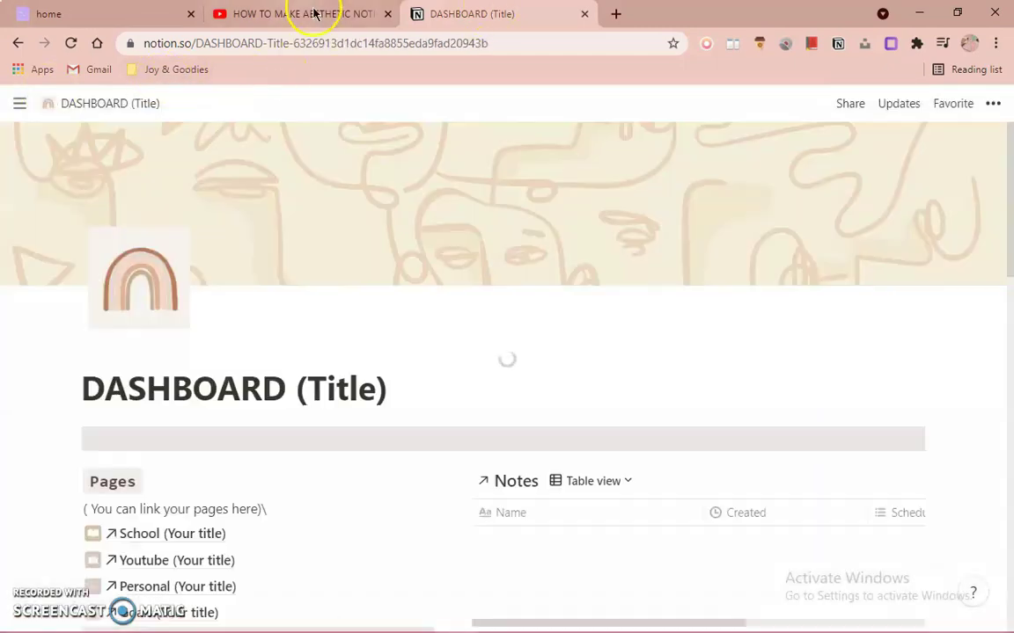
Step: Close the duplicated template's browser tab, and open DASHBOARD (Title) from the page list of the home workspace to look it over
click(99, 14)
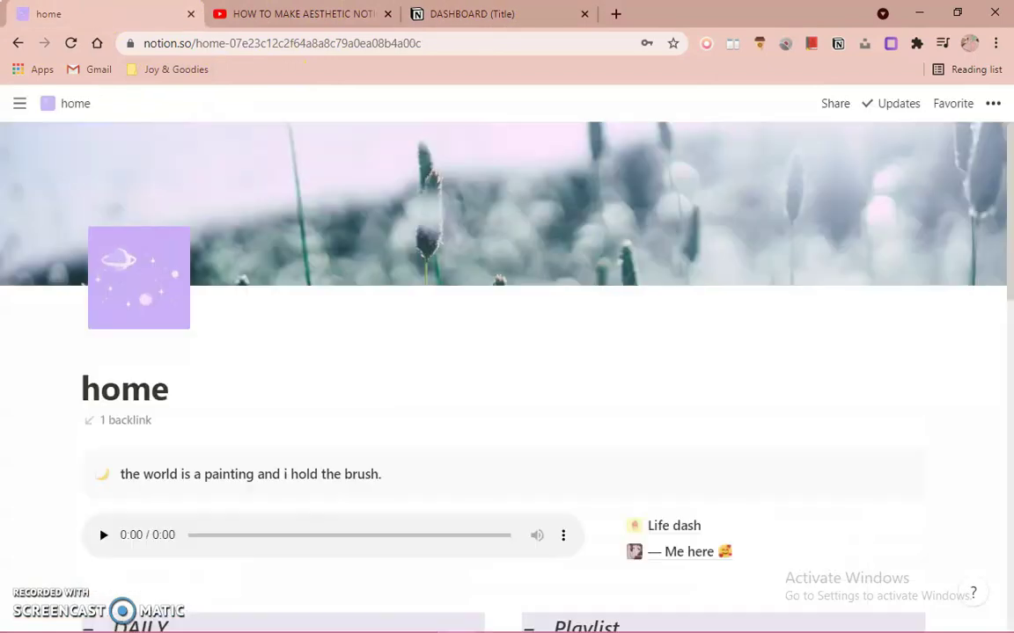
click(584, 14)
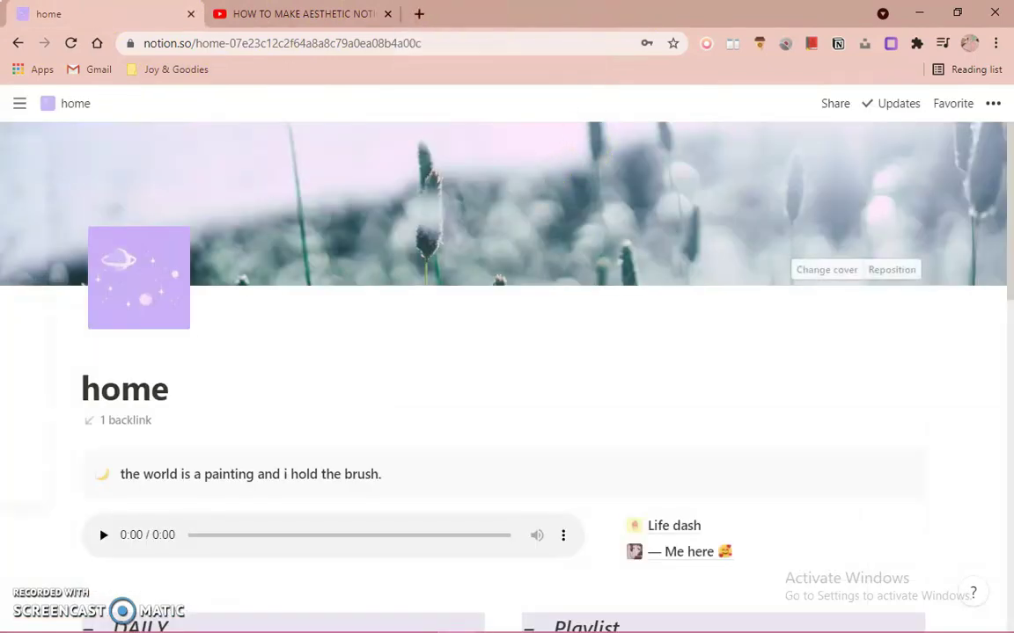
click(19, 103)
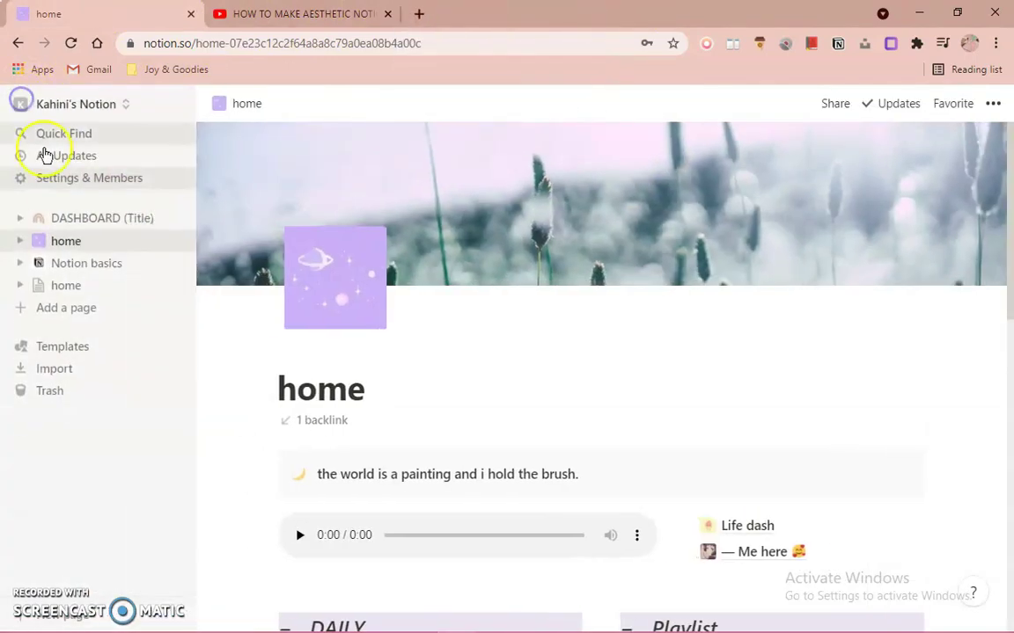
click(65, 221)
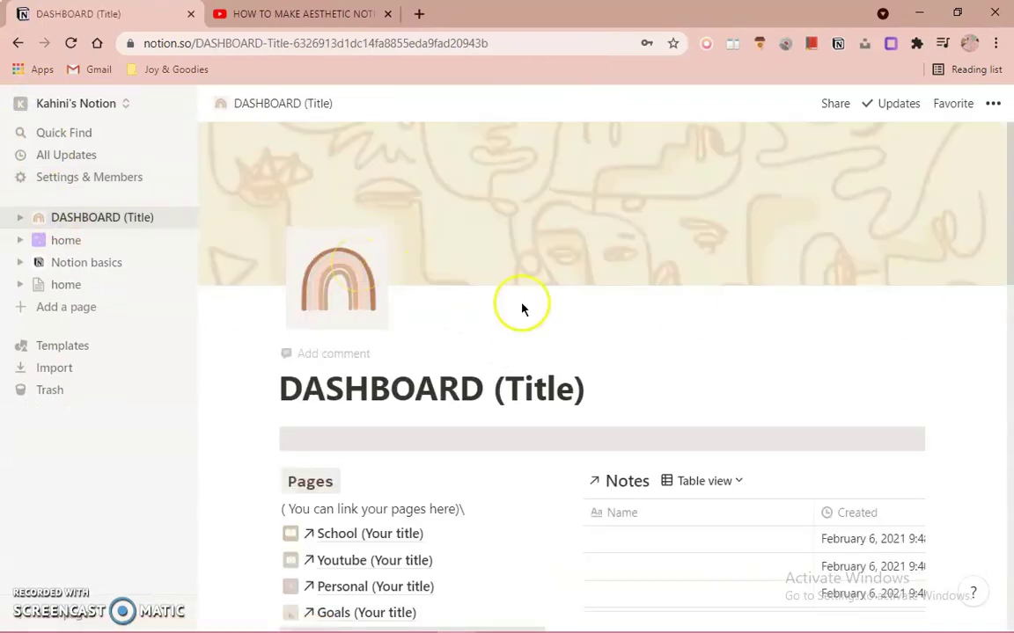
scroll(780, 339, down, 4)
scroll(695, 597, up, 4)
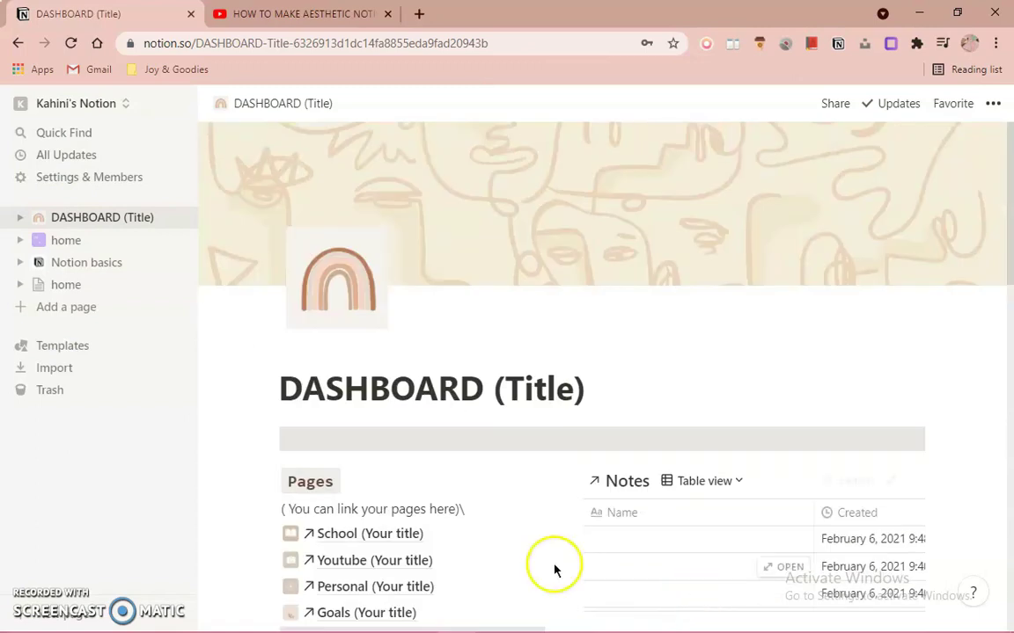
Step: Save the DASHBOARD (Title) page's rainbow icon as a JPEG in the Lively Pictures folder and dismiss the download bar
right_click(325, 276)
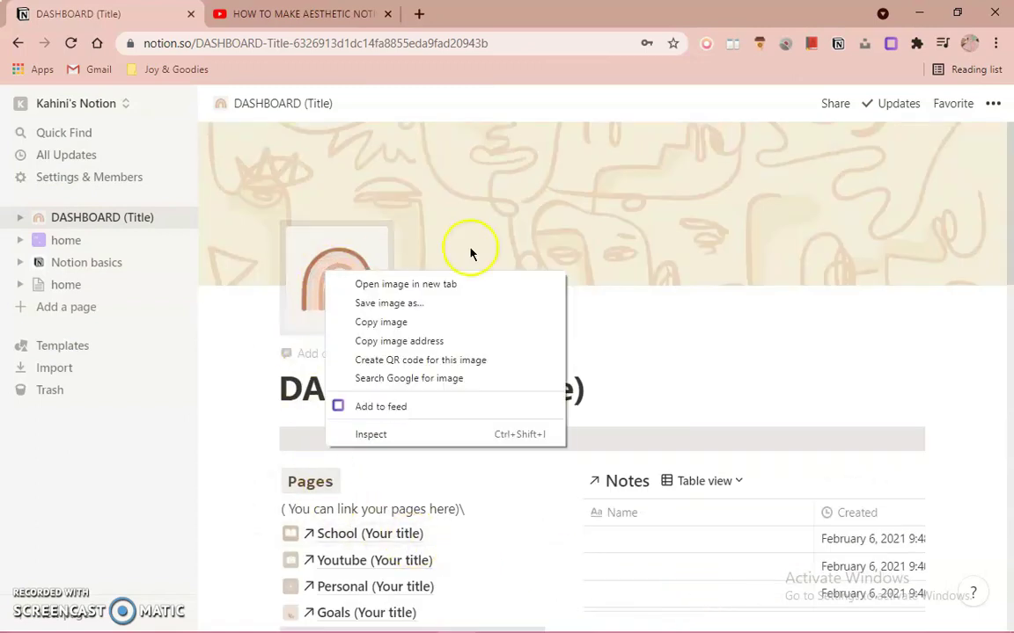
click(466, 304)
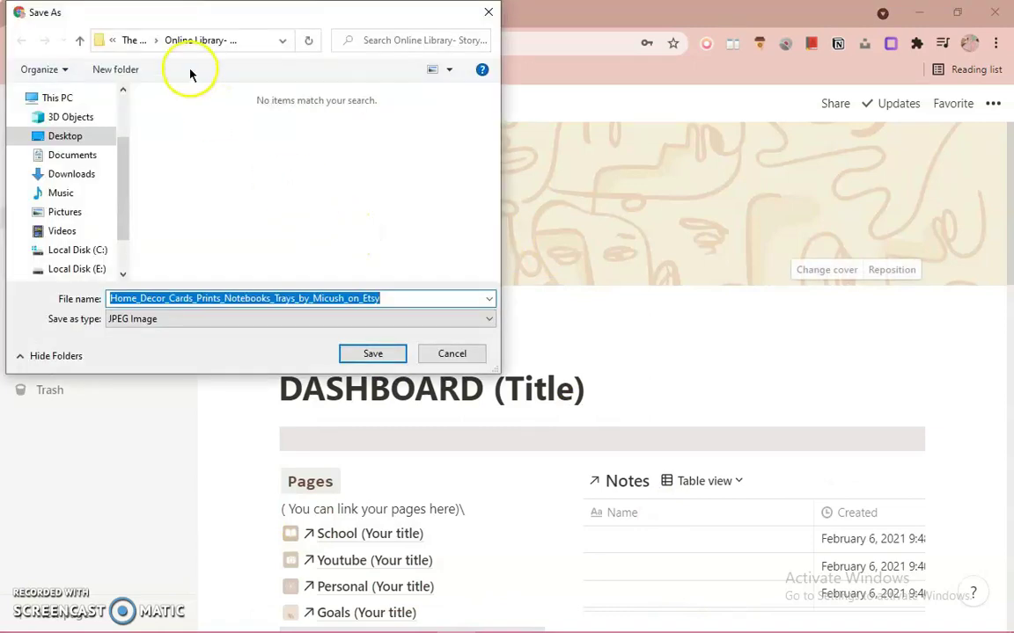
click(134, 41)
double_click(267, 185)
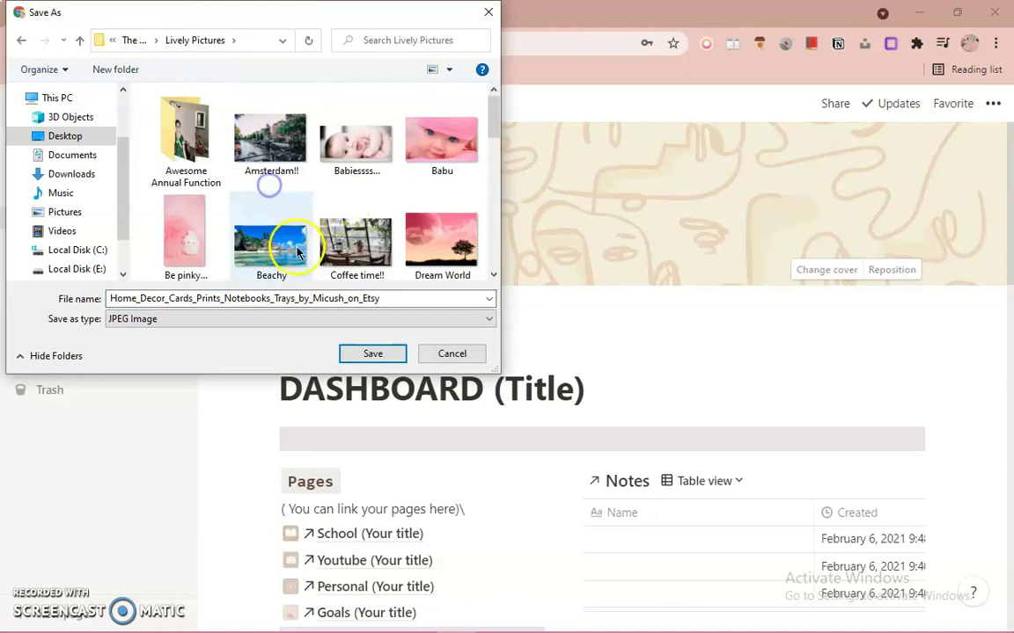
click(359, 357)
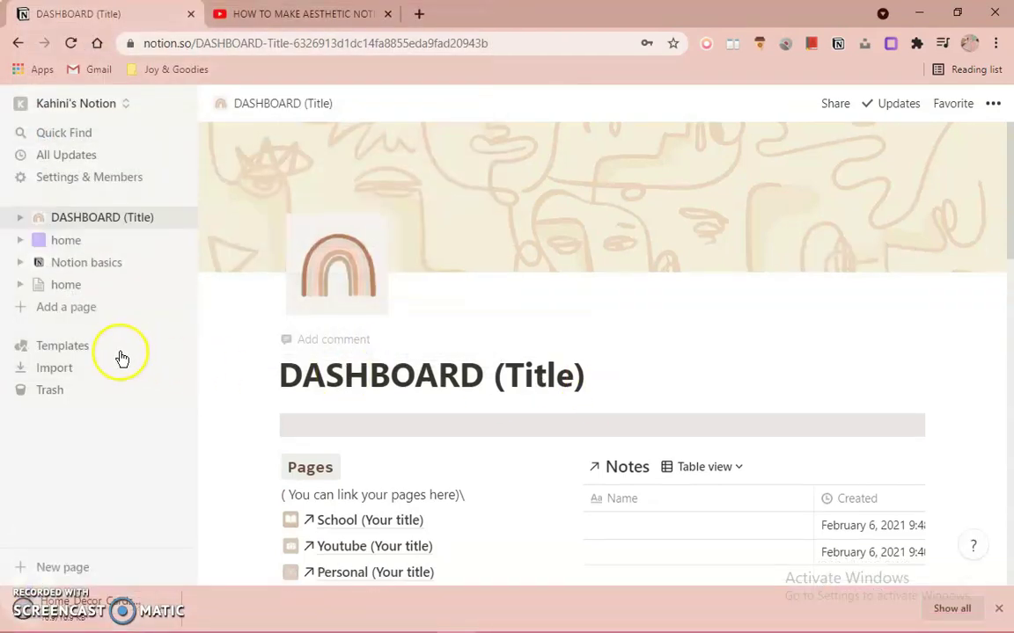
mouse_move(999, 616)
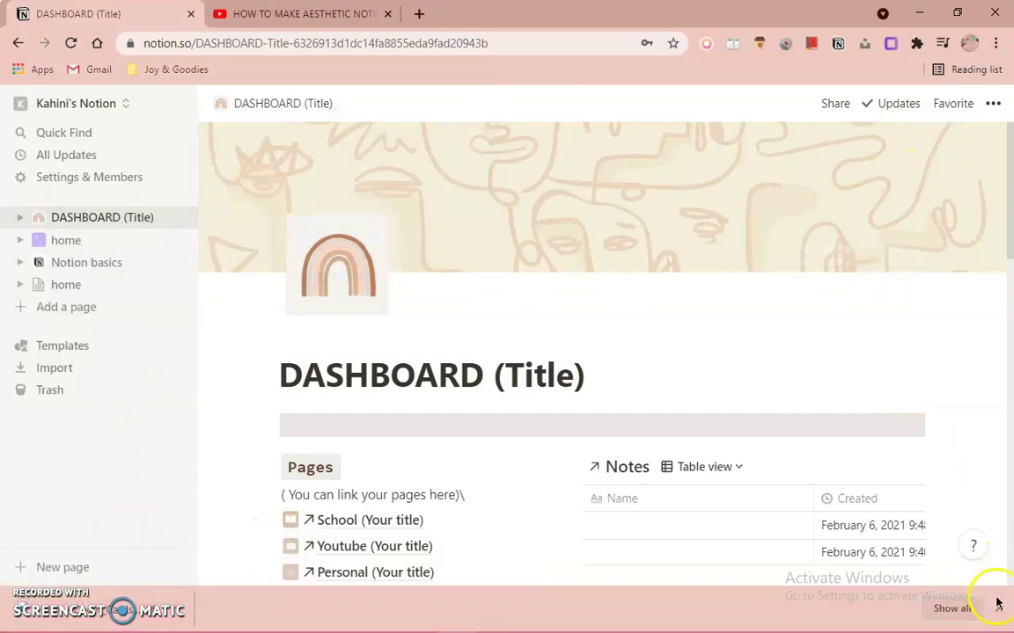
click(999, 602)
Step: Go to the Aesthetic Space subpage through the purple-icon home page and its Life dash page
click(88, 238)
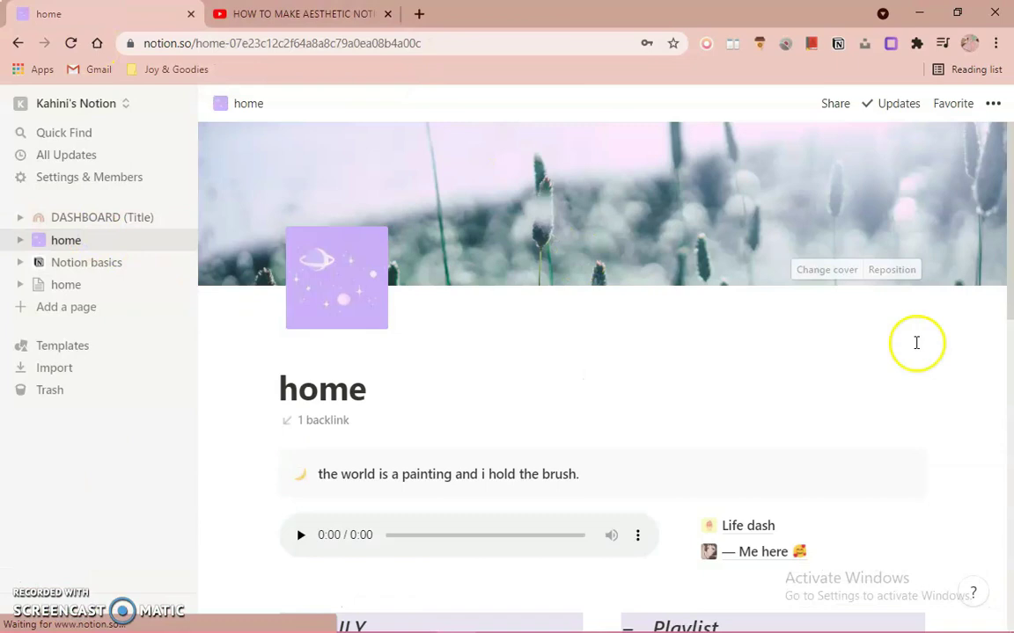
scroll(364, 261, down, 5)
scroll(677, 293, up, 3)
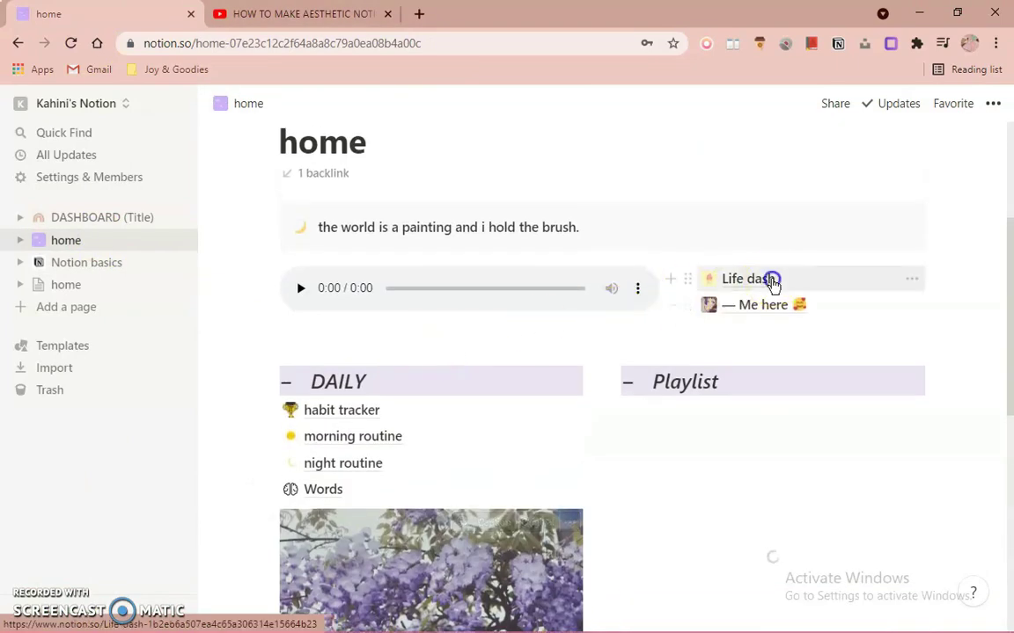
click(768, 280)
scroll(690, 277, down, 6)
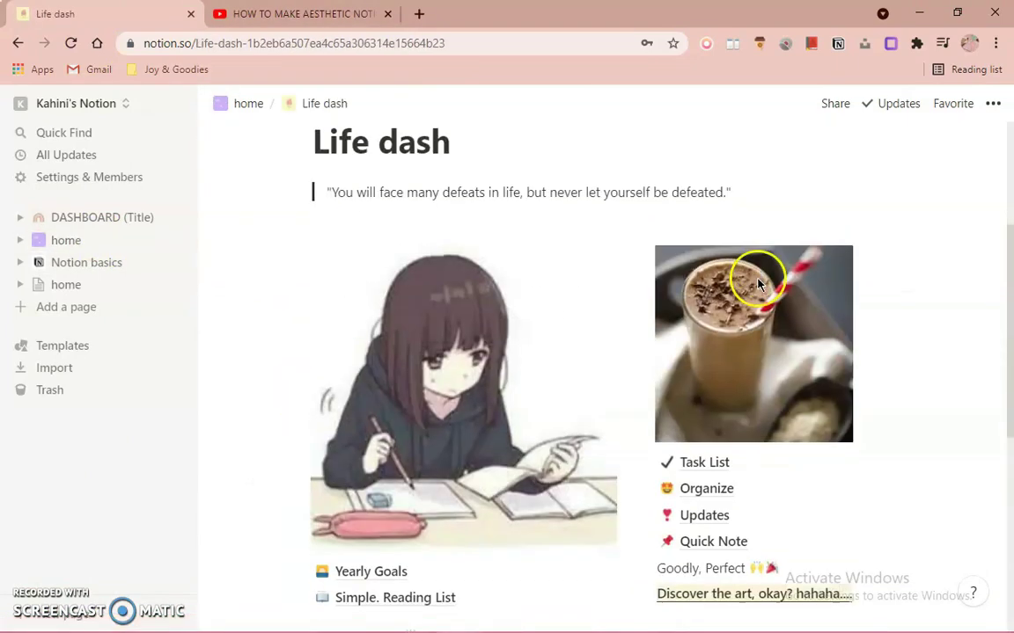
scroll(525, 340, down, 2)
click(403, 362)
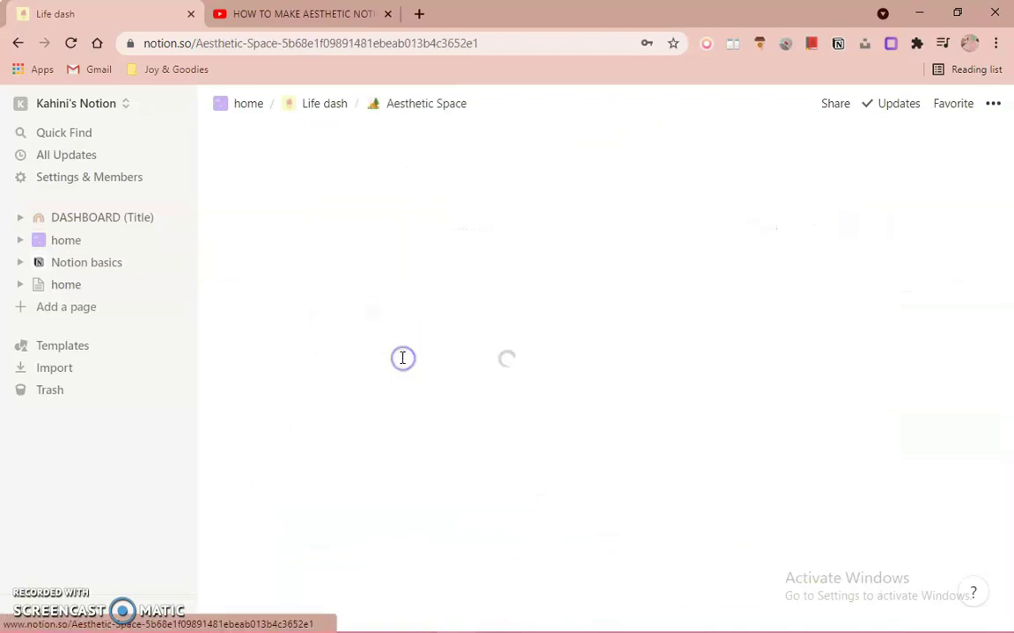
Step: Start uploading a custom icon image for the Aesthetic Space page and browse to the Lively Pictures folder
click(308, 290)
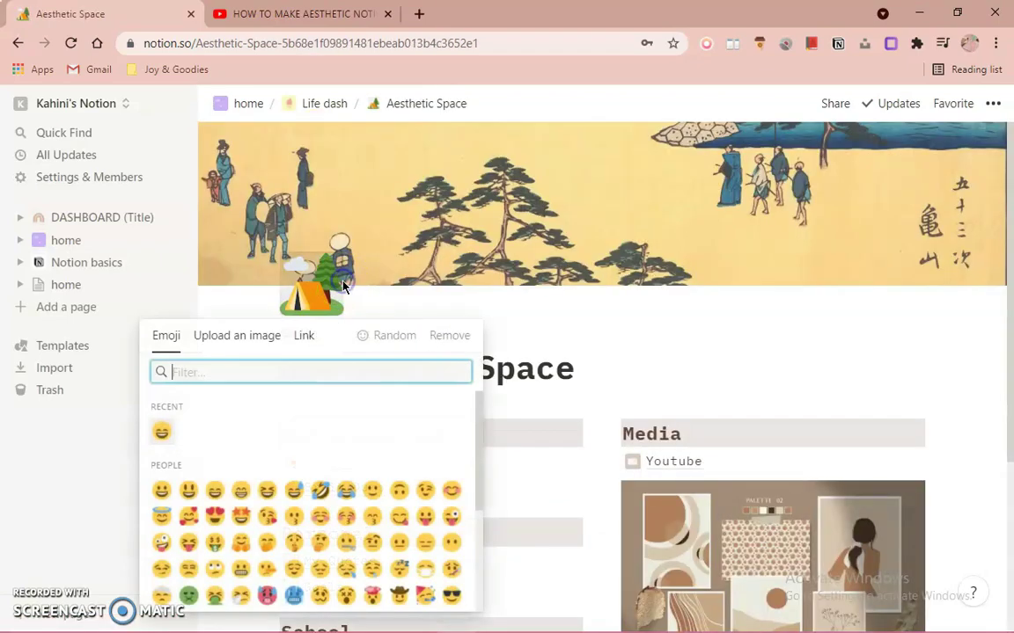
click(243, 346)
click(284, 400)
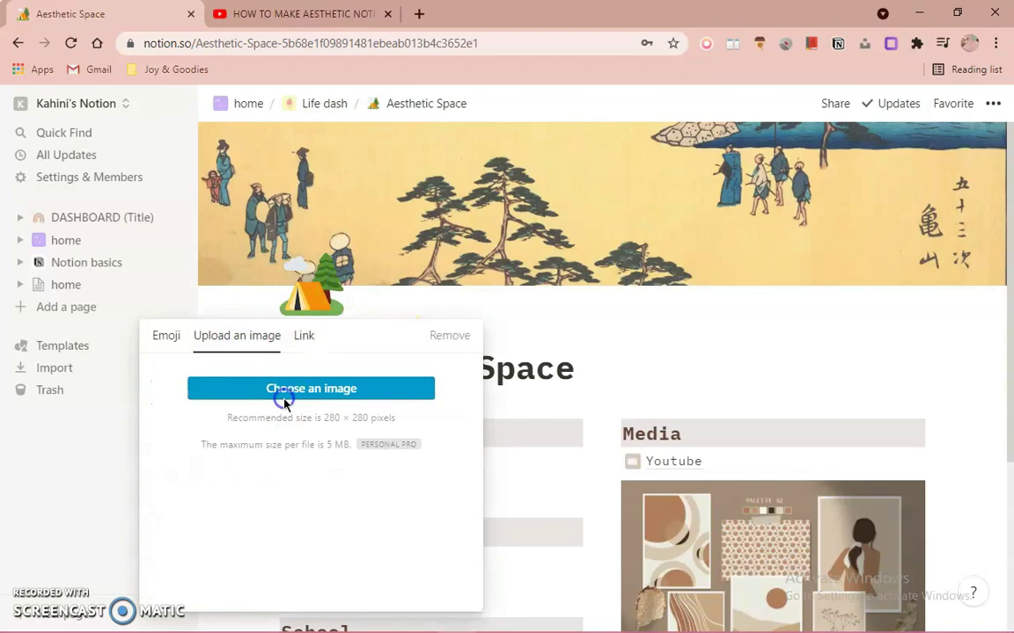
click(111, 40)
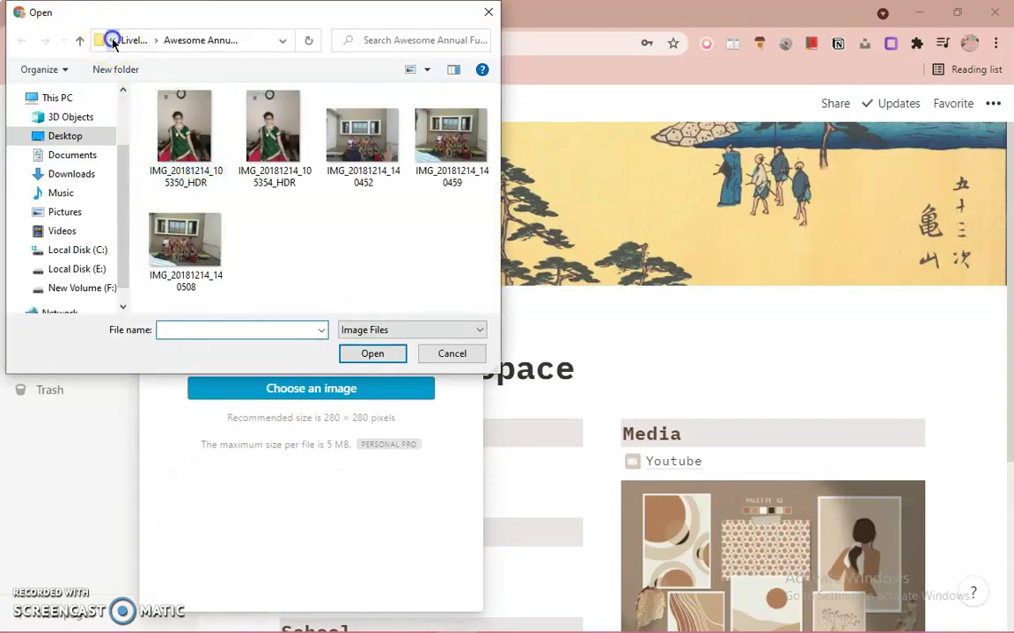
click(131, 41)
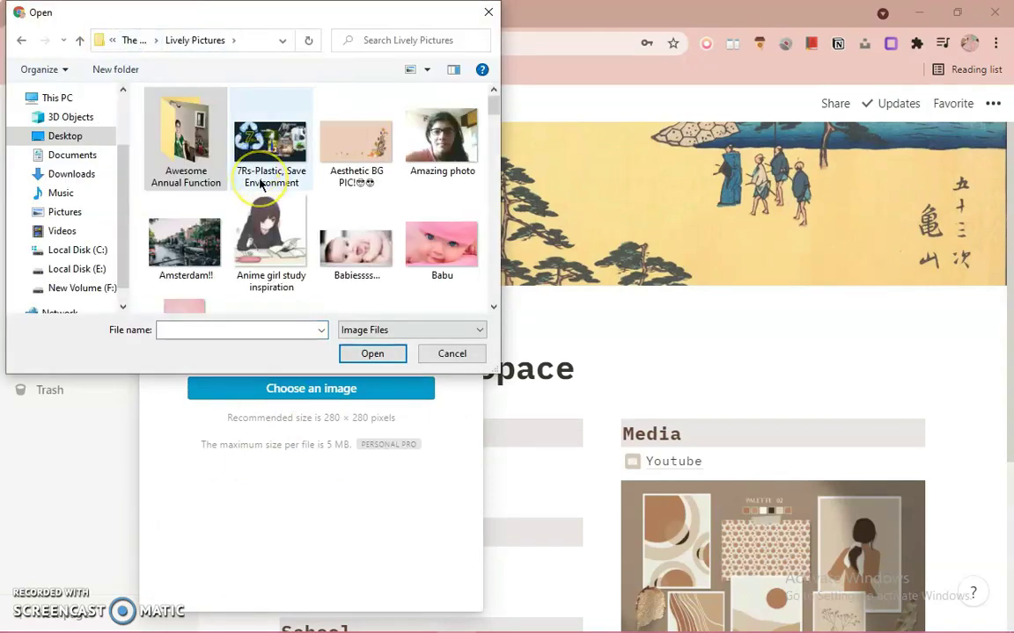
Step: Find the rainbow image Home_Decor_Cards_Prints_Notebooks_Trays_by_Micush_on_Etsy in the folder and upload it as the Aesthetic Space icon
scroll(260, 183, down, 10)
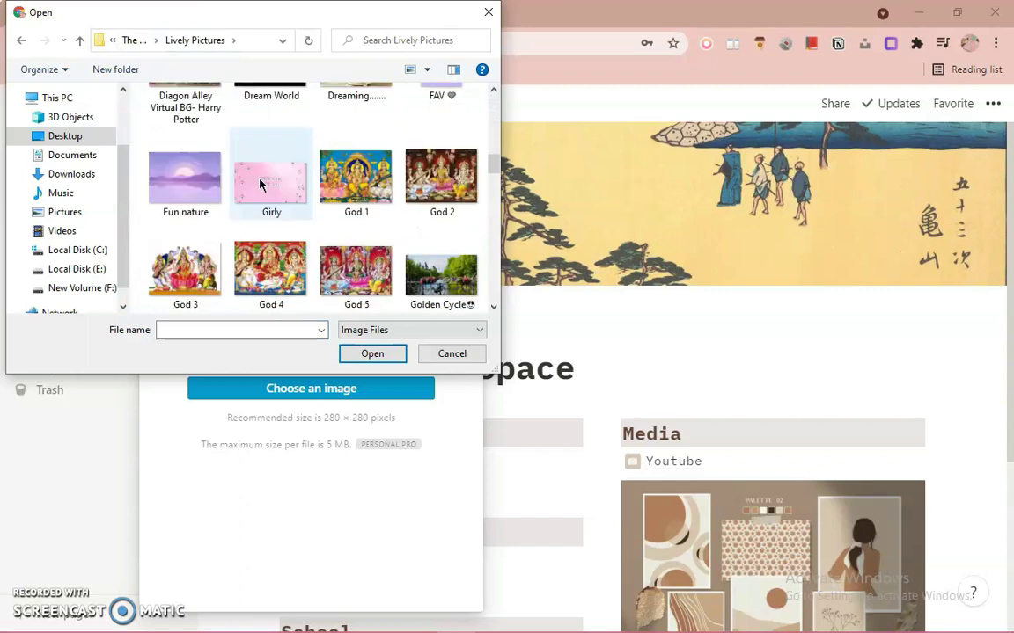
scroll(259, 183, down, 5)
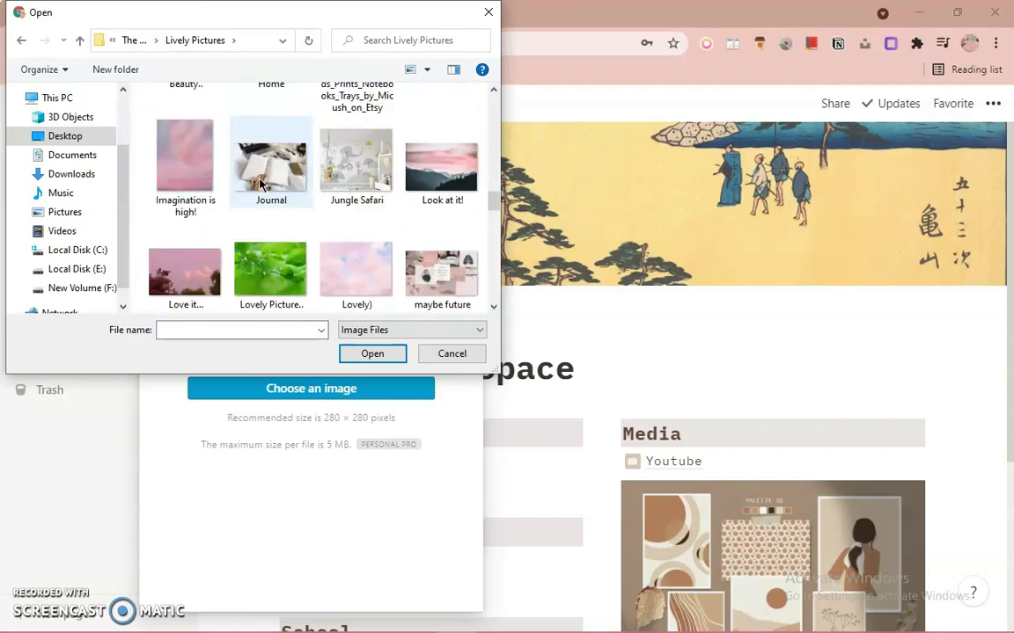
scroll(260, 183, down, 3)
scroll(259, 183, up, 1)
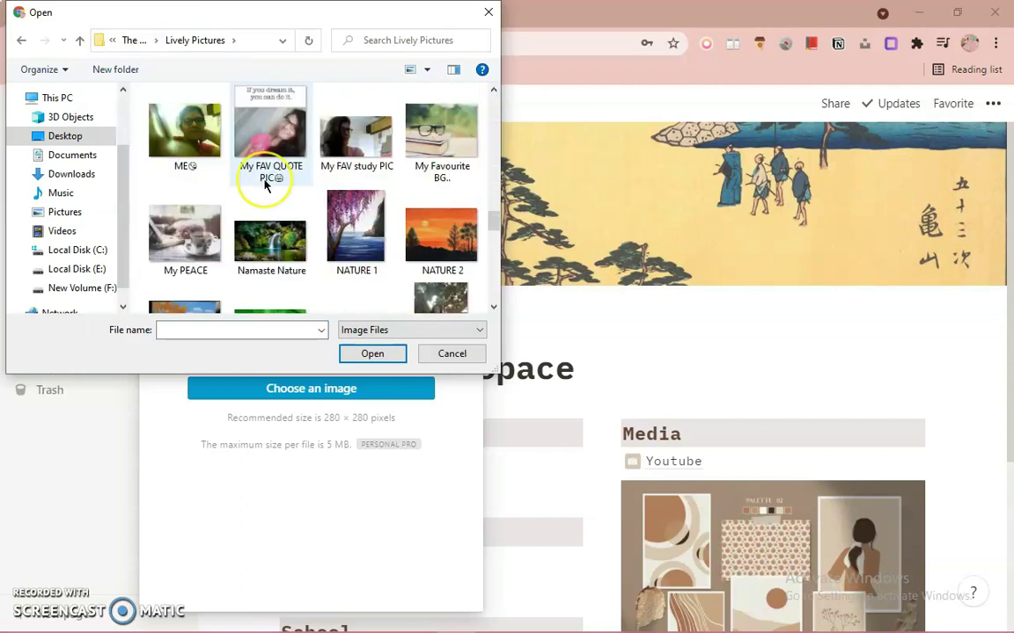
scroll(265, 183, down, 5)
scroll(265, 183, down, 2)
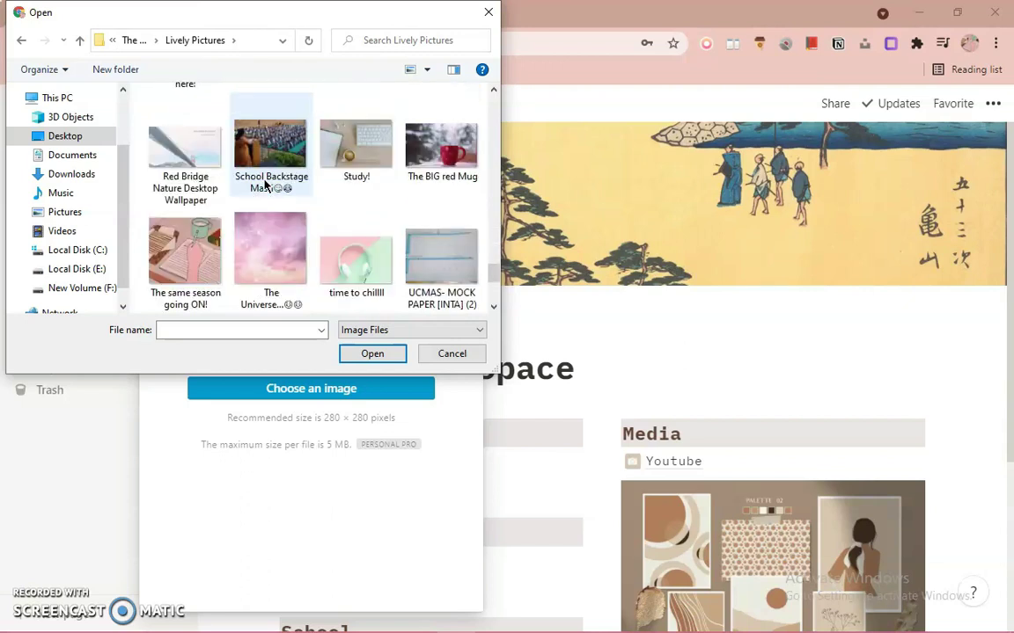
scroll(265, 183, down, 3)
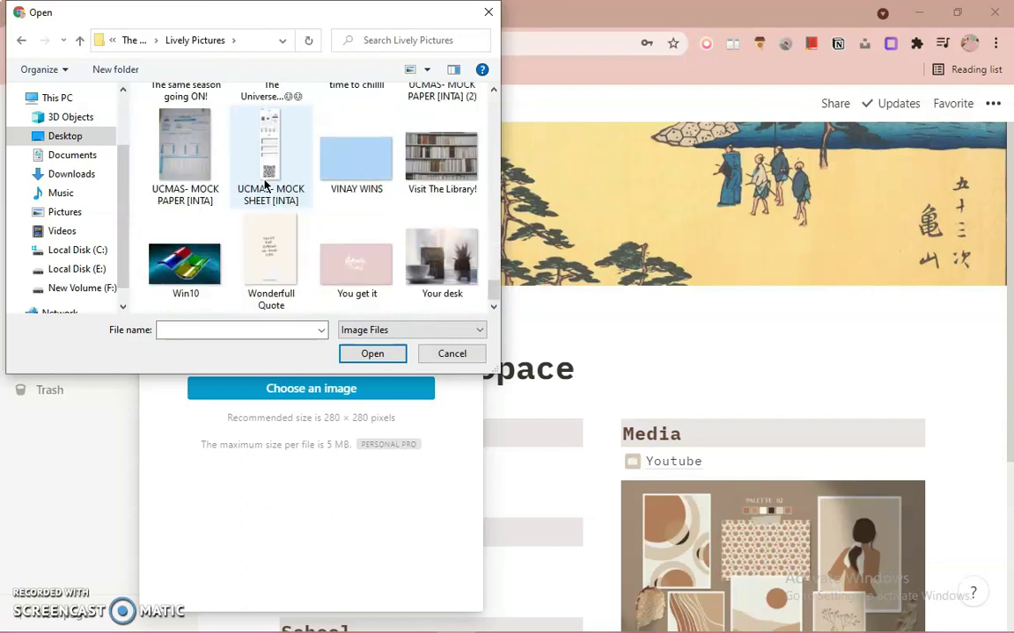
scroll(264, 183, up, 5)
scroll(425, 256, down, 3)
scroll(425, 256, up, 3)
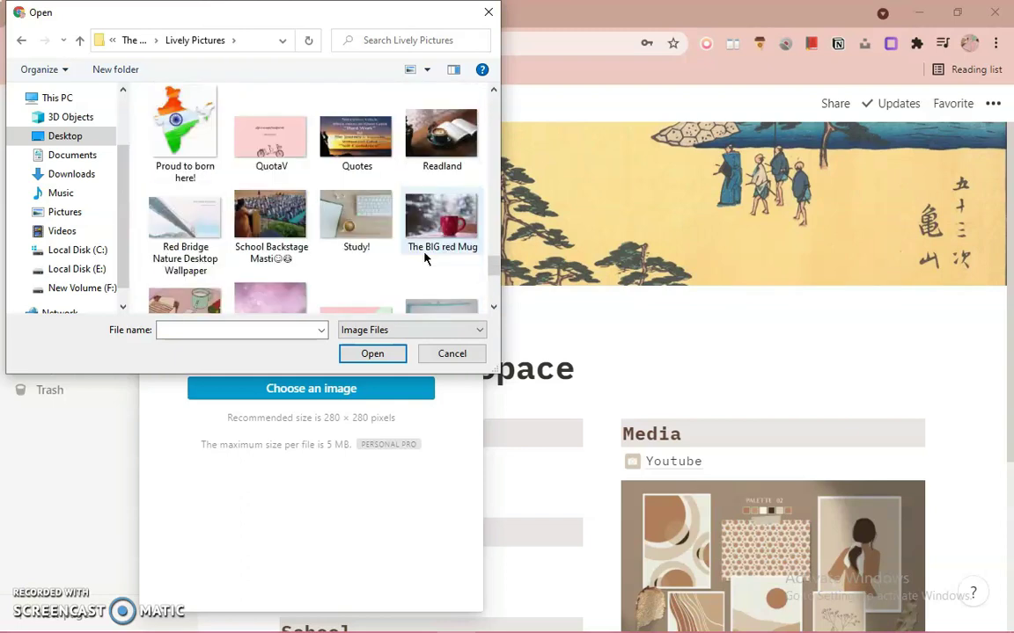
scroll(424, 256, up, 3)
scroll(425, 258, up, 2)
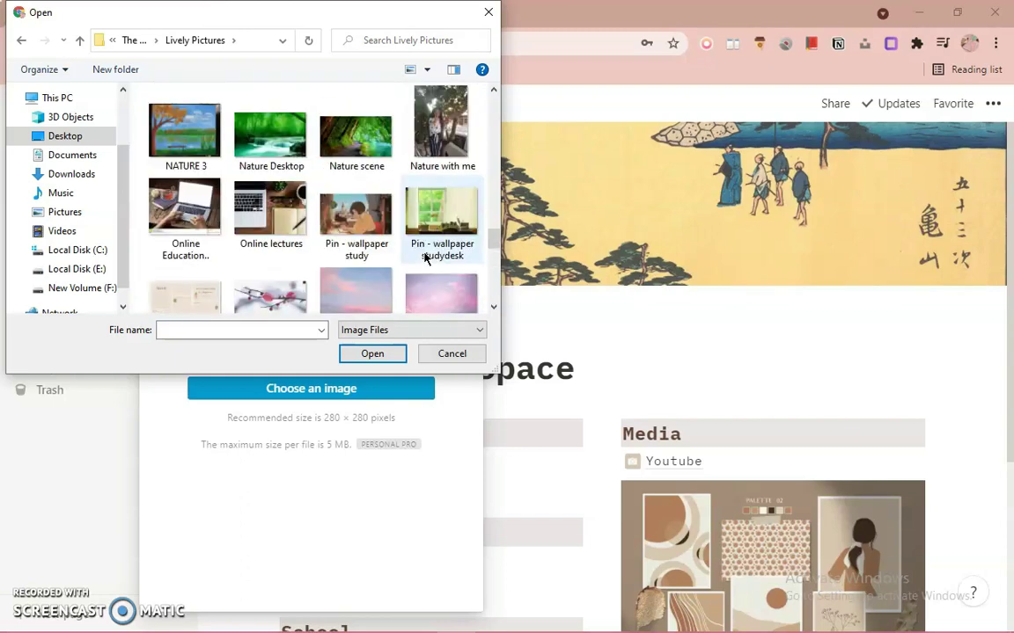
scroll(425, 256, up, 3)
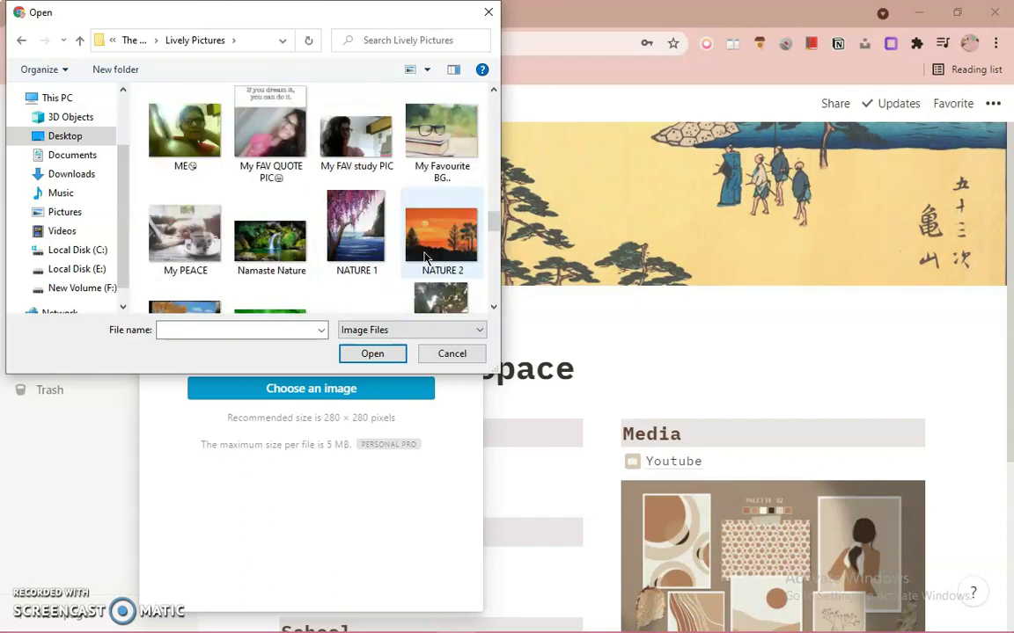
scroll(425, 256, up, 1)
scroll(425, 258, up, 1)
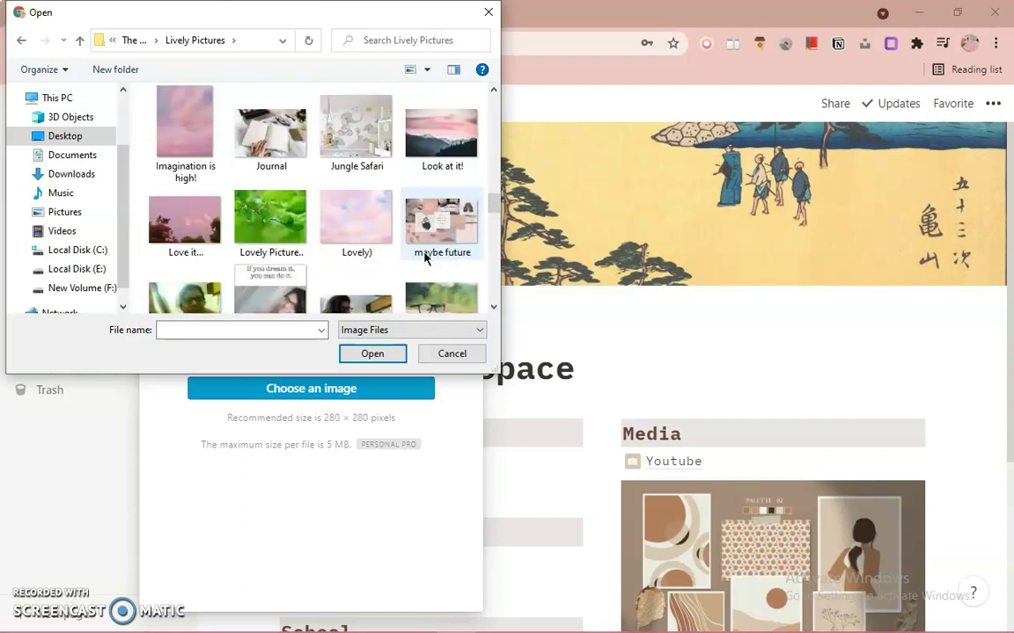
scroll(425, 256, up, 1)
click(357, 146)
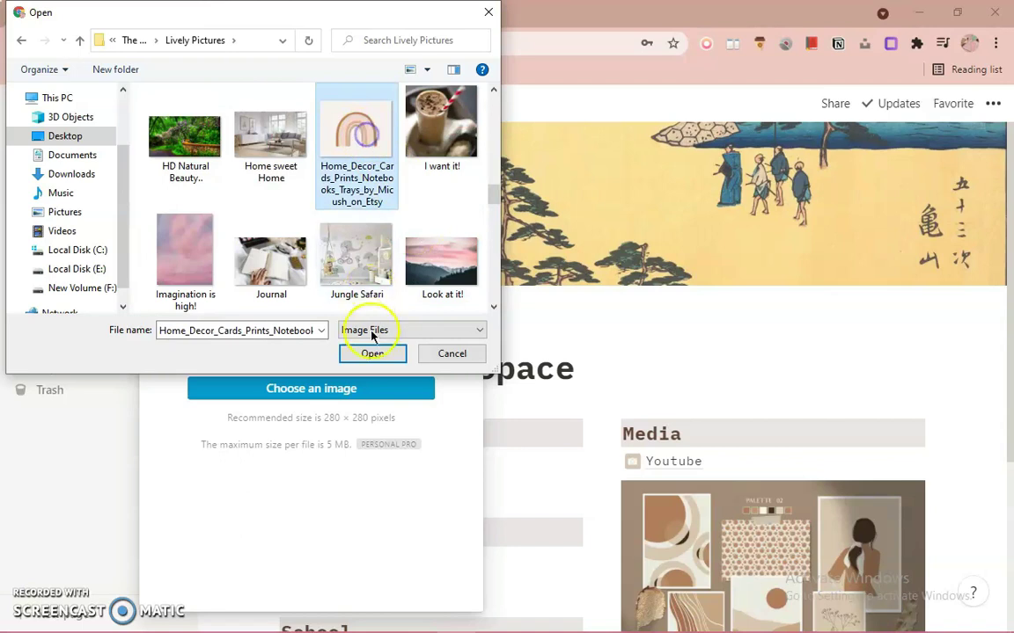
click(372, 353)
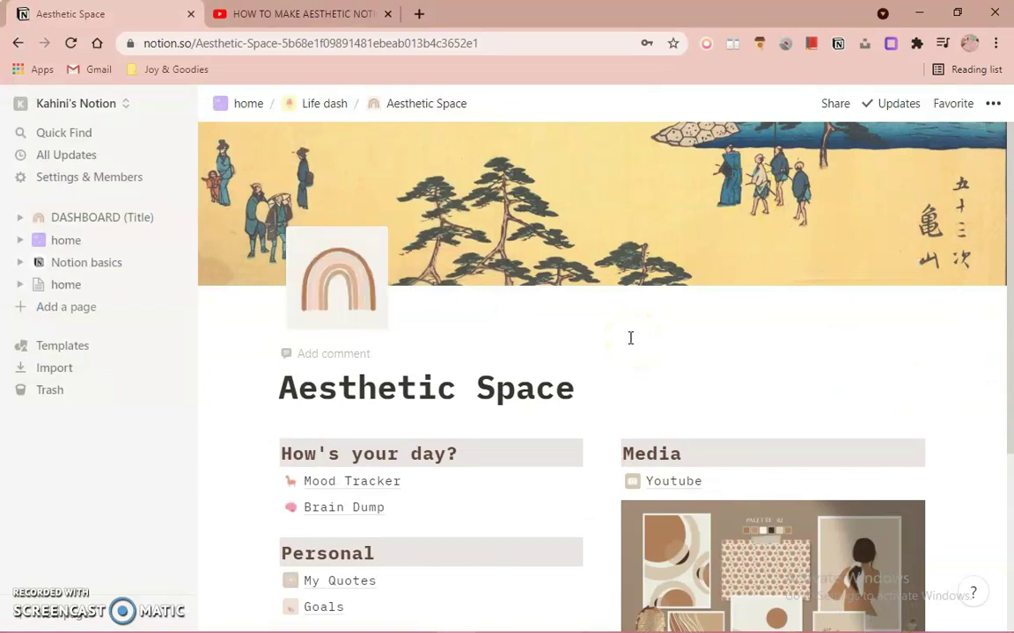
Step: Open the duplicated DASHBOARD (Title) page and delete it from the workspace
click(97, 213)
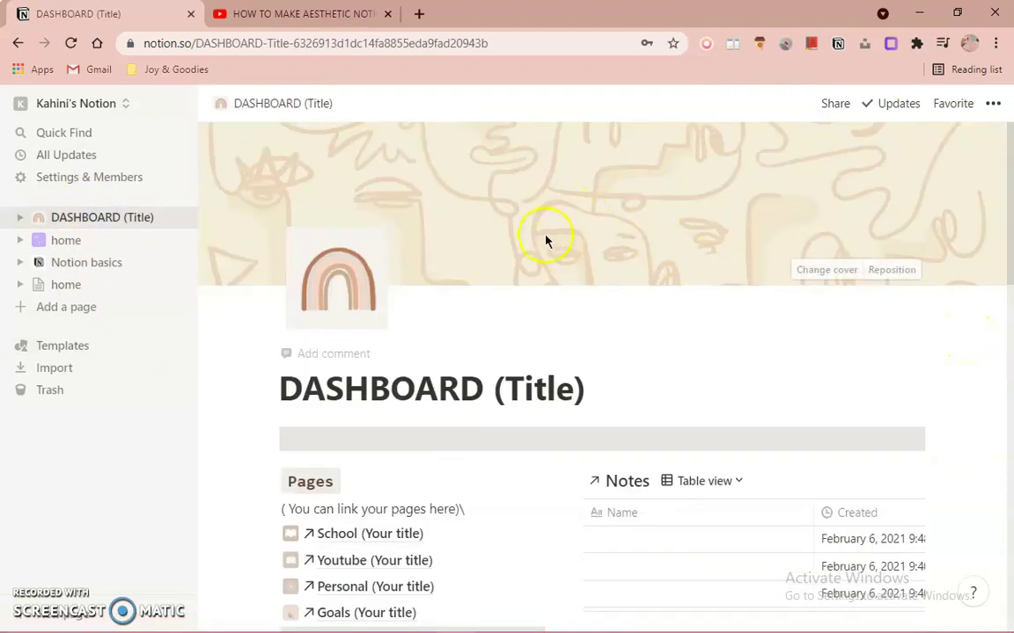
click(158, 218)
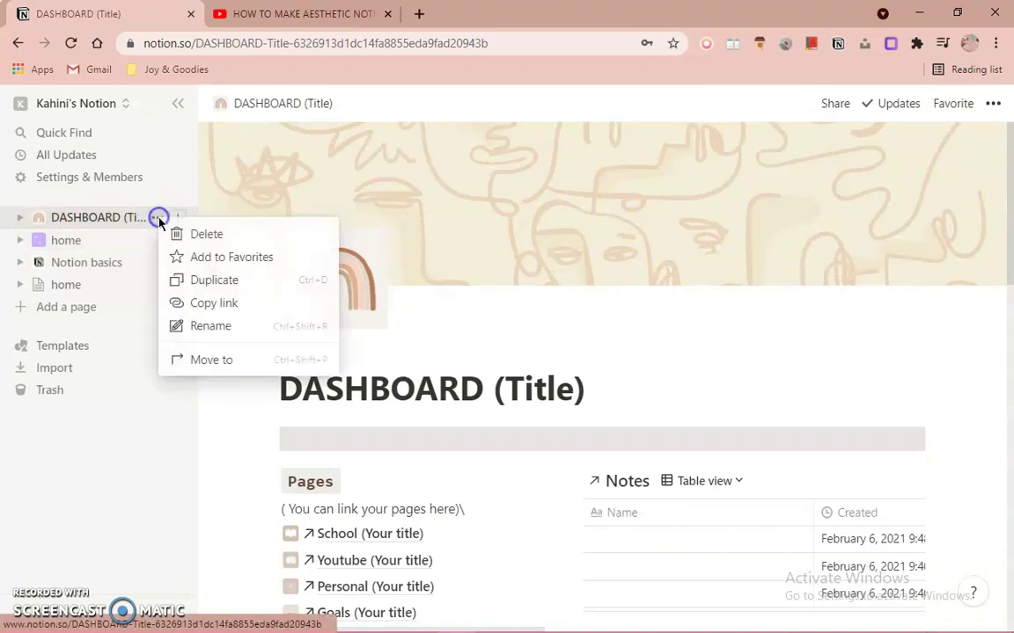
click(205, 234)
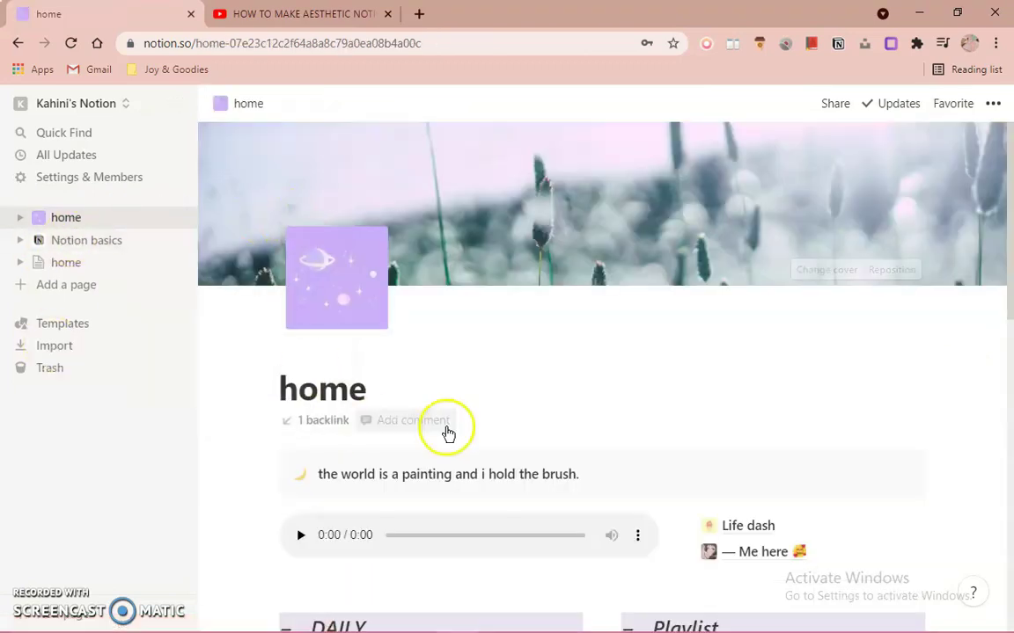
Step: Return to the Aesthetic Space subpage by way of Life dash
click(814, 535)
scroll(589, 287, down, 8)
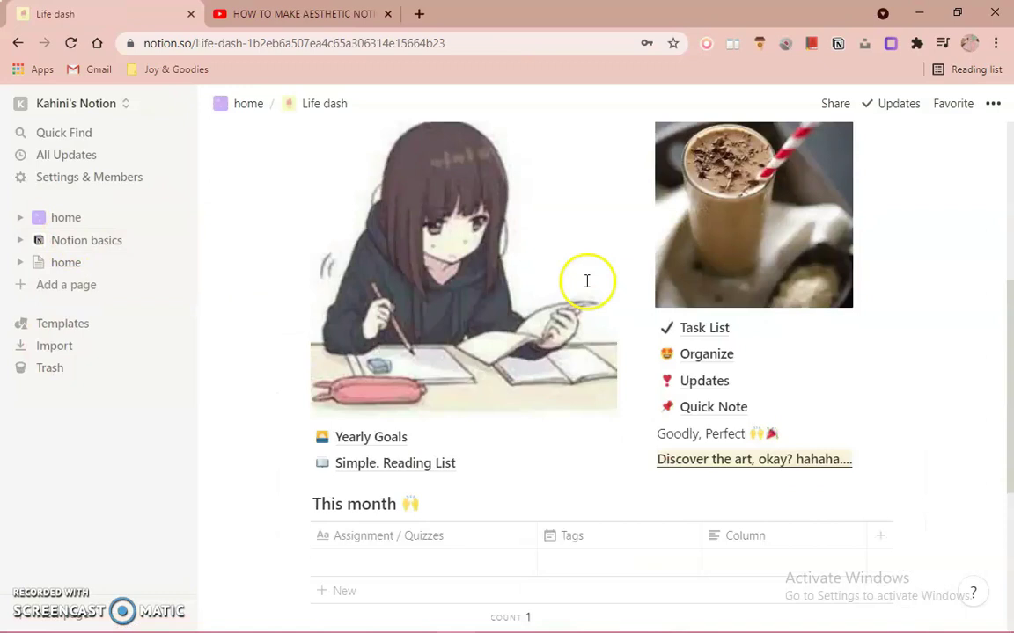
scroll(409, 423, up, 3)
click(382, 572)
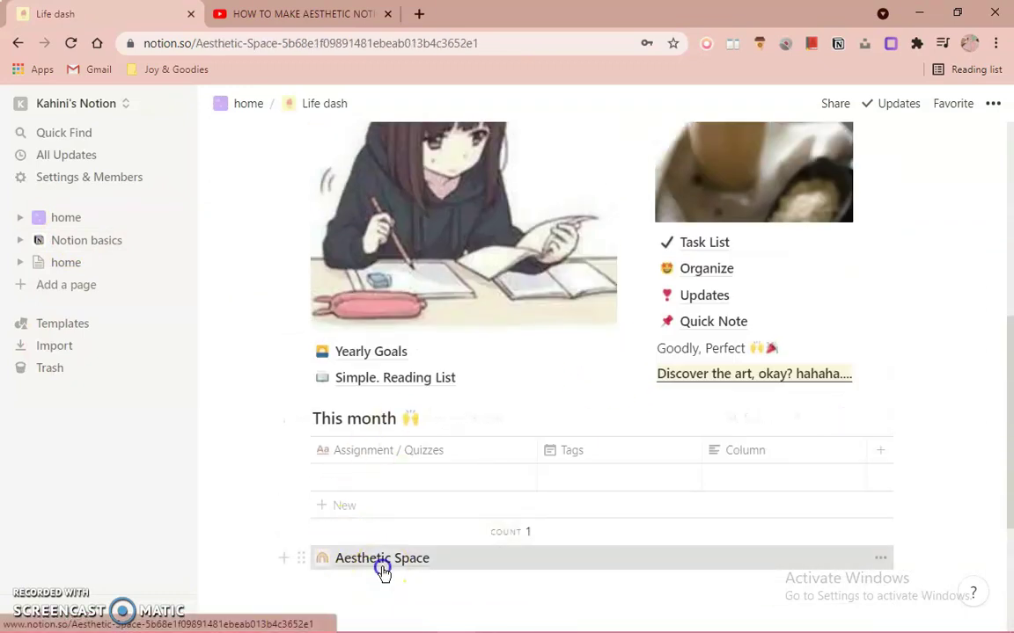
scroll(611, 375, down, 1)
scroll(861, 416, up, 1)
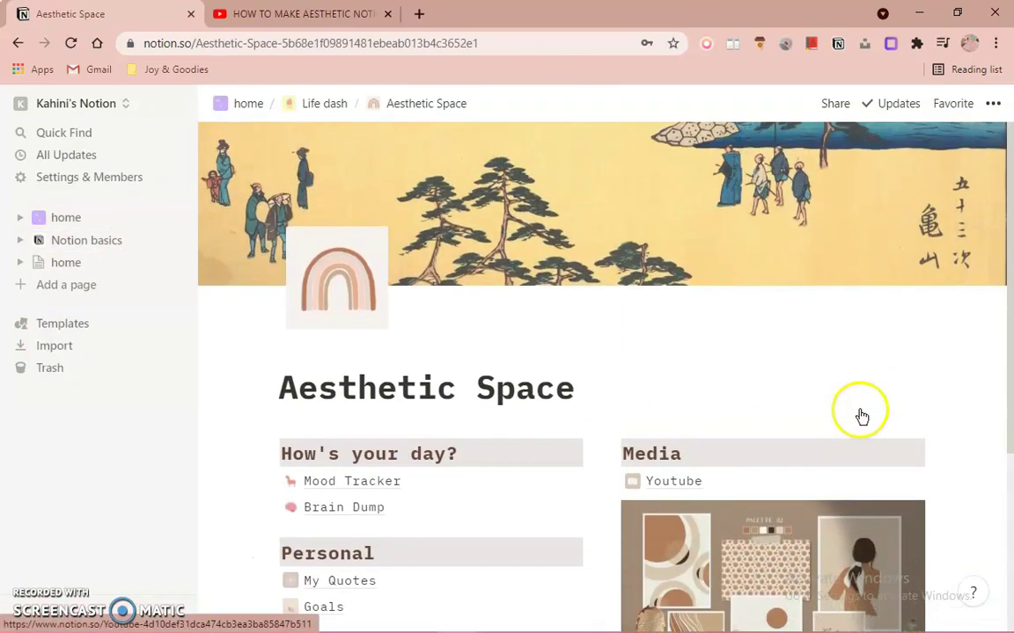
Step: Open the Aesthetic Space cover options, search Unsplash for "vintage" and browse the images
click(813, 270)
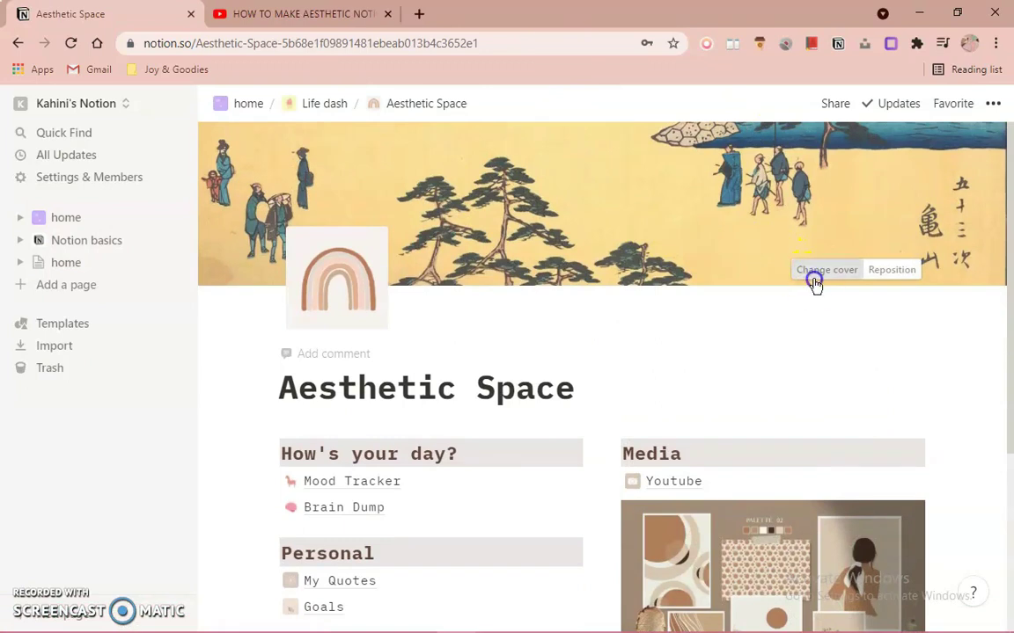
click(748, 296)
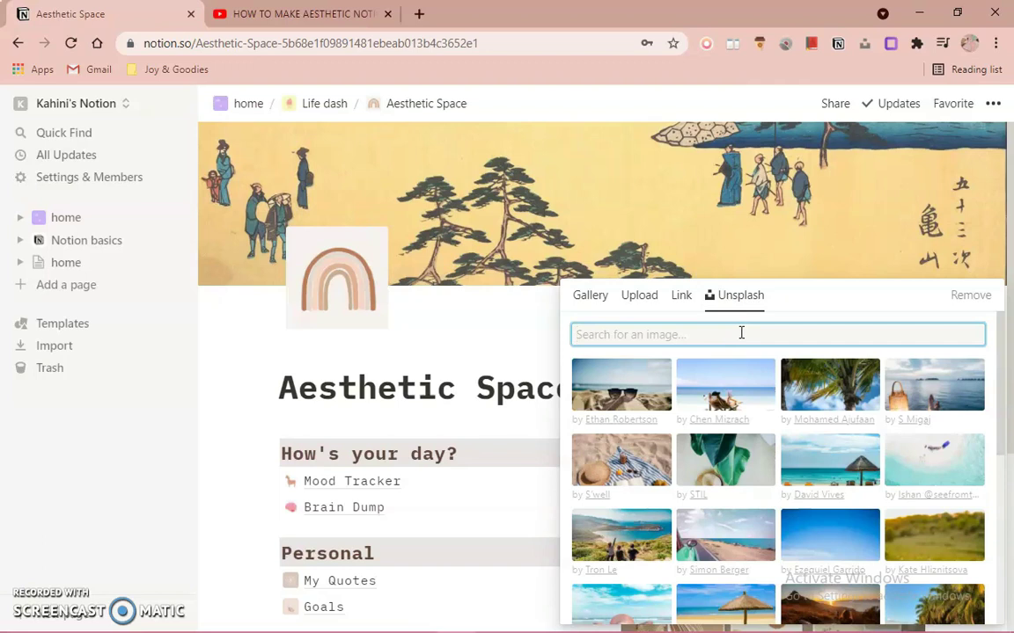
text(vin)
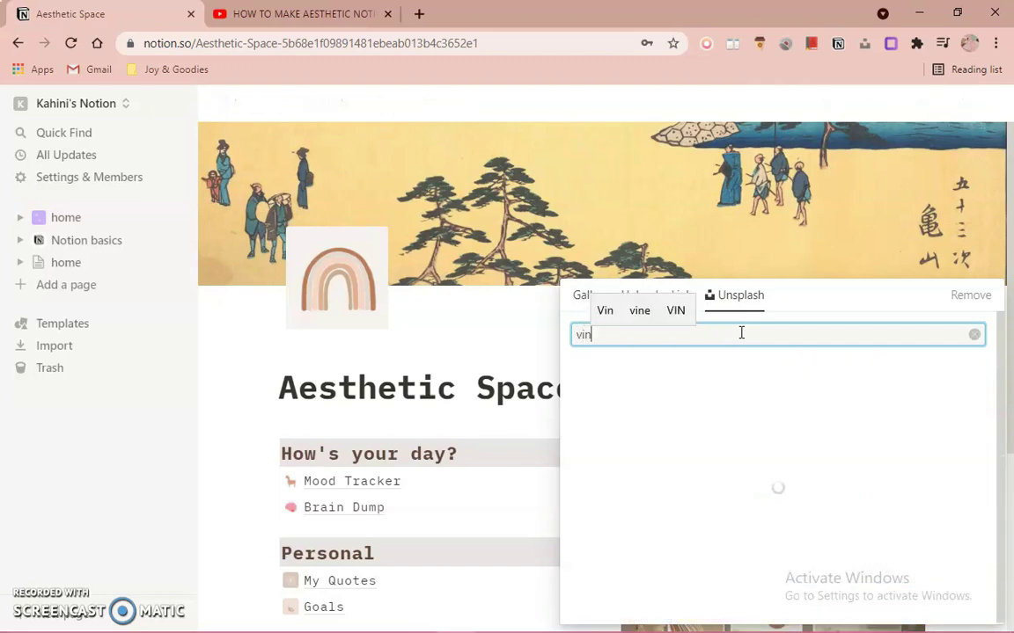
text(tage)
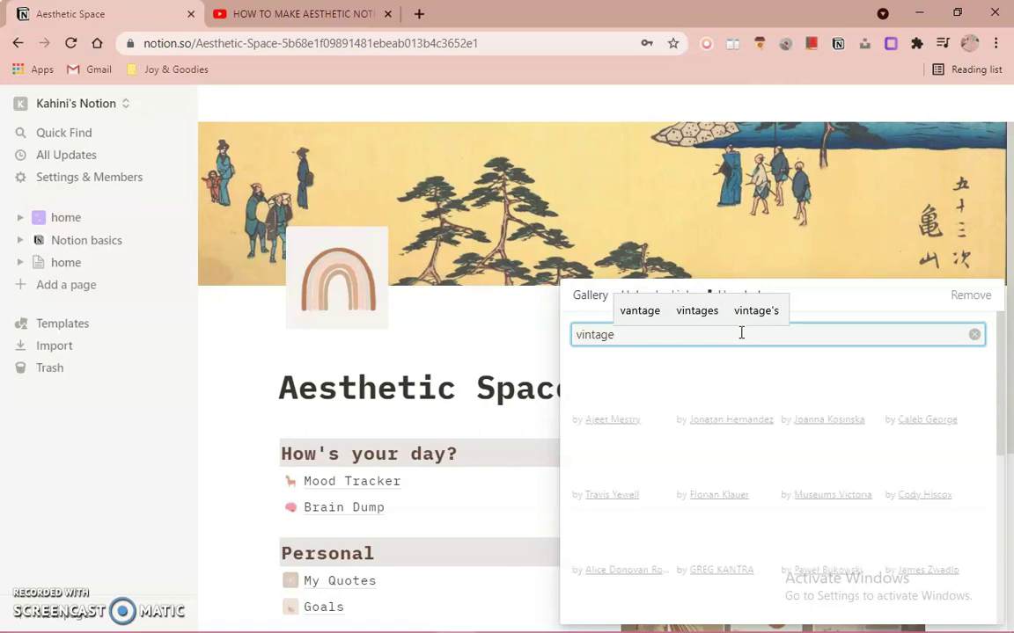
scroll(741, 335, down, 5)
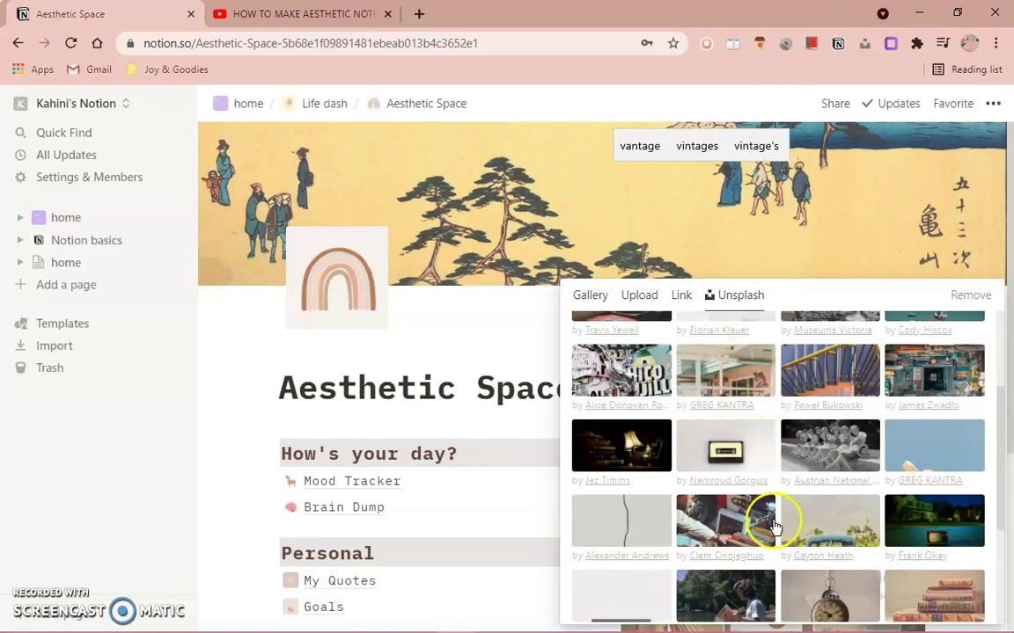
scroll(777, 528, down, 2)
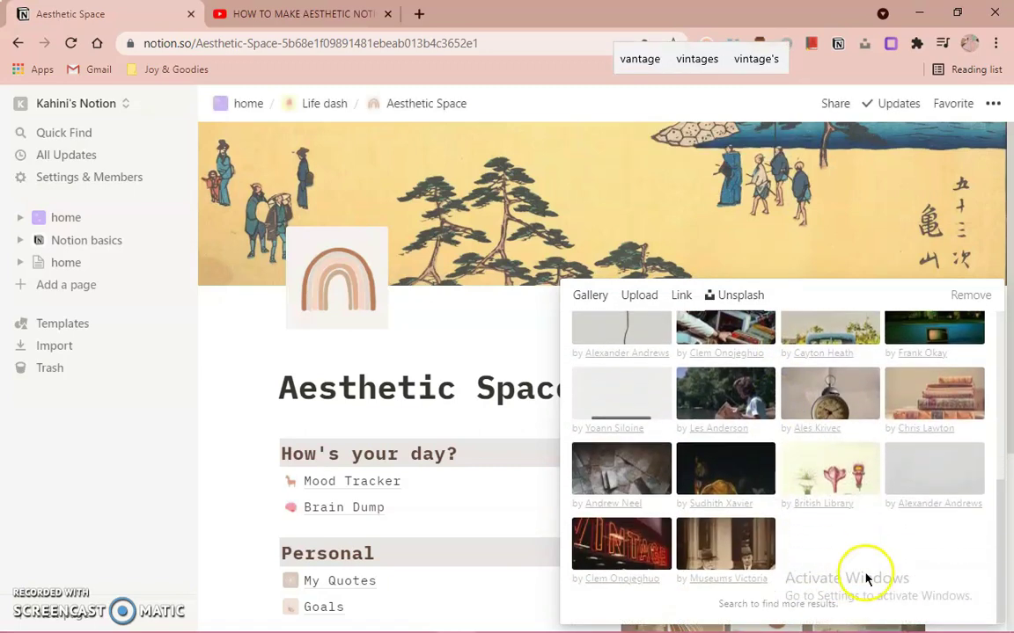
scroll(867, 578, up, 7)
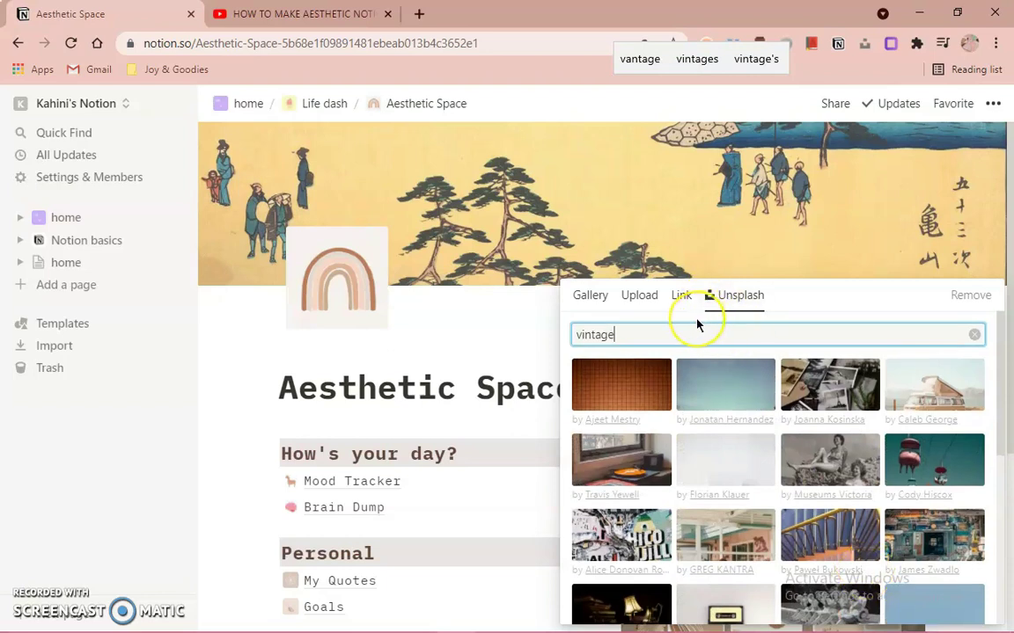
Step: Replace the Unsplash search term with "aesthetic brown" and browse the images for a matching cover
key(BackSpace)
key(BackSpace)
key(BackSpace)
key(BackSpace)
key(BackSpace)
key(BackSpace)
key(BackSpace)
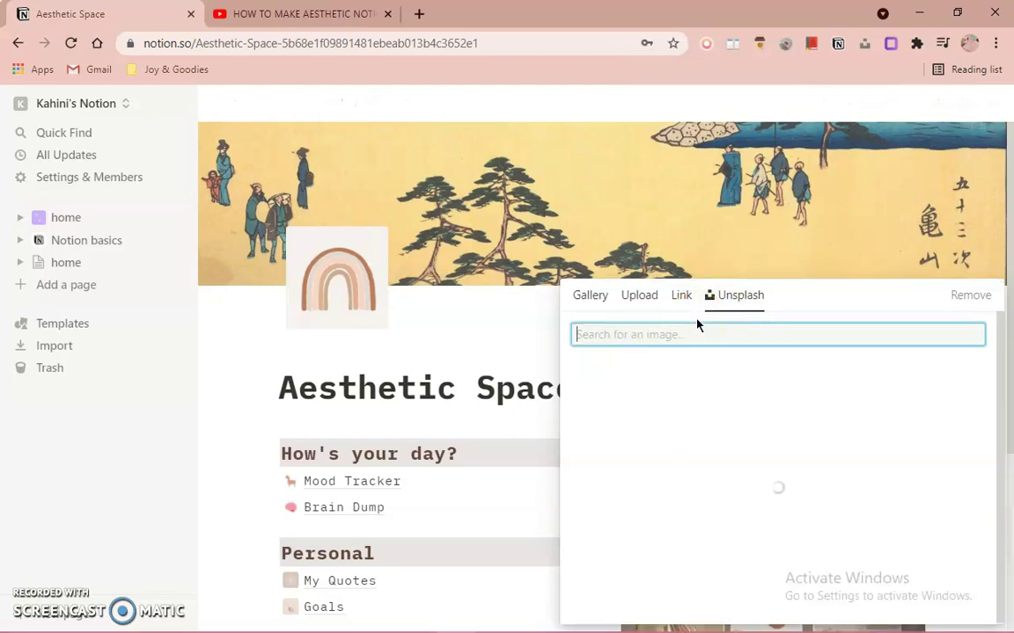
text(aesth)
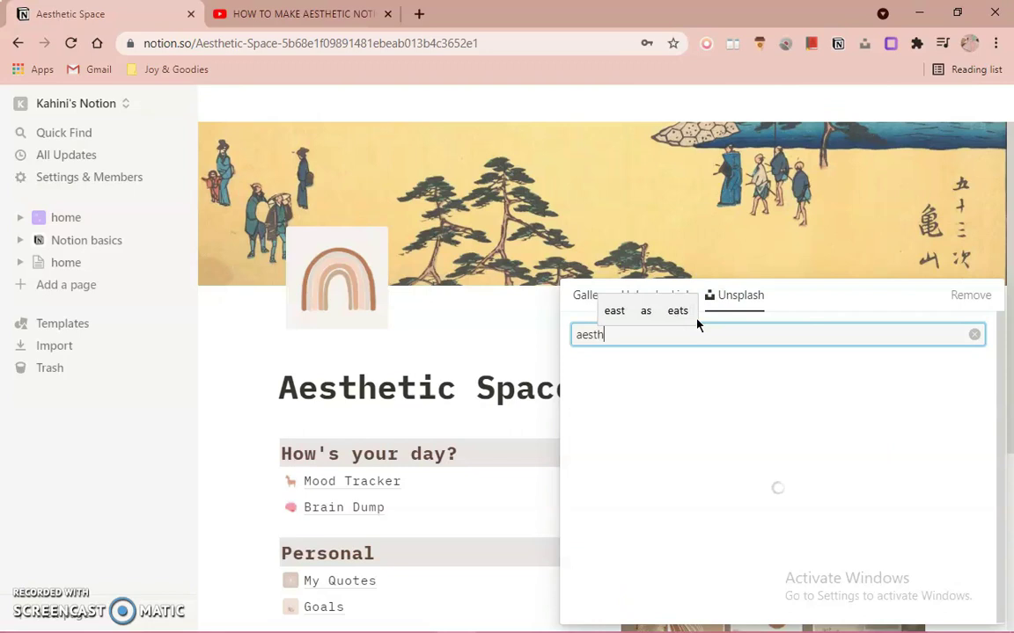
text(etic b)
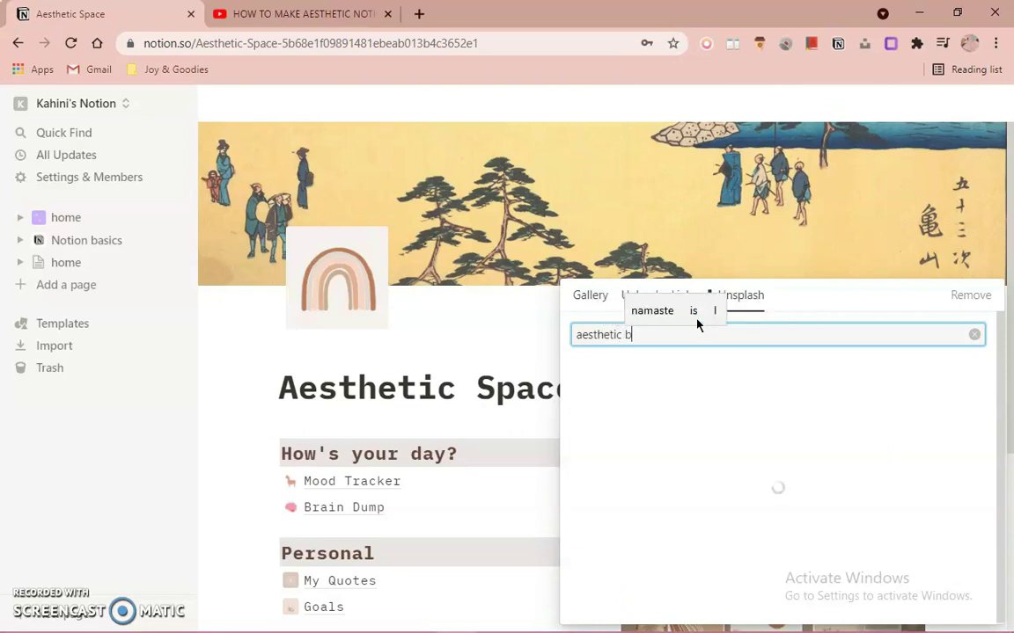
text(rown)
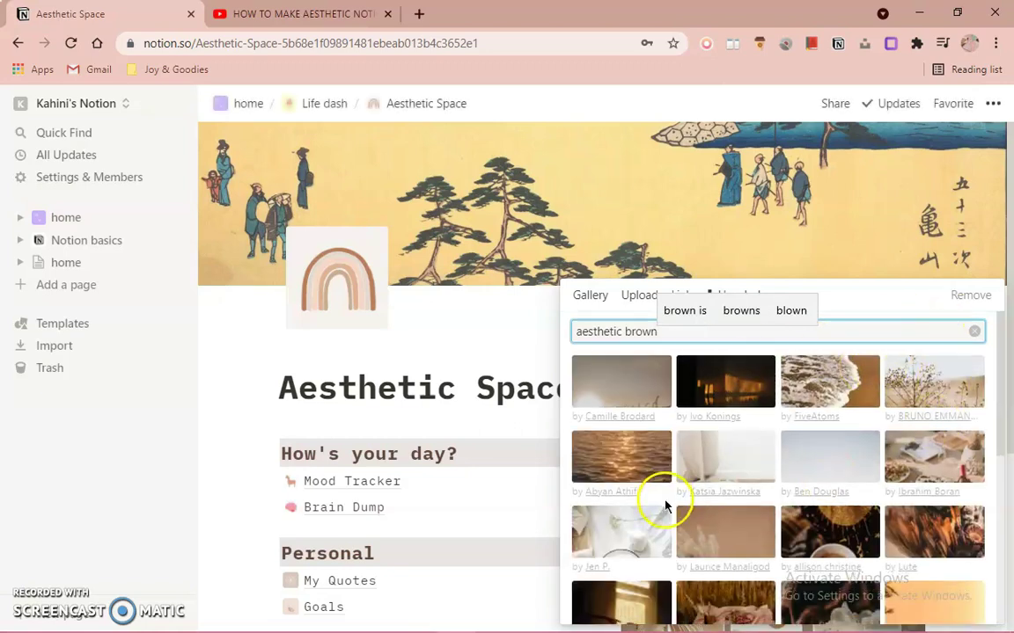
scroll(635, 514, down, 2)
scroll(635, 515, down, 3)
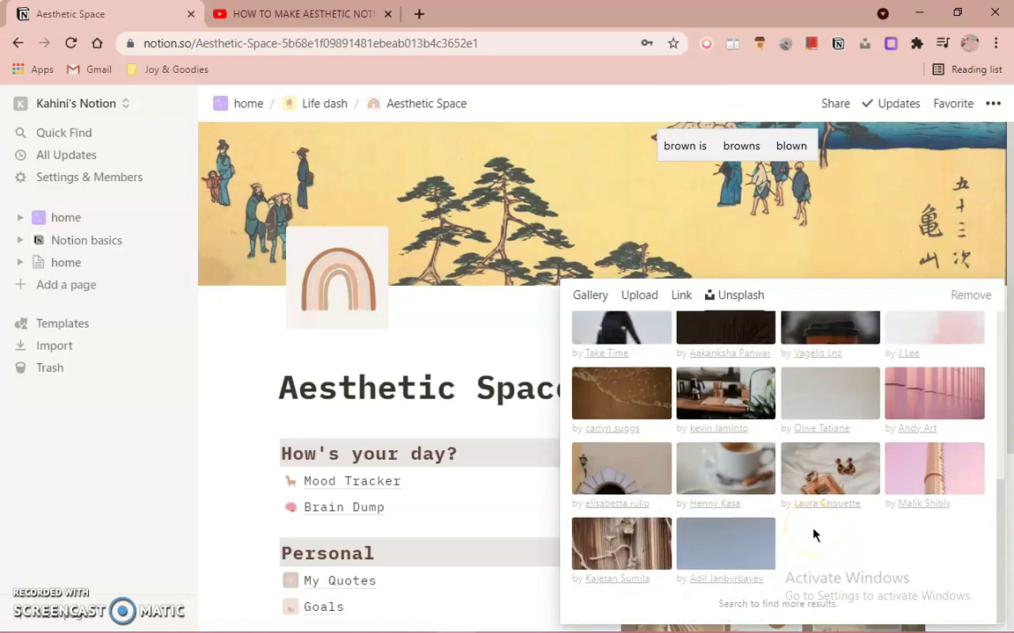
scroll(813, 535, up, 5)
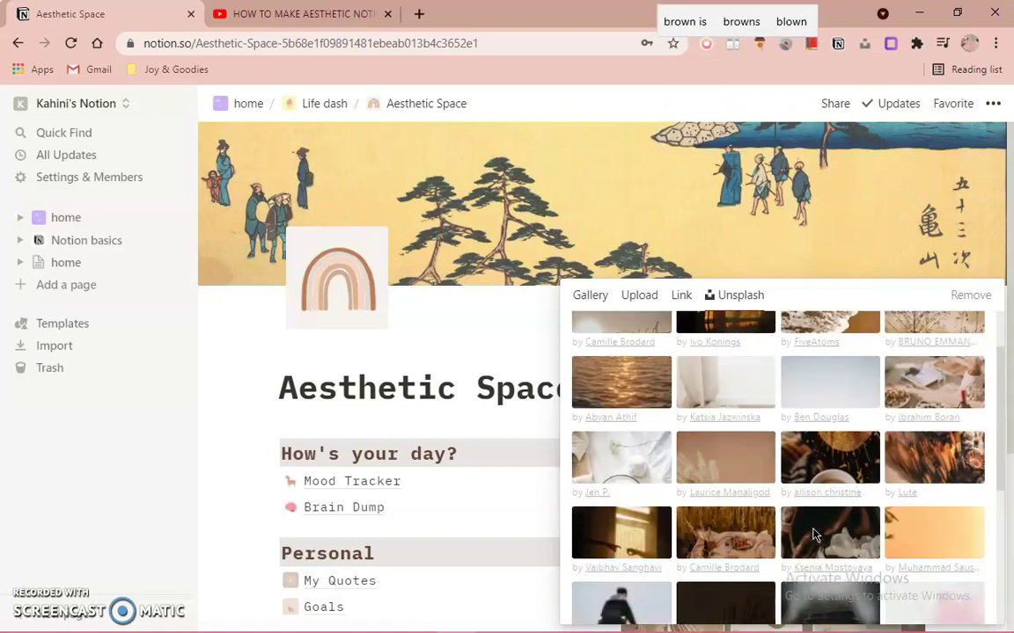
Step: Try the dried-branches photo and then the dried-grass photo with small blue flowers as the page cover
click(921, 382)
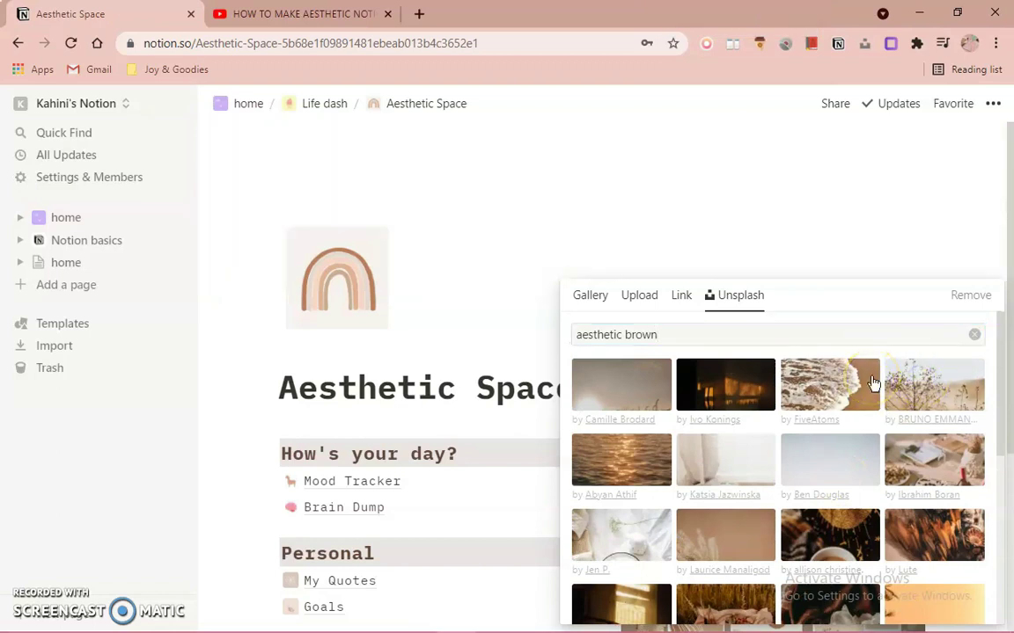
click(906, 357)
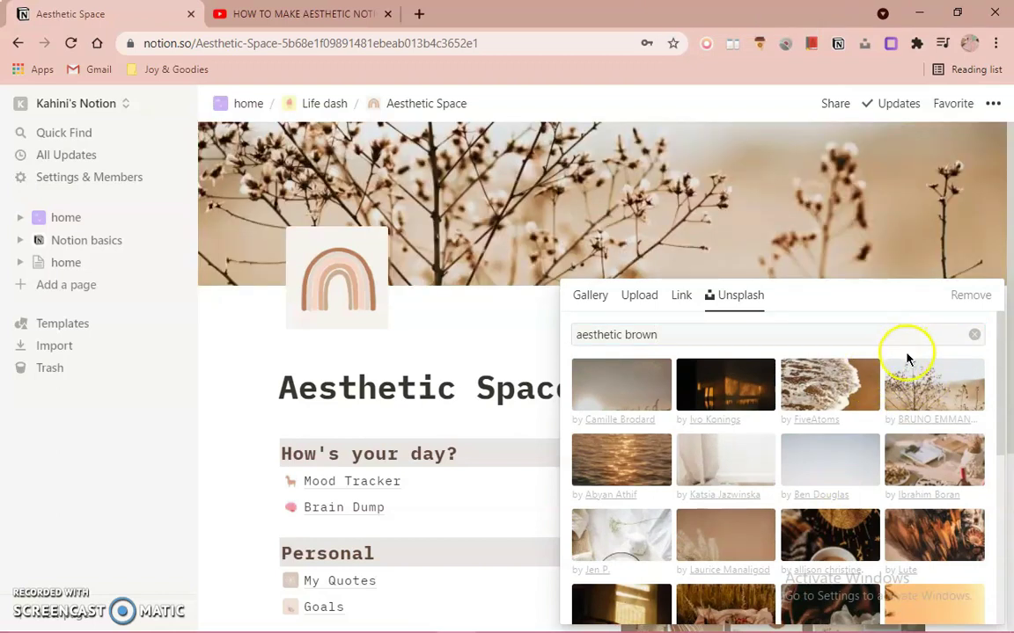
scroll(873, 403, down, 2)
click(932, 387)
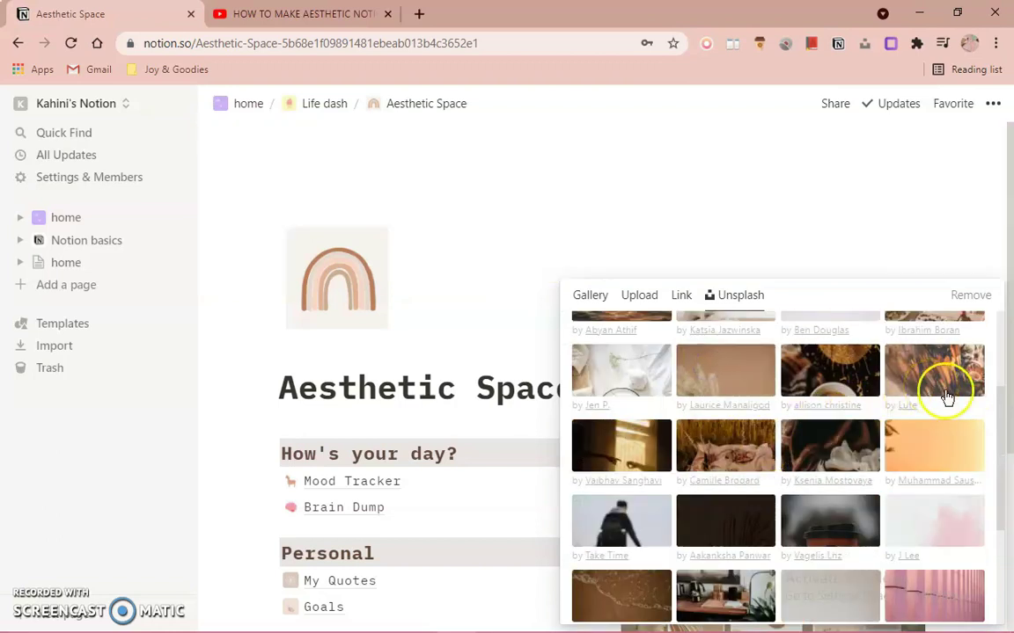
scroll(947, 398, up, 1)
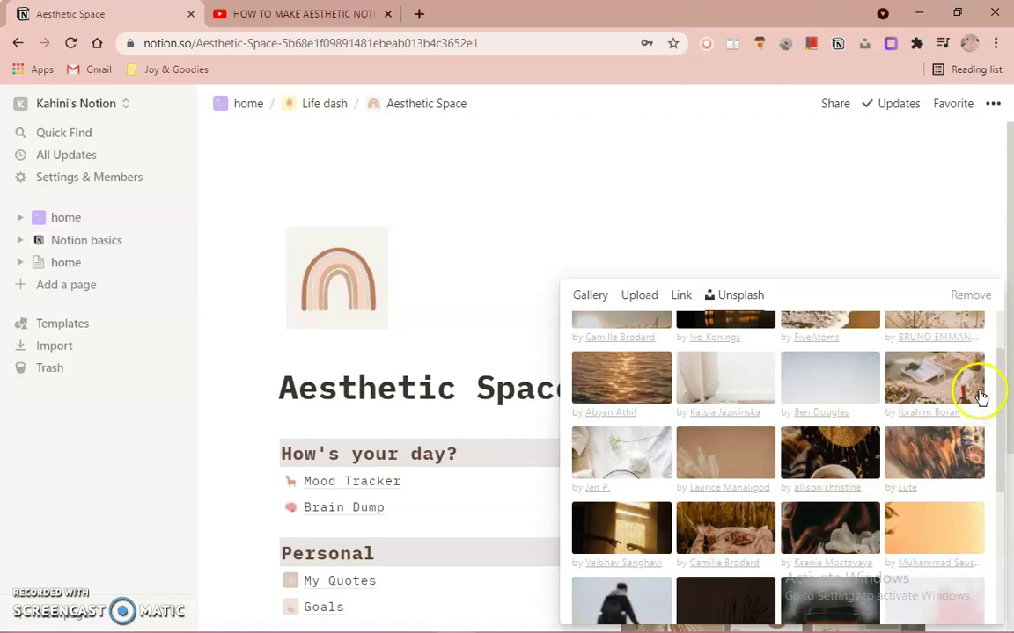
scroll(785, 434, down, 1)
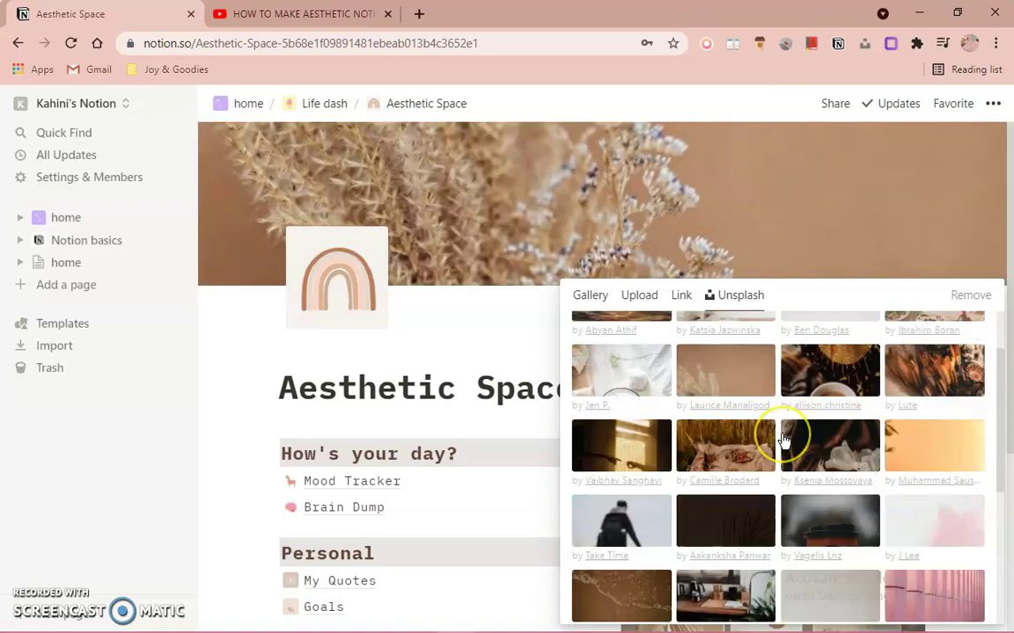
scroll(785, 440, down, 2)
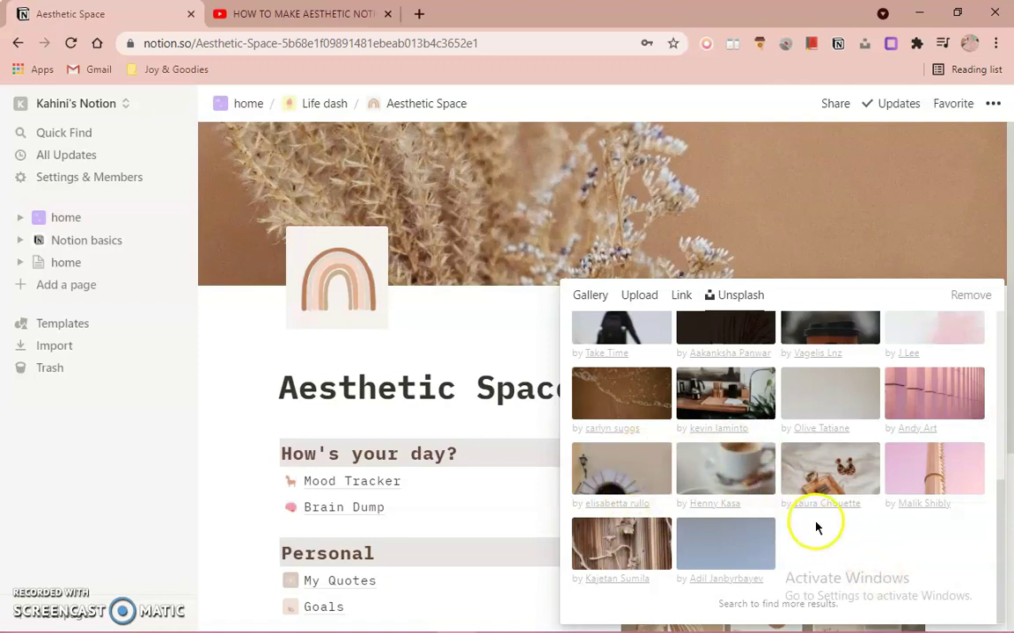
scroll(842, 478, up, 5)
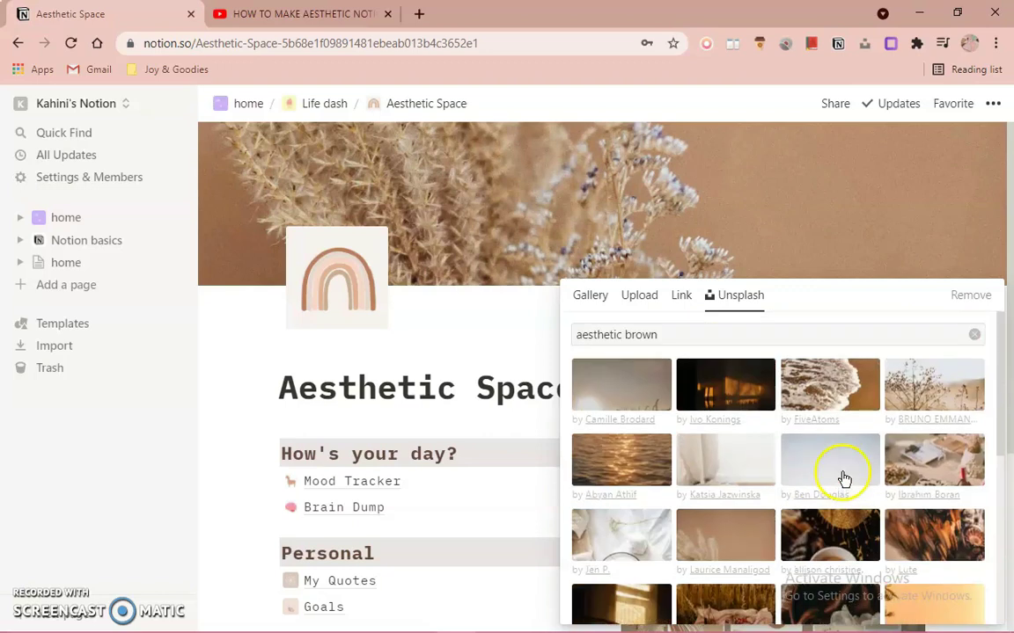
Step: Set the dried-branches photo from the aesthetic brown images as the Aesthetic Space cover and adjust its position
click(955, 393)
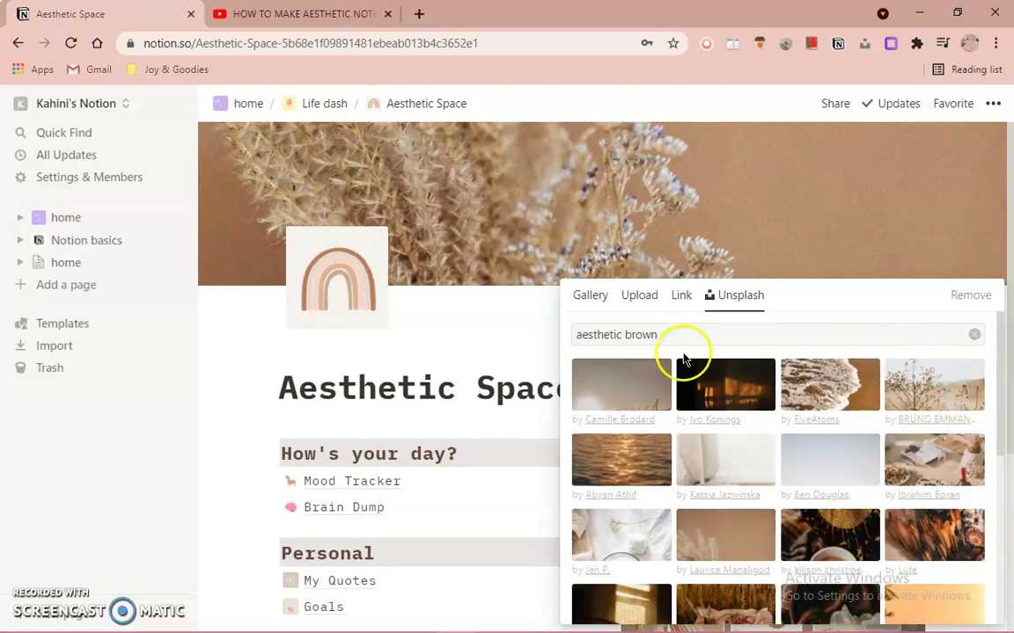
click(528, 341)
mouse_move(760, 219)
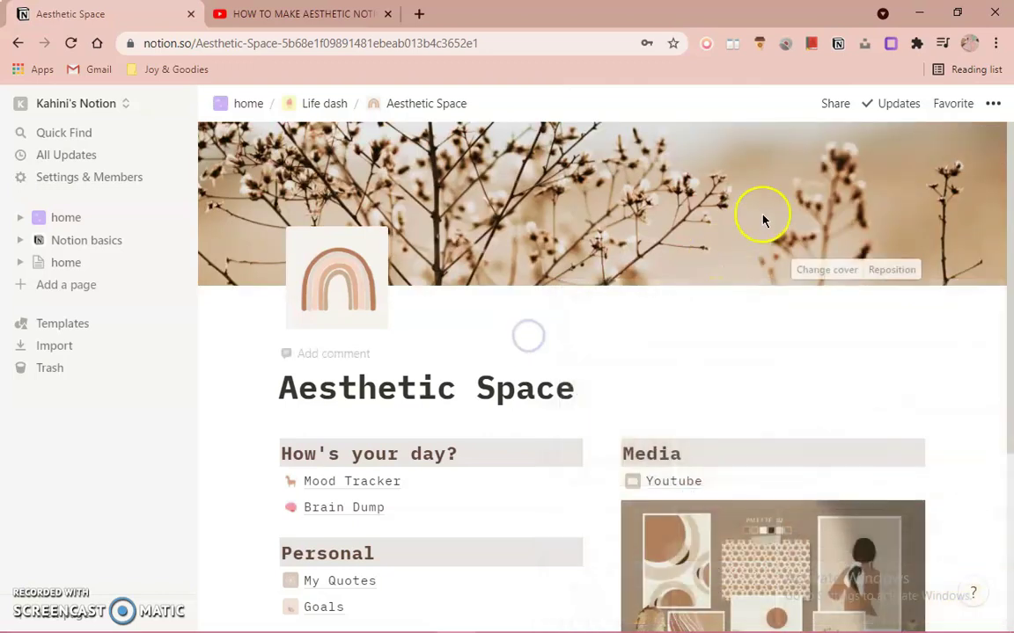
click(893, 270)
drag(803, 199, 749, 217)
click(857, 270)
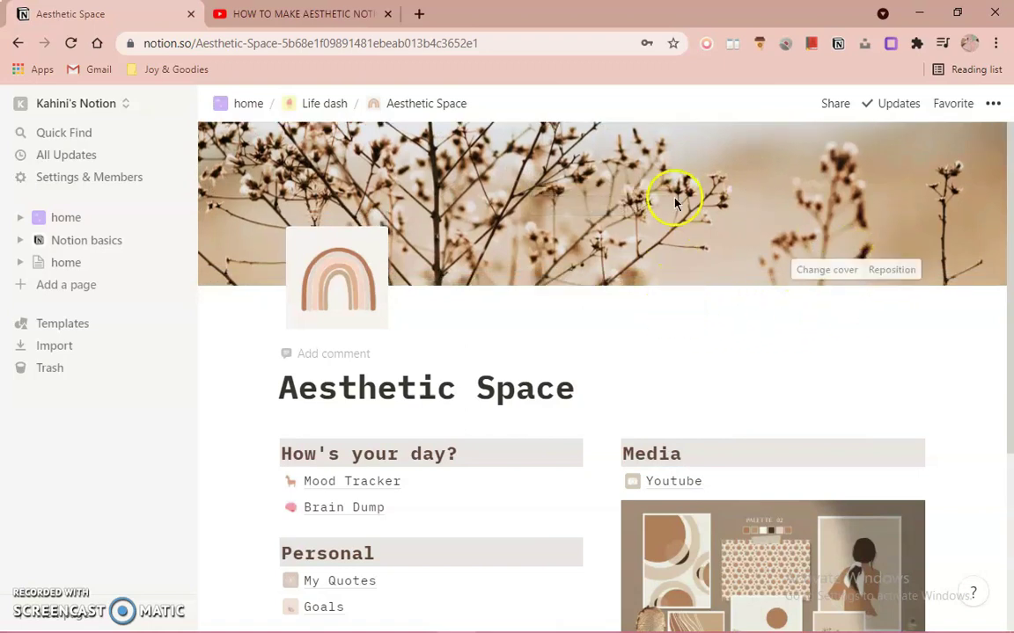
Step: Collapse the workspace sidebar and look over the whole Aesthetic Space page
scroll(682, 307, down, 1)
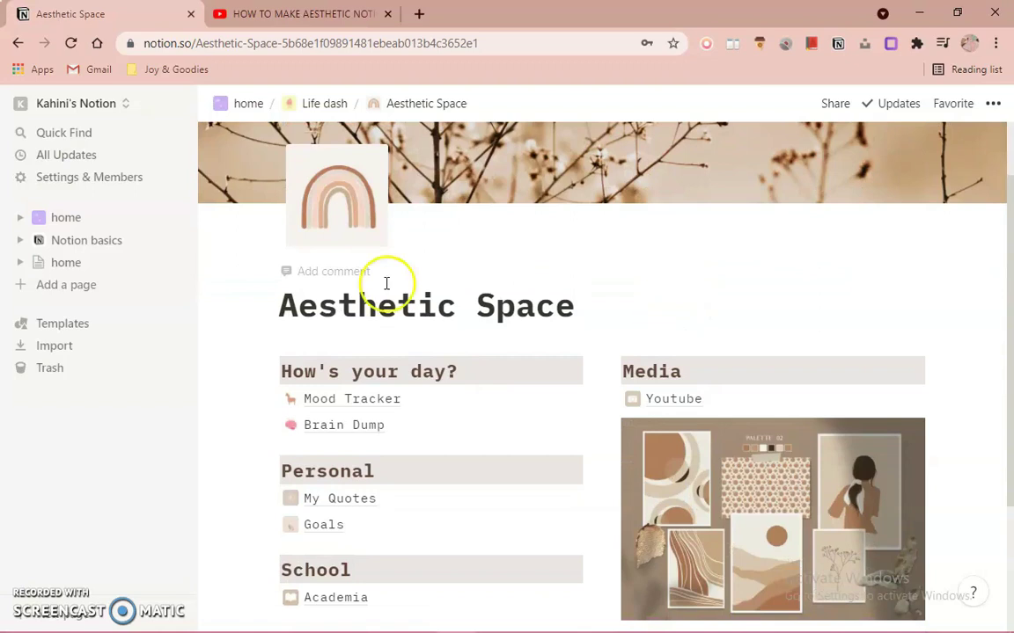
click(176, 104)
scroll(858, 352, down, 3)
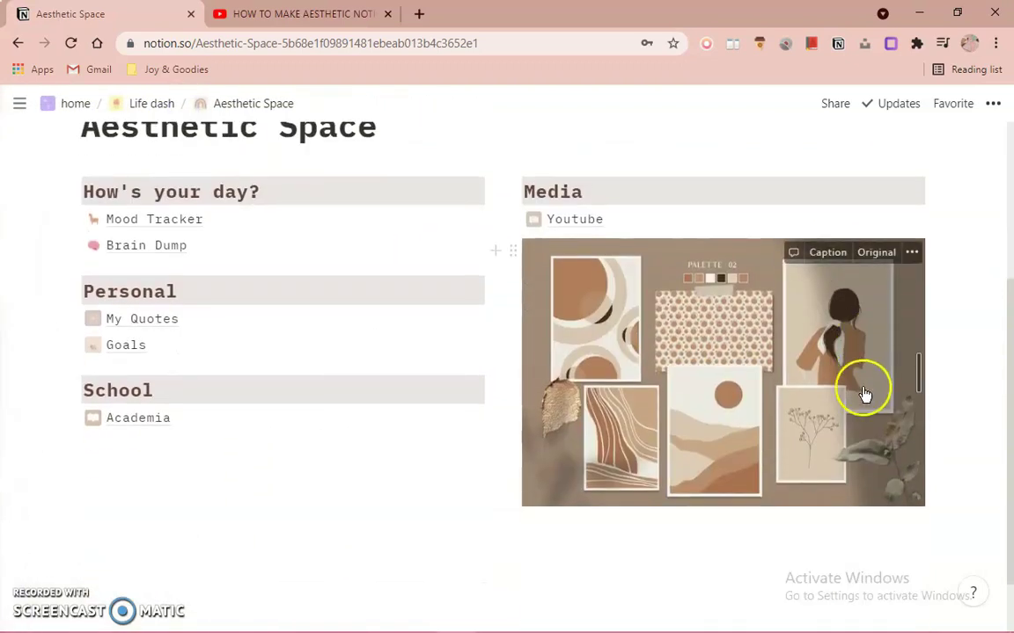
scroll(785, 511, up, 4)
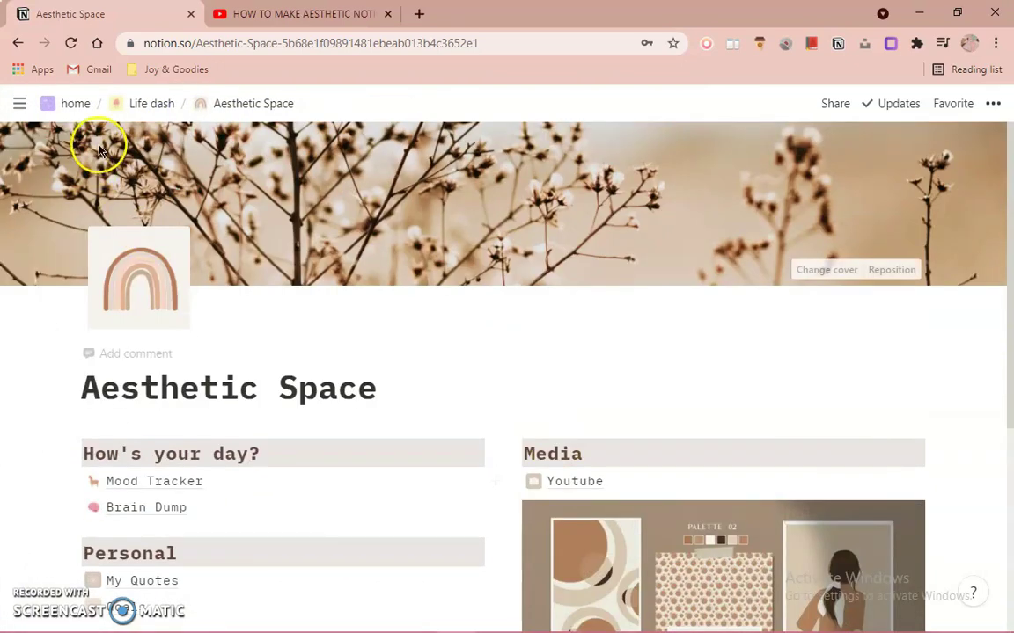
Step: Go to Life dash and move the Aesthetic Space subpage listed under its This month table to the purple-icon home page
click(144, 102)
scroll(978, 320, down, 7)
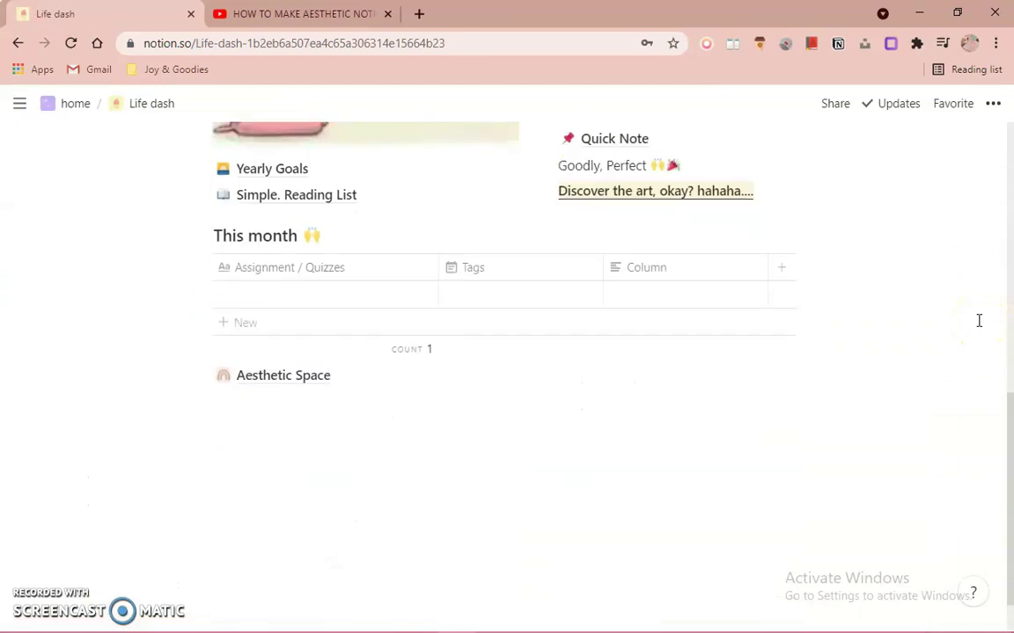
scroll(135, 394, up, 1)
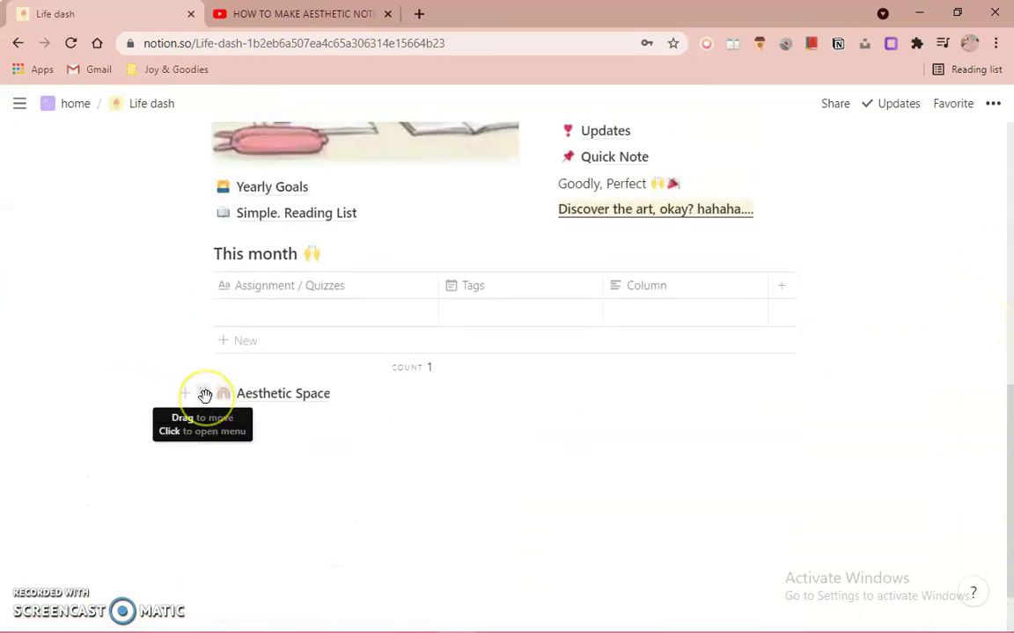
drag(1009, 503, 1010, 437)
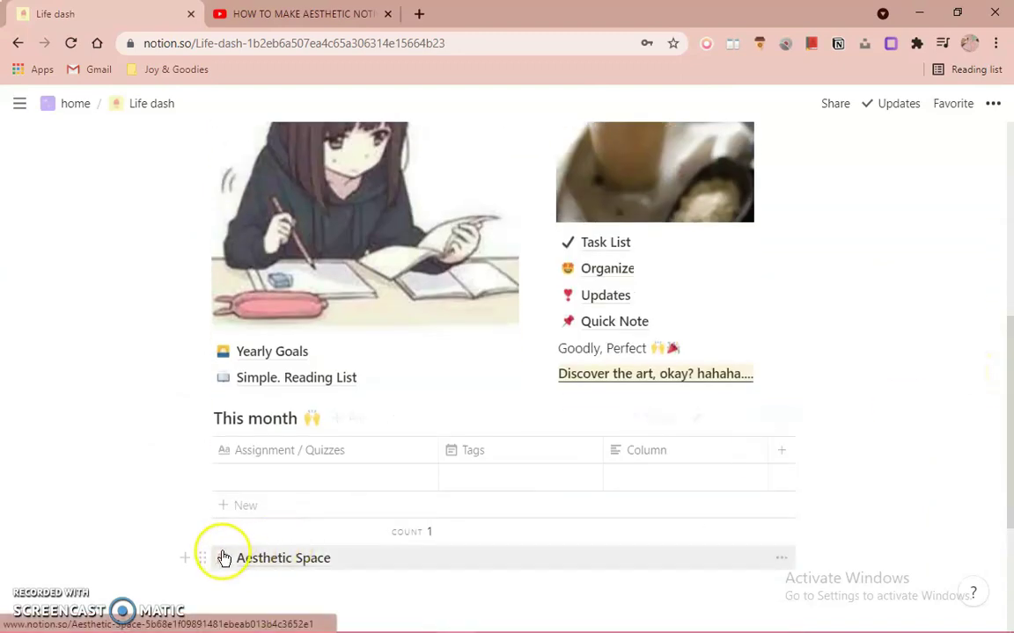
scroll(207, 548, down, 1)
click(205, 477)
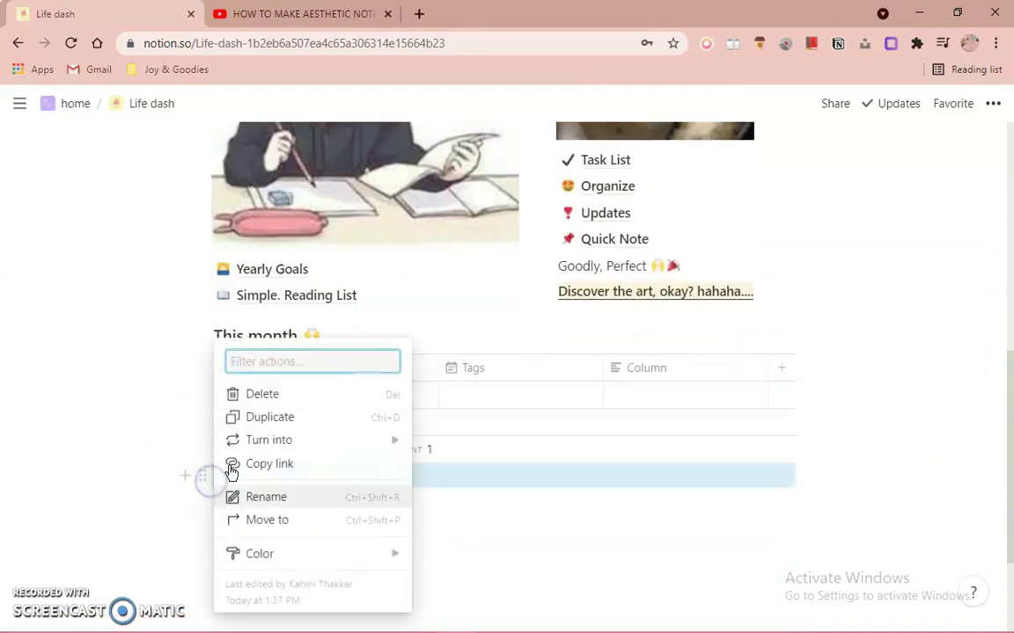
click(267, 520)
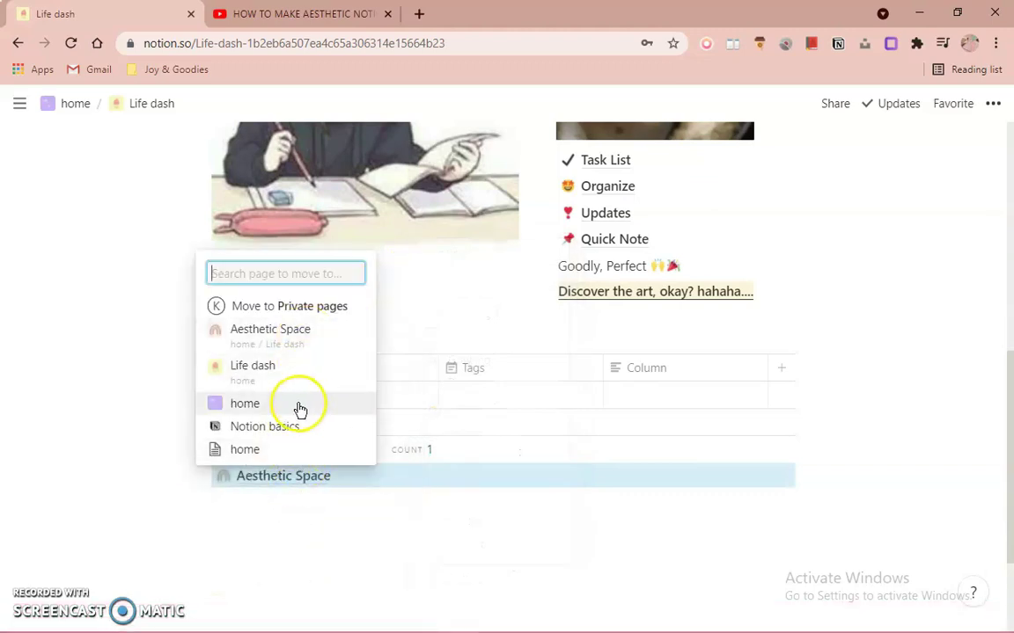
click(300, 403)
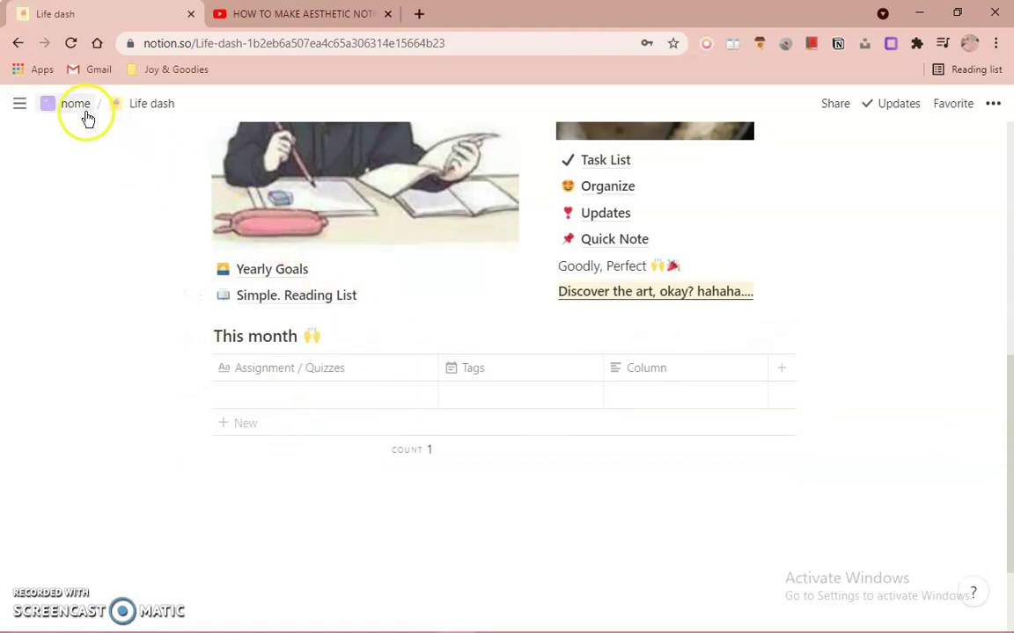
Step: Open the home page and move the Aesthetic Space link from its end to directly below the quote callout
click(79, 106)
scroll(1004, 388, down, 8)
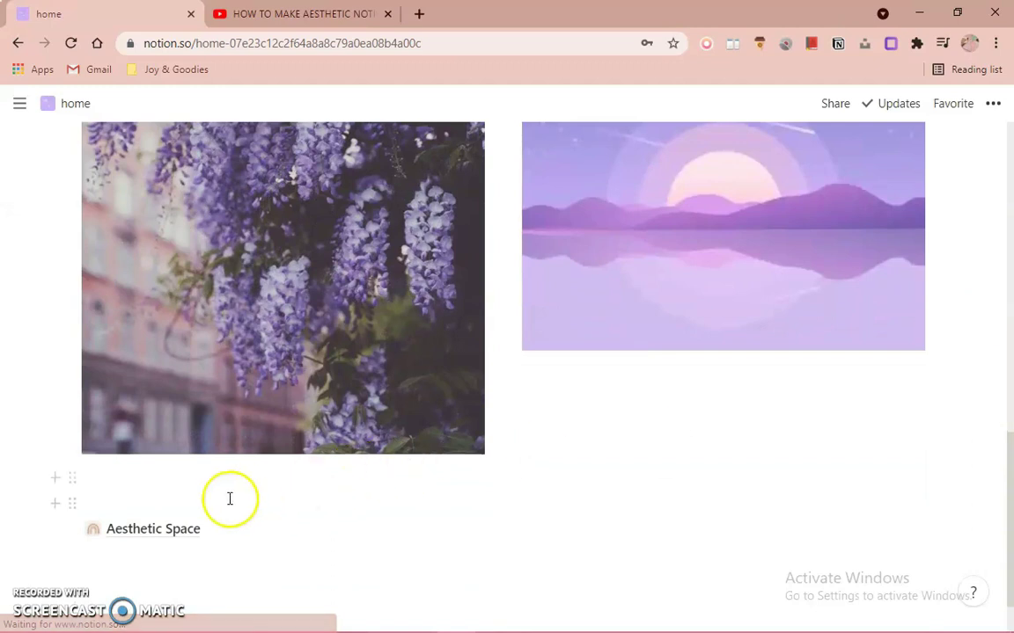
drag(72, 529, 534, 385)
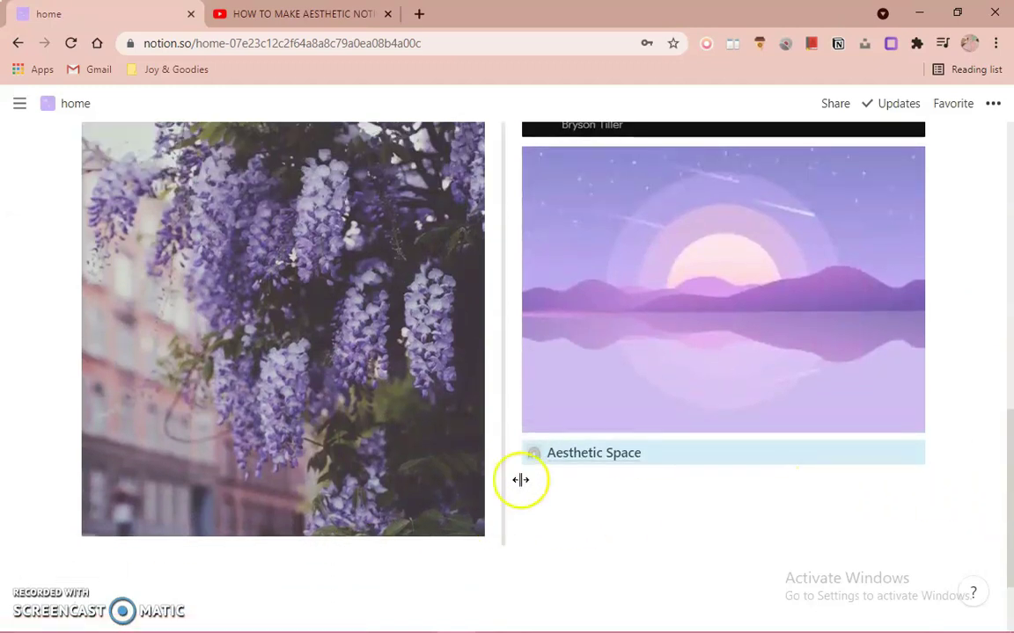
drag(516, 450, 72, 384)
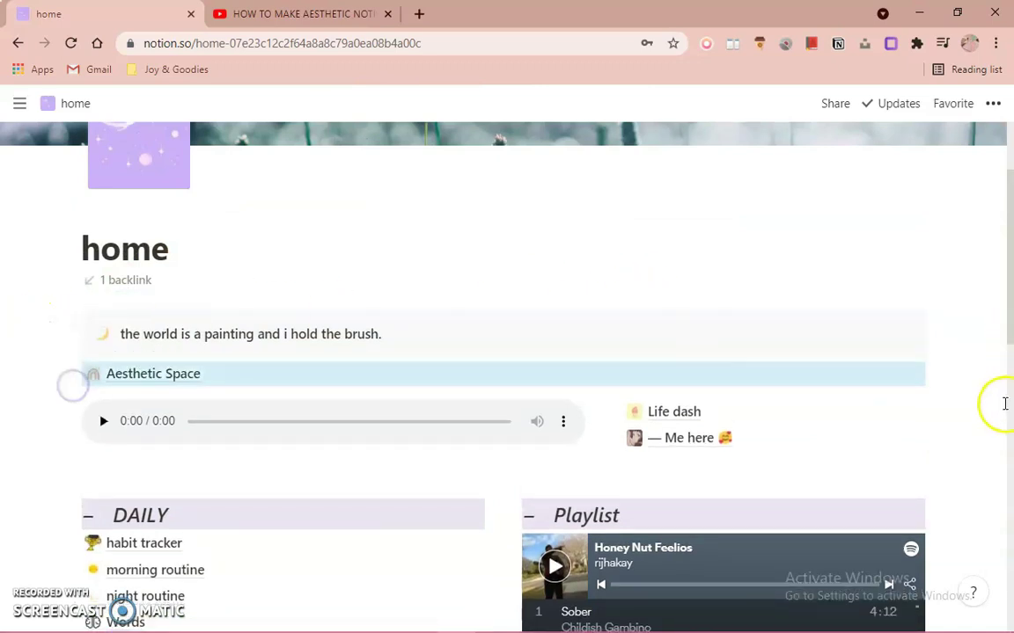
Step: Expand the workspace sidebar and look over the whole home page with the relocated Aesthetic Space link
click(977, 387)
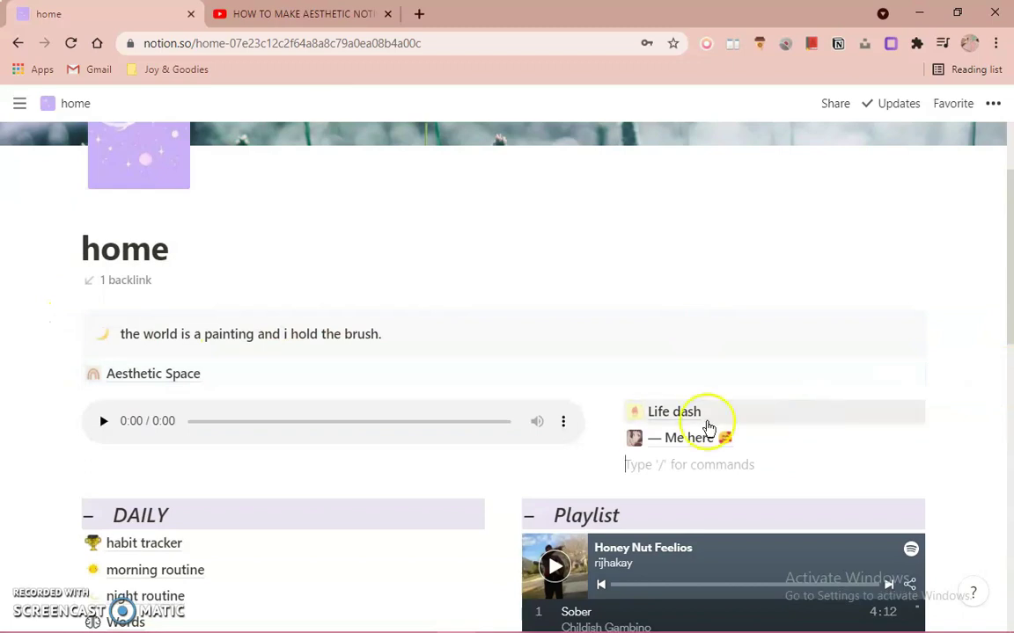
scroll(308, 351, down, 1)
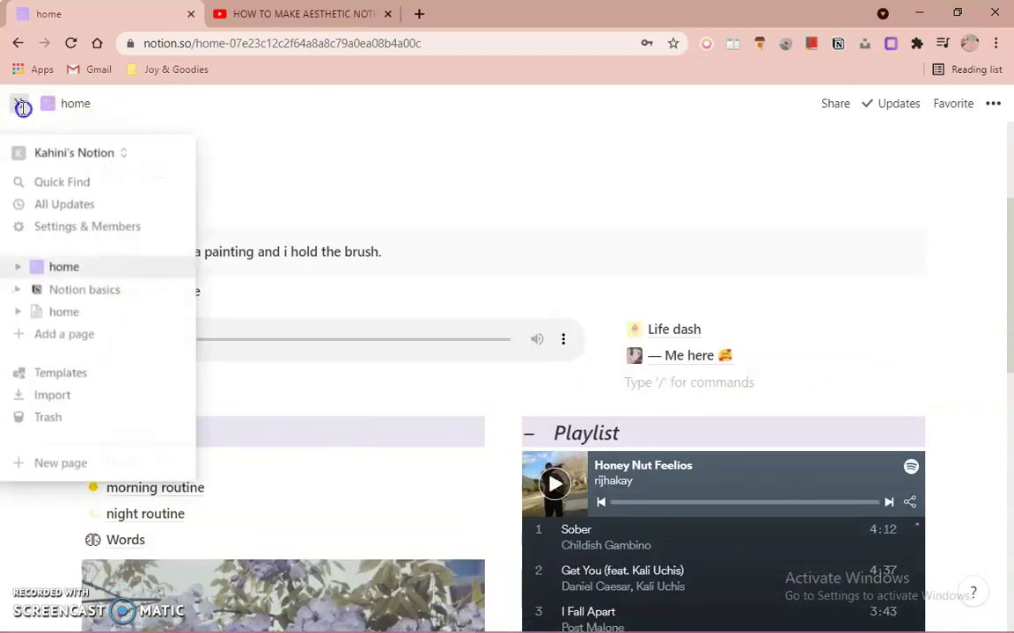
click(19, 105)
scroll(1002, 384, down, 6)
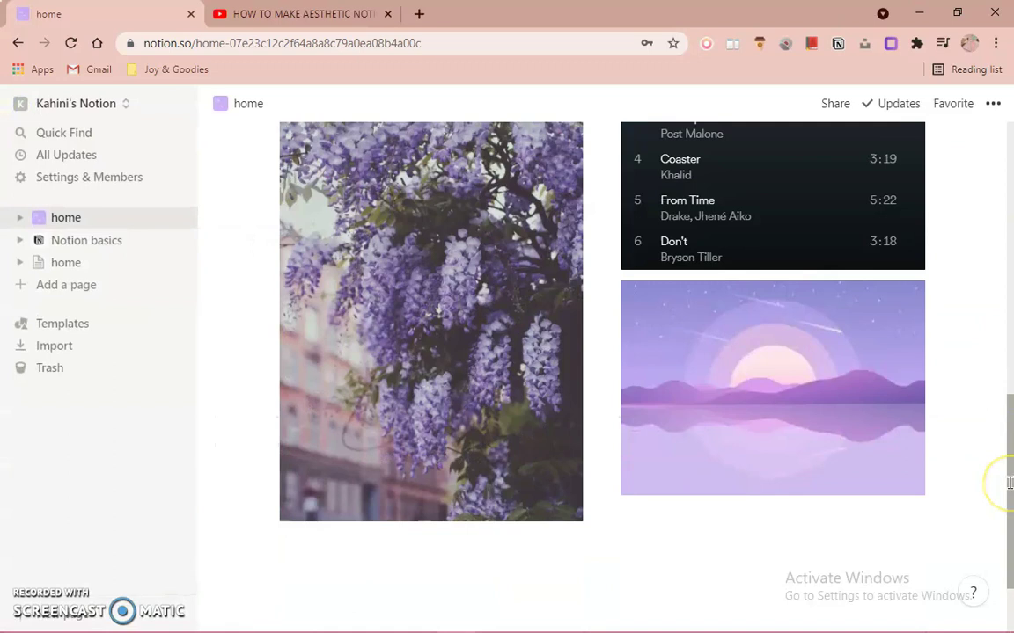
scroll(978, 371, up, 6)
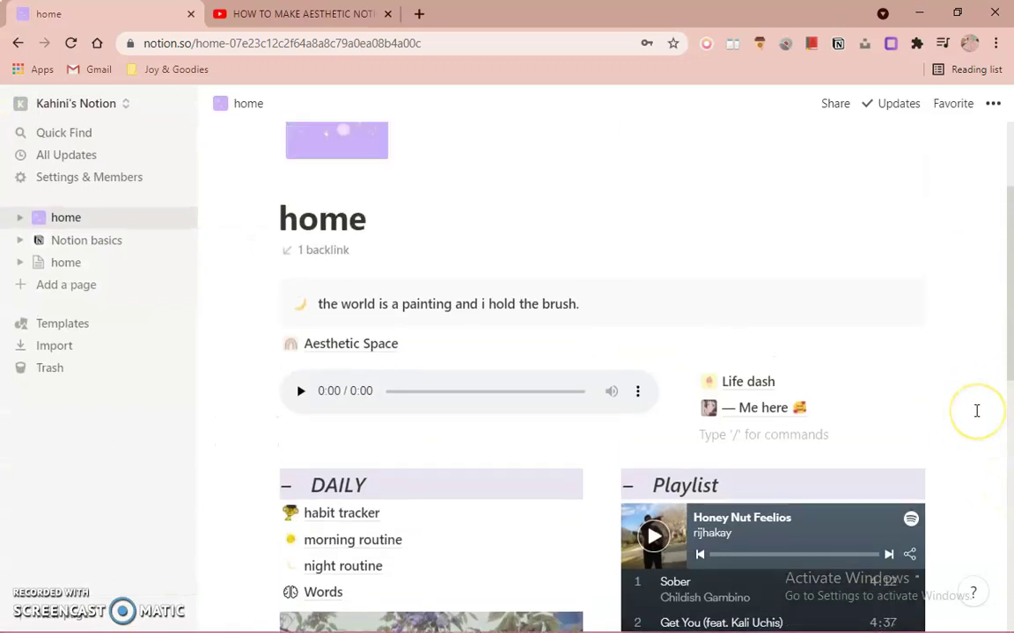
scroll(977, 411, up, 2)
click(992, 103)
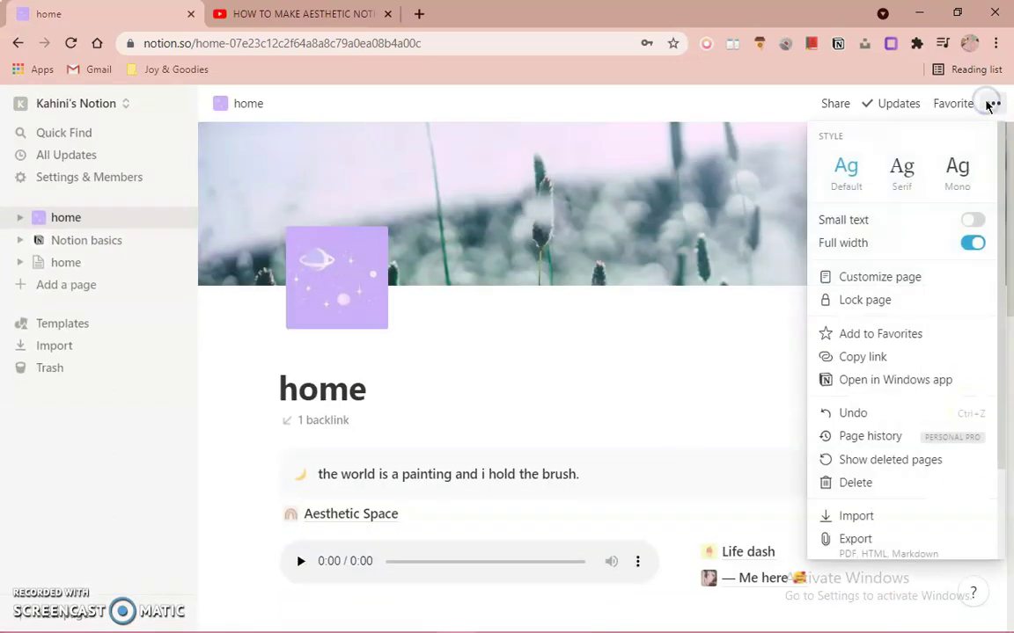
click(986, 104)
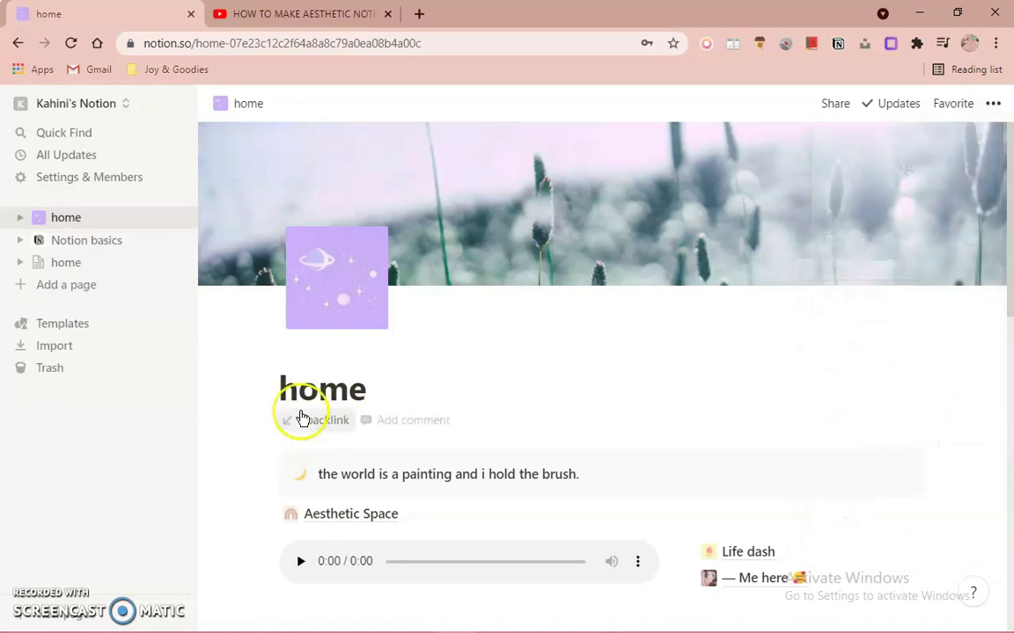
click(300, 415)
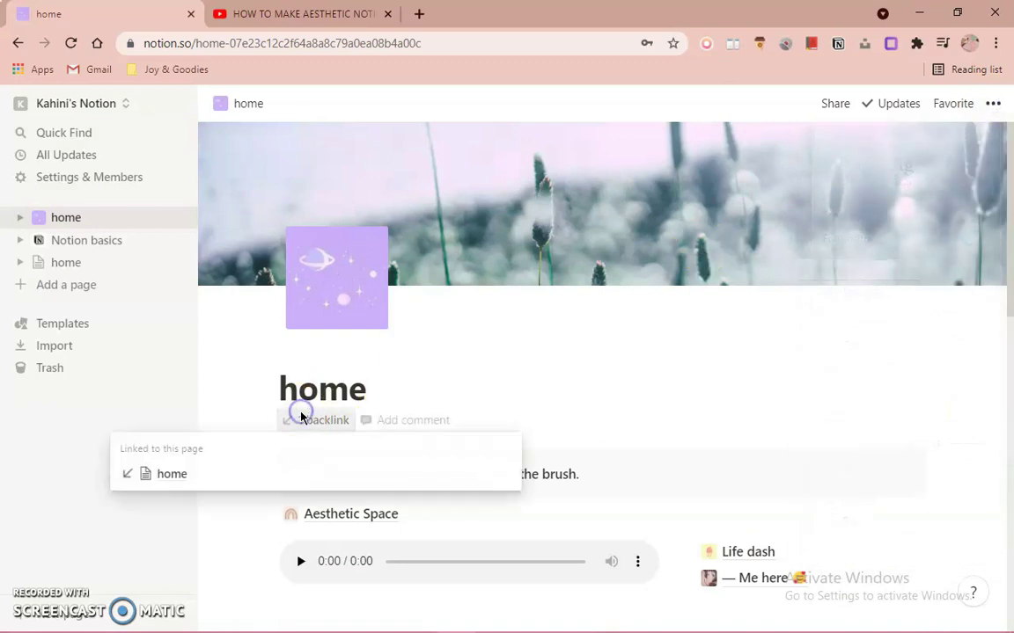
click(203, 400)
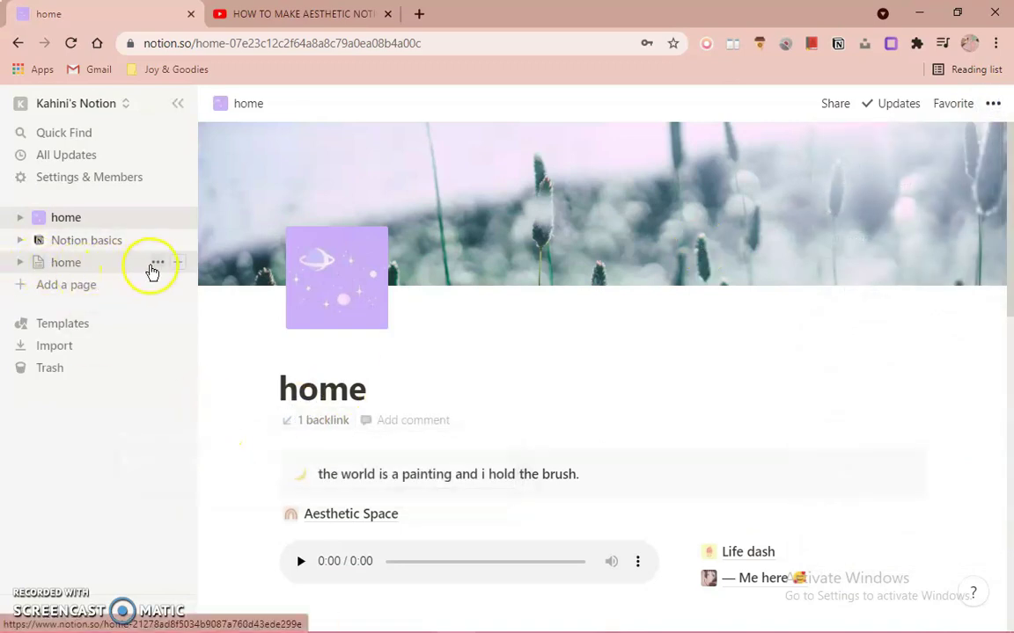
Step: Close the YouTube video about making an aesthetic Notion setup and review the upper part of the home page
click(380, 16)
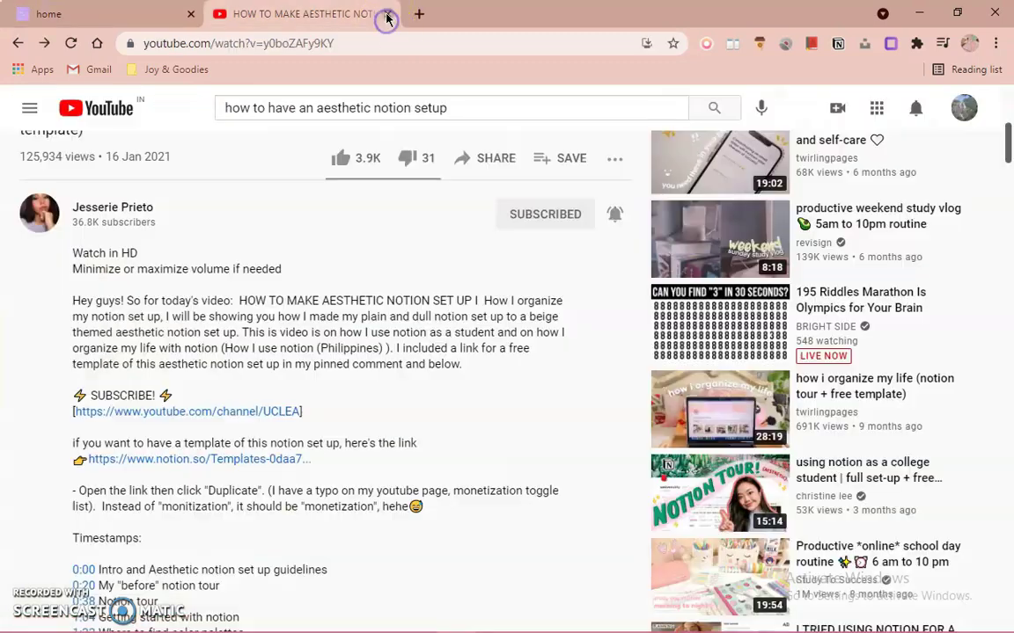
click(386, 14)
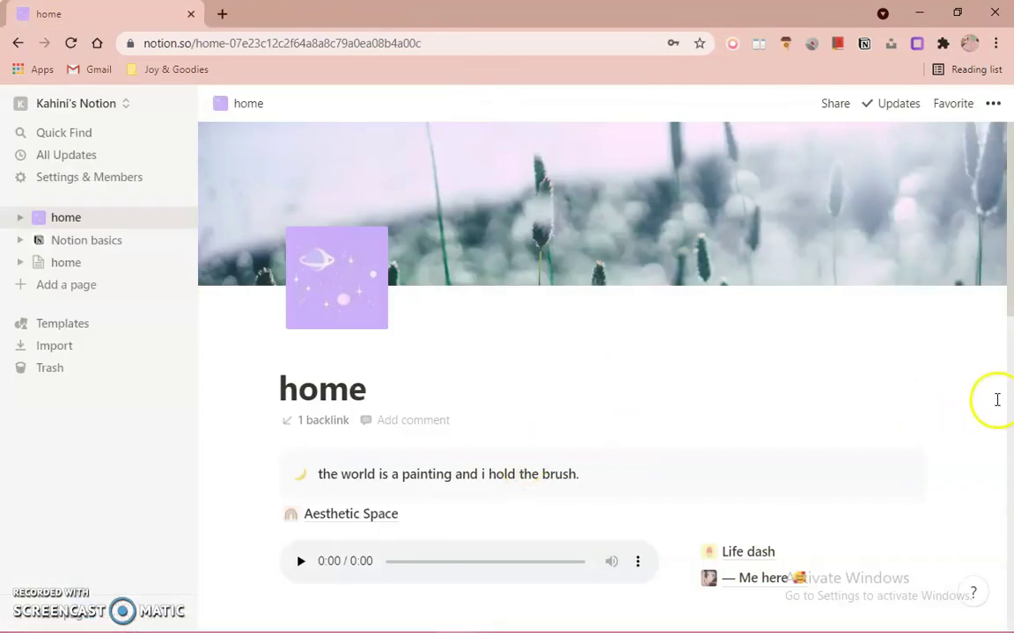
scroll(1002, 403, down, 3)
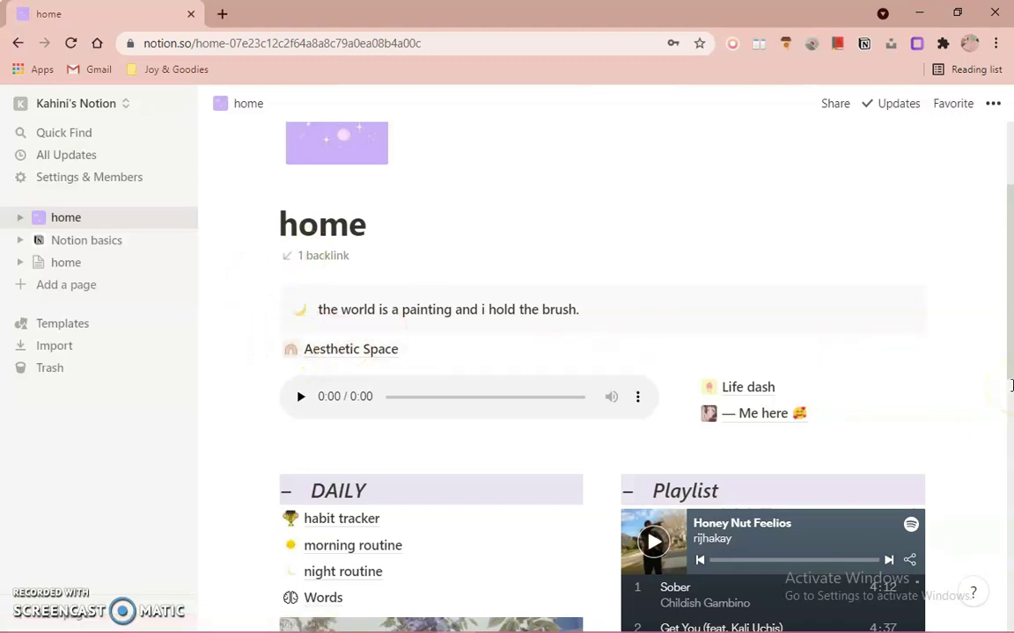
scroll(985, 369, up, 2)
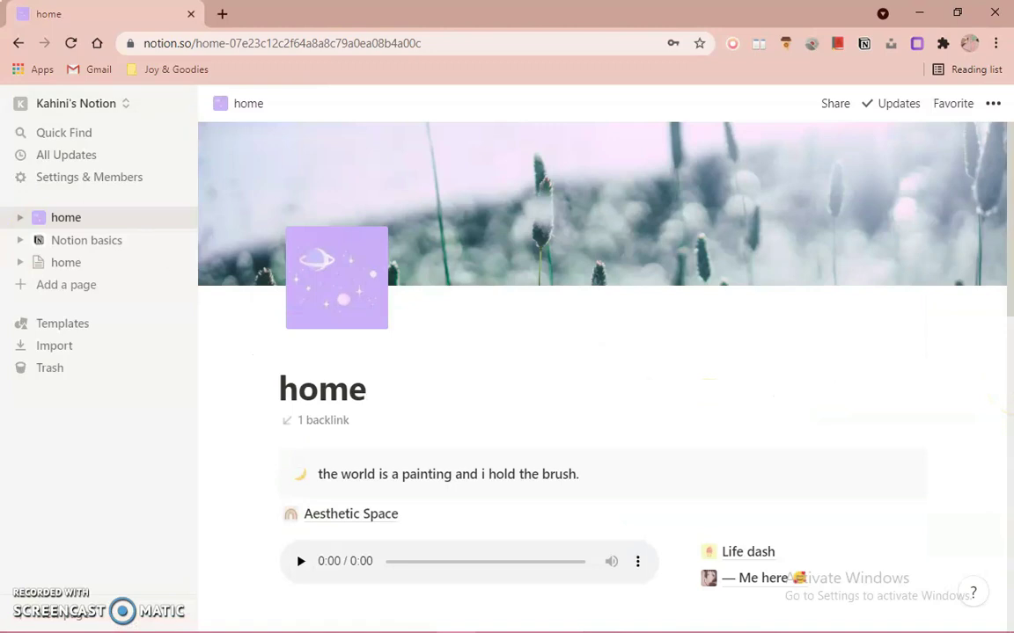
Step: Close the Notion home page and the browser window to return to the desktop
click(223, 15)
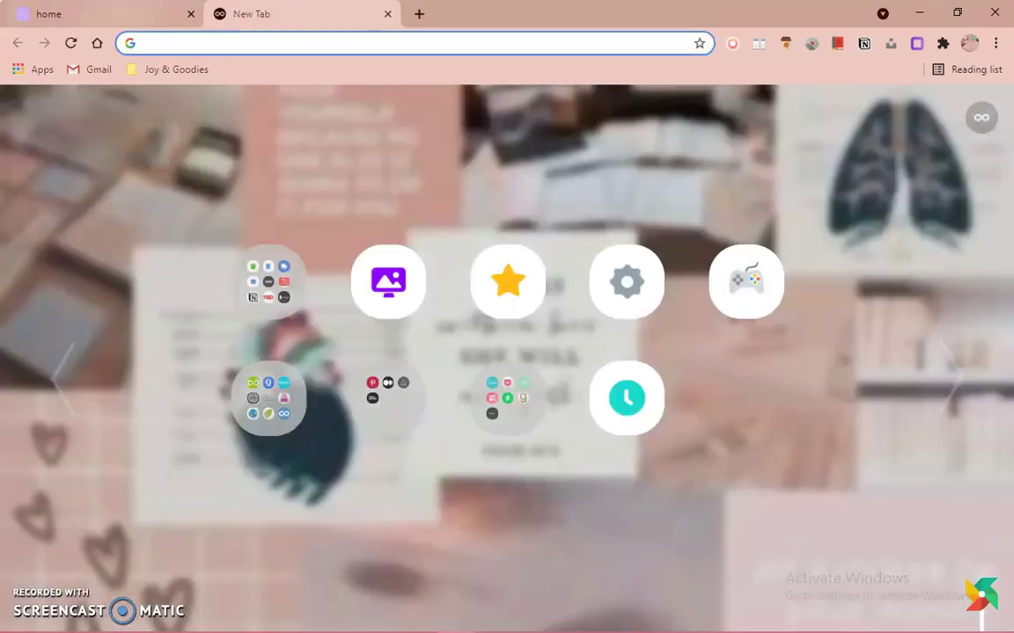
click(195, 16)
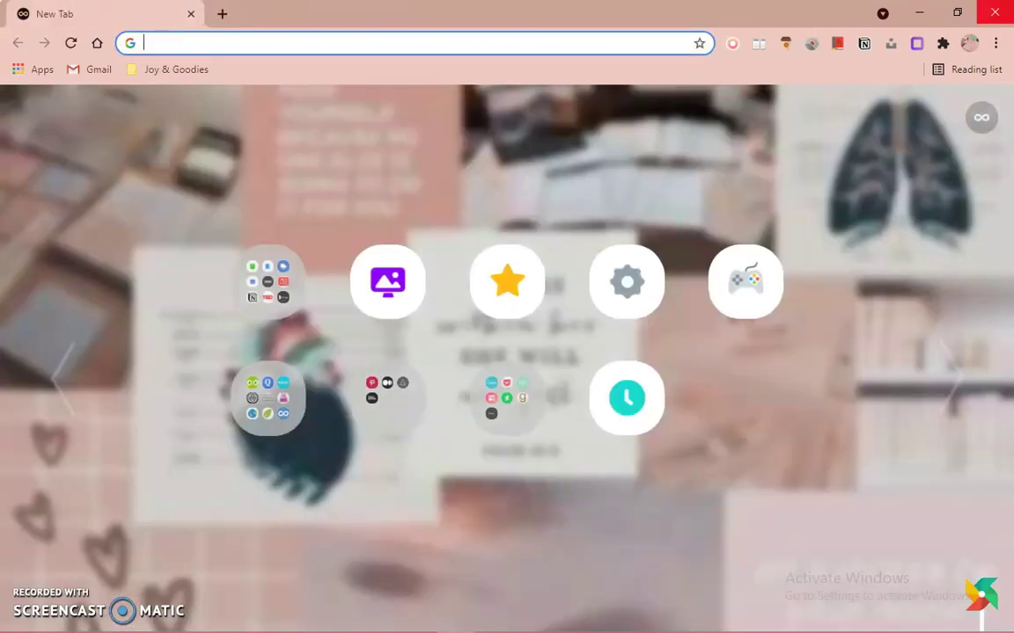
click(993, 13)
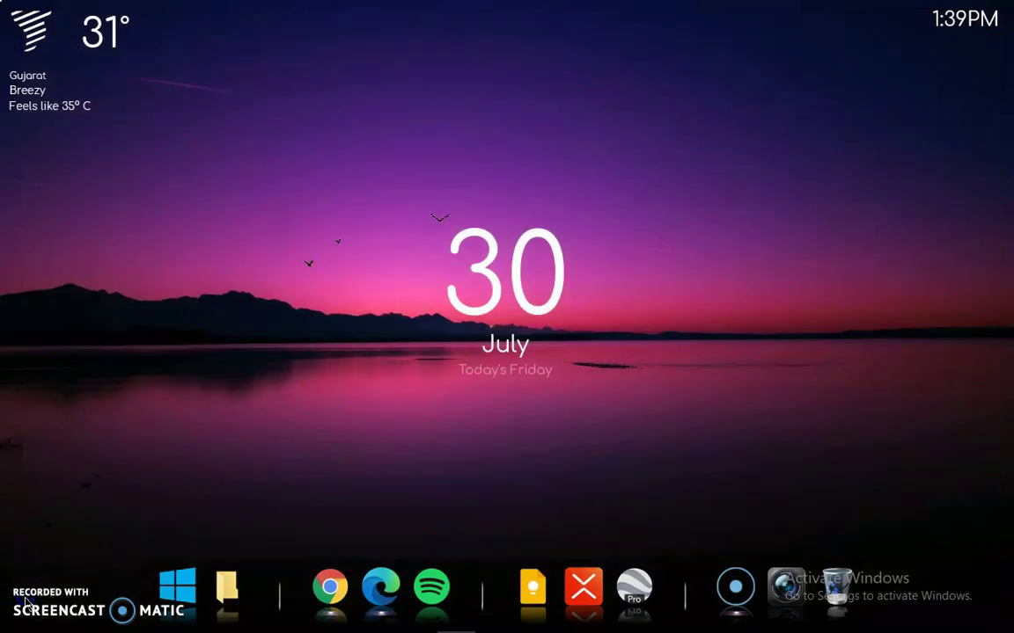